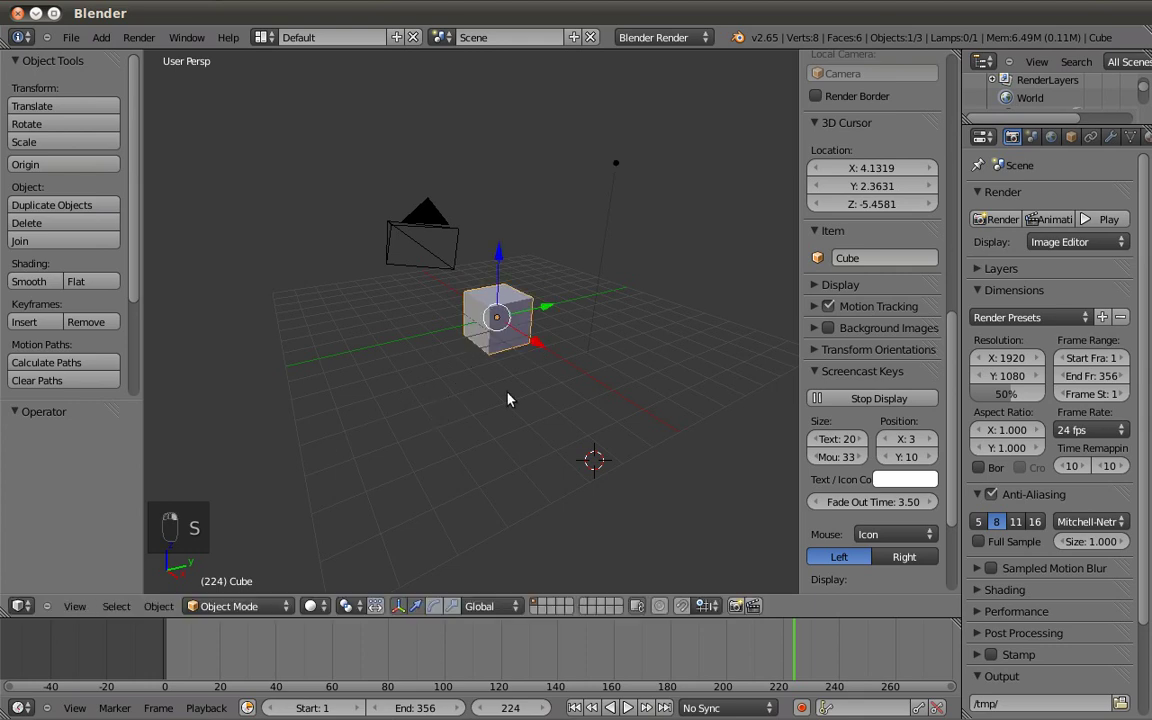
Put the cube into Edit Mode in the right orthographic view with wireframe shading.
{"action": "key", "text": "KP_5"}
{"action": "scroll", "coordinate": [465, 339], "scroll_direction": "up", "scroll_amount": 4}
{"action": "middle_click_drag", "start_coordinate": [500, 328], "coordinate": [503, 358], "text": "shift"}
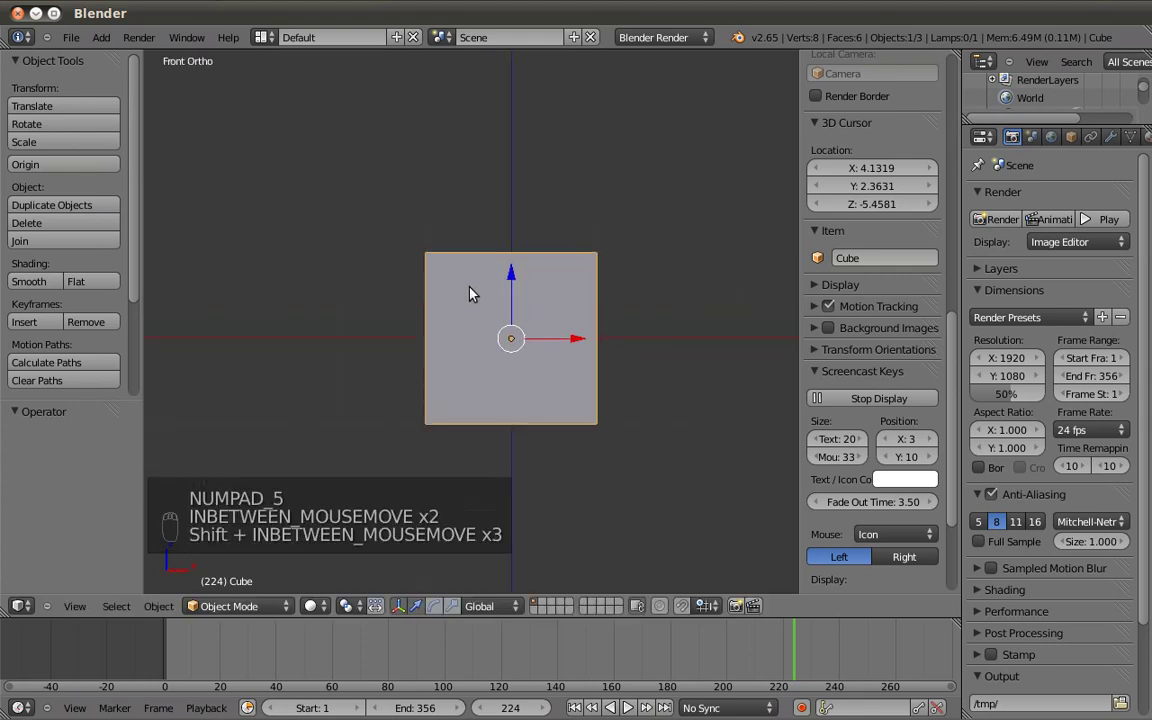
{"action": "key", "text": "KP_3"}
{"action": "middle_click_drag", "start_coordinate": [540, 360], "coordinate": [484, 354], "text": "shift"}
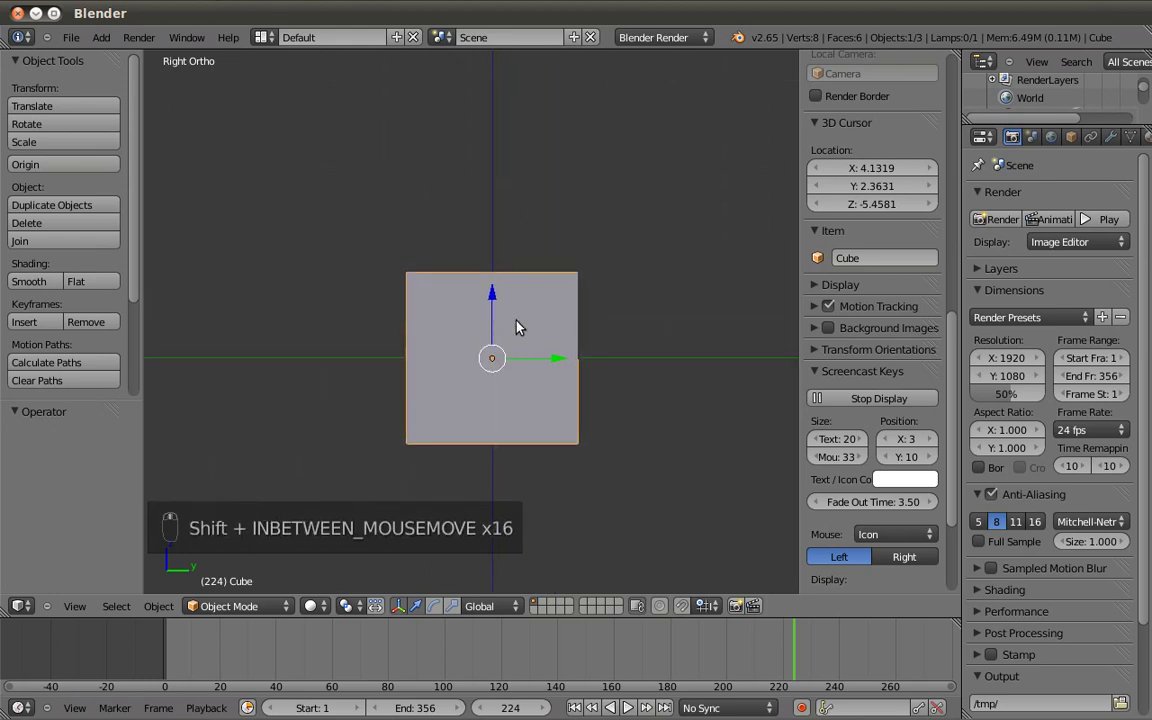
{"action": "left_click", "coordinate": [225, 606]}
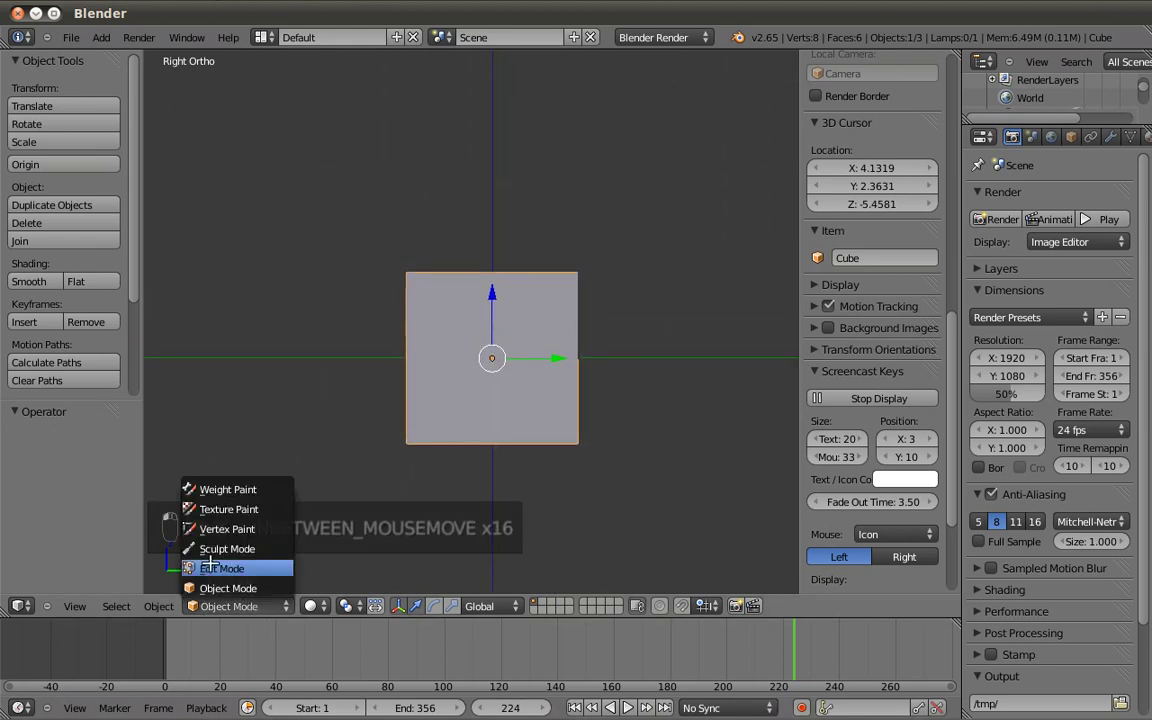
{"action": "left_click", "coordinate": [225, 566]}
{"action": "middle_click_drag", "start_coordinate": [500, 295], "coordinate": [506, 336], "text": "shift"}
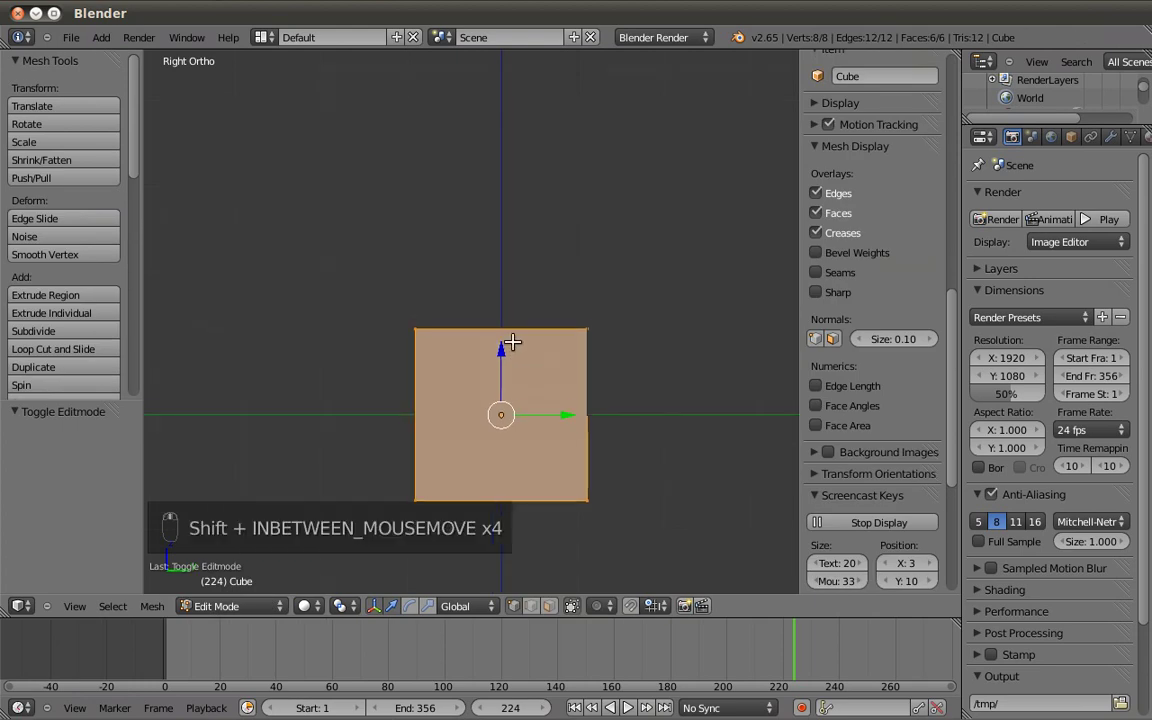
{"action": "key", "text": "z"}
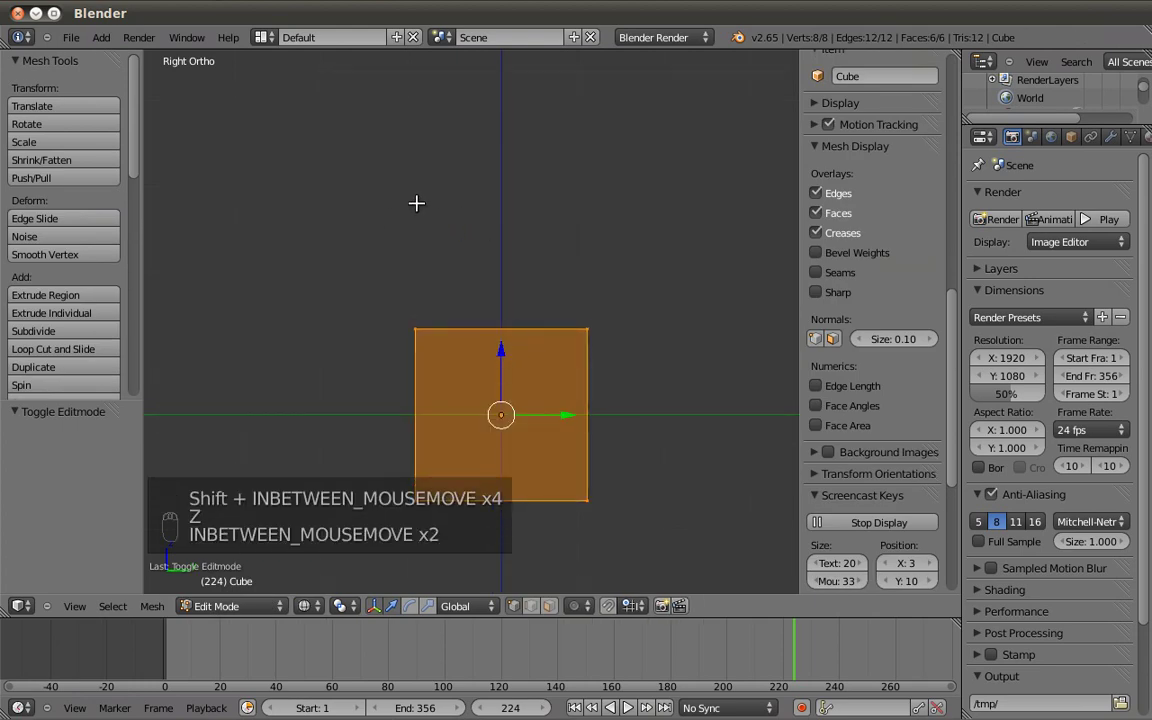
Move the whole cube mesh about 2.69 units up along Z, away from its origin.
{"action": "left_click_drag", "start_coordinate": [500, 348], "coordinate": [486, 130]}
{"action": "scroll", "coordinate": [584, 192], "scroll_direction": "down", "scroll_amount": 1}
{"action": "middle_click_drag", "start_coordinate": [578, 277], "coordinate": [571, 459], "text": "shift"}
{"action": "middle_click_drag", "start_coordinate": [510, 343], "coordinate": [519, 286], "text": "shift"}
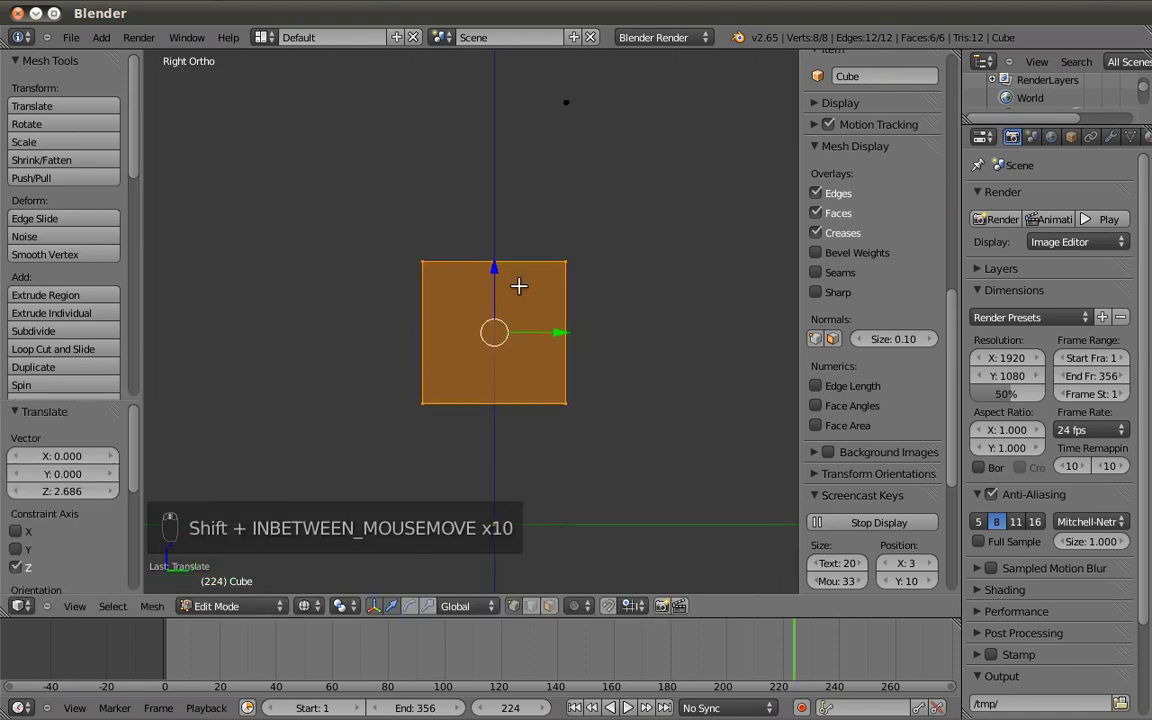
Scale the cube mesh down considerably and lower it about 0.76 units along Z.
{"action": "key", "text": "s"}
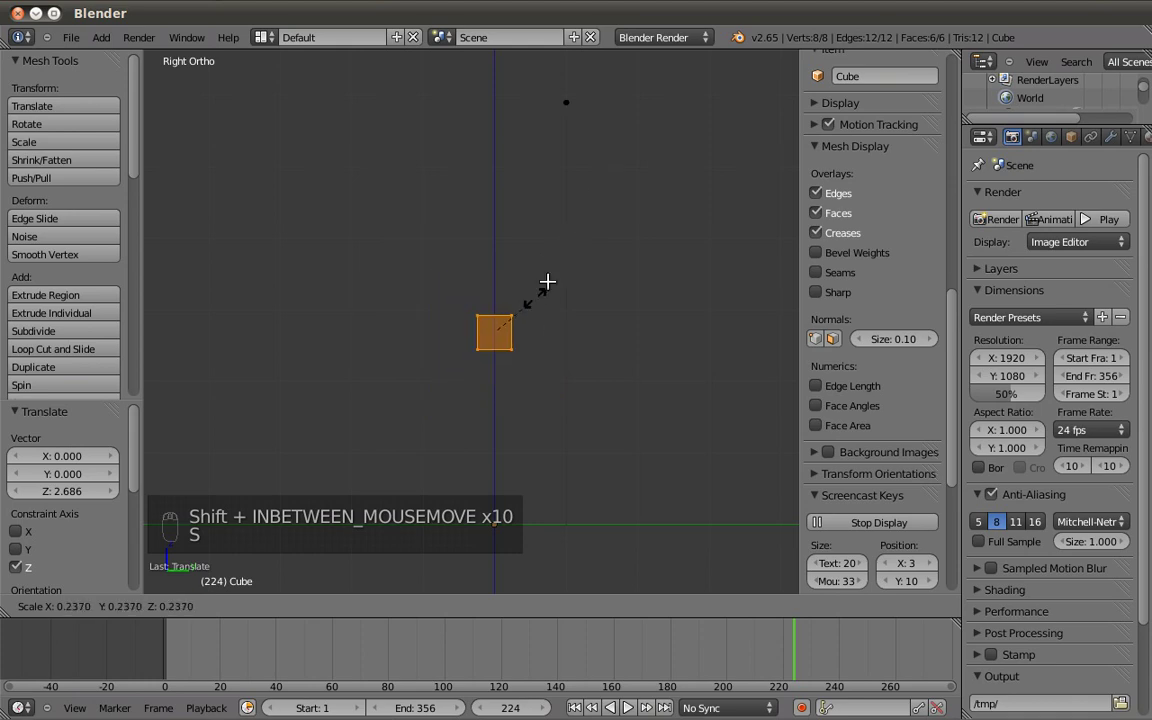
{"action": "left_click", "coordinate": [497, 344]}
{"action": "scroll", "coordinate": [497, 344], "scroll_direction": "up", "scroll_amount": 3}
{"action": "middle_click_drag", "start_coordinate": [511, 342], "coordinate": [510, 232], "text": "shift"}
{"action": "left_click_drag", "start_coordinate": [521, 174], "coordinate": [511, 267]}
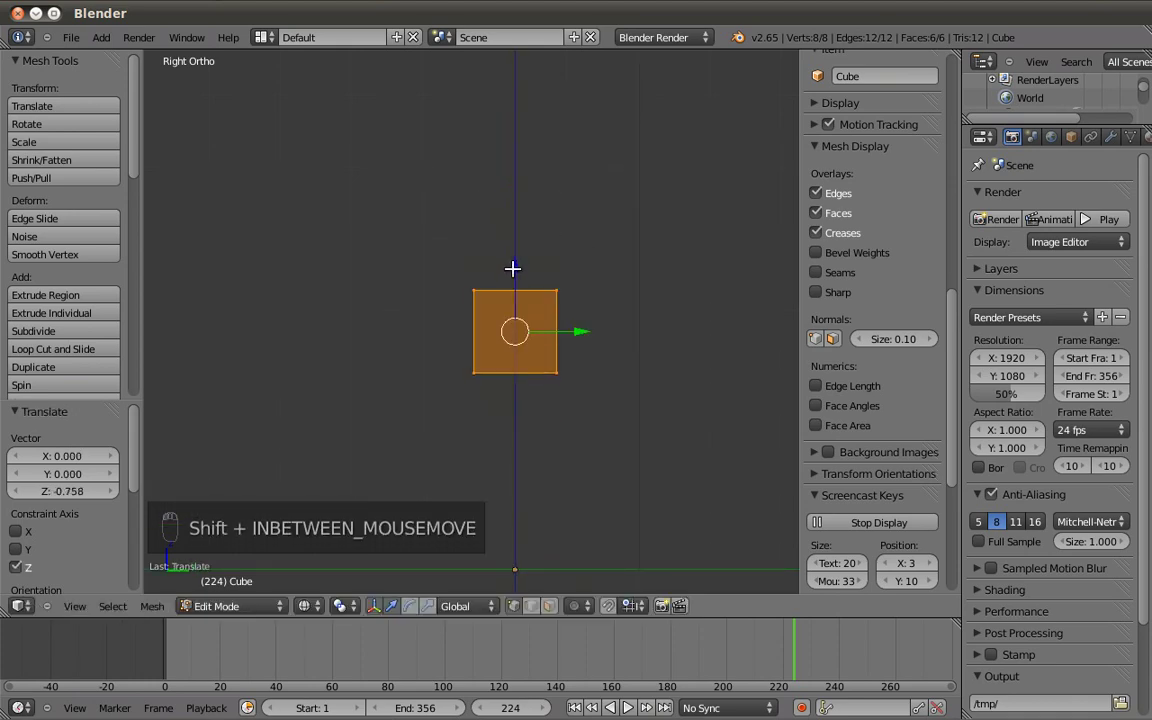
Select only the cube's bottom vertices and extrude them about 0.58 units downward.
{"action": "key", "text": "a"}
{"action": "key", "text": "z"}
{"action": "key", "text": "z"}
{"action": "key", "text": "b"}
{"action": "left_click_drag", "start_coordinate": [418, 350], "coordinate": [638, 408]}
{"action": "scroll", "coordinate": [476, 229], "scroll_direction": "up", "scroll_amount": 2}
{"action": "middle_click_drag", "start_coordinate": [476, 229], "coordinate": [589, 303], "text": "shift"}
{"action": "middle_click_drag", "start_coordinate": [483, 184], "coordinate": [486, 217], "text": "shift"}
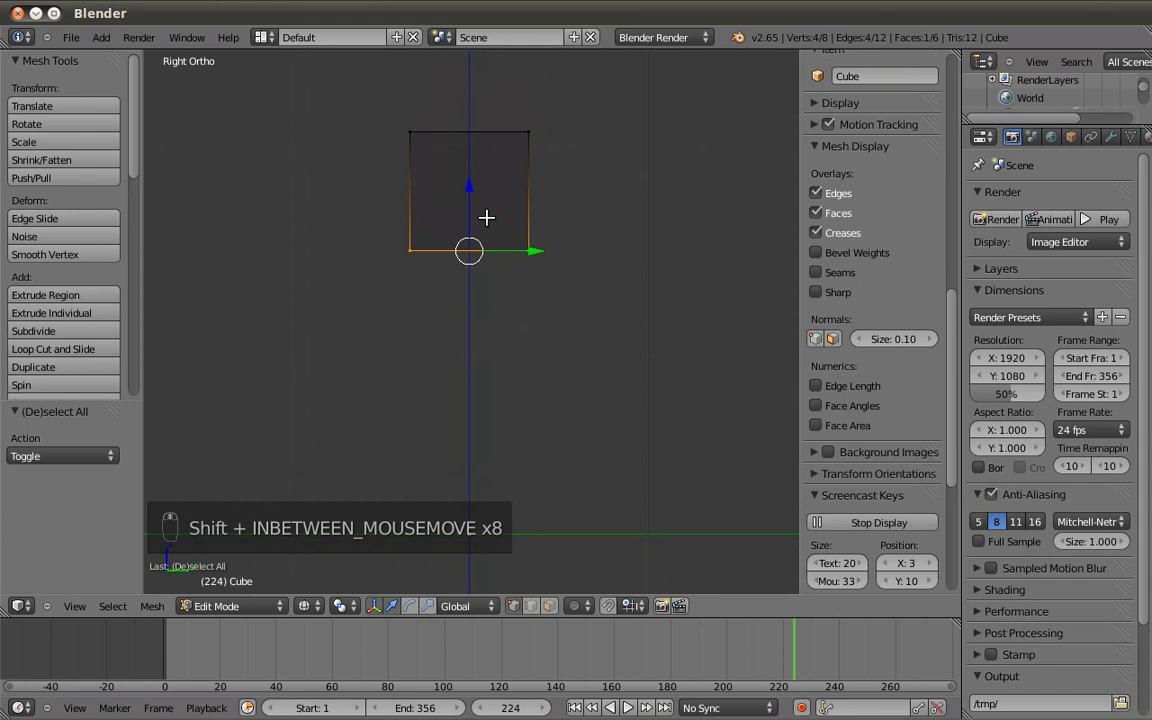
{"action": "key", "text": "e"}
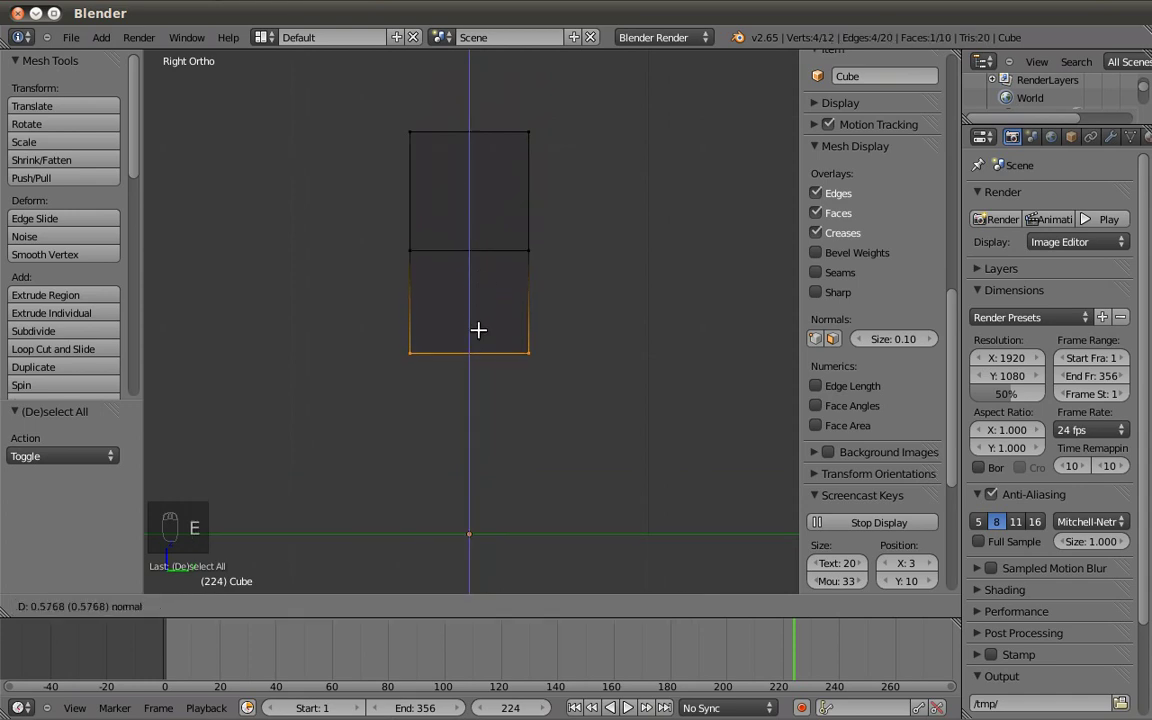
{"action": "left_click", "coordinate": [478, 330]}
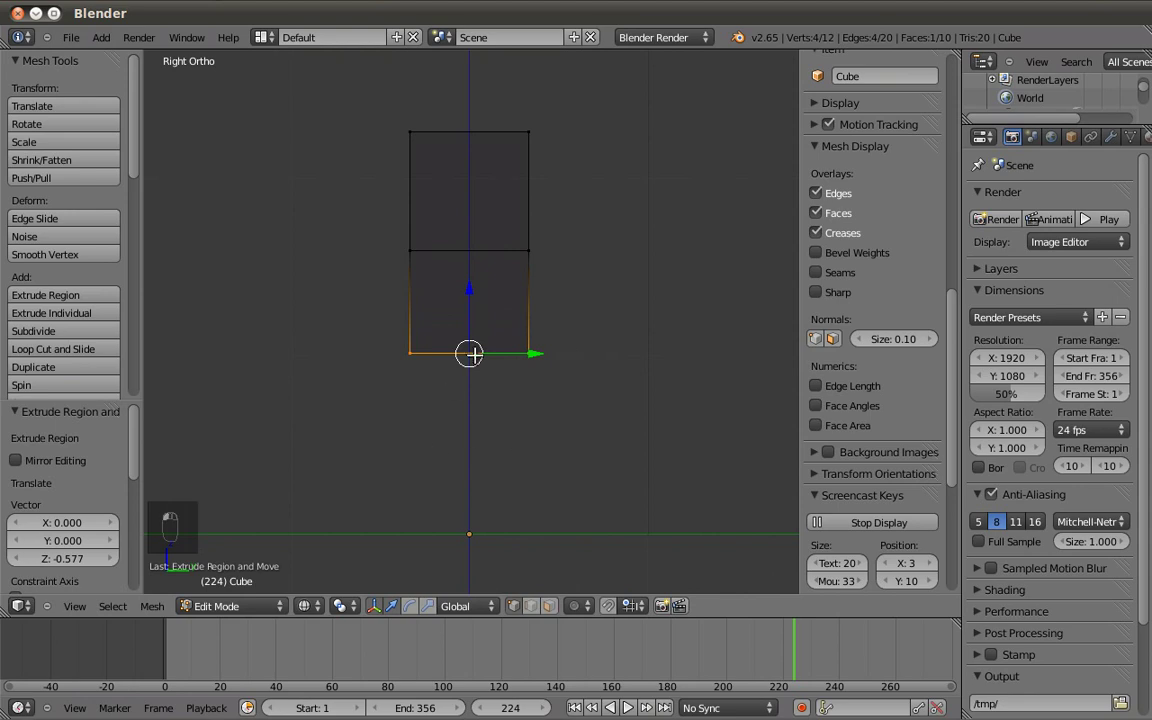
Extrude the bottom face another 0.45 units down and rotate it about -35° to start the ankle bend.
{"action": "middle_click_drag", "start_coordinate": [531, 354], "coordinate": [588, 368]}
{"action": "key", "text": "KP_3"}
{"action": "scroll", "coordinate": [420, 382], "scroll_direction": "up", "scroll_amount": 2}
{"action": "middle_click_drag", "start_coordinate": [430, 396], "coordinate": [427, 431], "text": "shift"}
{"action": "scroll", "coordinate": [447, 388], "scroll_direction": "down", "scroll_amount": 2}
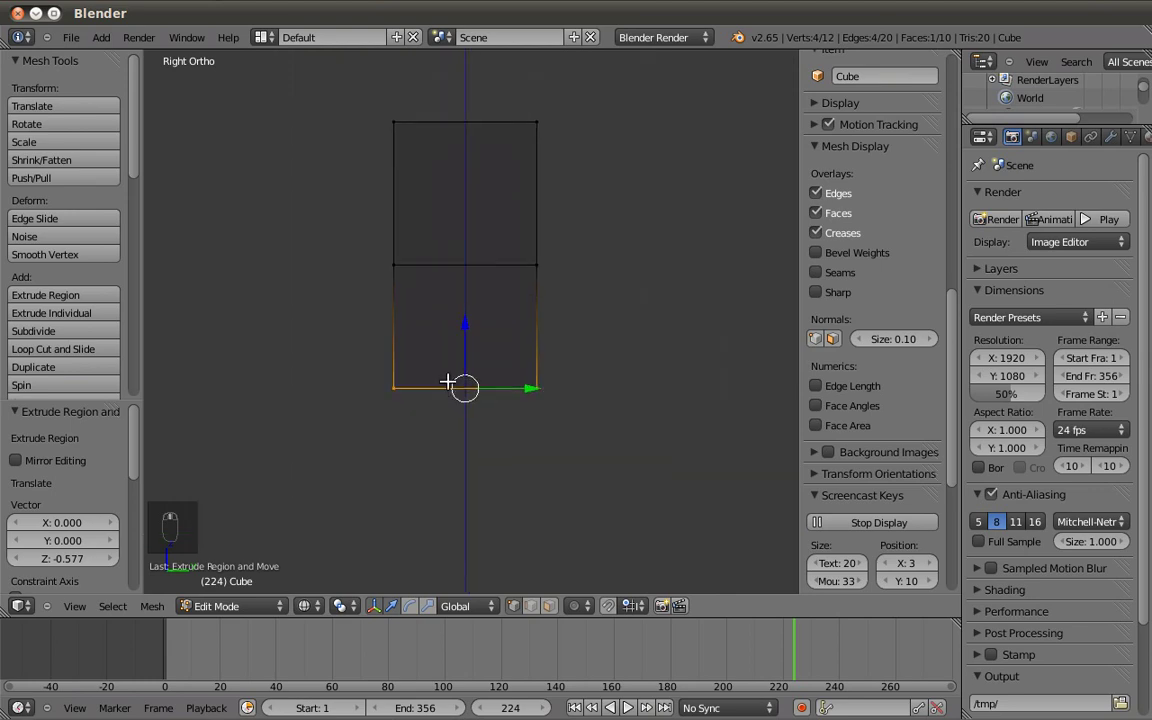
{"action": "key", "text": "e"}
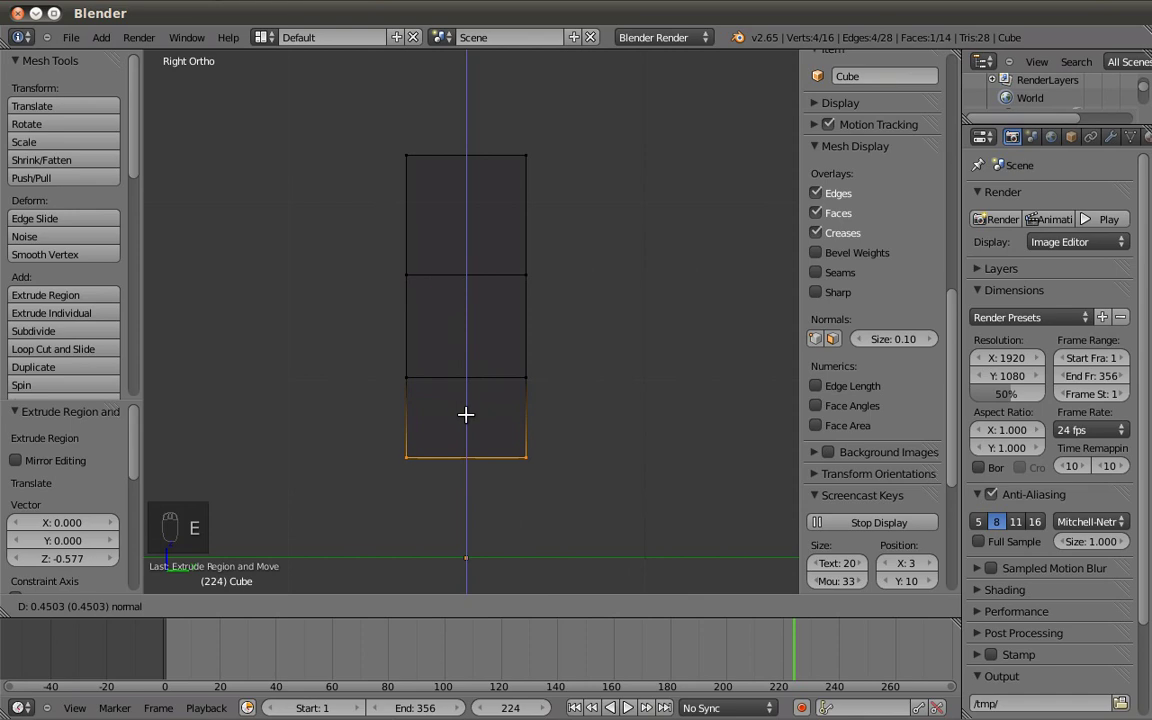
{"action": "left_click", "coordinate": [609, 412]}
{"action": "key", "text": "r"}
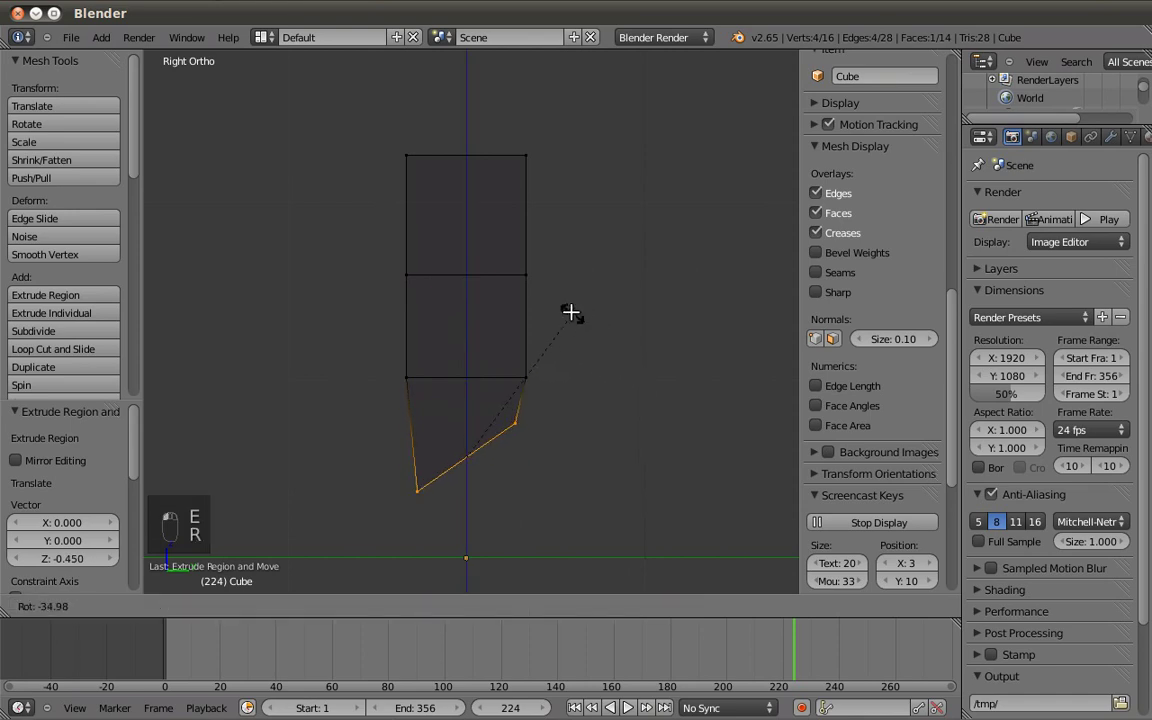
{"action": "left_click", "coordinate": [573, 313]}
Move the tilted end face about 0.19 units along both Y and Z, and rotate it slightly further.
{"action": "key", "text": "g"}
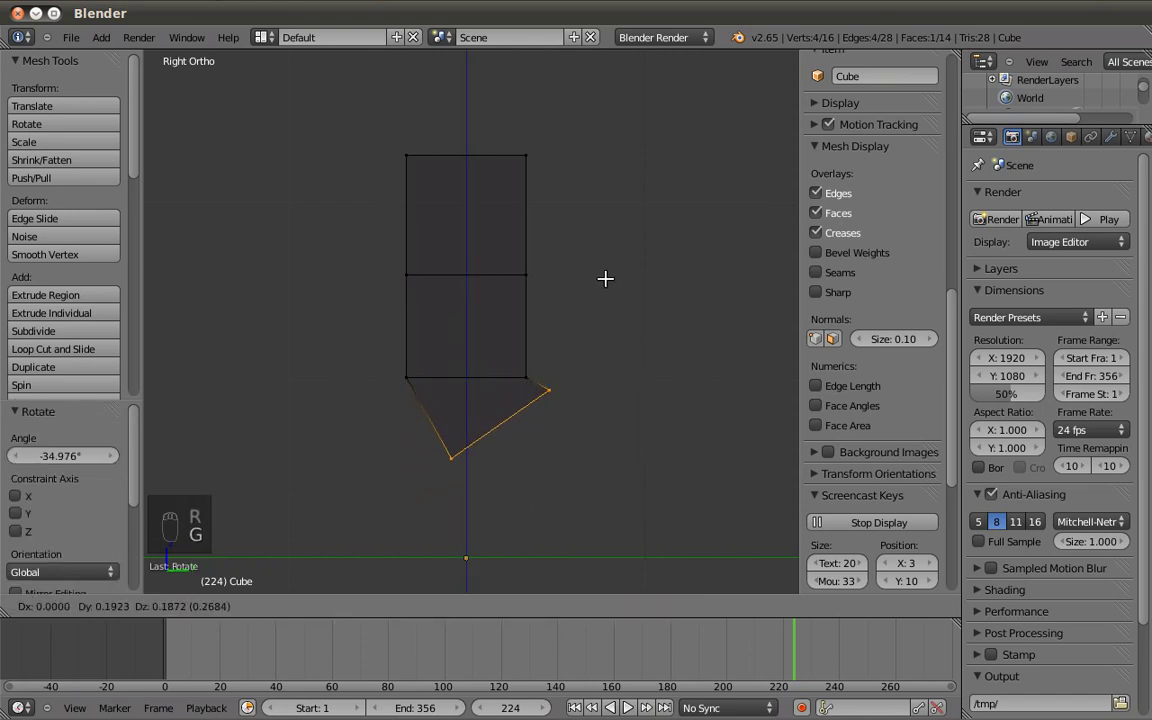
{"action": "left_click", "coordinate": [605, 279]}
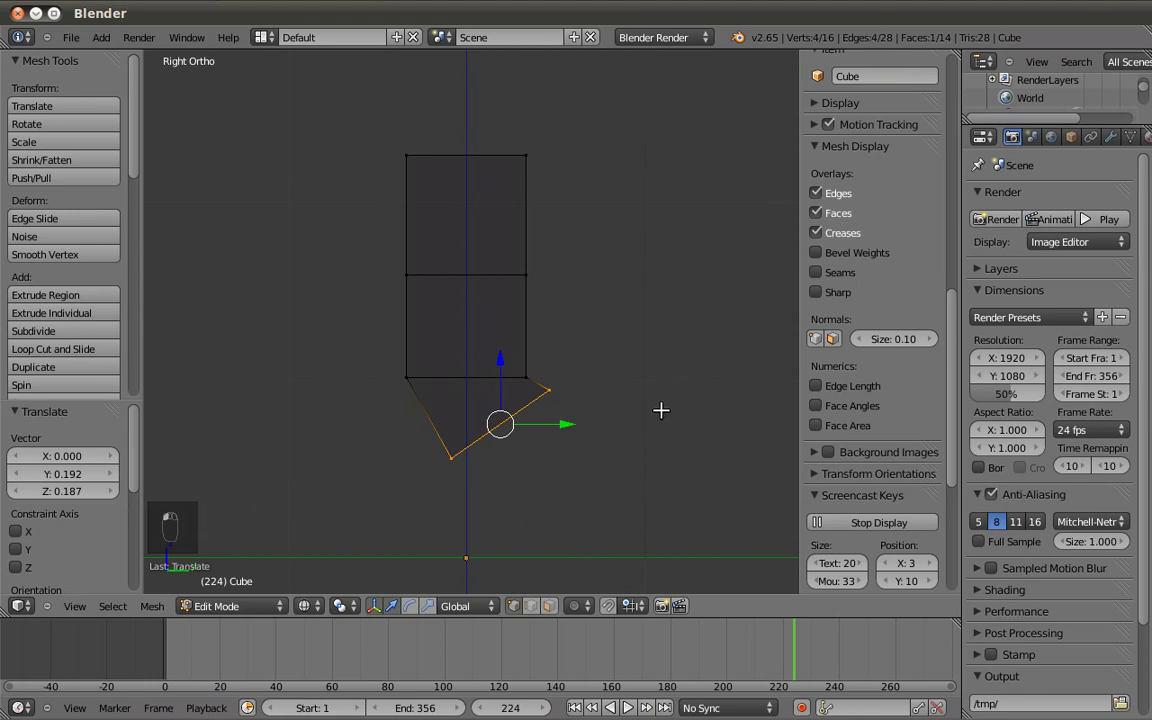
{"action": "key", "text": "g"}
{"action": "key", "text": "r"}
{"action": "left_click", "coordinate": [568, 403]}
Extrude the tilted end face forward, move it about 0.56 units along Y, and rotate it nearly upright.
{"action": "key", "text": "e"}
{"action": "left_click", "coordinate": [686, 437]}
{"action": "middle_click_drag", "start_coordinate": [686, 437], "coordinate": [475, 446], "text": "shift"}
{"action": "left_click_drag", "start_coordinate": [475, 443], "coordinate": [606, 414]}
{"action": "key", "text": "r"}
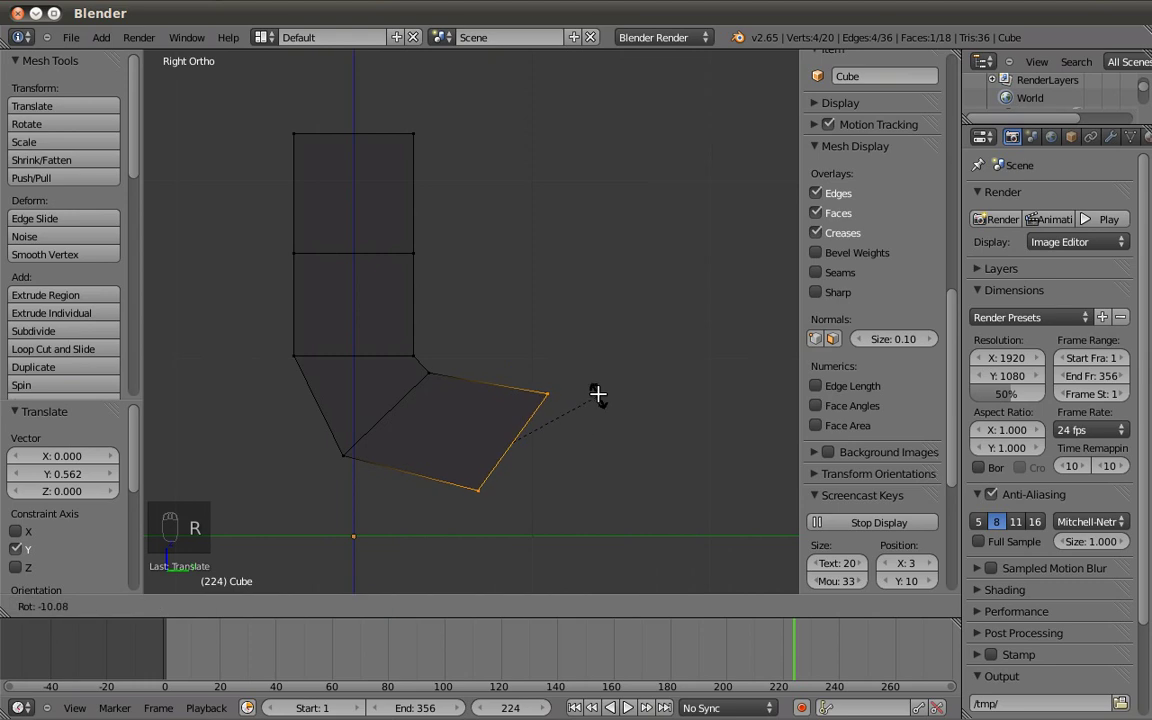
{"action": "left_click", "coordinate": [559, 354]}
Raise the foot's end face about 0.10 units, scale it to 0.785, and pull it back about 0.18 units along Y.
{"action": "key", "text": "g"}
{"action": "left_click", "coordinate": [560, 330]}
{"action": "key", "text": "s"}
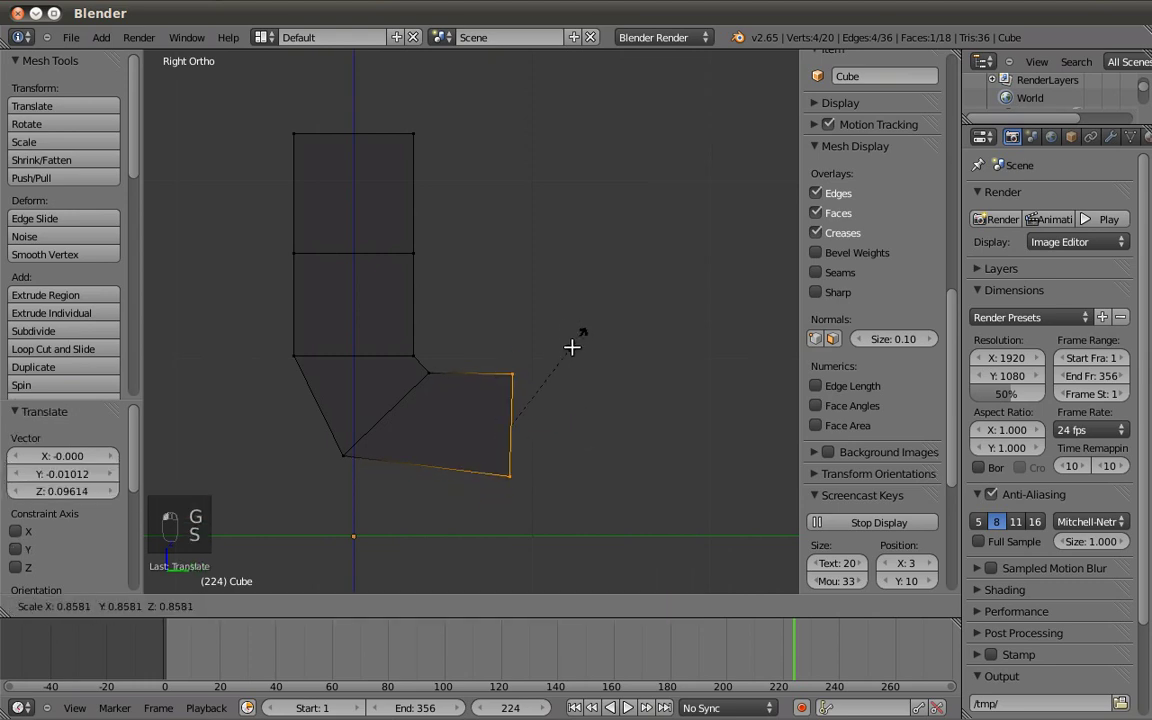
{"action": "left_click", "coordinate": [571, 347]}
{"action": "key", "text": "g"}
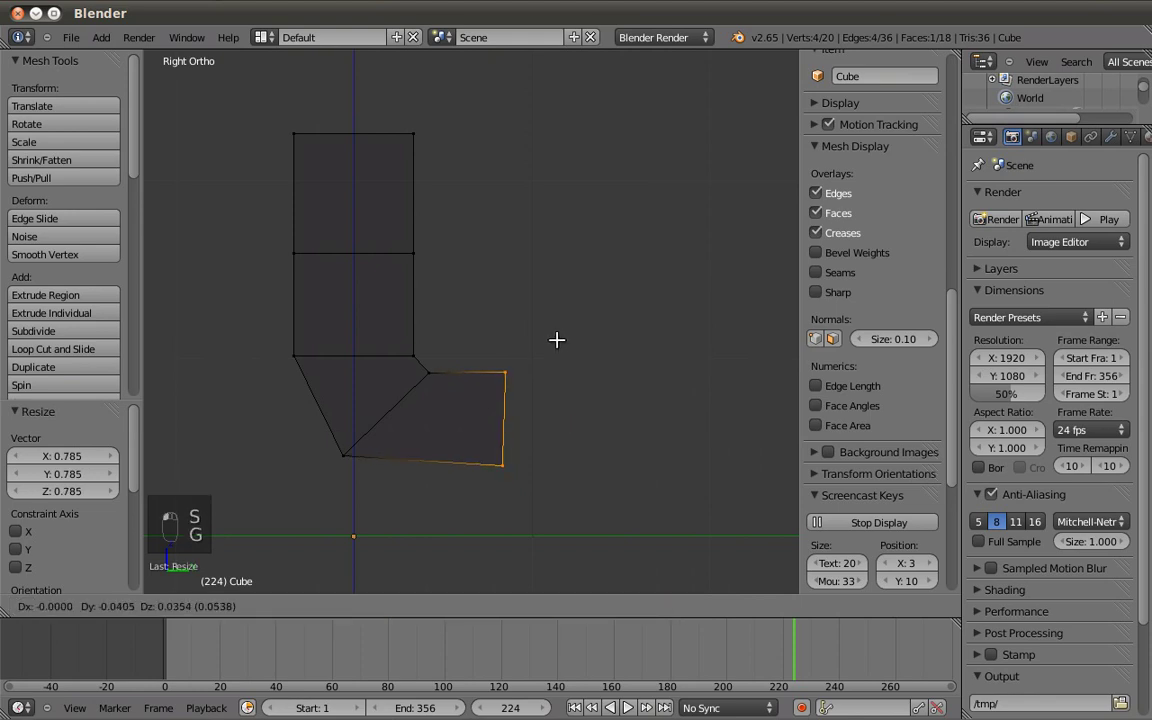
{"action": "left_click", "coordinate": [536, 339]}
Shrink and reposition the foot's end face, and rotate it about -1.3° to straighten it.
{"action": "key", "text": "s"}
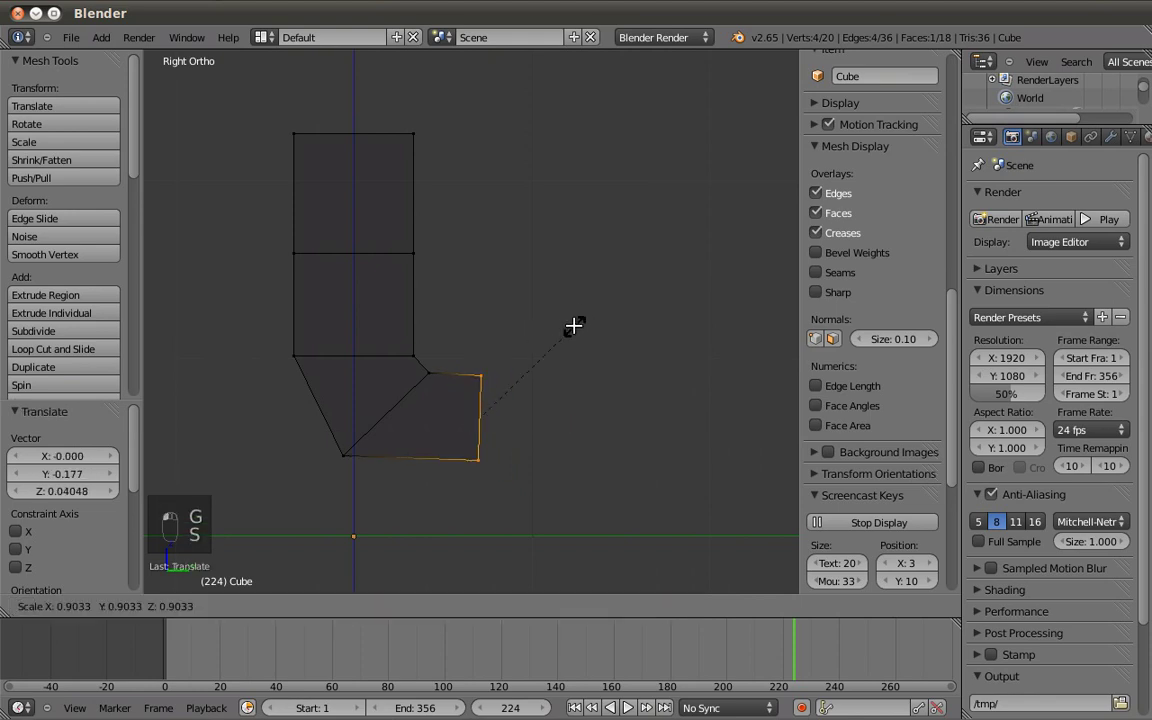
{"action": "left_click", "coordinate": [517, 296]}
{"action": "key", "text": "g"}
{"action": "left_click", "coordinate": [562, 313]}
{"action": "key", "text": "r"}
{"action": "left_click", "coordinate": [566, 314]}
Extrude the foot's end face forward twice along Y, by about 0.39 and about 0.19 units.
{"action": "middle_click_drag", "start_coordinate": [527, 437], "coordinate": [517, 430], "text": "shift"}
{"action": "key", "text": "e"}
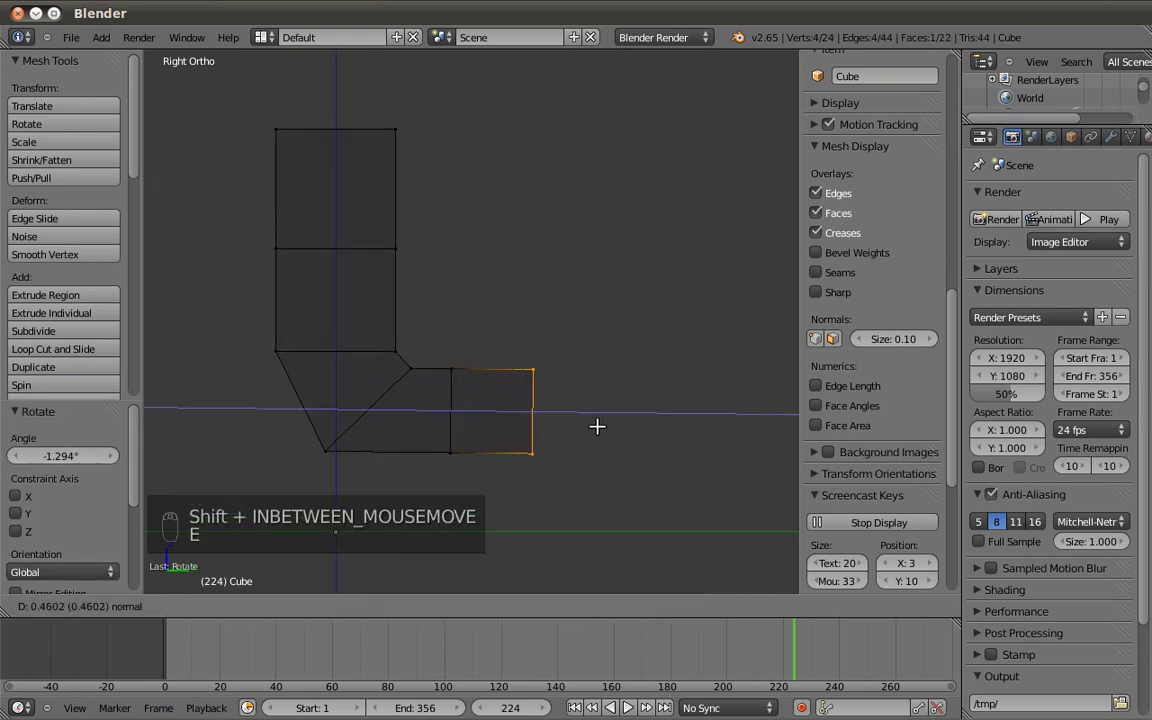
{"action": "left_click", "coordinate": [585, 426]}
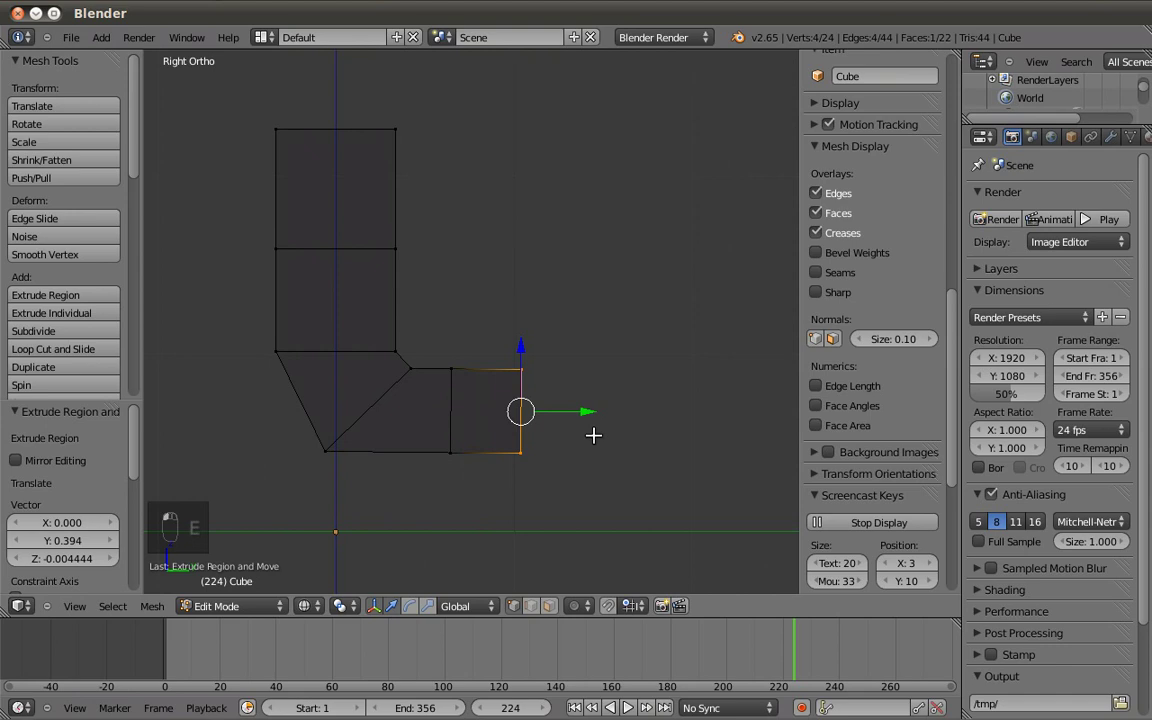
{"action": "key", "text": "e"}
{"action": "left_click", "coordinate": [633, 429]}
Taper the toe by scaling its end face down twice, the second time to 0.696, raising it slightly after each scaling.
{"action": "key", "text": "s"}
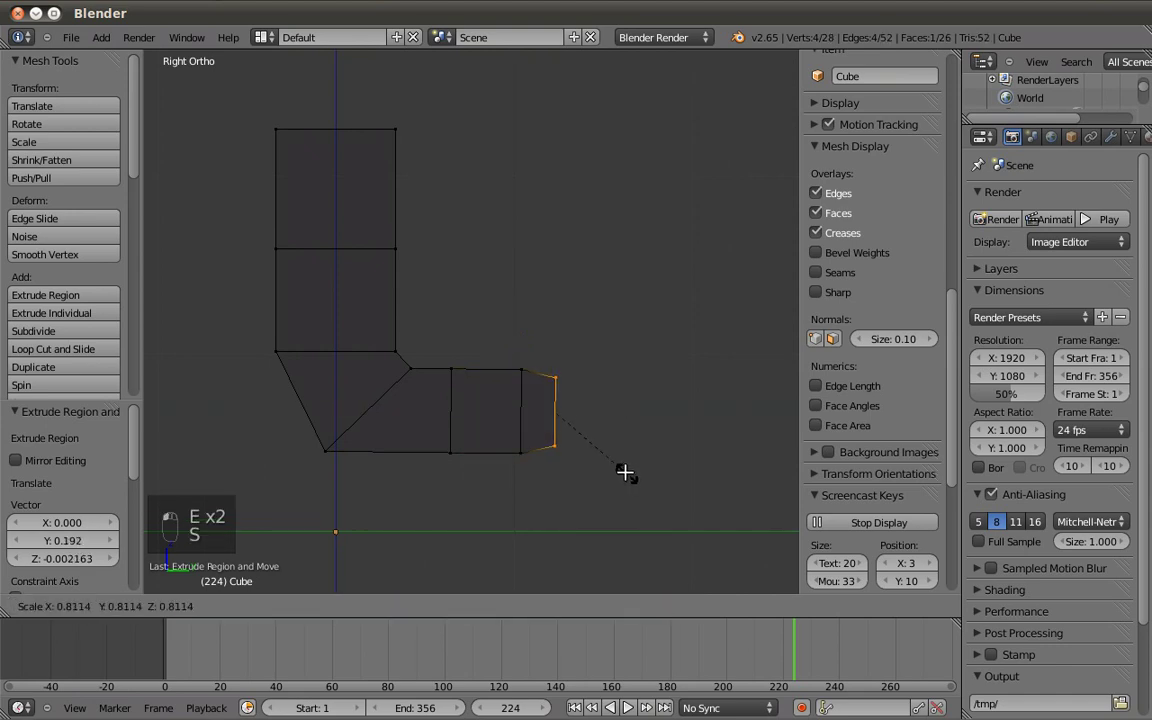
{"action": "left_click", "coordinate": [621, 462]}
{"action": "key", "text": "g"}
{"action": "left_click", "coordinate": [616, 447]}
{"action": "key", "text": "s"}
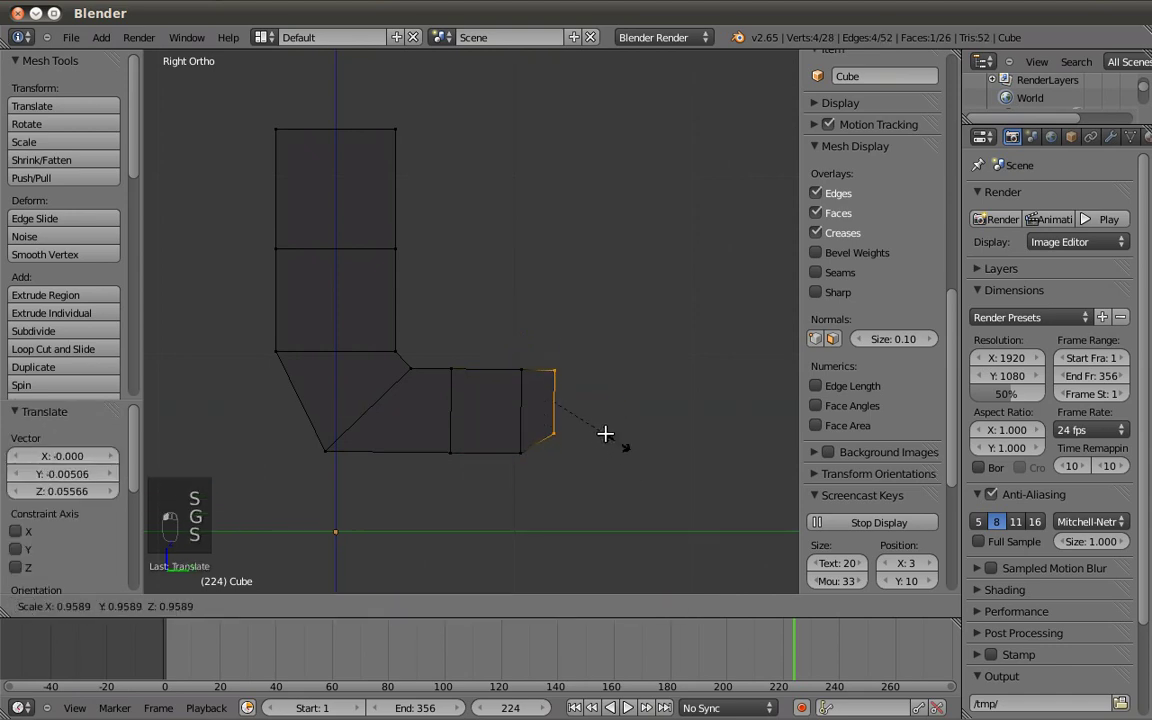
{"action": "left_click", "coordinate": [598, 420]}
{"action": "key", "text": "g"}
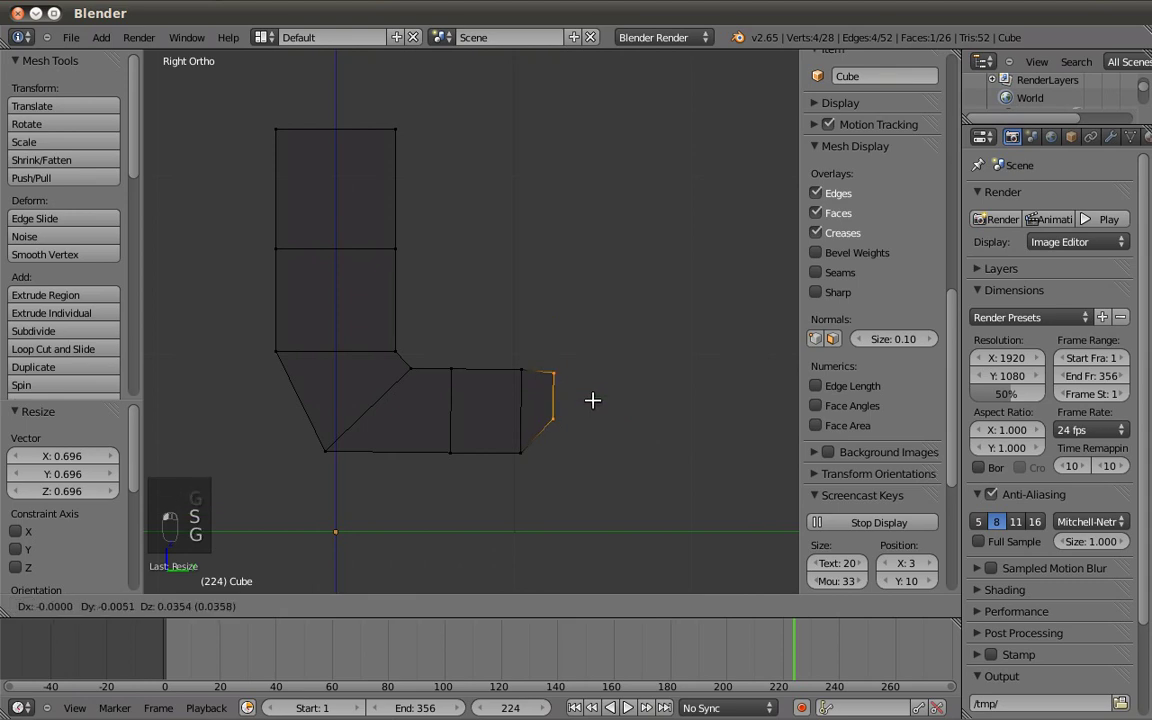
{"action": "left_click", "coordinate": [593, 400]}
Deselect everything and add a centred vertical loop cut through the whole leg in the front wireframe view.
{"action": "key", "text": "z"}
{"action": "key", "text": "a"}
{"action": "mouse_move", "coordinate": [532, 393]}
{"action": "middle_mouse_down"}
{"action": "mouse_move", "coordinate": [510, 448]}
{"action": "mouse_move", "coordinate": [599, 483]}
{"action": "mouse_move", "coordinate": [689, 429]}
{"action": "mouse_move", "coordinate": [643, 379]}
{"action": "mouse_move", "coordinate": [386, 393]}
{"action": "middle_mouse_up"}
{"action": "key", "text": "KP_1"}
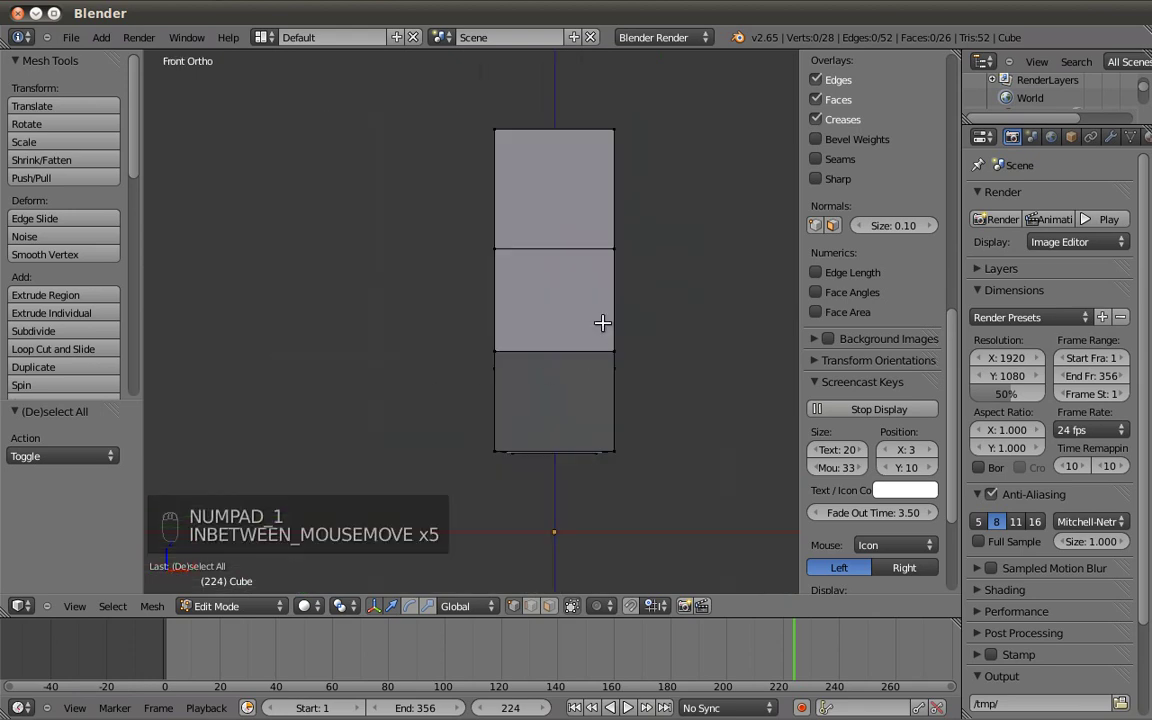
{"action": "middle_click_drag", "start_coordinate": [619, 341], "coordinate": [602, 338], "text": "shift"}
{"action": "key", "text": "z"}
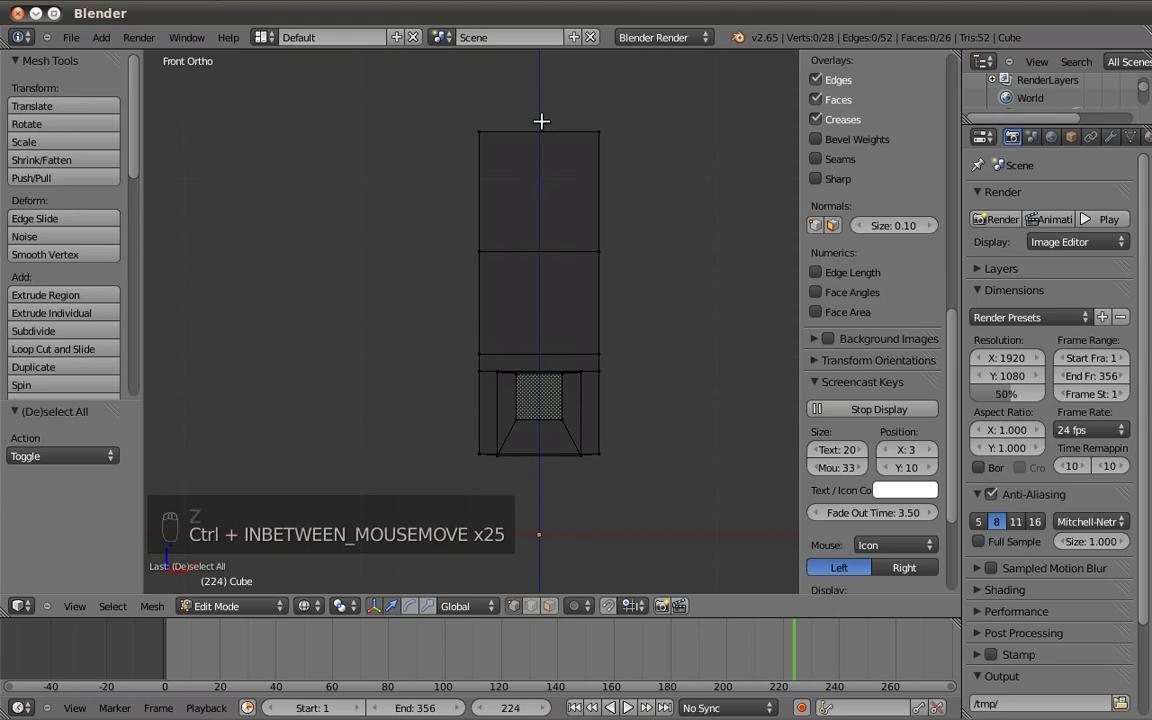
{"action": "key", "text": "ctrl+r"}
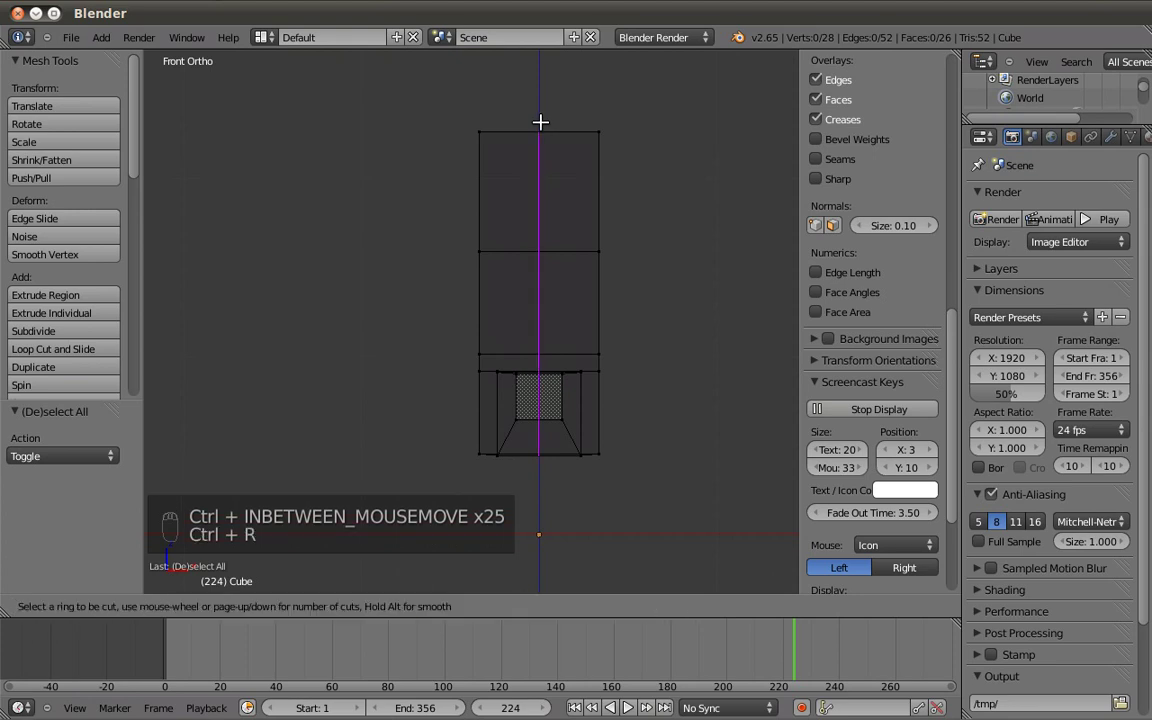
{"action": "left_click", "coordinate": [540, 122]}
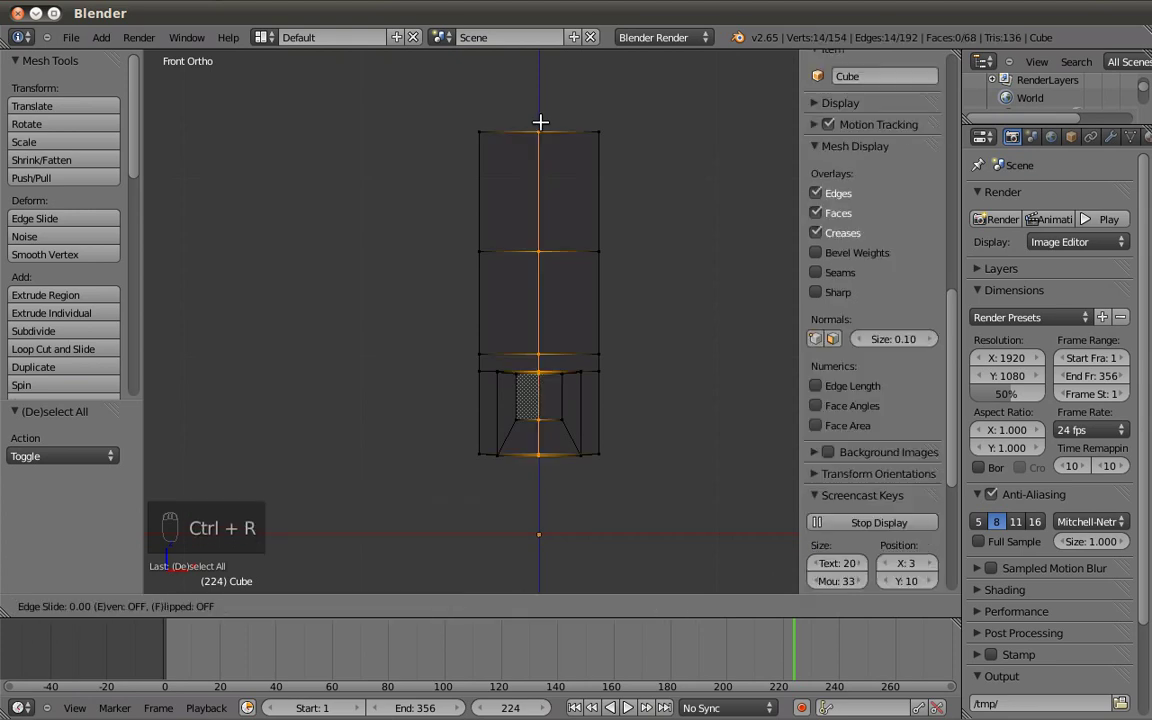
{"action": "left_click", "coordinate": [539, 126]}
Select the negative-X half of the leg mesh and delete its faces.
{"action": "key", "text": "b"}
{"action": "left_click_drag", "start_coordinate": [420, 91], "coordinate": [525, 489]}
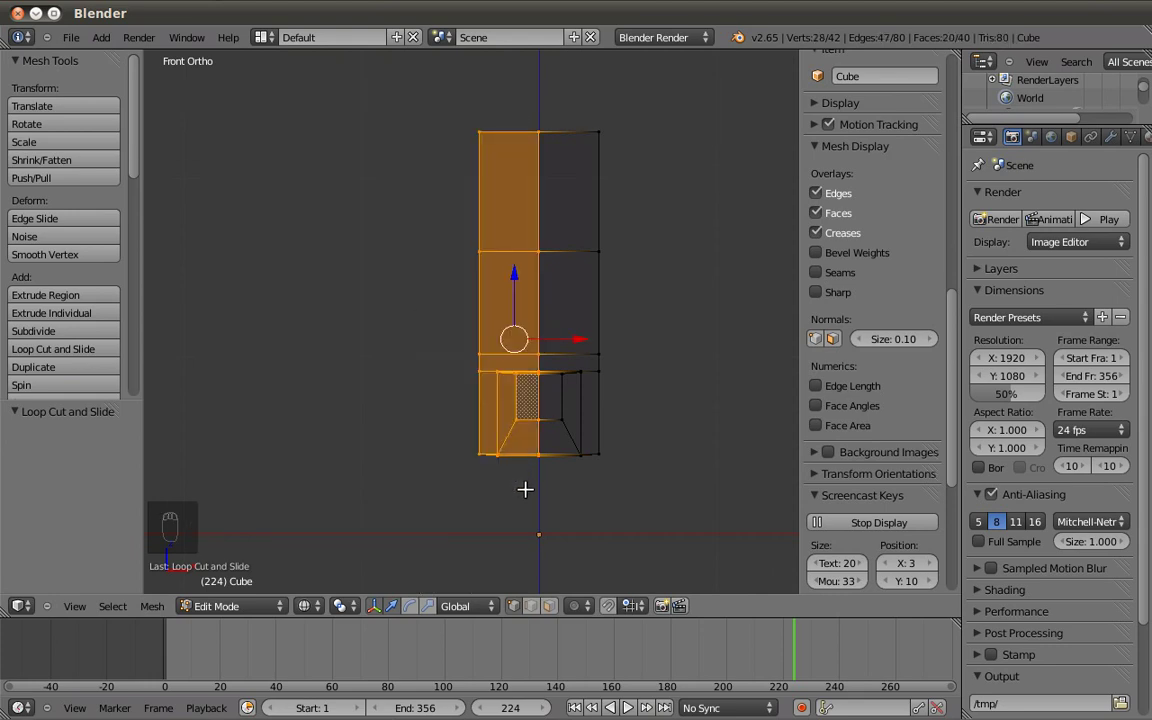
{"action": "key", "text": "x"}
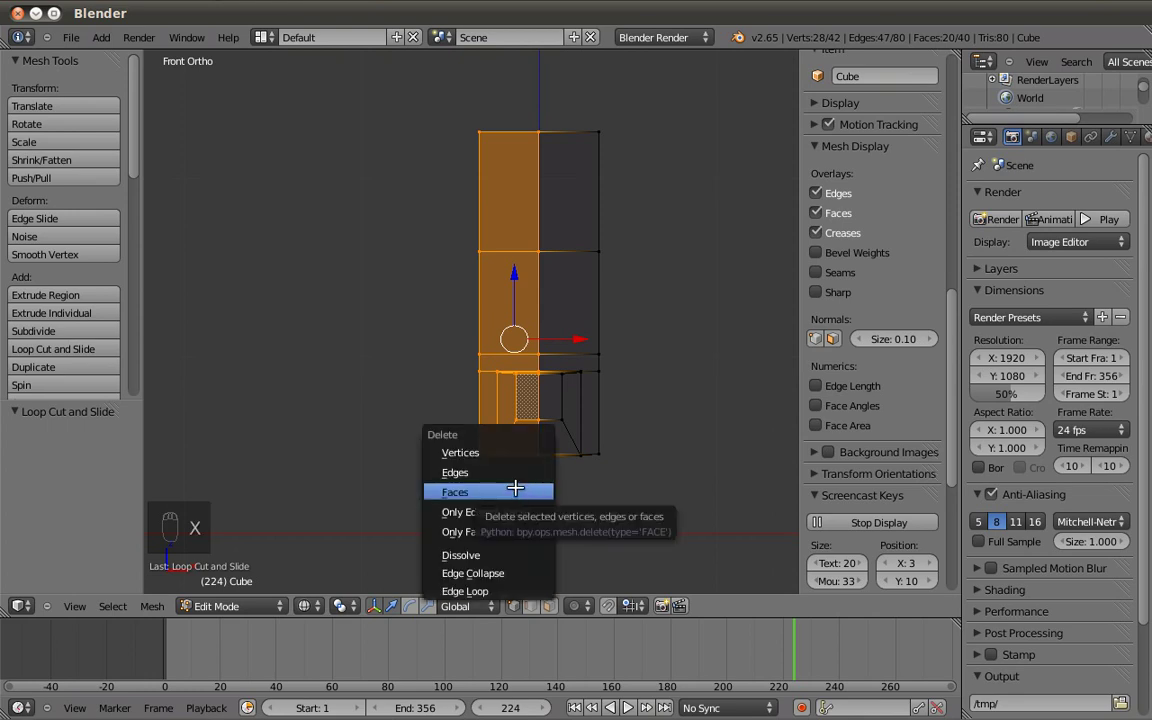
{"action": "left_click", "coordinate": [515, 488]}
Add a Mirror modifier across X to the half leg, with edit-cage display and Clipping enabled.
{"action": "key", "text": "z"}
{"action": "middle_click_drag", "start_coordinate": [599, 341], "coordinate": [773, 383]}
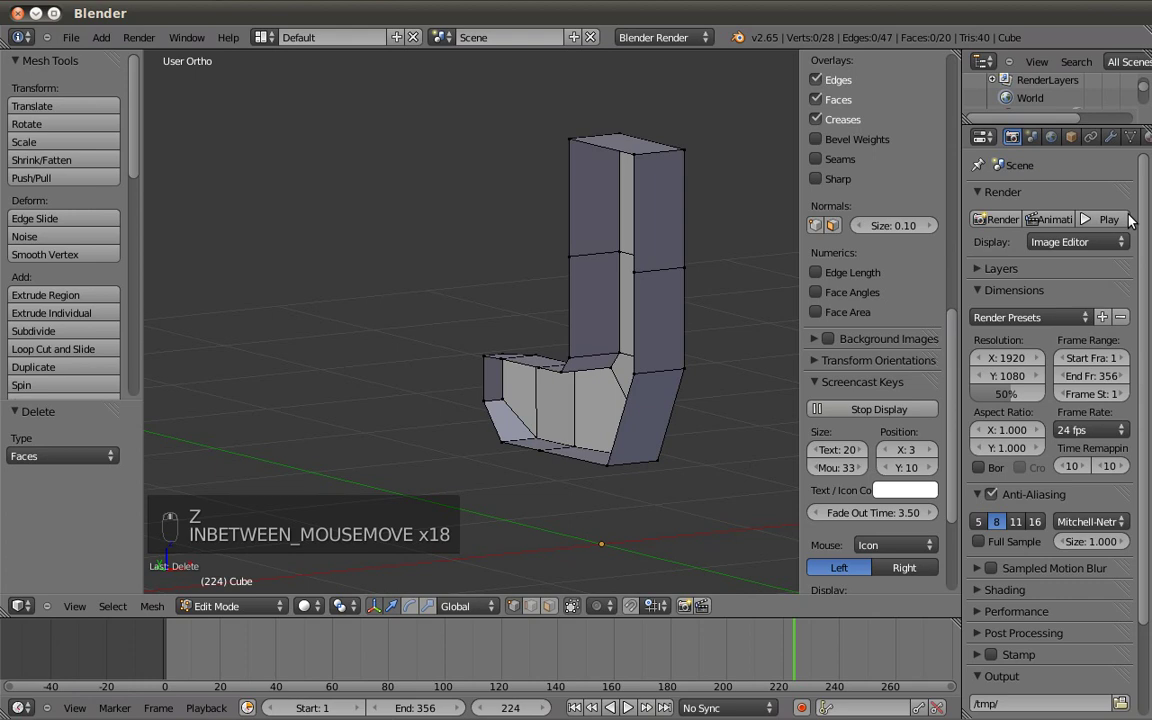
{"action": "left_click", "coordinate": [1110, 137]}
{"action": "left_click", "coordinate": [1035, 198]}
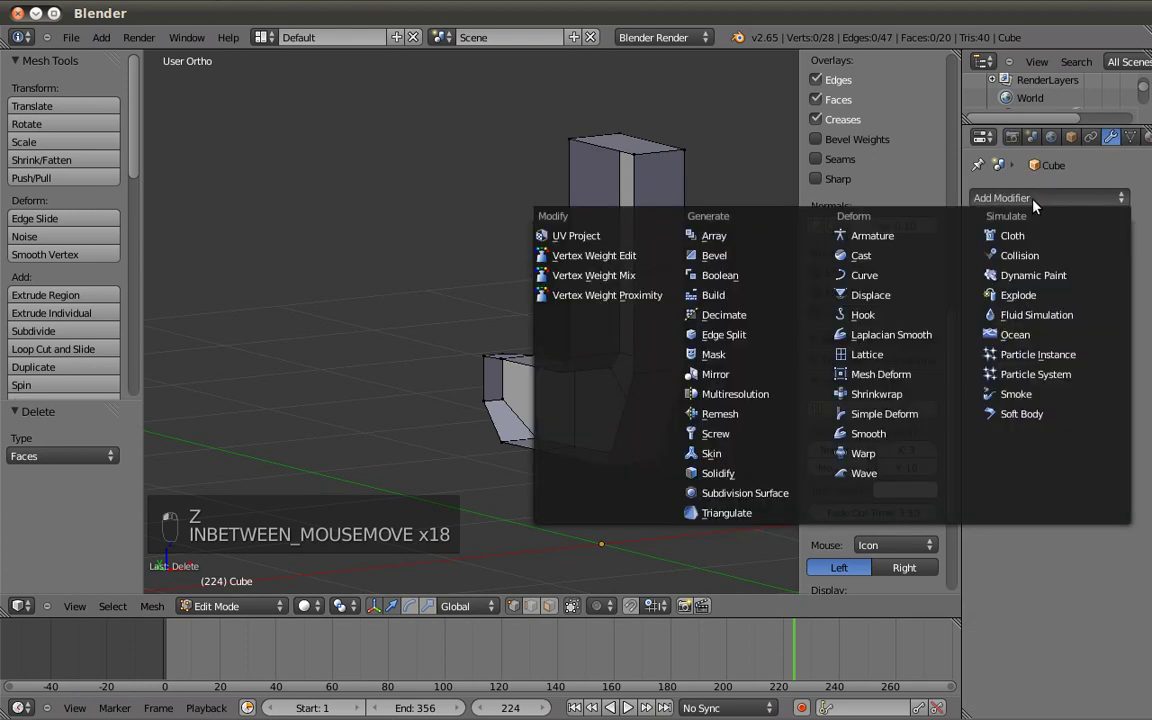
{"action": "left_click", "coordinate": [716, 375]}
{"action": "key", "text": "KP_1"}
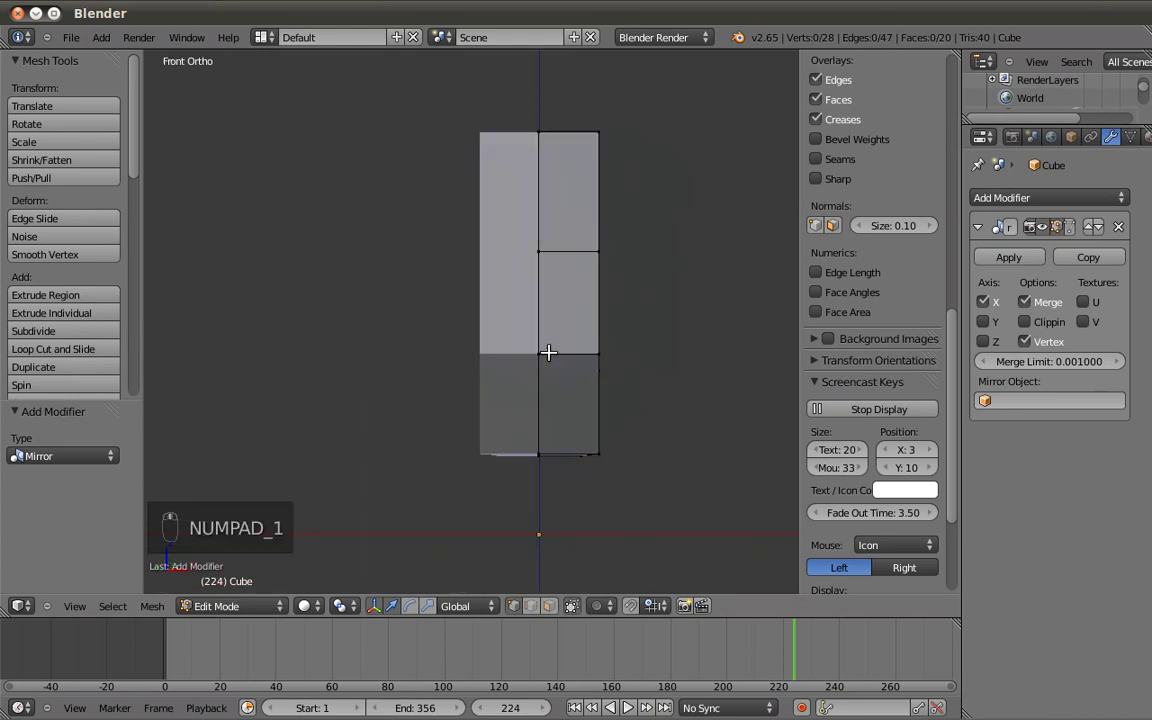
{"action": "left_click", "coordinate": [1068, 227]}
{"action": "left_click", "coordinate": [1024, 321]}
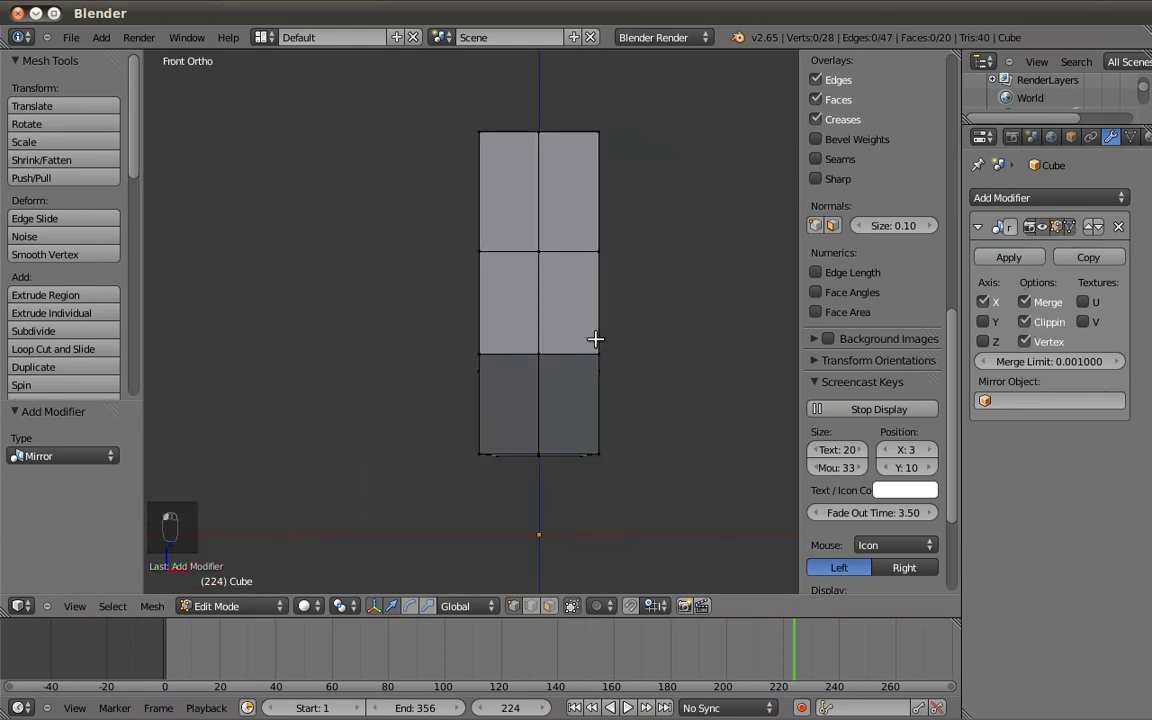
{"action": "key", "text": "a"}
{"action": "left_click_drag", "start_coordinate": [627, 335], "coordinate": [652, 335]}
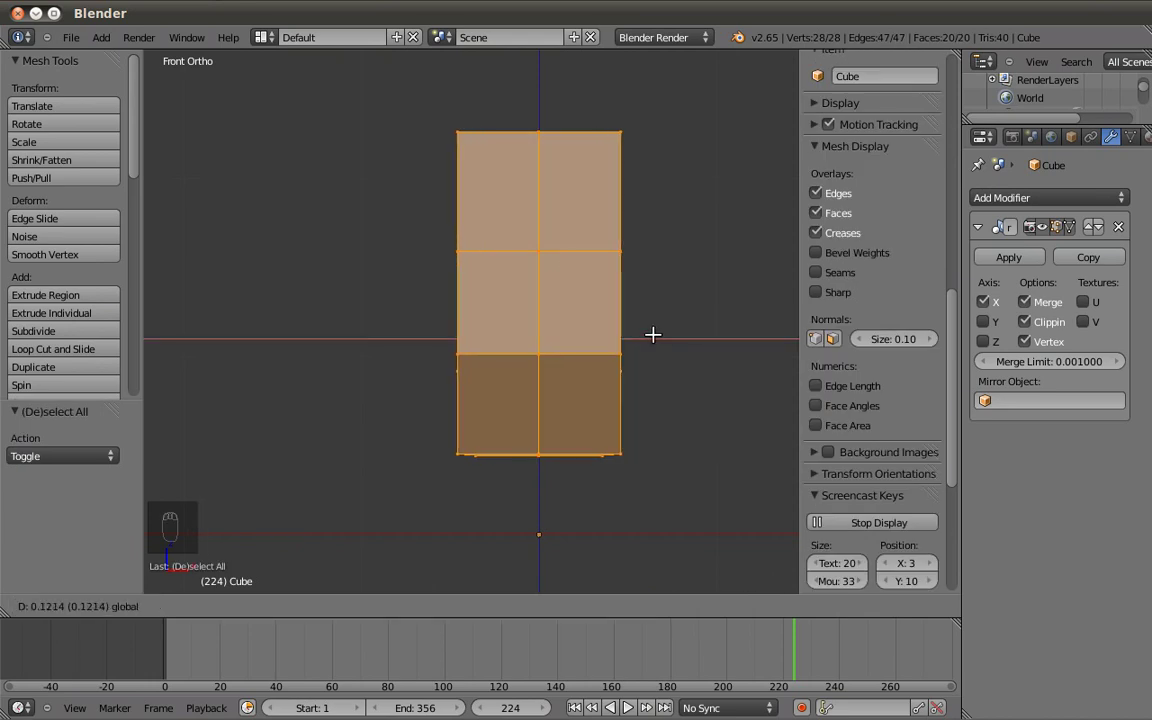
{"action": "right_click", "coordinate": [652, 335]}
{"action": "middle_click_drag", "start_coordinate": [576, 347], "coordinate": [563, 384]}
{"action": "key", "text": "a"}
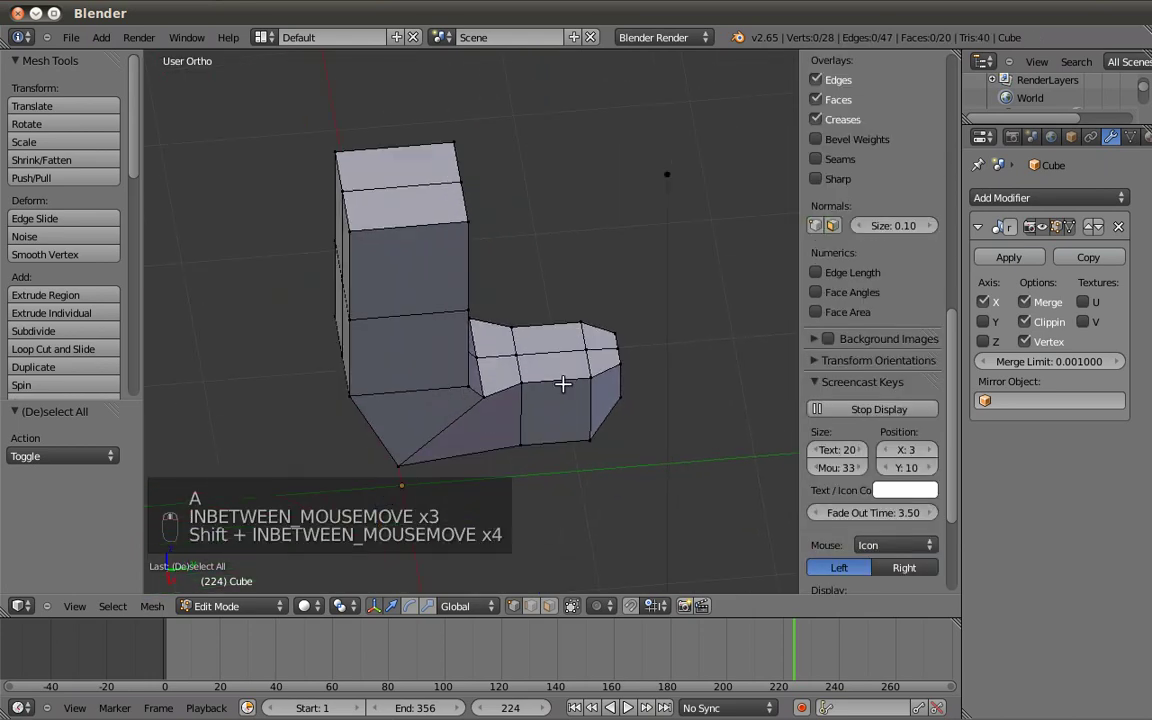
Add a centred lengthwise loop cut along the side of the leg and foot in the right view.
{"action": "key", "text": "KP_3"}
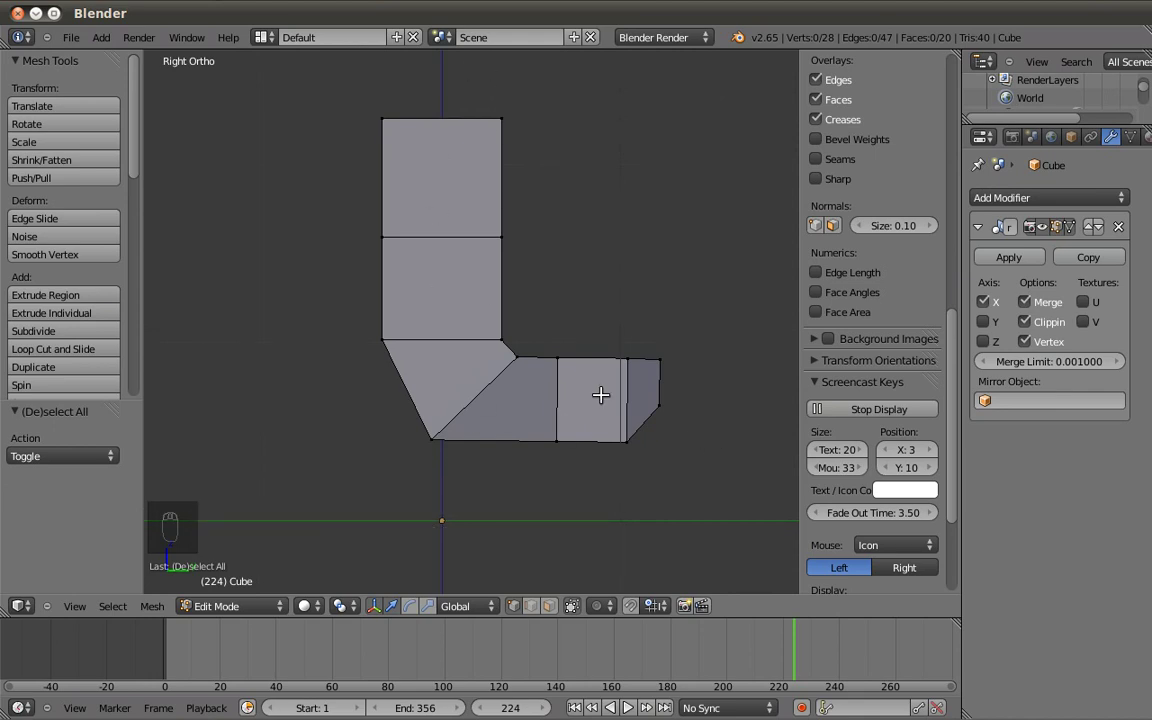
{"action": "key", "text": "ctrl+r"}
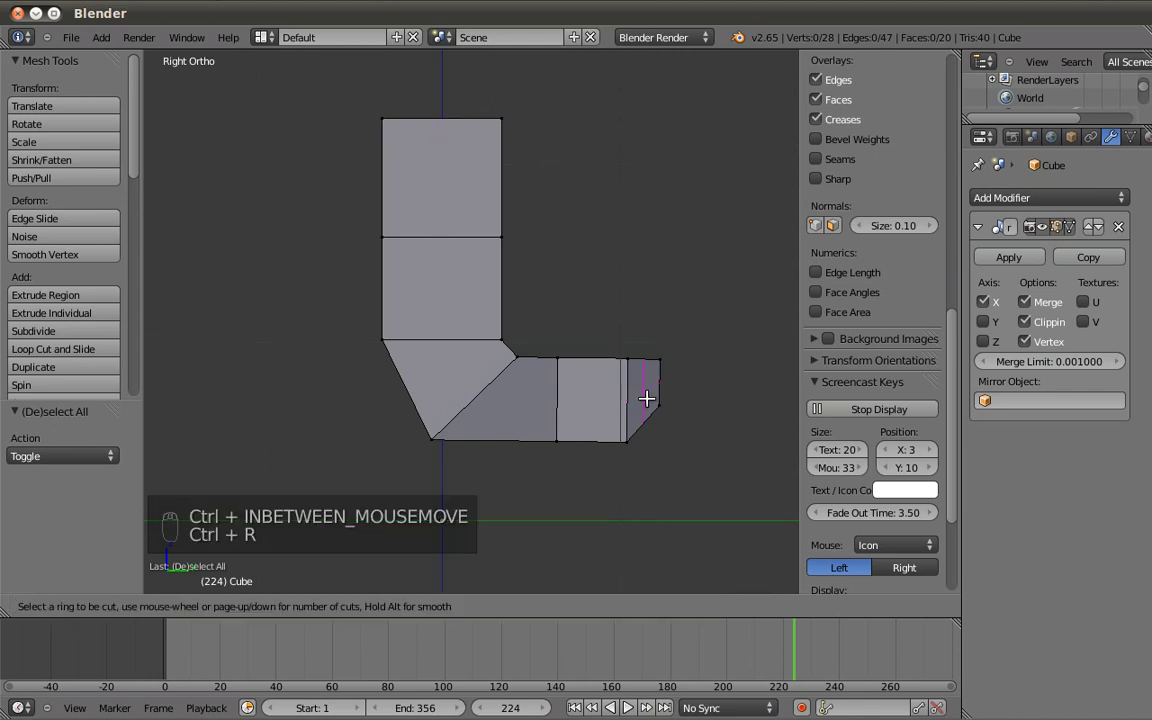
{"action": "left_click", "coordinate": [617, 404]}
{"action": "left_click", "coordinate": [617, 404]}
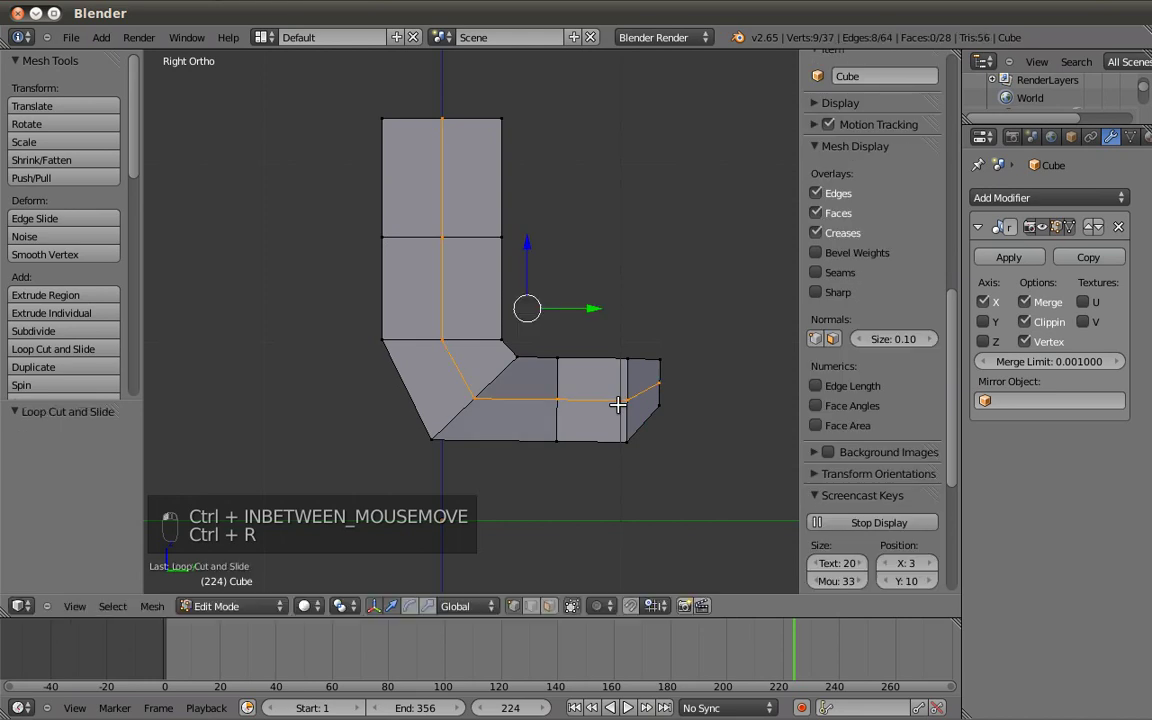
Move the new side edge loop outward along X by about 0.08 in the front wireframe view.
{"action": "key", "text": "KP_1"}
{"action": "scroll", "coordinate": [617, 331], "scroll_direction": "up", "scroll_amount": 5, "text": "shift"}
{"action": "key", "text": "z"}
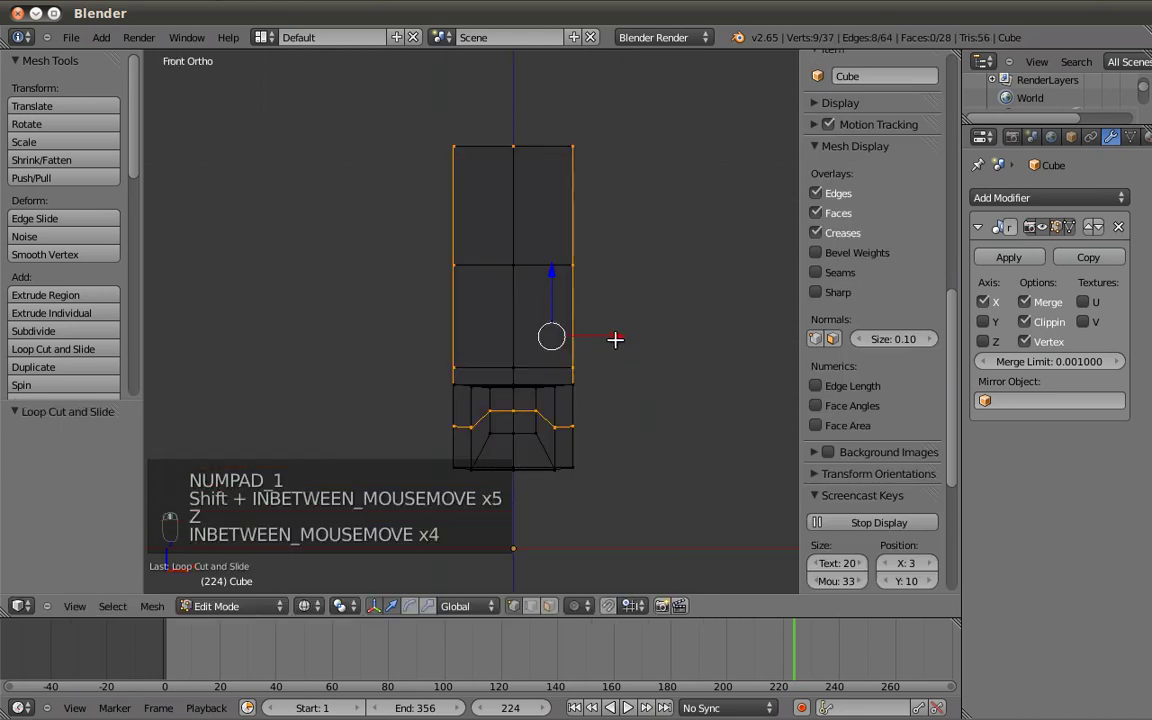
{"action": "key", "text": "g"}
{"action": "key", "text": "x"}
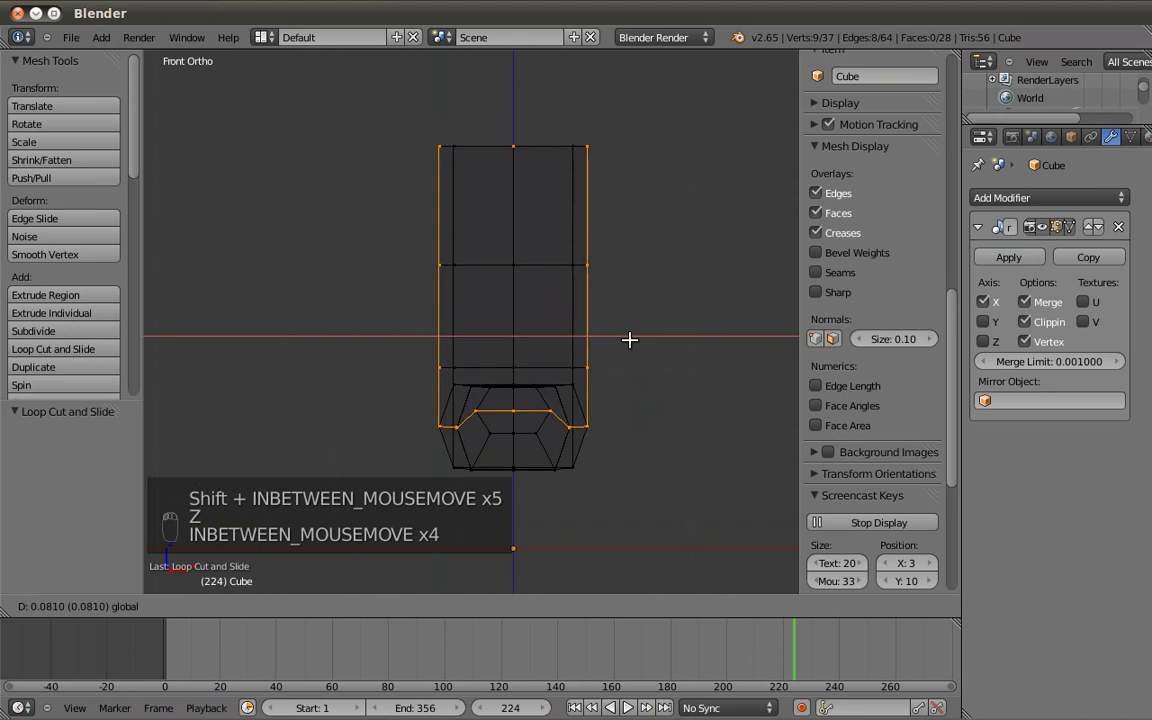
{"action": "left_click", "coordinate": [628, 339]}
Select only the edge loop along the mirror seam around the whole leg and foot.
{"action": "key", "text": "z"}
{"action": "middle_click_drag", "start_coordinate": [525, 437], "coordinate": [560, 375]}
{"action": "key", "text": "a"}
{"action": "right_click", "coordinate": [534, 348], "text": "alt"}
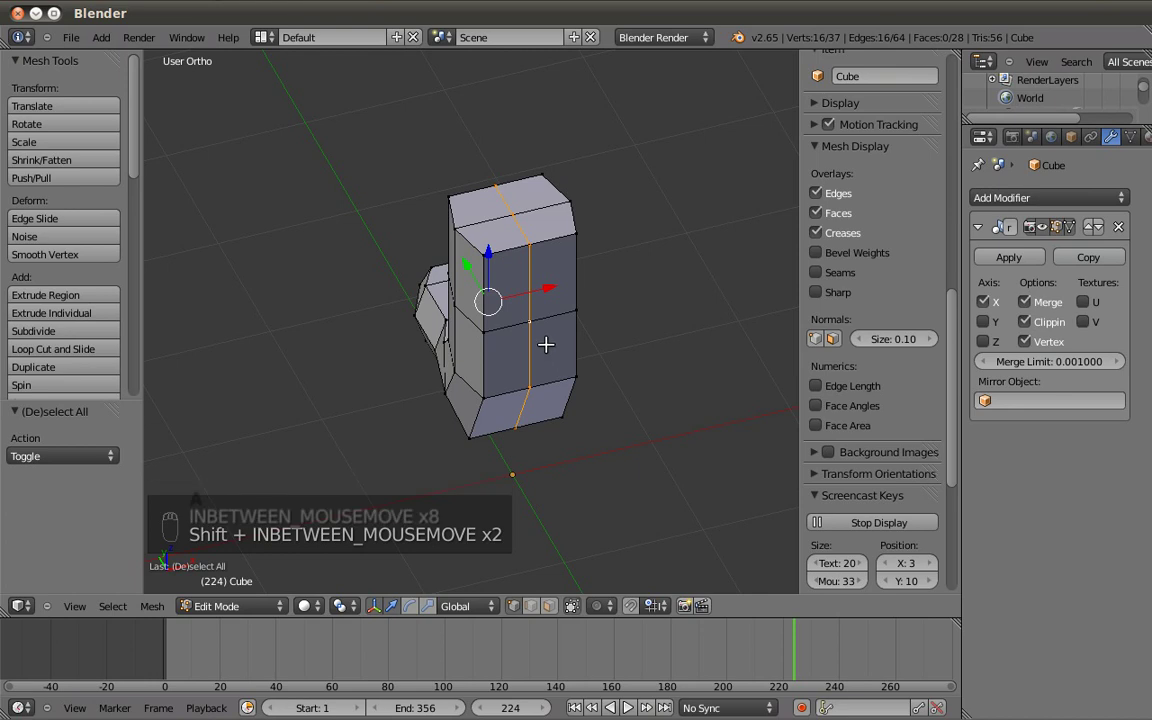
{"action": "key", "text": "a"}
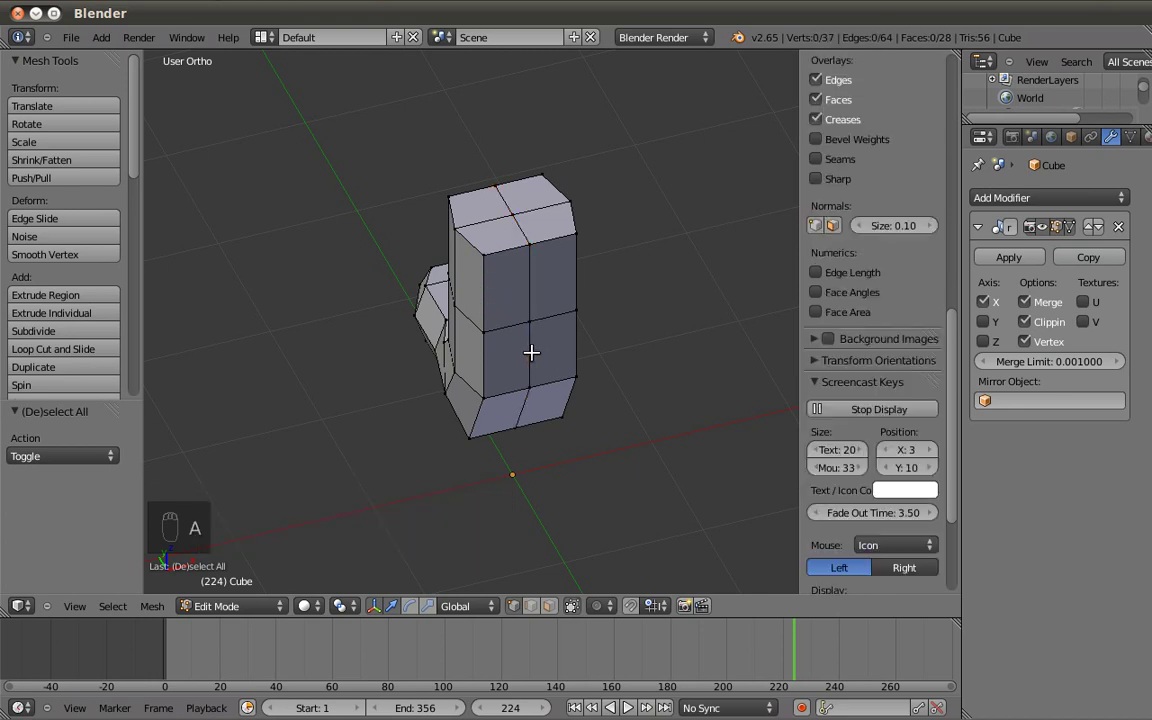
{"action": "scroll", "coordinate": [531, 352], "scroll_direction": "up", "scroll_amount": 3}
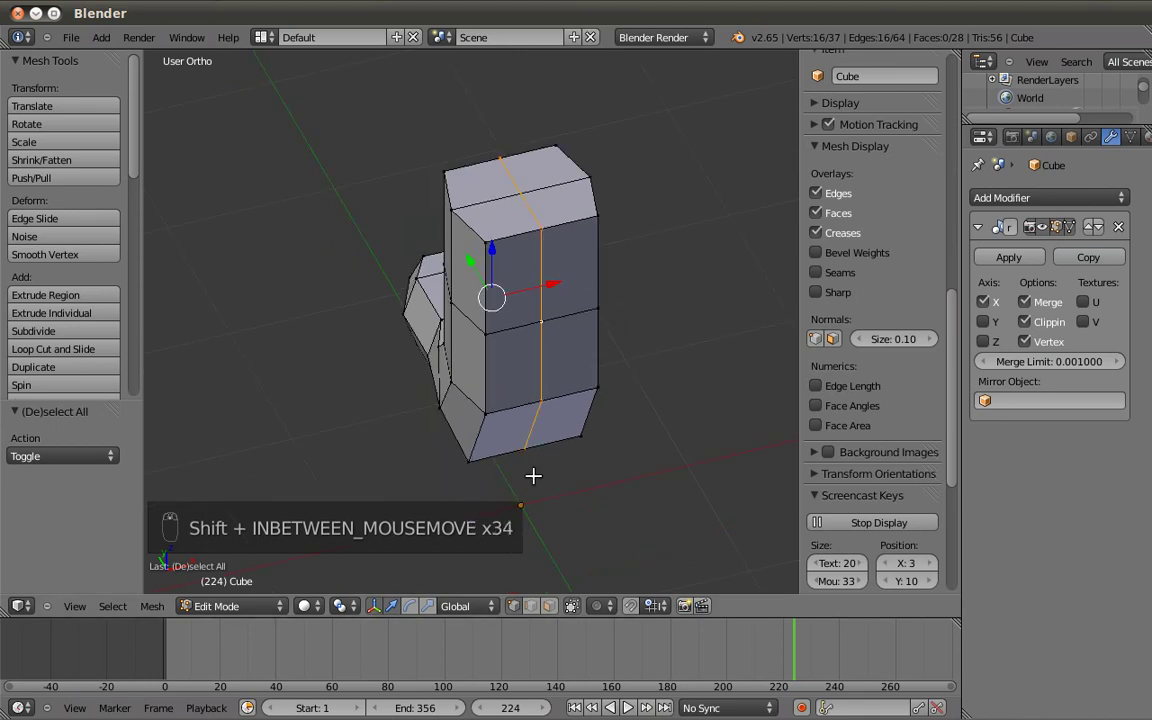
{"action": "key", "text": "KP_7"}
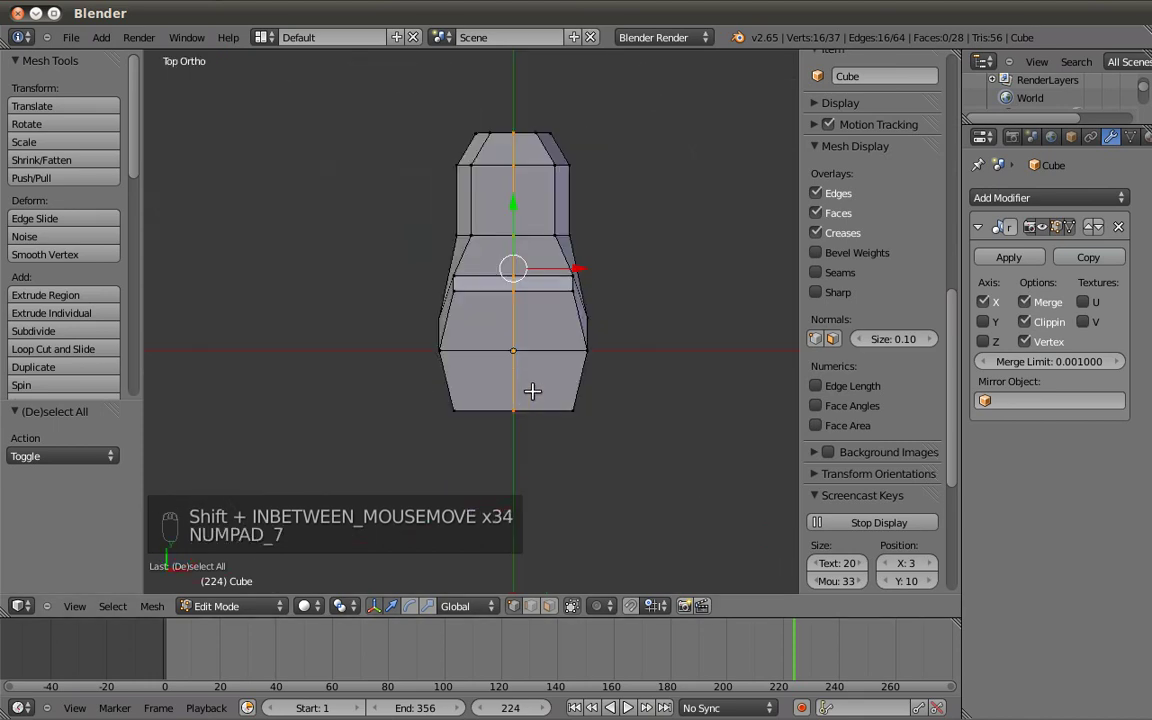
{"action": "key", "text": "z"}
{"action": "middle_click_drag", "start_coordinate": [620, 357], "coordinate": [455, 243]}
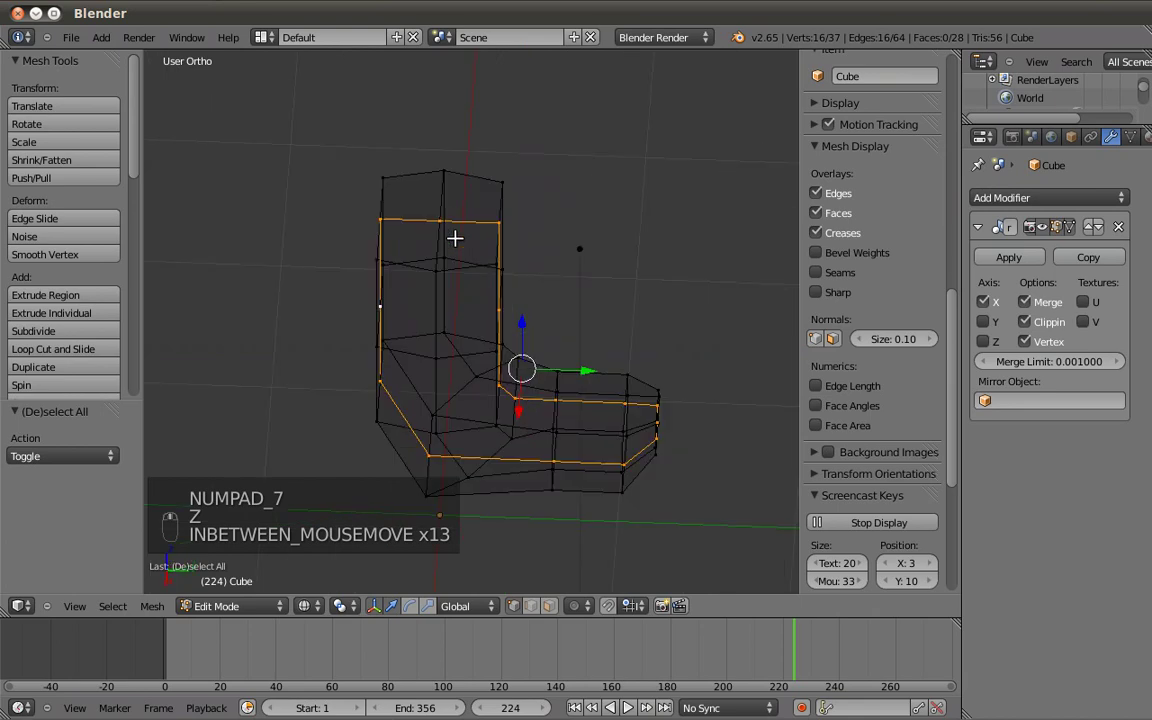
{"action": "key", "text": "KP_3"}
{"action": "key", "text": "z"}
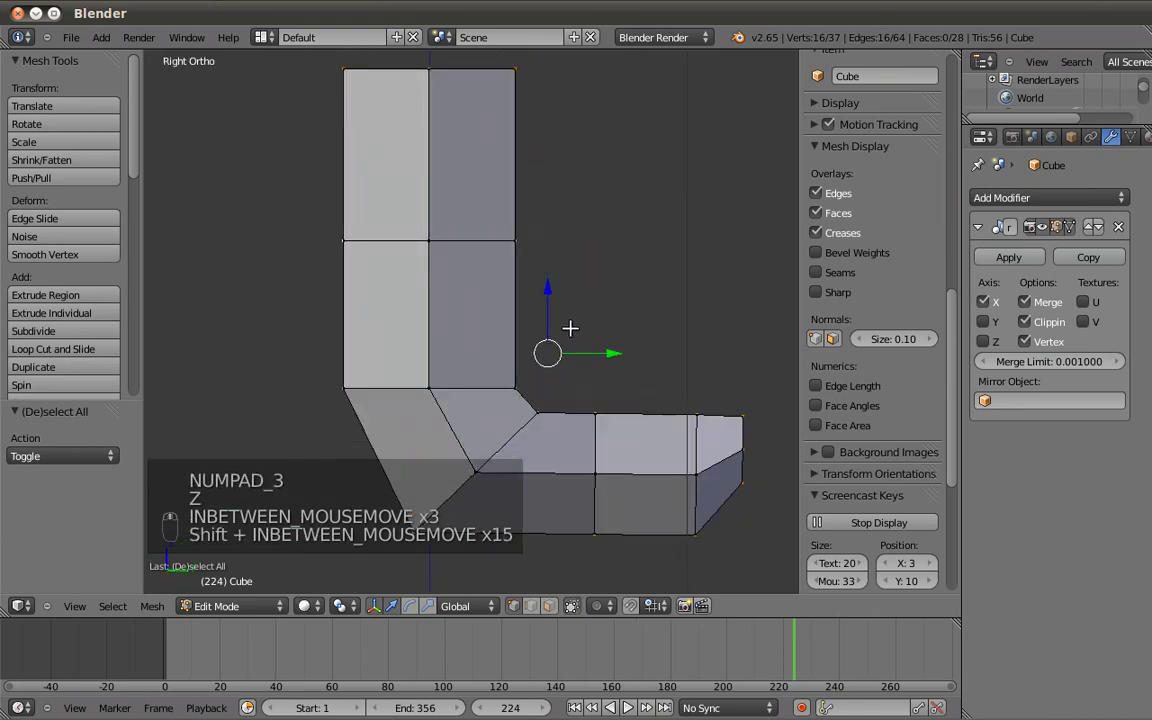
Deselect the seam vertices on the shin, instep, sole and leg-top centre, leaving only those on the leg's back, heel and toe tip.
{"action": "key", "text": "z"}
{"action": "key", "text": "b"}
{"action": "left_click_drag", "start_coordinate": [487, 199], "coordinate": [629, 556]}
{"action": "middle_click_drag", "start_coordinate": [631, 555], "coordinate": [643, 555]}
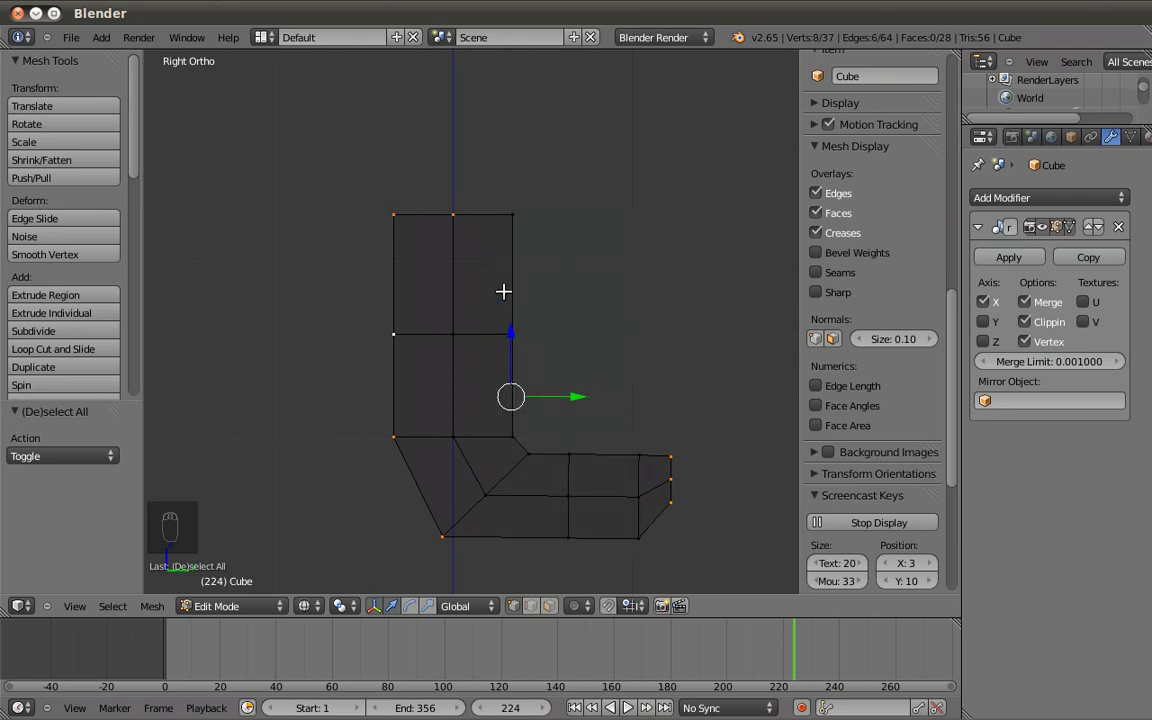
{"action": "key", "text": "b"}
{"action": "middle_click_drag", "start_coordinate": [437, 184], "coordinate": [478, 237]}
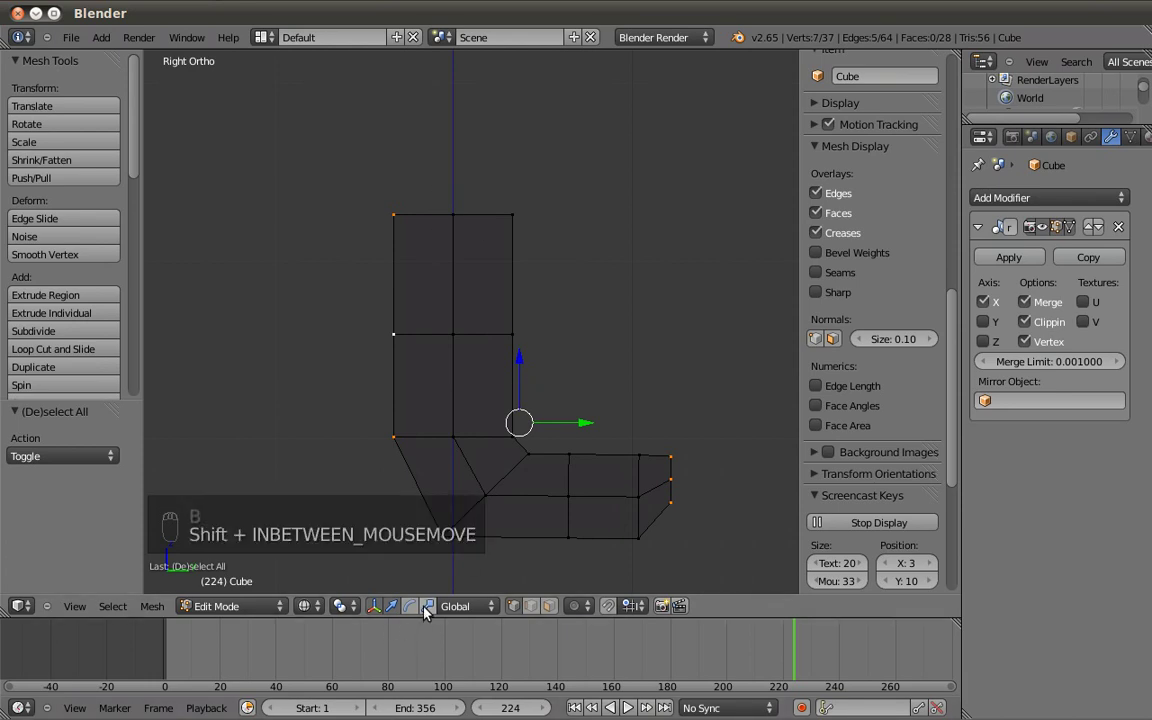
Enable the scale manipulator and stretch the selected back and toe-tip seam vertices slightly outward along Y, then deselect everything.
{"action": "left_click", "coordinate": [425, 607], "text": "shift"}
{"action": "left_click_drag", "start_coordinate": [570, 423], "coordinate": [573, 422]}
{"action": "middle_click_drag", "start_coordinate": [470, 481], "coordinate": [484, 485]}
{"action": "key", "text": "a"}
Select the four seam vertices down the shin to the ankle bend and move them forward 0.09107 along Y.
{"action": "key", "text": "z"}
{"action": "mouse_move", "coordinate": [628, 356]}
{"action": "middle_mouse_down"}
{"action": "mouse_move", "coordinate": [535, 357]}
{"action": "mouse_move", "coordinate": [424, 198]}
{"action": "middle_mouse_up"}
{"action": "right_click", "coordinate": [481, 345], "text": "shift"}
{"action": "right_click", "coordinate": [482, 440], "text": "shift"}
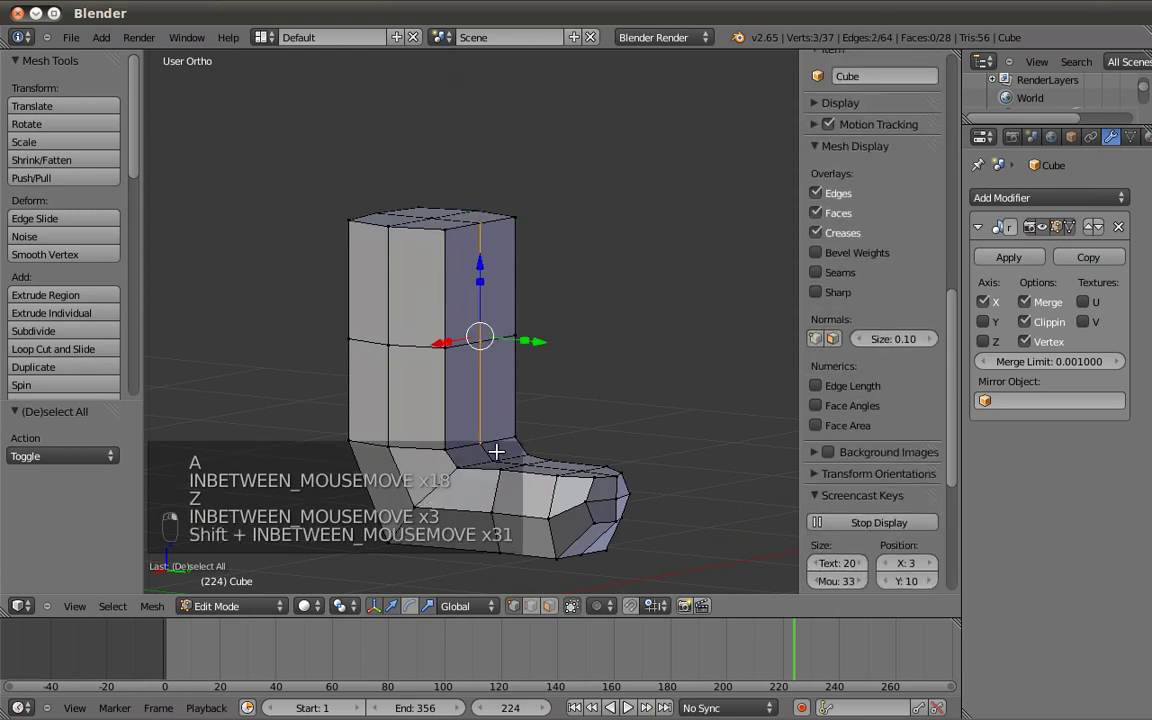
{"action": "right_click", "coordinate": [490, 459], "text": "shift"}
{"action": "key", "text": "KP_3"}
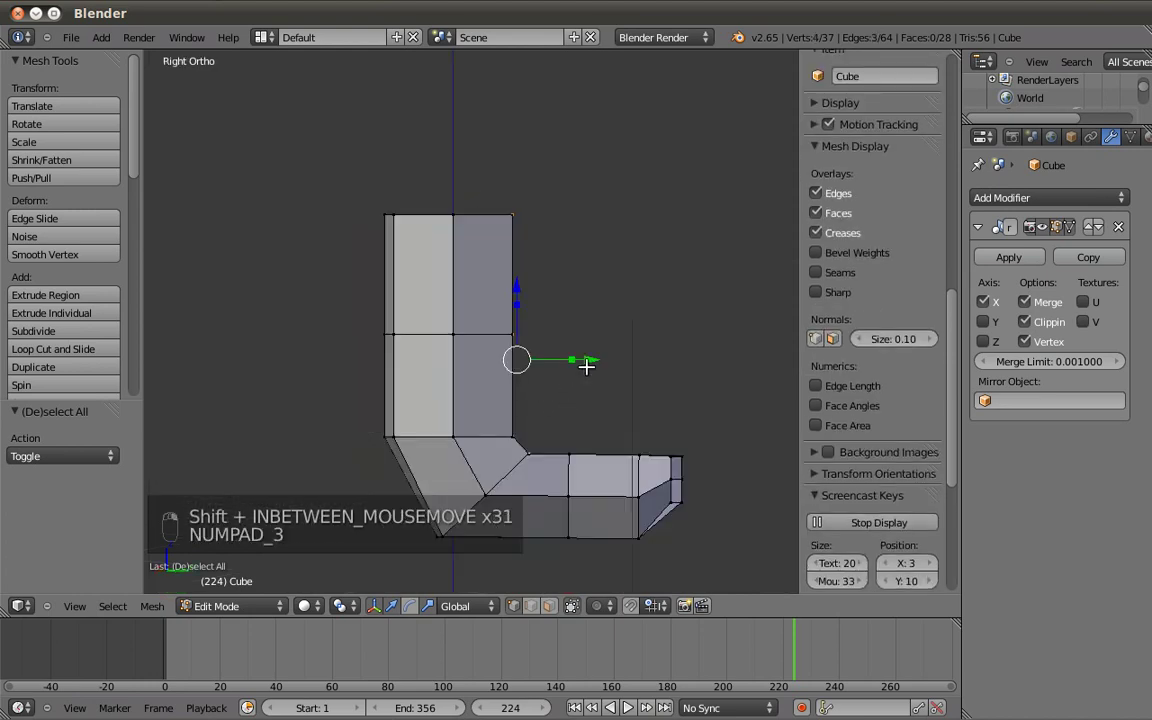
{"action": "left_click_drag", "start_coordinate": [601, 359], "coordinate": [614, 365]}
Select the four seam vertices along the top of the foot and raise them about 0.04 along Z.
{"action": "middle_click_drag", "start_coordinate": [614, 365], "coordinate": [597, 481]}
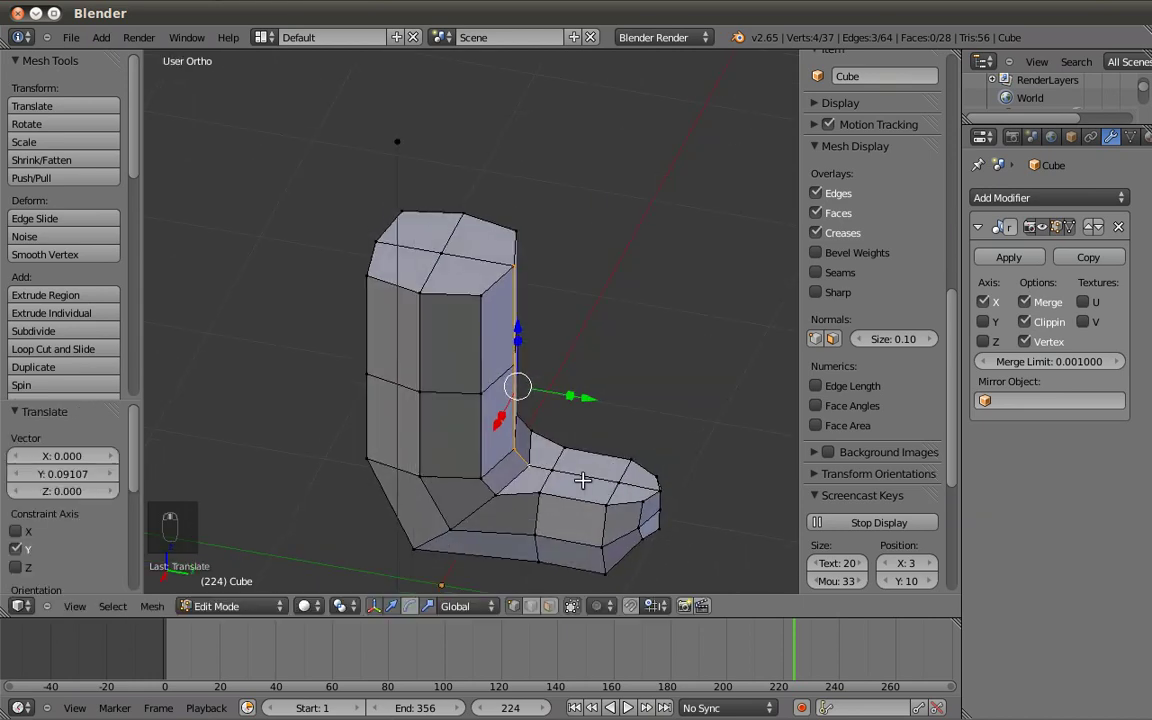
{"action": "key", "text": "a"}
{"action": "right_click", "coordinate": [549, 471]}
{"action": "right_click", "coordinate": [604, 486], "text": "shift"}
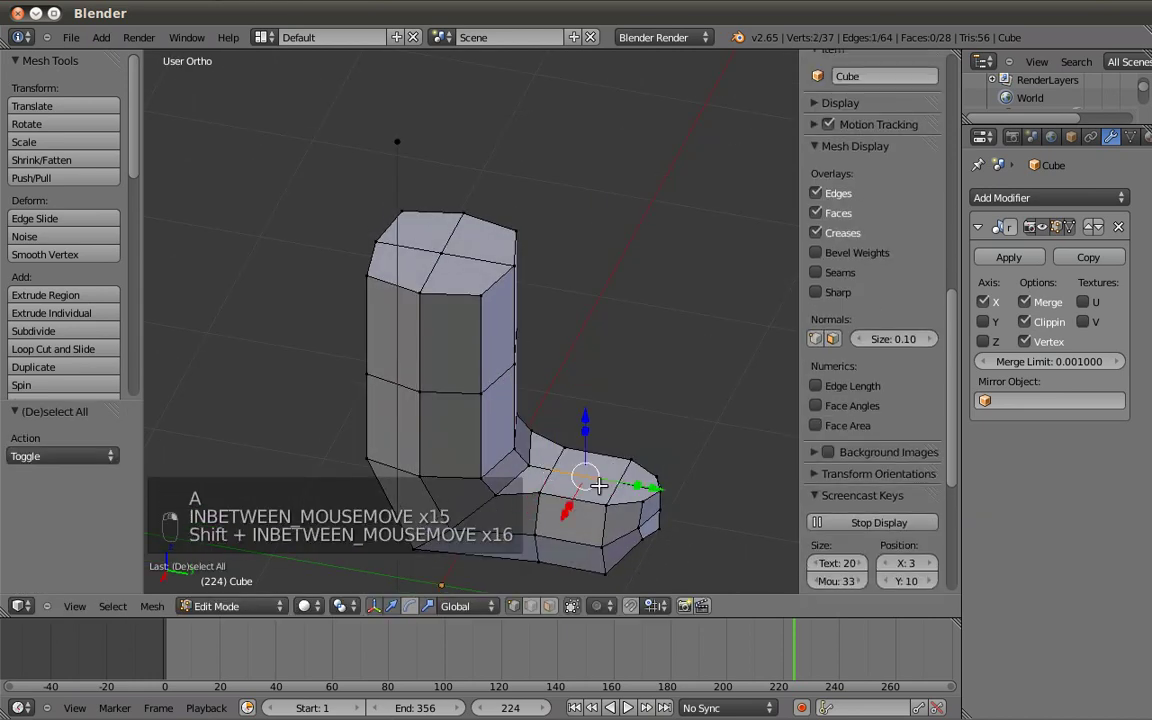
{"action": "right_click", "coordinate": [524, 460], "text": "shift"}
{"action": "right_click", "coordinate": [646, 488], "text": "shift"}
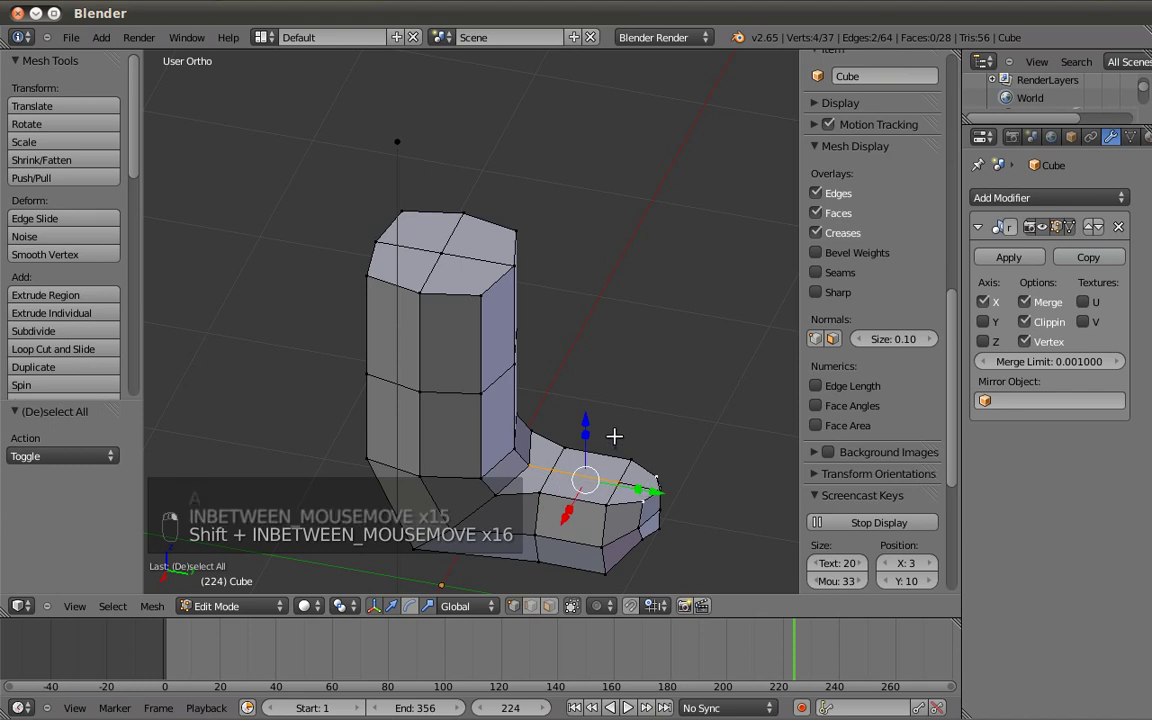
{"action": "key", "text": "ctrl+z"}
{"action": "right_click", "coordinate": [665, 498], "text": "shift"}
{"action": "scroll", "coordinate": [679, 508], "scroll_direction": "up", "scroll_amount": 3}
{"action": "key", "text": "KP_3"}
{"action": "middle_click_drag", "start_coordinate": [620, 438], "coordinate": [473, 291], "text": "shift"}
{"action": "left_click_drag", "start_coordinate": [552, 343], "coordinate": [550, 326]}
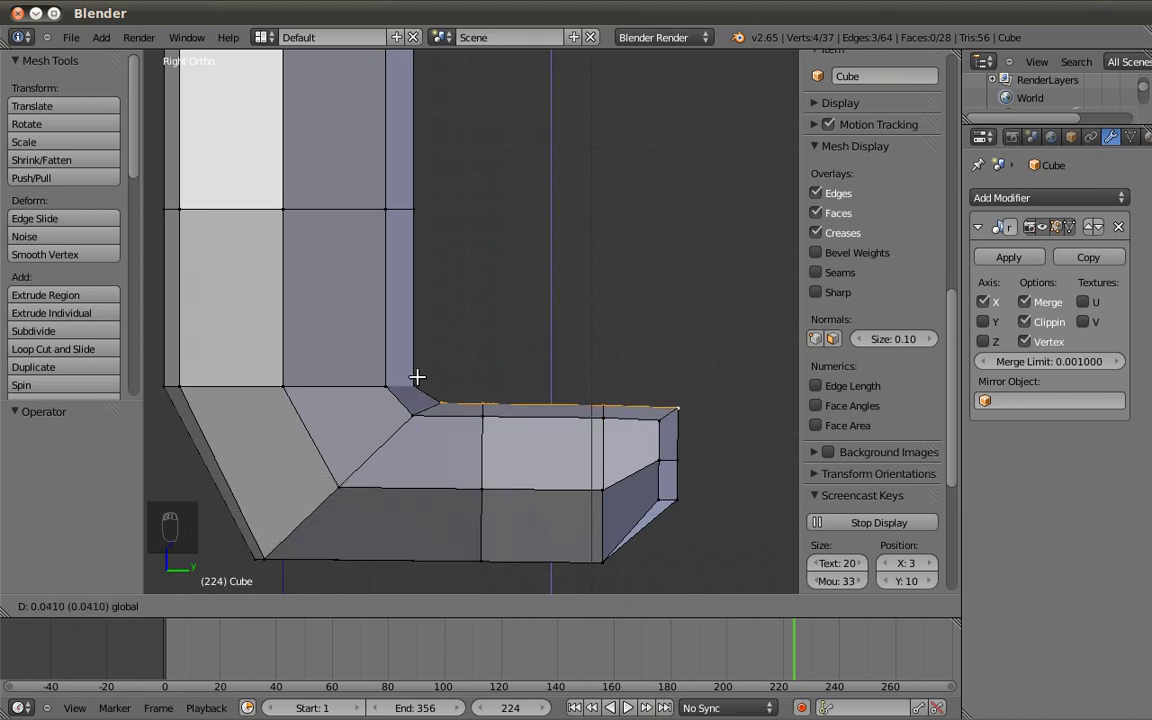
Move the seam vertex at the front ankle bend slightly up and back to soften the corner.
{"action": "key", "text": "a"}
{"action": "key", "text": "z"}
{"action": "right_click", "coordinate": [417, 385]}
{"action": "key", "text": "z"}
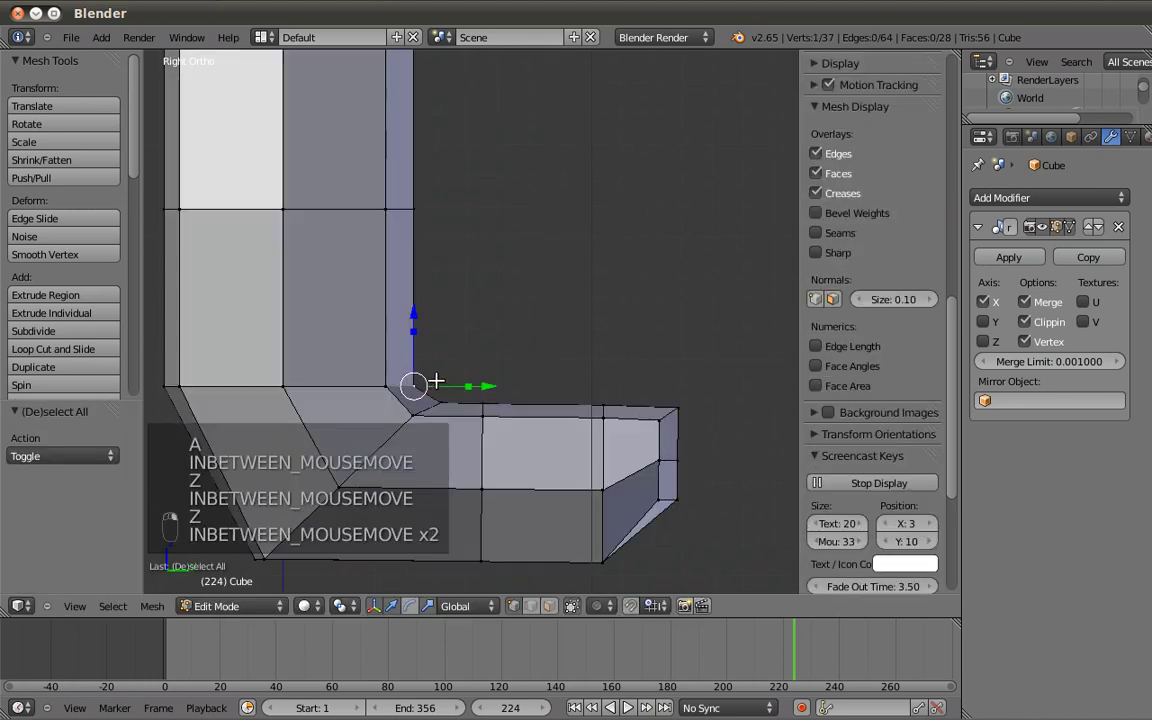
{"action": "key", "text": "g"}
{"action": "left_click", "coordinate": [431, 372]}
{"action": "key", "text": "a"}
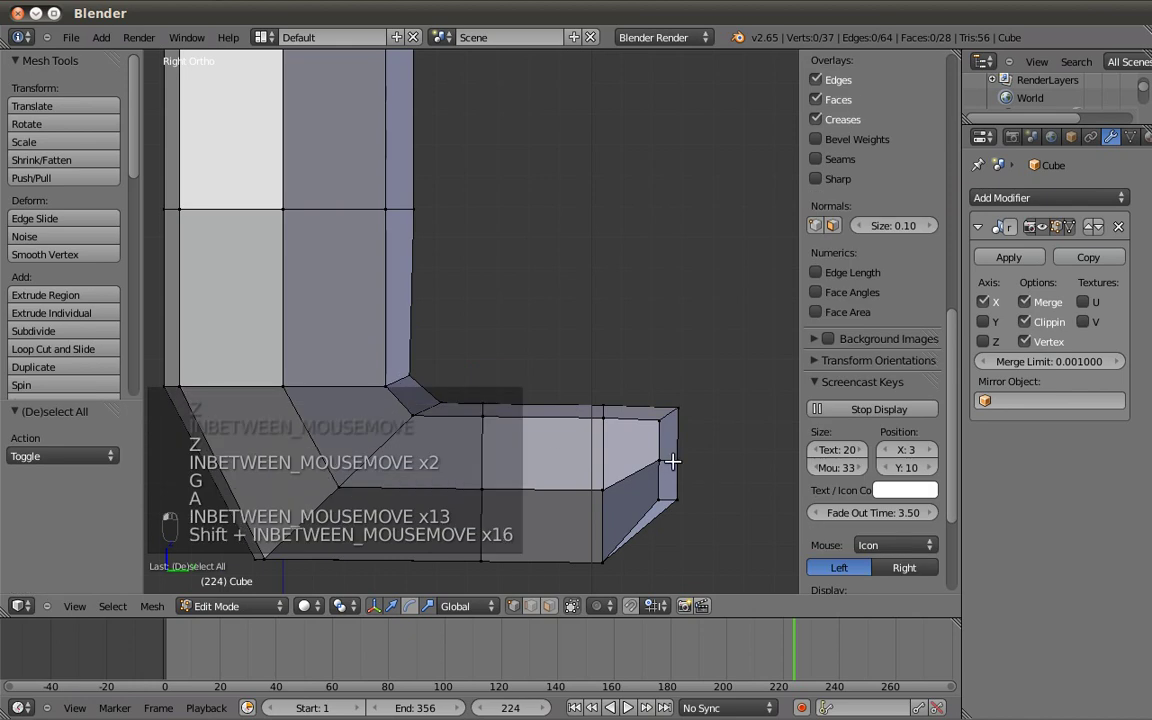
Select the middle seam vertex of the toe tip and move it forward along Y by about 0.03.
{"action": "key", "text": "z"}
{"action": "key", "text": "b"}
{"action": "key", "text": "z"}
{"action": "left_click_drag", "start_coordinate": [689, 468], "coordinate": [758, 460]}
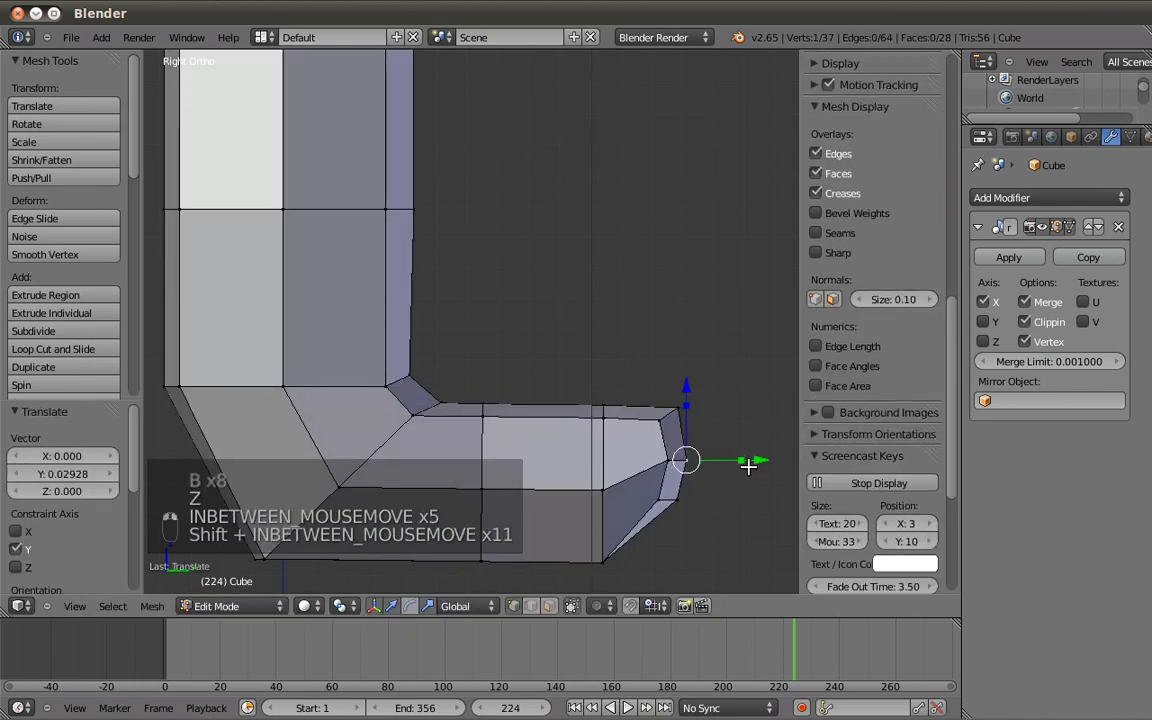
{"action": "scroll", "coordinate": [545, 453], "scroll_direction": "down", "scroll_amount": 4}
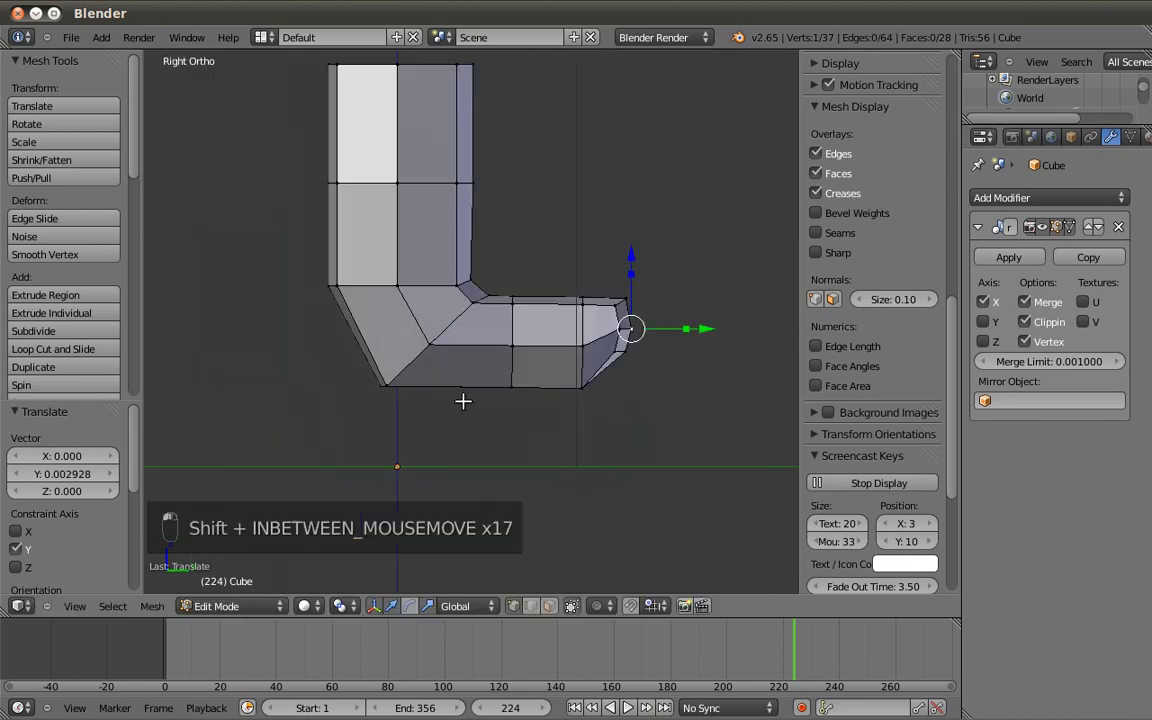
Select the three seam vertices under the sole and lower them by about 0.018.
{"action": "key", "text": "a"}
{"action": "middle_click_drag", "start_coordinate": [463, 391], "coordinate": [423, 350]}
{"action": "right_click", "coordinate": [423, 350]}
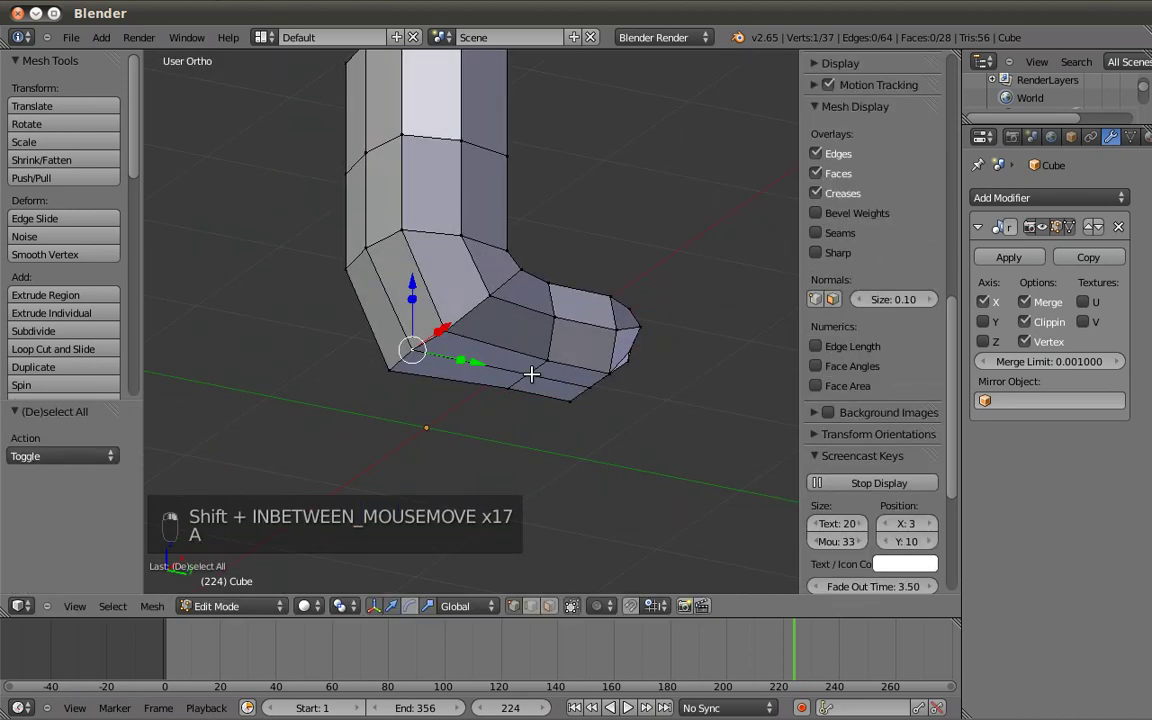
{"action": "right_click", "coordinate": [515, 368], "text": "shift"}
{"action": "right_click", "coordinate": [588, 390], "text": "shift"}
{"action": "key", "text": "KP_3"}
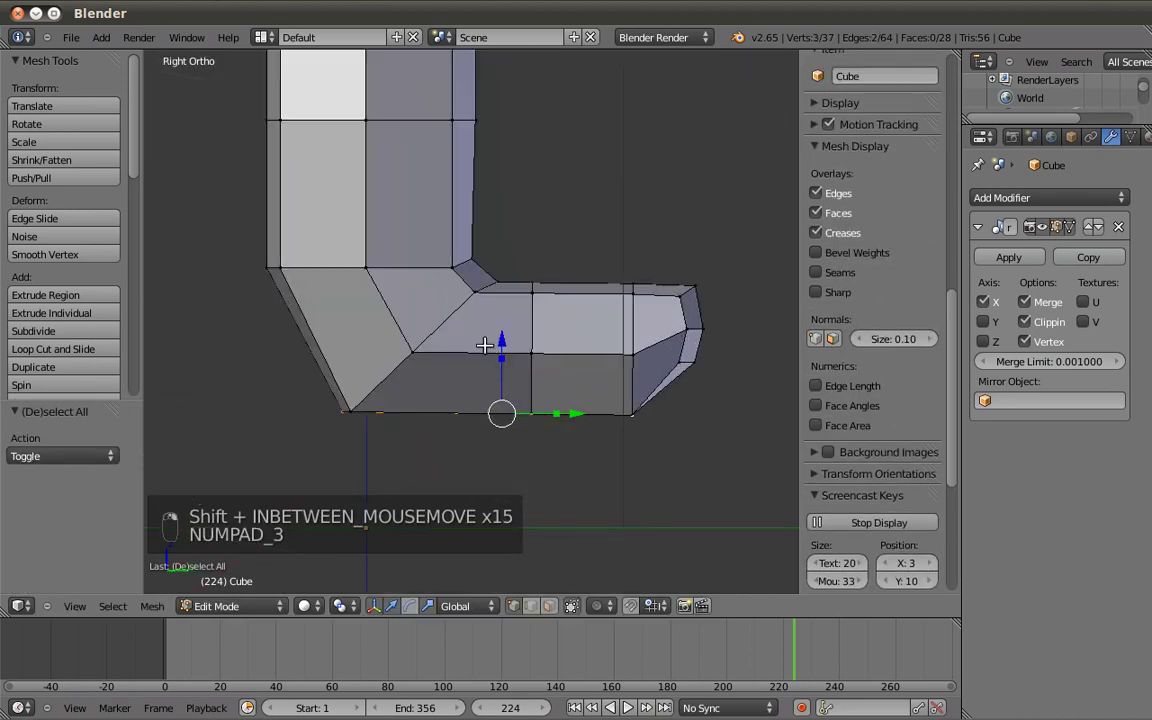
{"action": "key", "text": "g"}
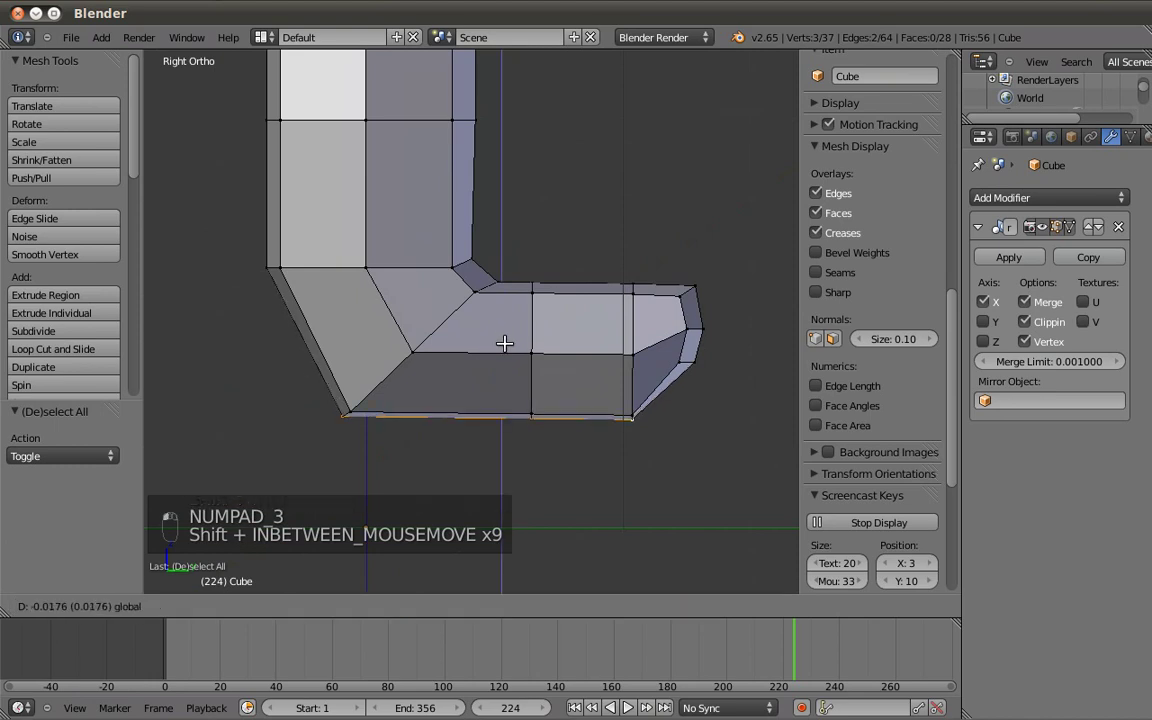
{"action": "left_click", "coordinate": [505, 345]}
Scale the sole's seam vertices to 1.03 and shift them about 0.014 forward along Y.
{"action": "key", "text": "s"}
{"action": "left_click", "coordinate": [619, 436]}
{"action": "key", "text": "g"}
{"action": "key", "text": "y"}
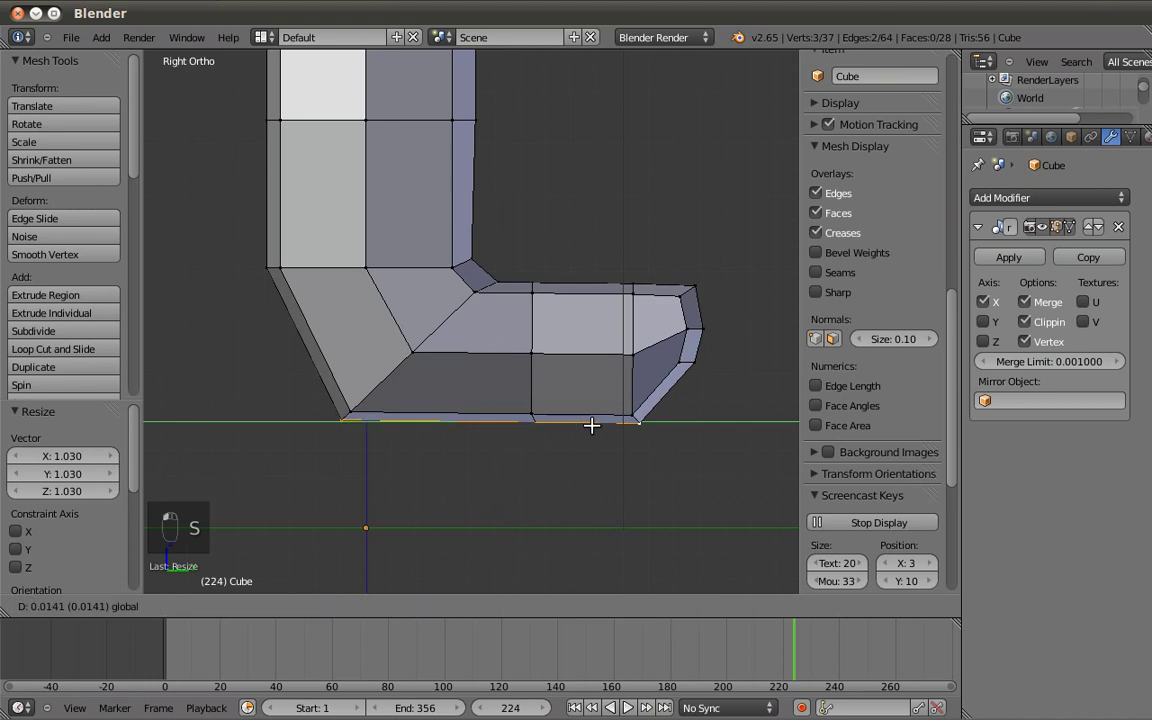
{"action": "left_click", "coordinate": [591, 426]}
{"action": "key", "text": "a"}
Raise the mid-height side vertex just behind the toe tip slightly.
{"action": "scroll", "coordinate": [514, 365], "scroll_direction": "down", "scroll_amount": 3}
{"action": "scroll", "coordinate": [623, 342], "scroll_direction": "up", "scroll_amount": 2}
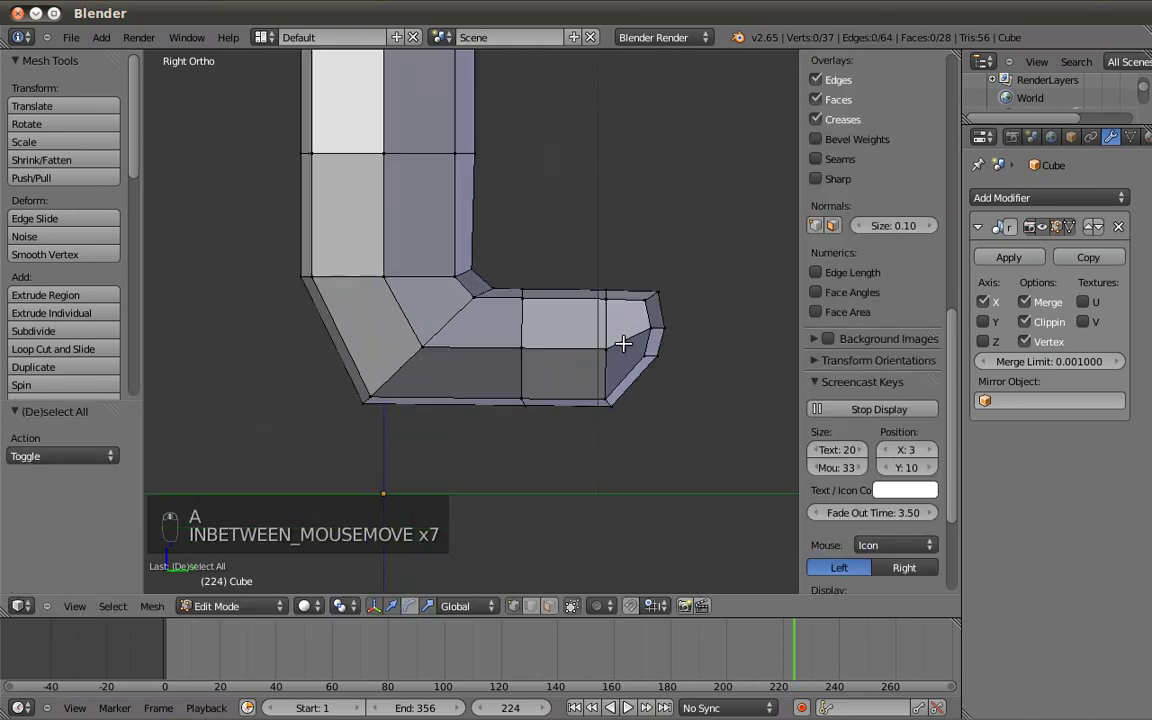
{"action": "right_click_drag", "start_coordinate": [612, 342], "coordinate": [612, 326]}
{"action": "left_click", "coordinate": [612, 326]}
Review the leg and foot shape in object and edit mode from the front, right and angled views.
{"action": "key", "text": "Tab"}
{"action": "scroll", "coordinate": [463, 360], "scroll_direction": "down", "scroll_amount": 3}
{"action": "middle_click_drag", "start_coordinate": [448, 352], "coordinate": [593, 377]}
{"action": "key", "text": "KP_1"}
{"action": "middle_click_drag", "start_coordinate": [514, 246], "coordinate": [464, 296]}
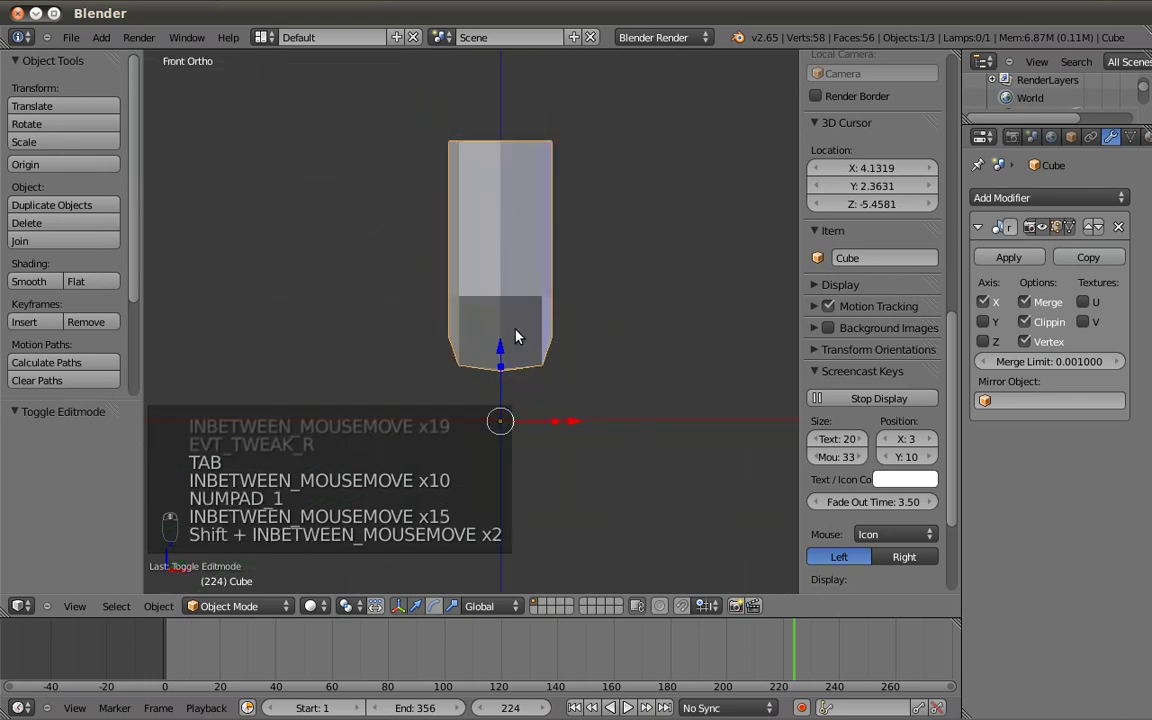
{"action": "key", "text": "KP_1"}
{"action": "key", "text": "Tab"}
{"action": "key", "text": "KP_3"}
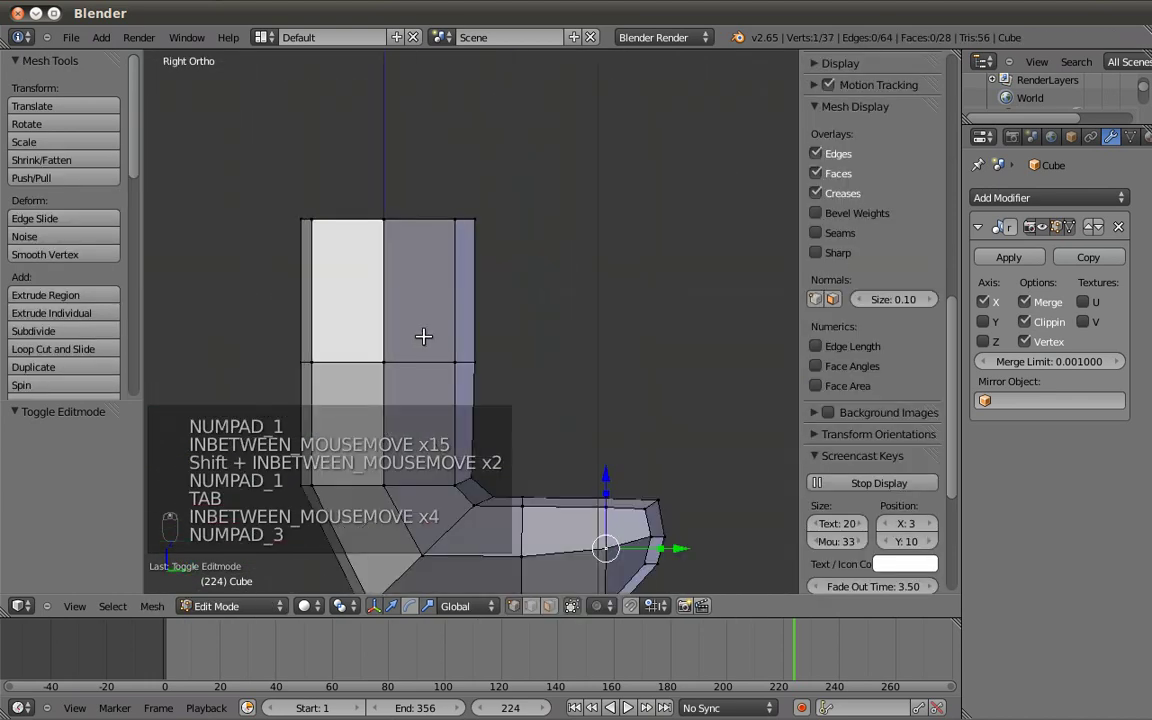
{"action": "middle_click_drag", "start_coordinate": [424, 339], "coordinate": [486, 324], "text": "shift"}
{"action": "left_click", "coordinate": [260, 606]}
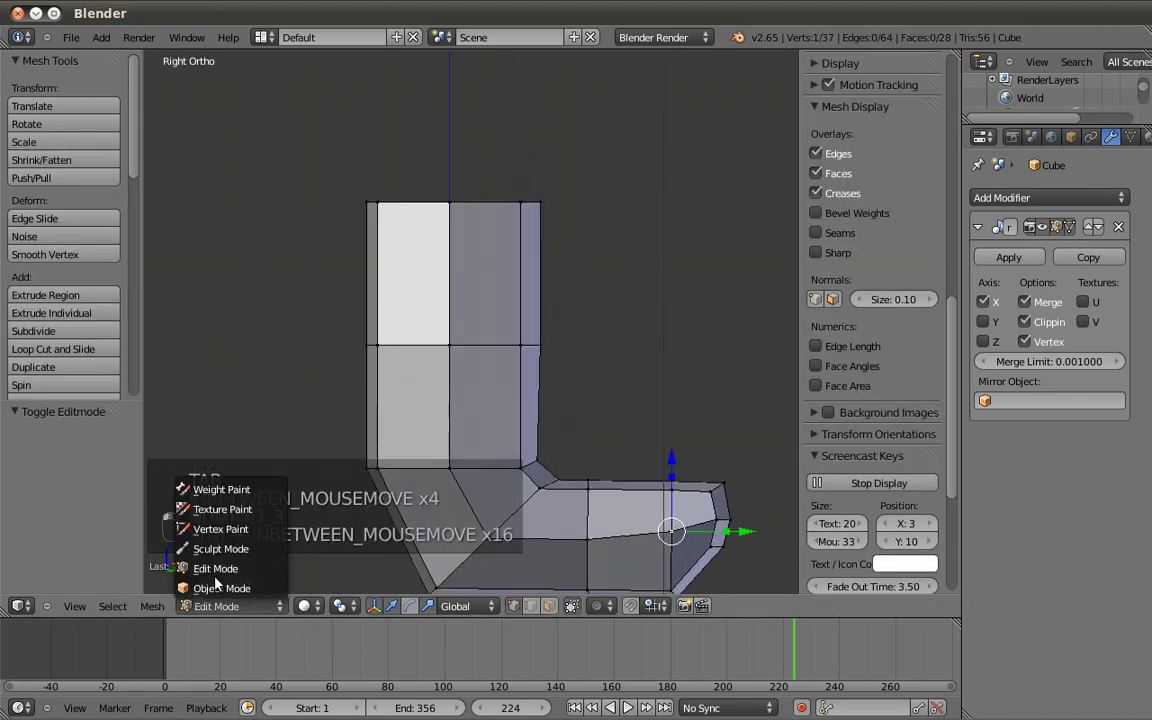
{"action": "left_click", "coordinate": [210, 589]}
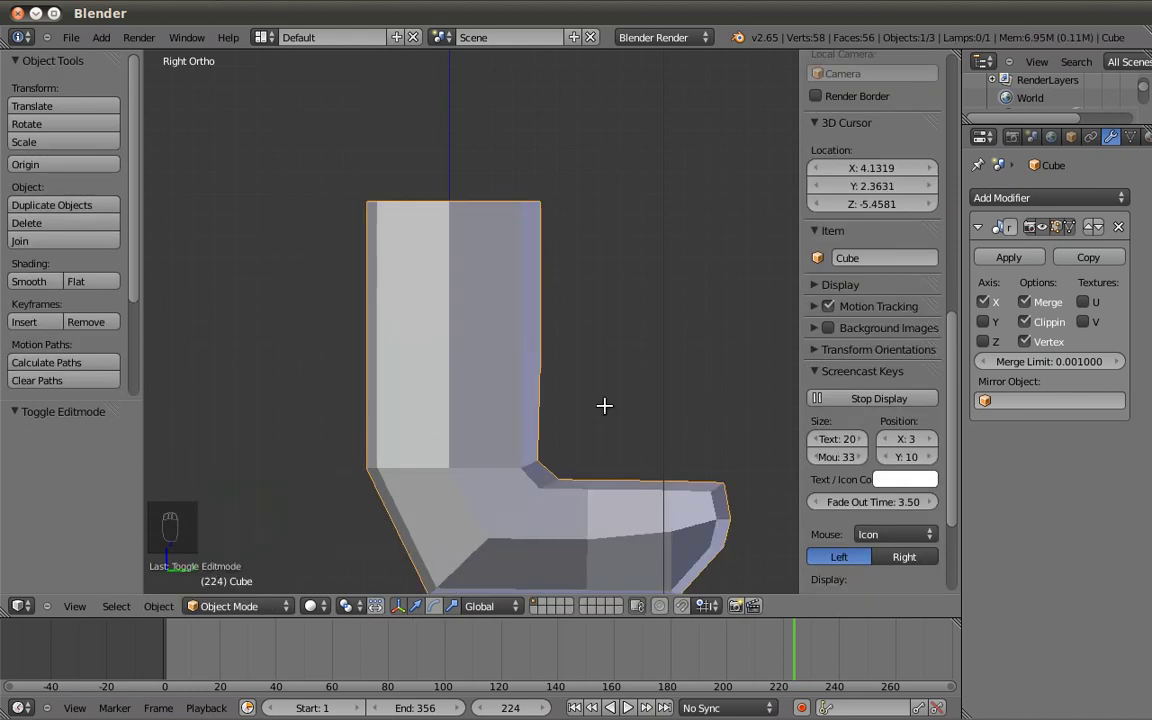
{"action": "key", "text": "Tab"}
{"action": "left_click_drag", "start_coordinate": [514, 447], "coordinate": [507, 327], "text": "shift"}
{"action": "scroll", "coordinate": [582, 357], "scroll_direction": "down", "scroll_amount": 2}
{"action": "middle_click_drag", "start_coordinate": [582, 357], "coordinate": [694, 361]}
{"action": "key", "text": "KP_3"}
{"action": "middle_click_drag", "start_coordinate": [484, 315], "coordinate": [524, 287], "text": "shift"}
{"action": "key", "text": "KP_1"}
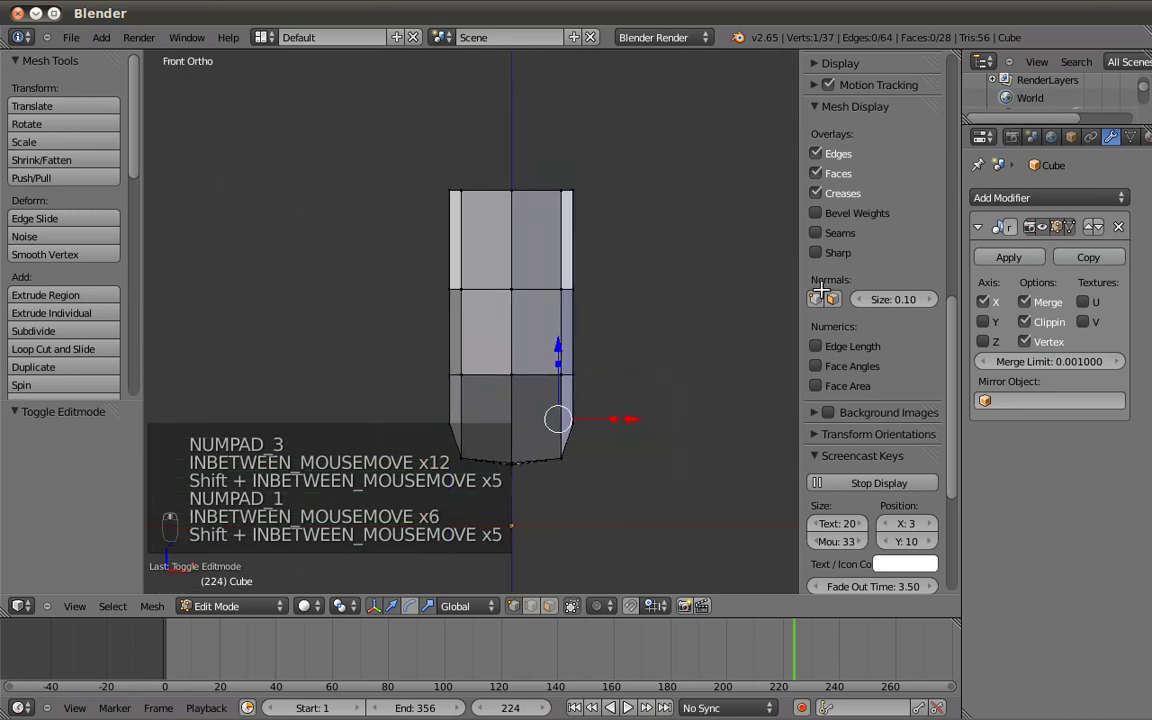
Hide the mirrored half in edit mode and shift the entire half mesh slightly outward along X from the centre line.
{"action": "left_click", "coordinate": [1047, 227]}
{"action": "scroll", "coordinate": [515, 253], "scroll_direction": "up", "scroll_amount": 3}
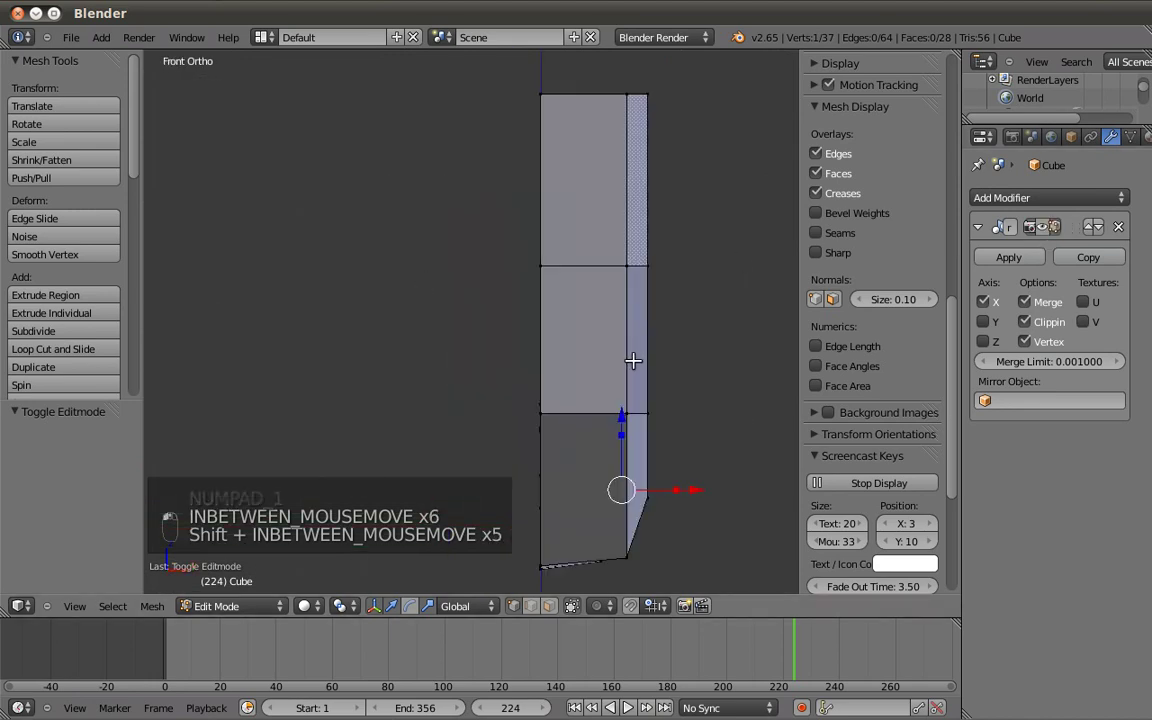
{"action": "key", "text": "a"}
{"action": "key", "text": "a"}
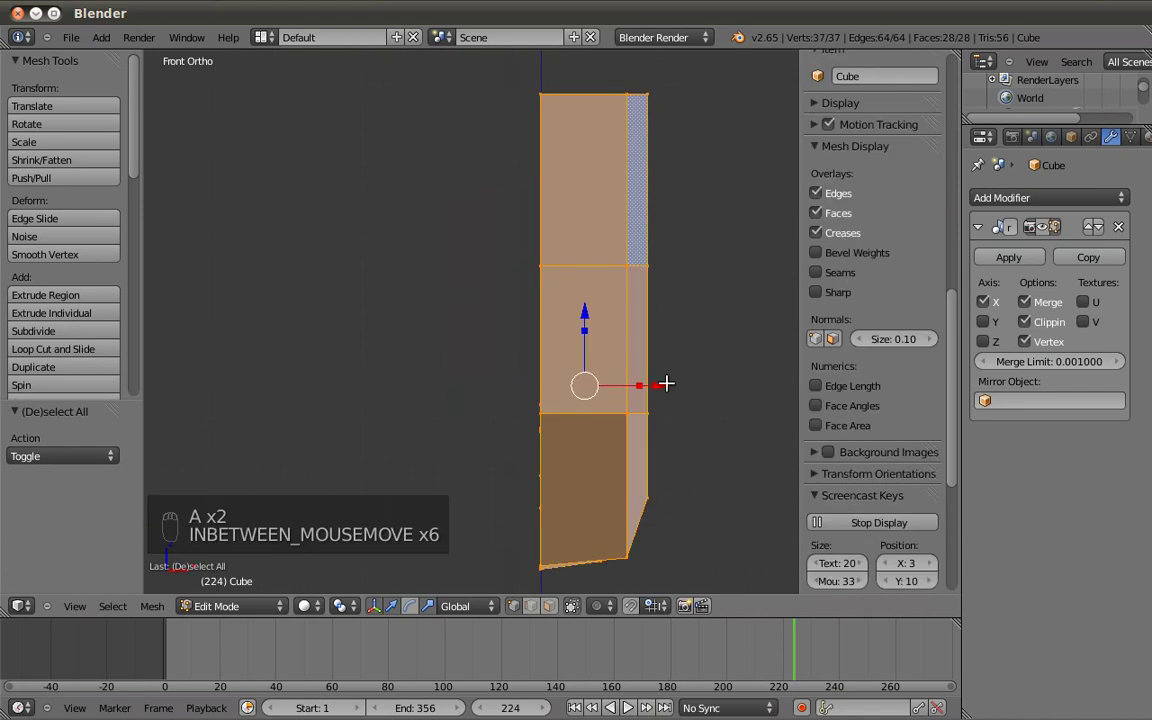
{"action": "left_click_drag", "start_coordinate": [663, 382], "coordinate": [681, 381]}
{"action": "key", "text": "a"}
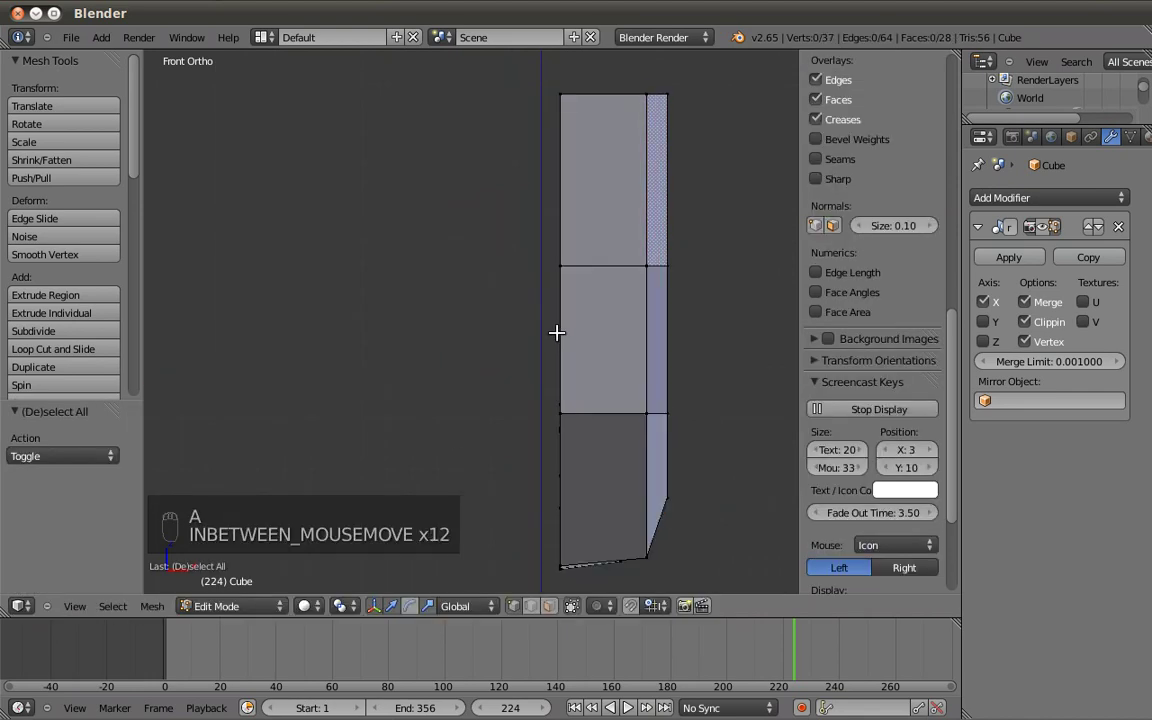
Select the half mesh's open inner edge loop, extrude it and move it about 0.085 along negative X to the centre plane.
{"action": "right_click", "coordinate": [557, 331], "text": "alt"}
{"action": "middle_click_drag", "start_coordinate": [630, 290], "coordinate": [562, 180]}
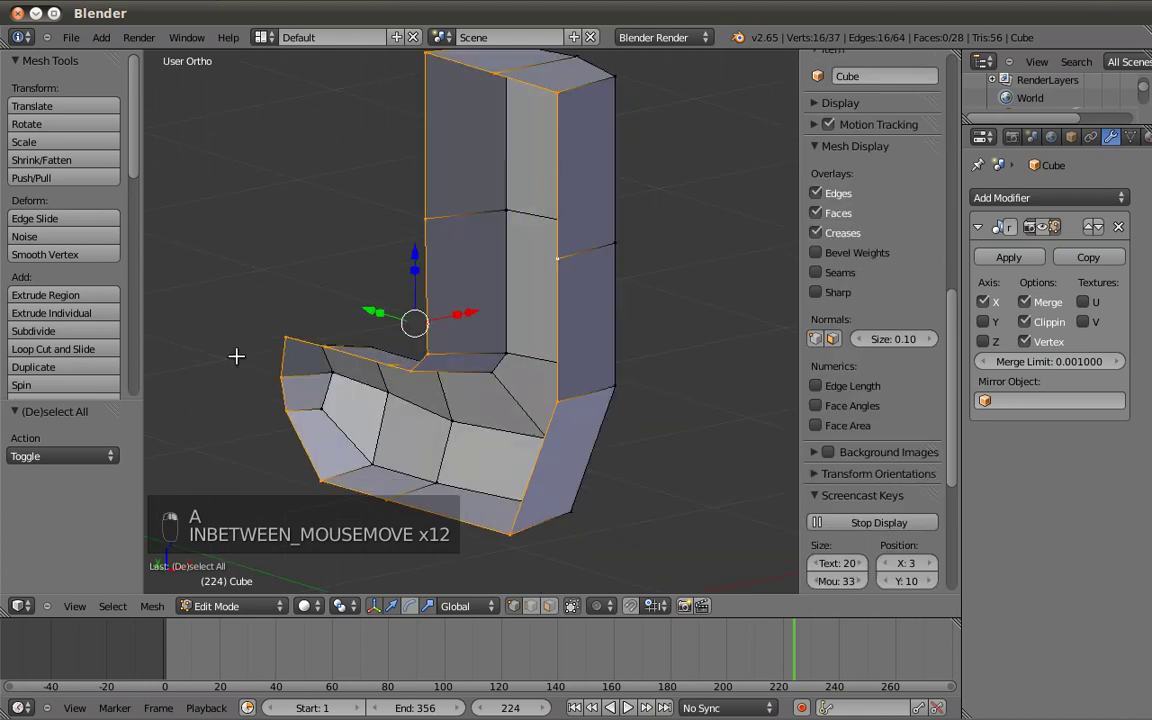
{"action": "key", "text": "KP_1"}
{"action": "key", "text": "KP_3"}
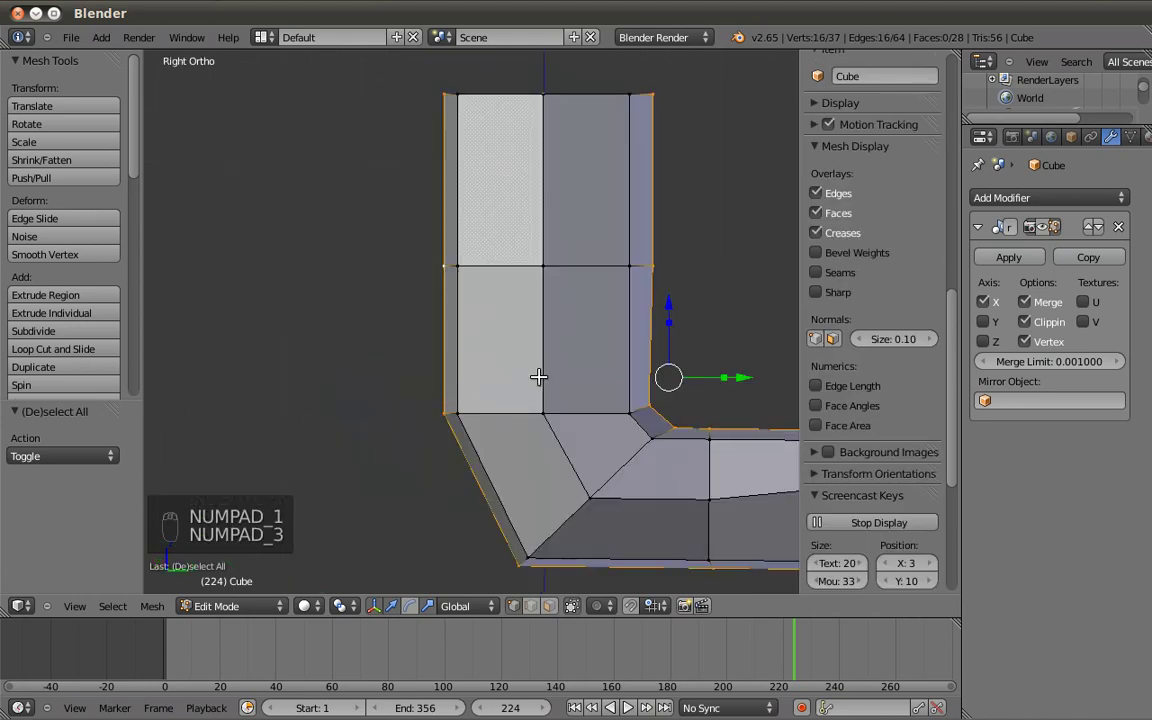
{"action": "key", "text": "KP_1"}
{"action": "scroll", "coordinate": [627, 381], "scroll_direction": "up", "scroll_amount": 2}
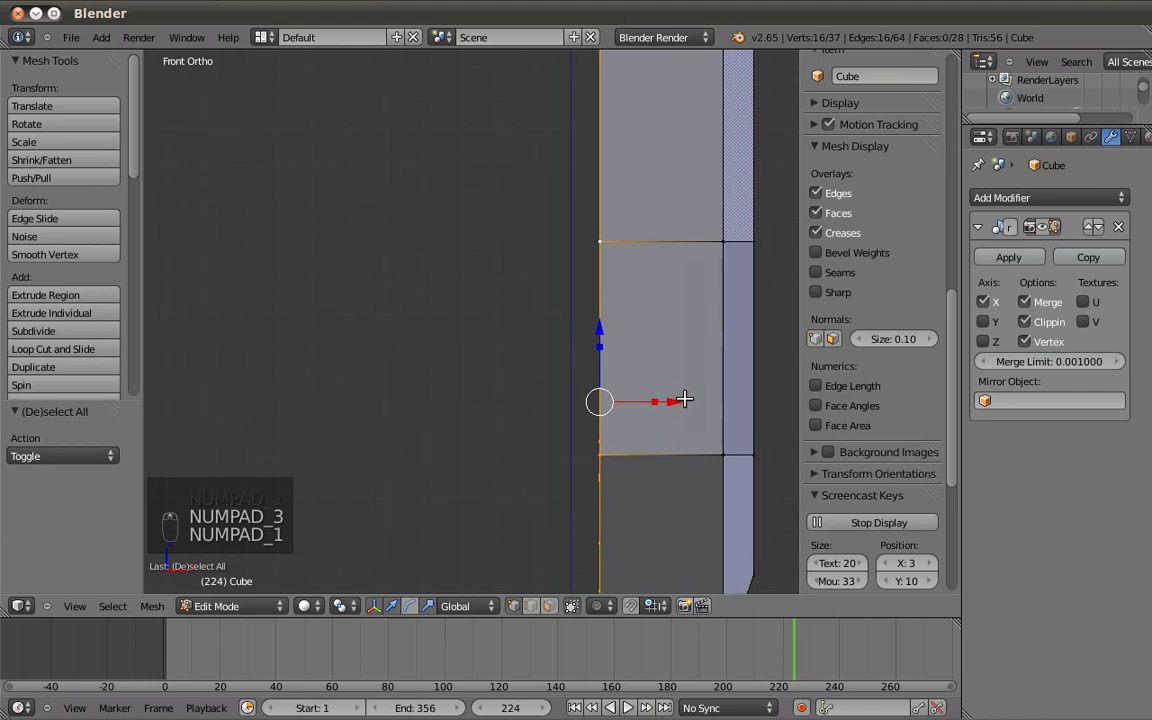
{"action": "key", "text": "e"}
{"action": "right_click", "coordinate": [686, 401]}
{"action": "key", "text": "e"}
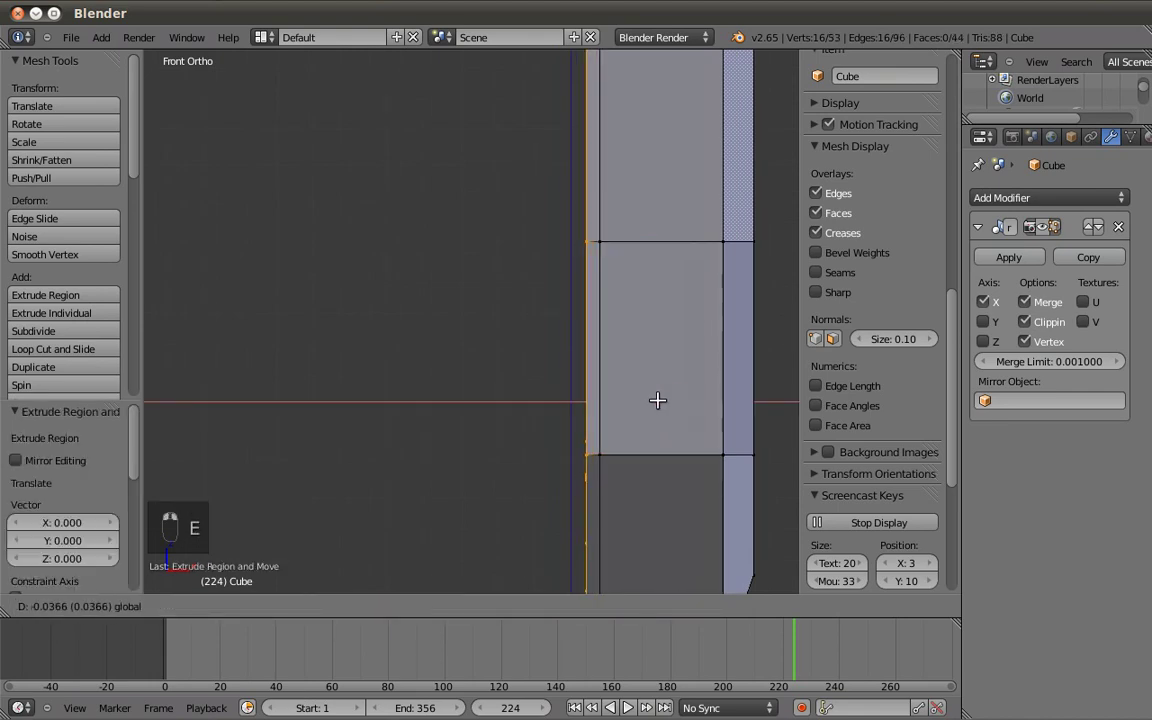
{"action": "left_click", "coordinate": [860, 331]}
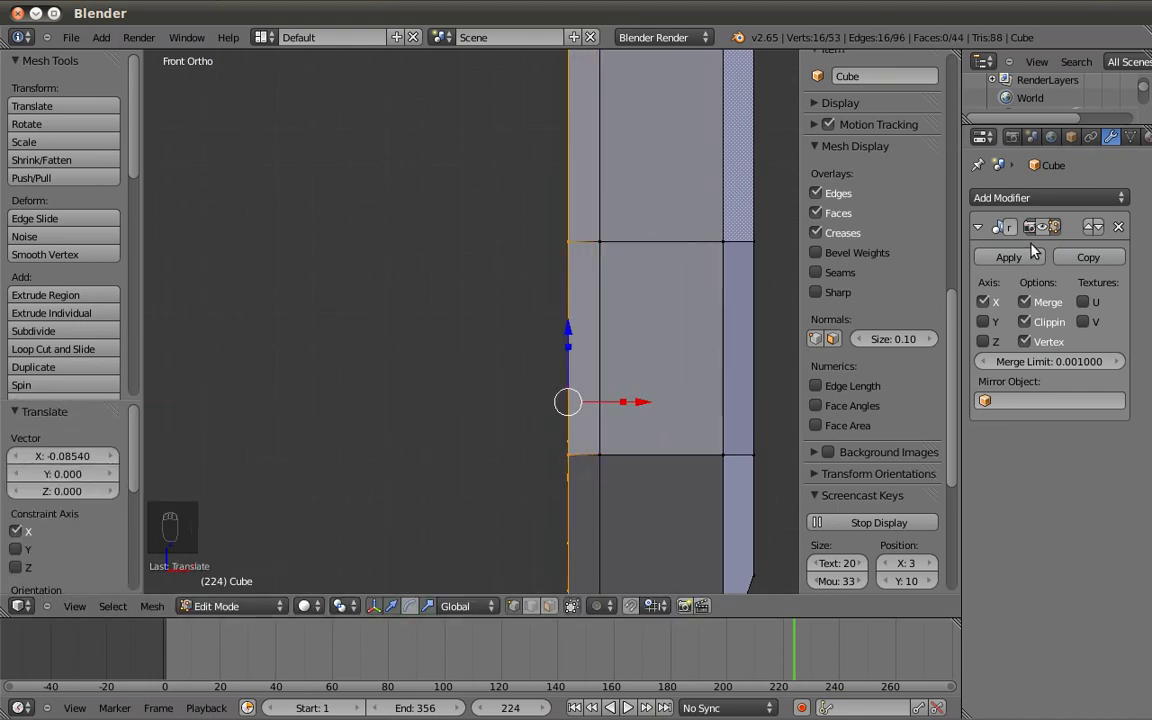
Show the mirrored half in edit mode again and pull the new seam loop along X against the centre plane.
{"action": "left_click", "coordinate": [1043, 228]}
{"action": "left_click_drag", "start_coordinate": [640, 401], "coordinate": [663, 393]}
{"action": "middle_click_drag", "start_coordinate": [663, 393], "coordinate": [576, 381]}
{"action": "key", "text": "a"}
{"action": "key", "text": "KP_1"}
{"action": "key", "text": "KP_3"}
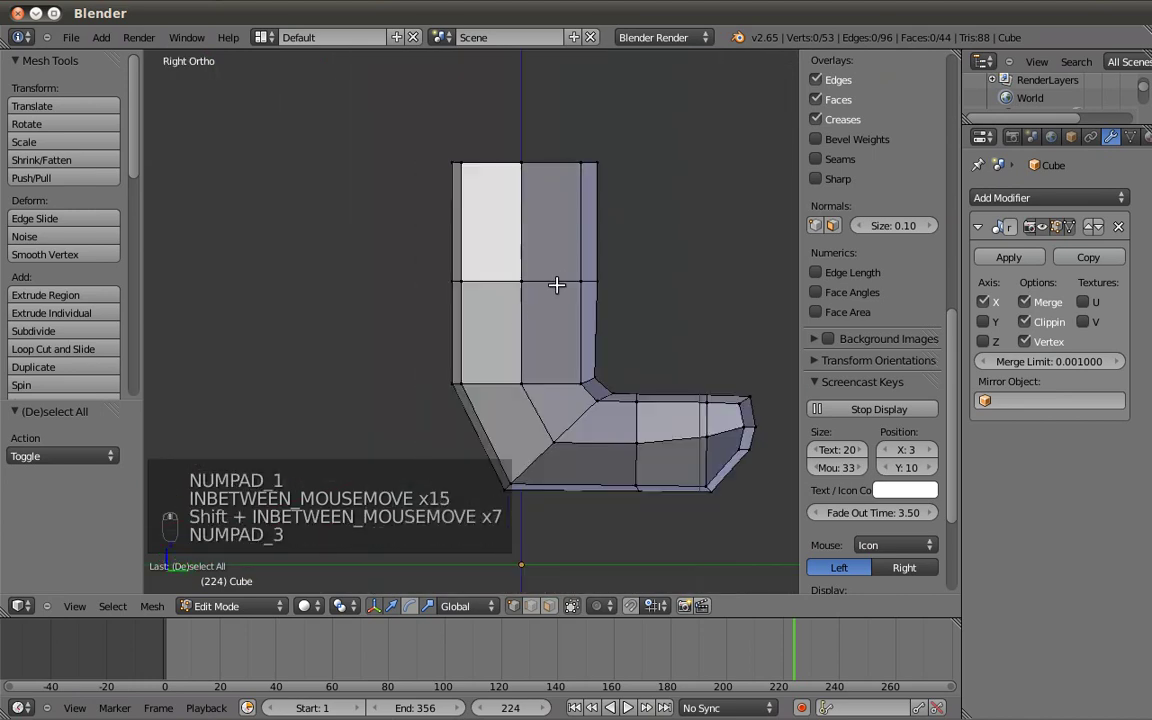
Add one centred horizontal loop cut to each of the two upright leg sections.
{"action": "key", "text": "ctrl+r"}
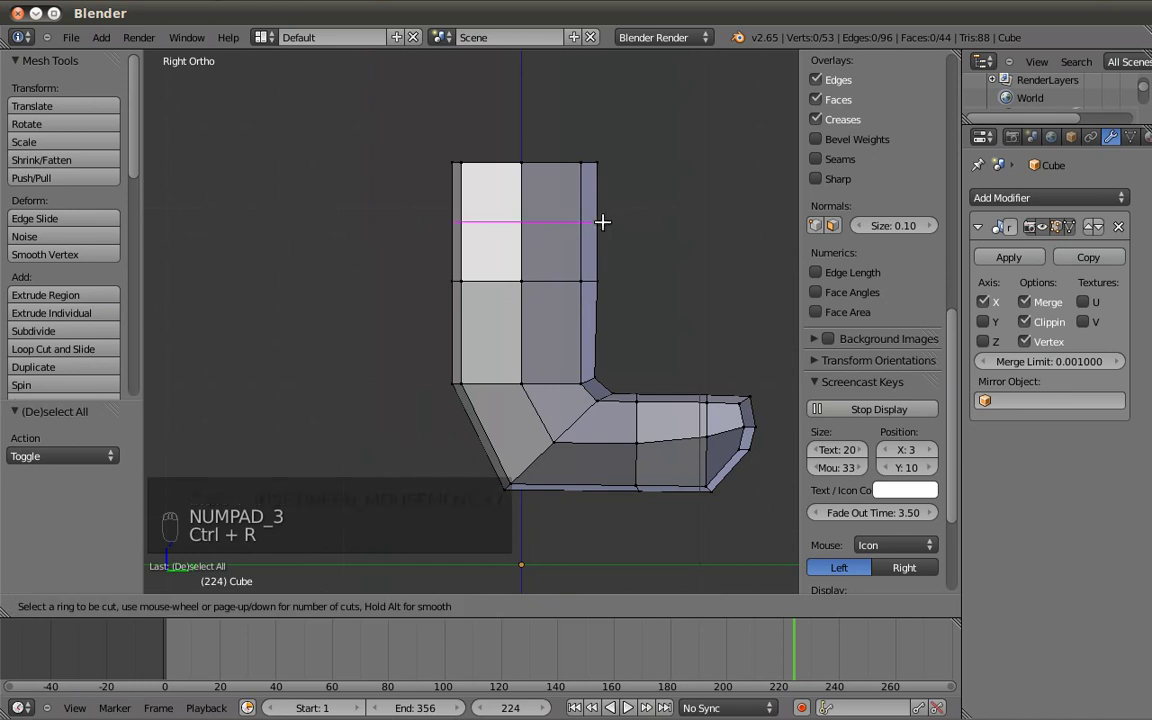
{"action": "left_click", "coordinate": [597, 222]}
{"action": "right_click", "coordinate": [609, 265]}
{"action": "key", "text": "ctrl+r"}
{"action": "left_click", "coordinate": [593, 318]}
{"action": "right_click", "coordinate": [591, 319]}
Select the six vertices of the narrow two-face strip halfway up the leg's heel side and widen them along X.
{"action": "key", "text": "KP_1"}
{"action": "key", "text": "a"}
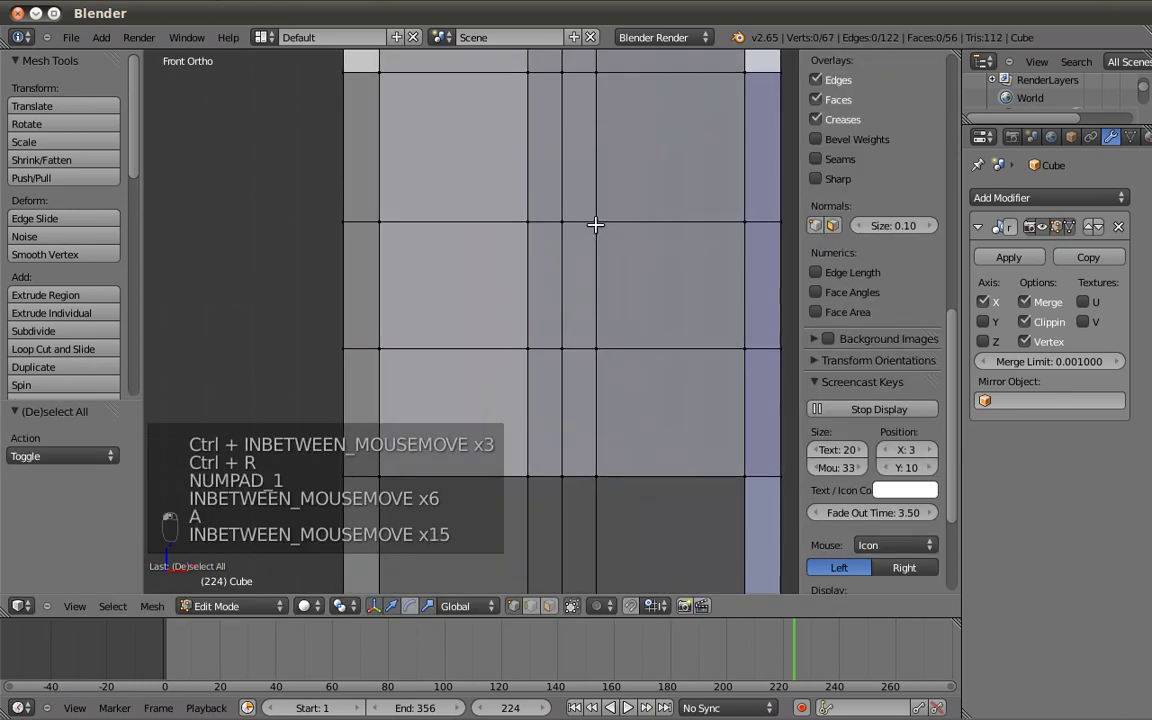
{"action": "right_click", "coordinate": [604, 343], "text": "shift"}
{"action": "right_click", "coordinate": [568, 357], "text": "shift"}
{"action": "mouse_move", "coordinate": [573, 193]}
{"action": "middle_mouse_down", "text": "shift"}
{"action": "mouse_move", "coordinate": [573, 255]}
{"action": "mouse_move", "coordinate": [568, 200]}
{"action": "middle_mouse_up", "text": "shift"}
{"action": "right_click", "coordinate": [572, 267], "text": "shift"}
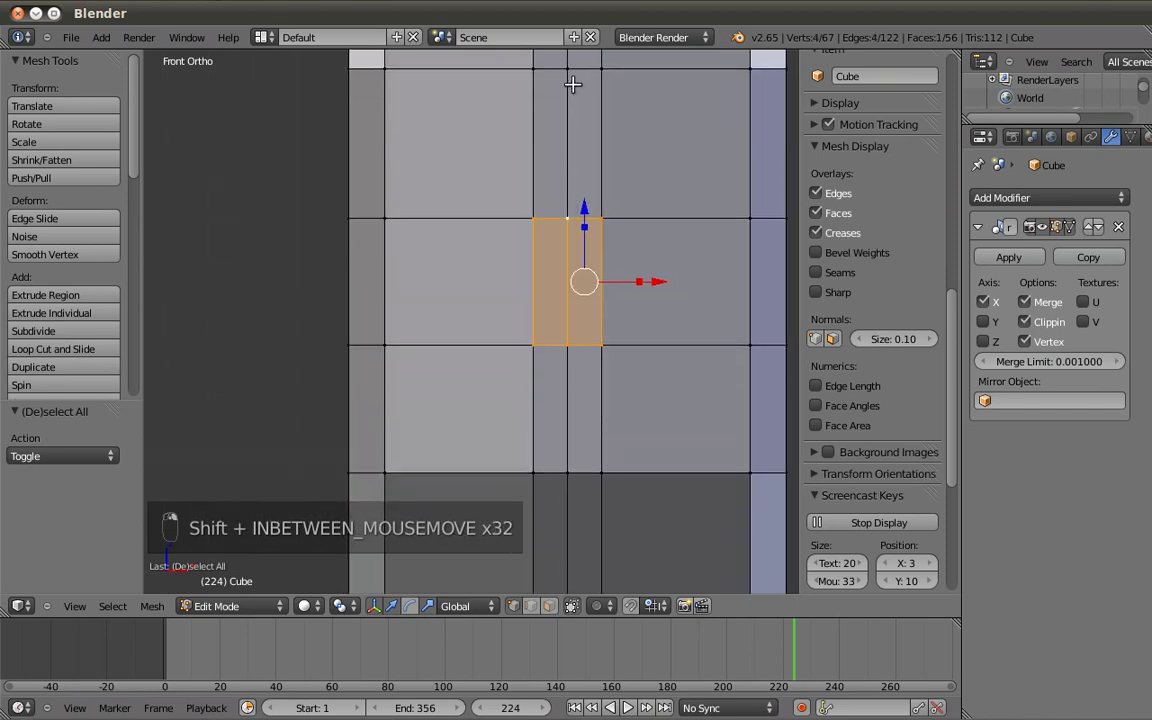
{"action": "right_click", "coordinate": [603, 75], "text": "shift"}
{"action": "scroll", "coordinate": [609, 203], "scroll_direction": "down", "scroll_amount": 3}
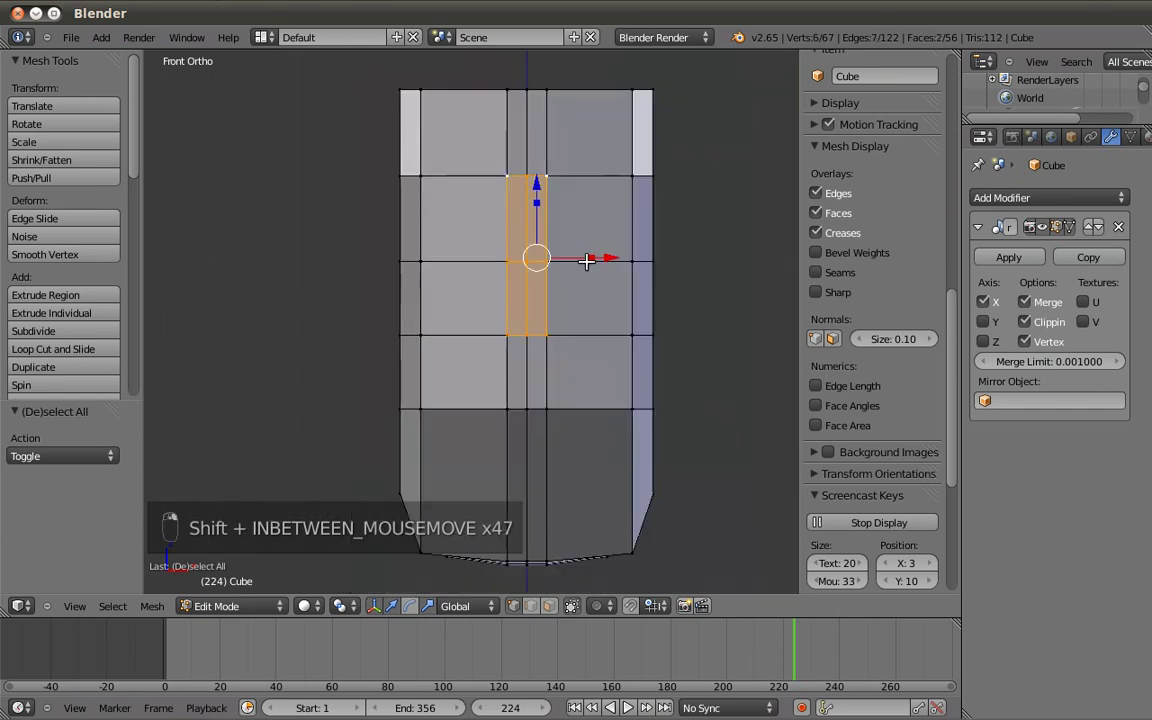
{"action": "key", "text": "s"}
{"action": "key", "text": "x"}
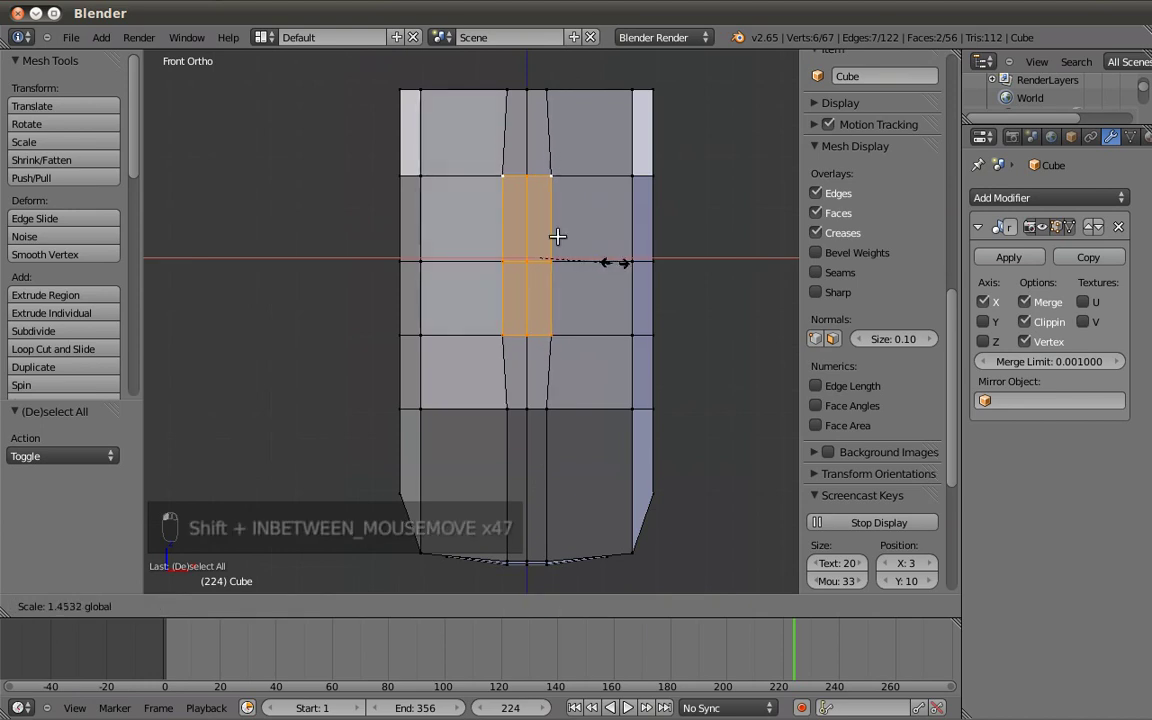
{"action": "left_click", "coordinate": [596, 258]}
Shorten the selected strip along Z and widen it by 1.281 along X.
{"action": "key", "text": "s"}
{"action": "key", "text": "z"}
{"action": "left_click", "coordinate": [566, 248]}
{"action": "key", "text": "s"}
{"action": "key", "text": "x"}
{"action": "left_click", "coordinate": [586, 257]}
Lower the selected patch about 0.098 along Z.
{"action": "key", "text": "g"}
{"action": "key", "text": "z"}
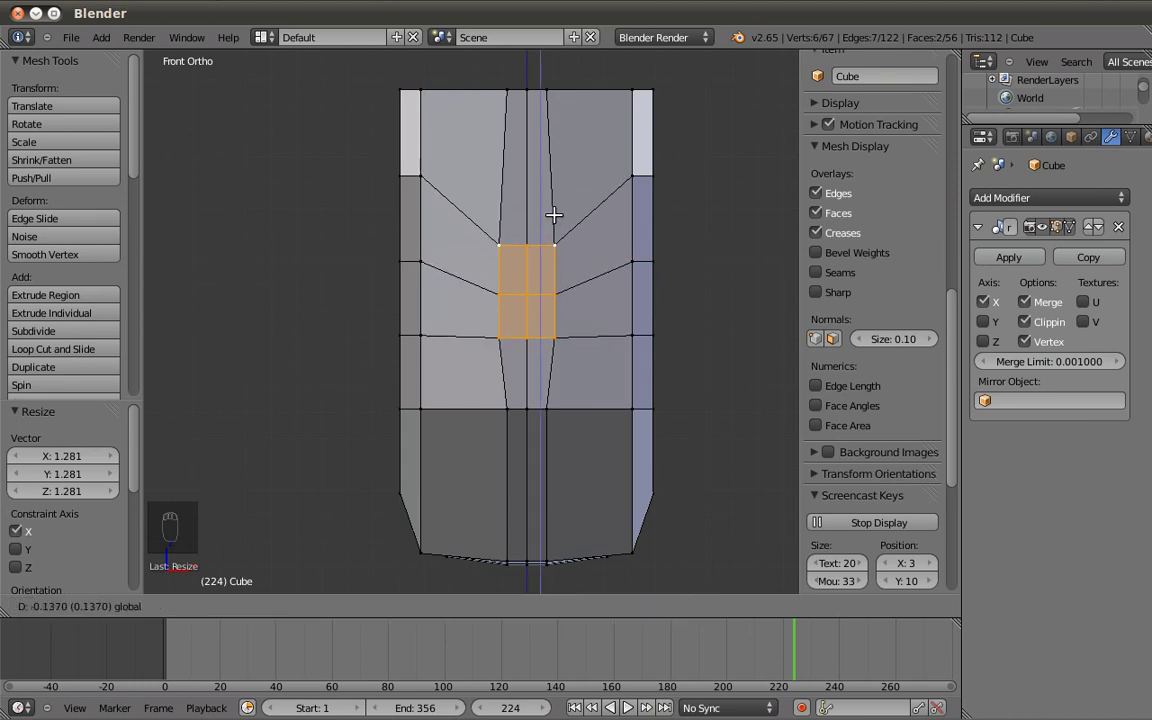
{"action": "left_click", "coordinate": [549, 205]}
Move the patch's middle side vertex about 0.059 outward along X.
{"action": "scroll", "coordinate": [576, 292], "scroll_direction": "up", "scroll_amount": 3}
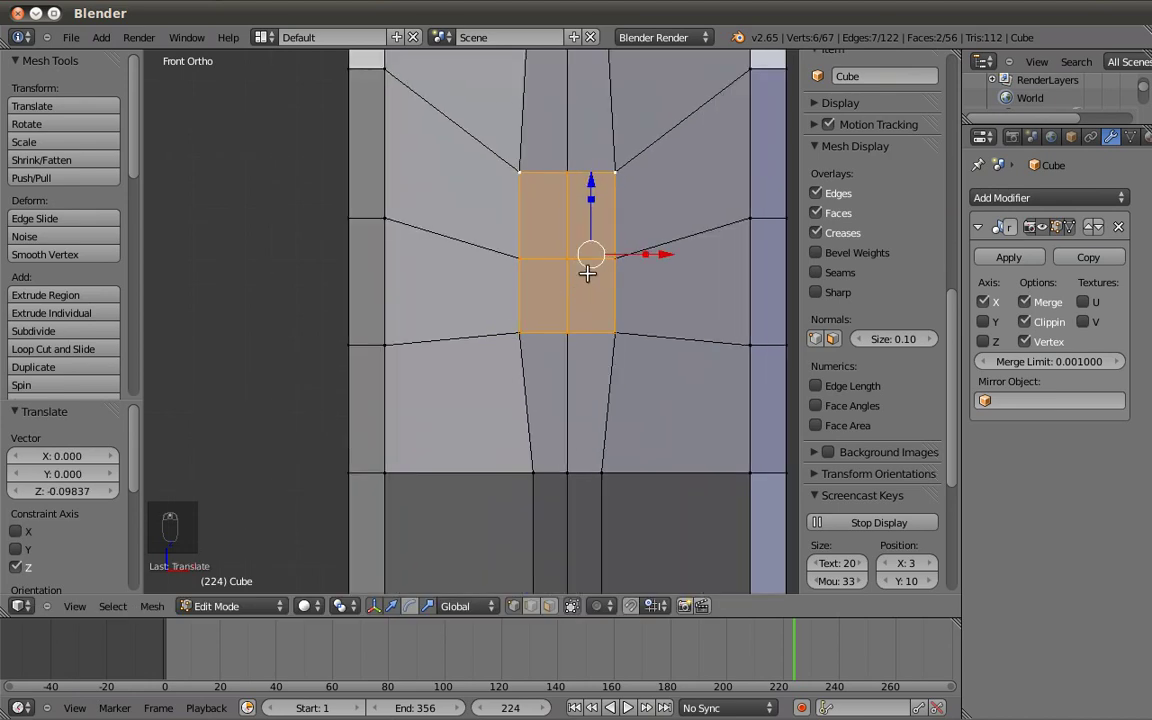
{"action": "right_click", "coordinate": [568, 261]}
{"action": "key", "text": "a"}
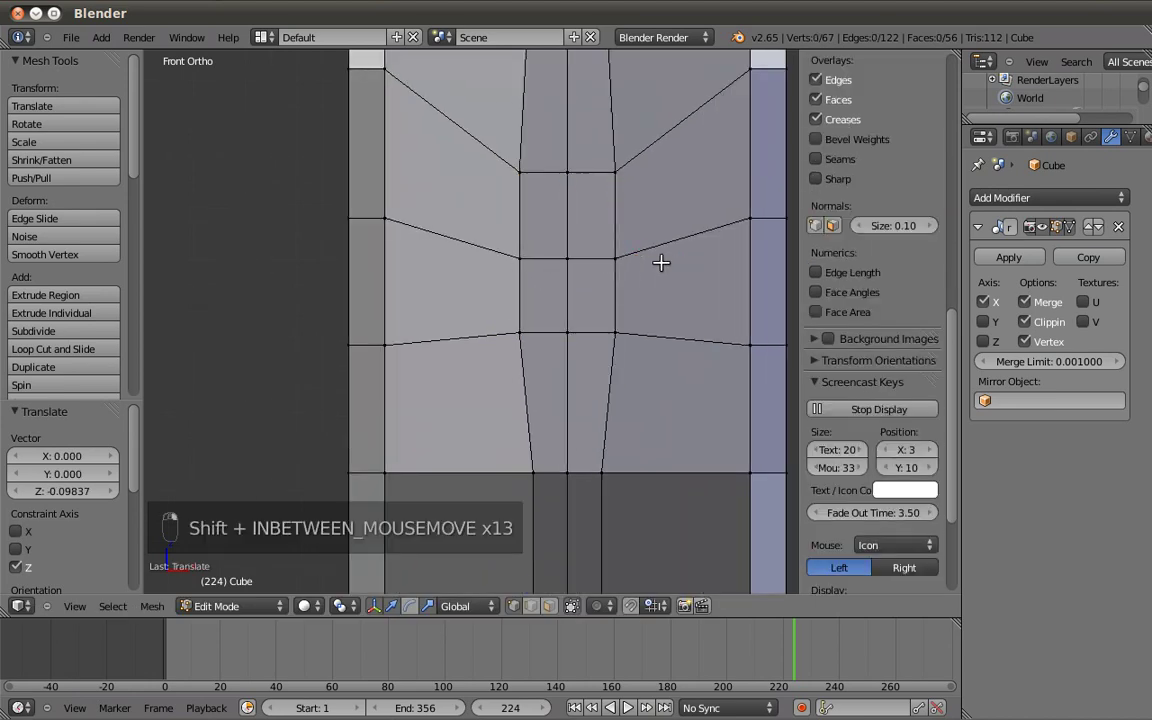
{"action": "right_click", "coordinate": [632, 255]}
{"action": "key", "text": "g"}
{"action": "key", "text": "x"}
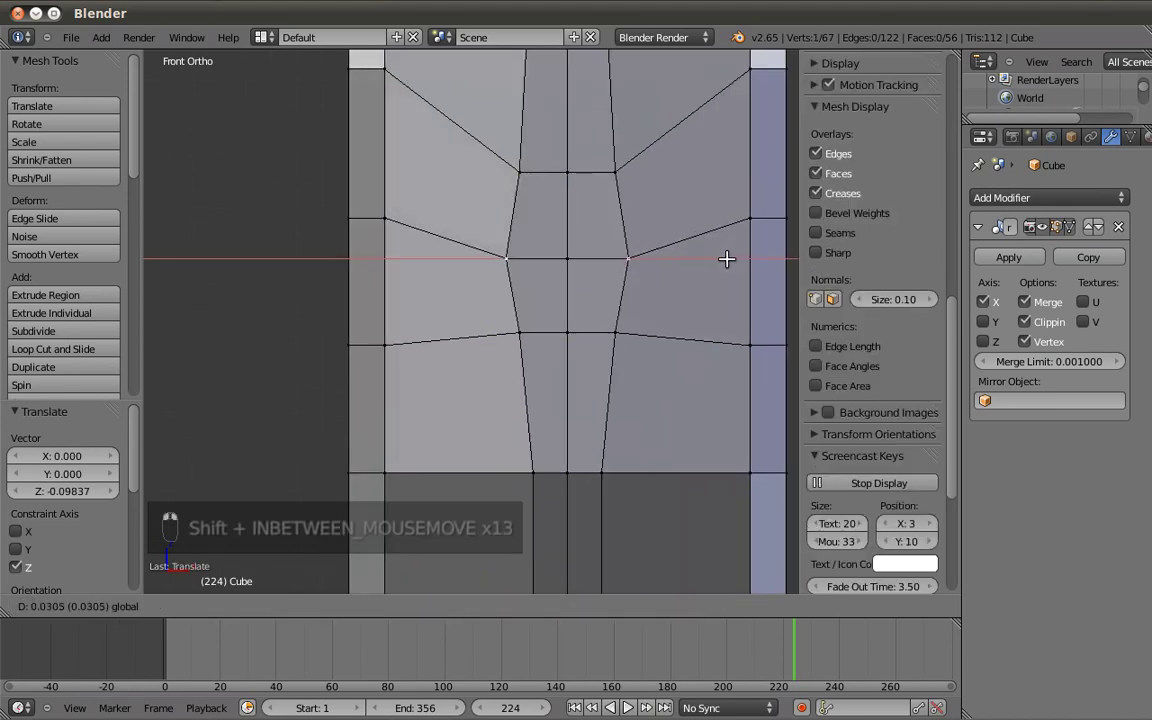
{"action": "left_click", "coordinate": [733, 257]}
Spread the patch's top and bottom centre vertices by 1.238 along Z and move the side vertex about 0.028 further outward along X.
{"action": "right_click", "coordinate": [562, 185], "text": "shift"}
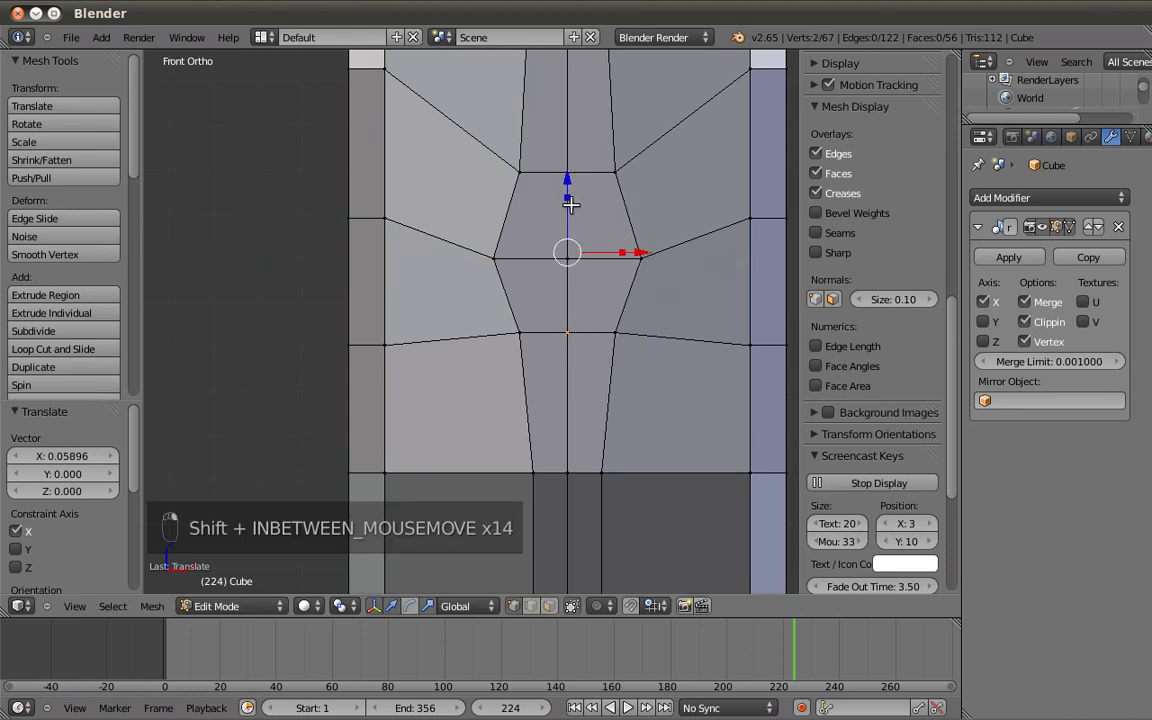
{"action": "key", "text": "s"}
{"action": "left_click", "coordinate": [571, 190]}
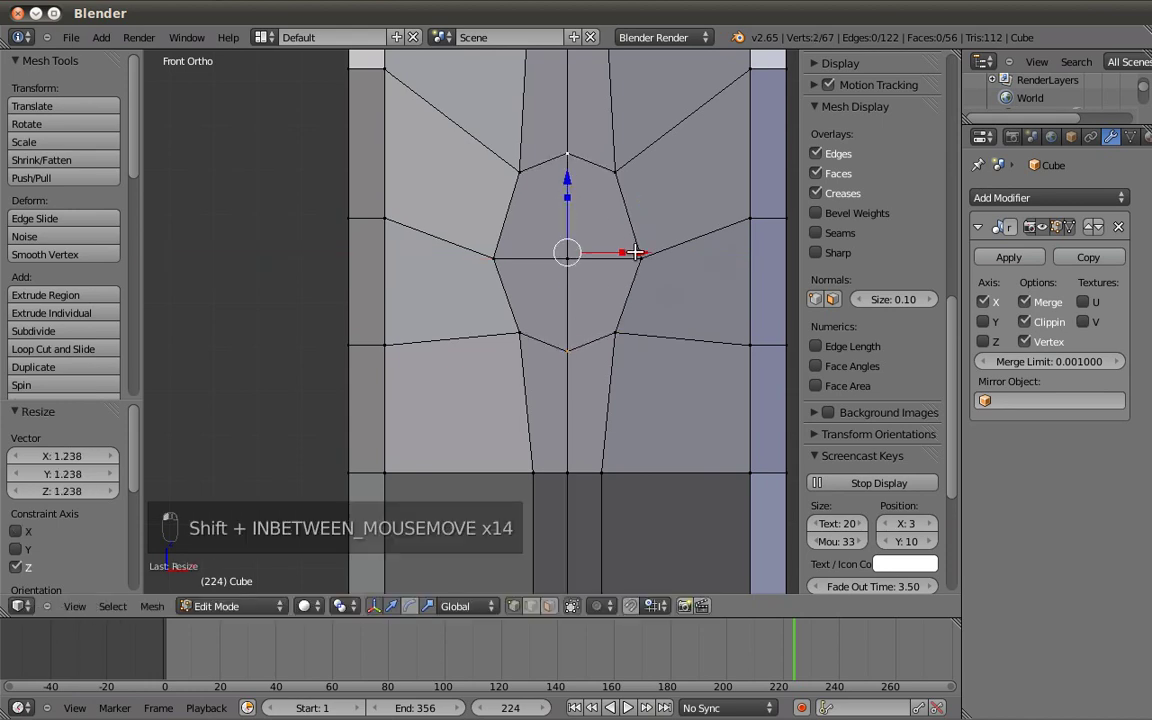
{"action": "left_click_drag", "start_coordinate": [716, 259], "coordinate": [729, 260]}
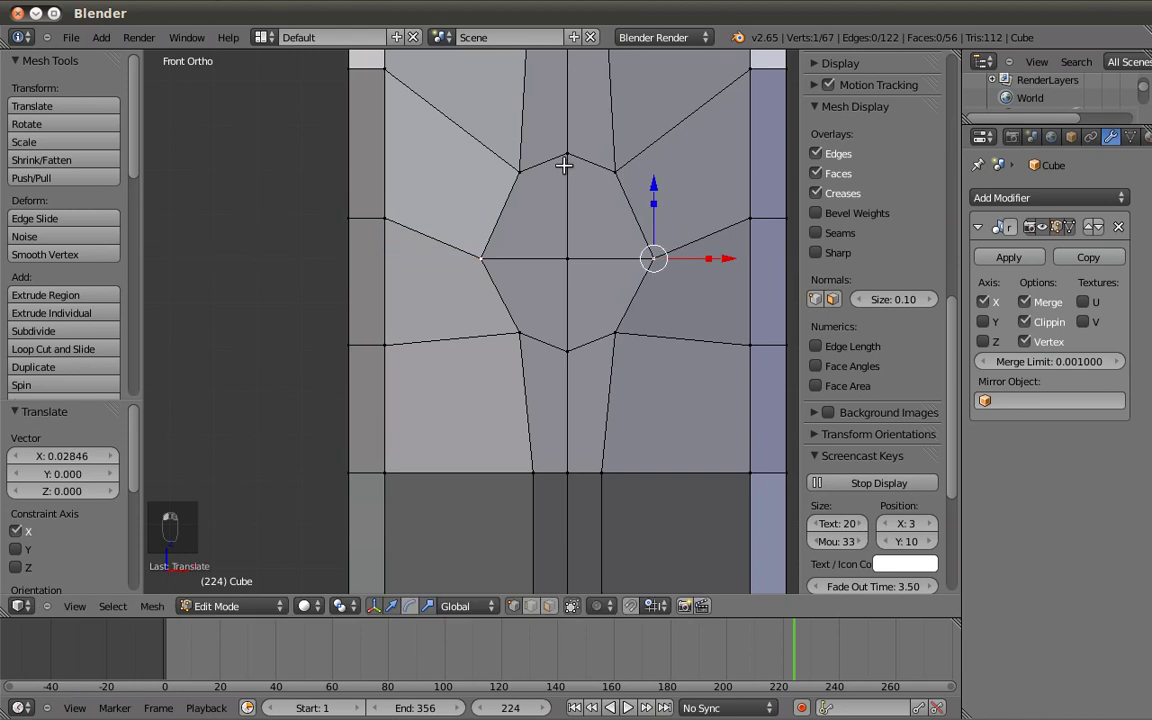
Select all vertices of the rounded patch and extrude it about 0.01 outward from the leg.
{"action": "key", "text": "a"}
{"action": "right_click", "coordinate": [589, 160], "text": "alt+shift"}
{"action": "key", "text": "a"}
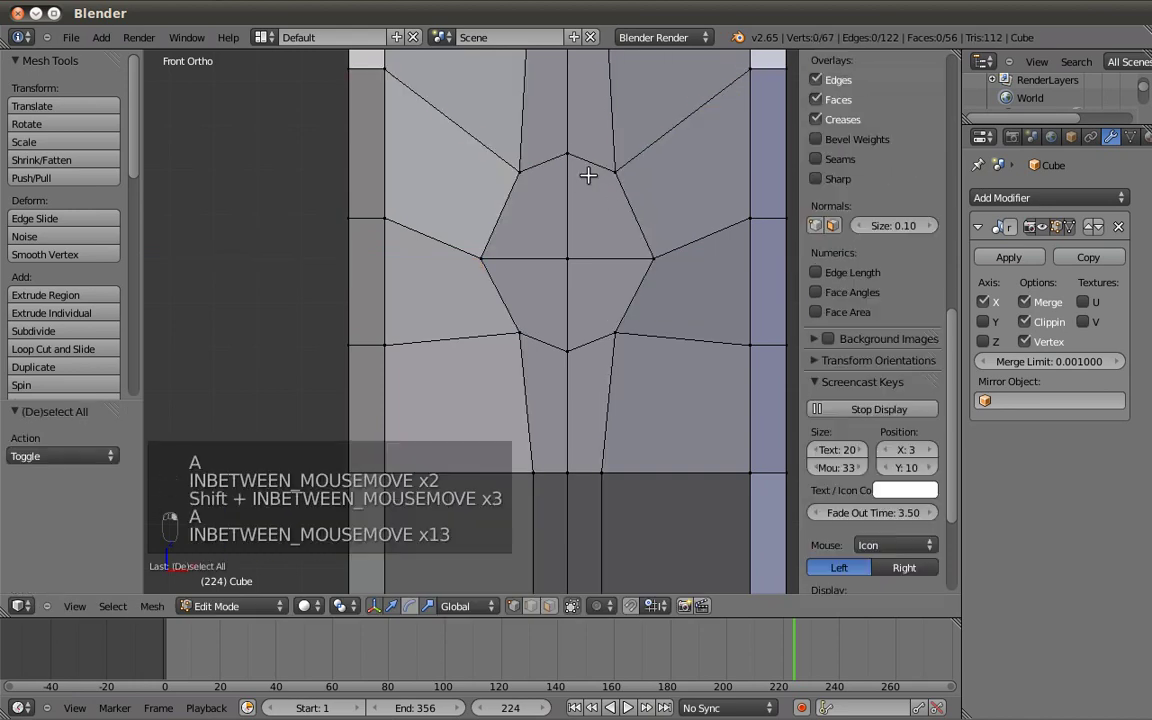
{"action": "key", "text": "b"}
{"action": "left_click_drag", "start_coordinate": [450, 115], "coordinate": [663, 360]}
{"action": "key", "text": "KP_3"}
{"action": "middle_click_drag", "start_coordinate": [643, 352], "coordinate": [560, 298], "text": "shift"}
{"action": "key", "text": "e"}
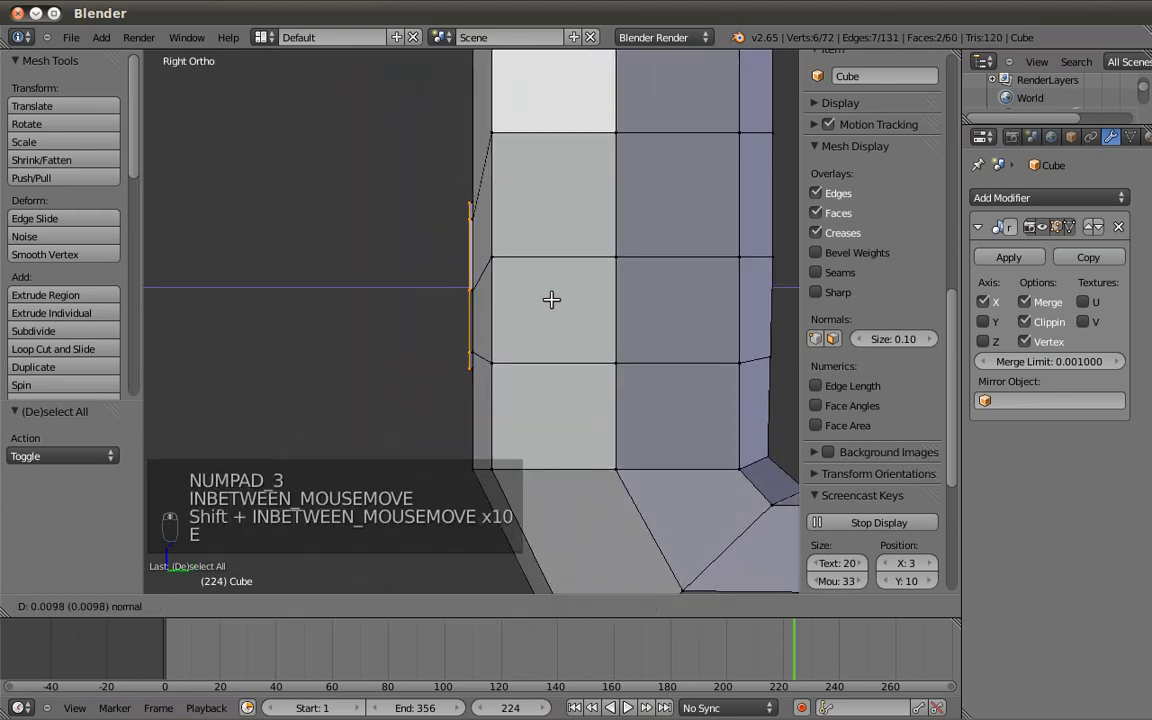
{"action": "left_click", "coordinate": [551, 299]}
Extrude the rounded patch again into a protruding knob and pull its centre vertex outward along Y.
{"action": "key", "text": "e"}
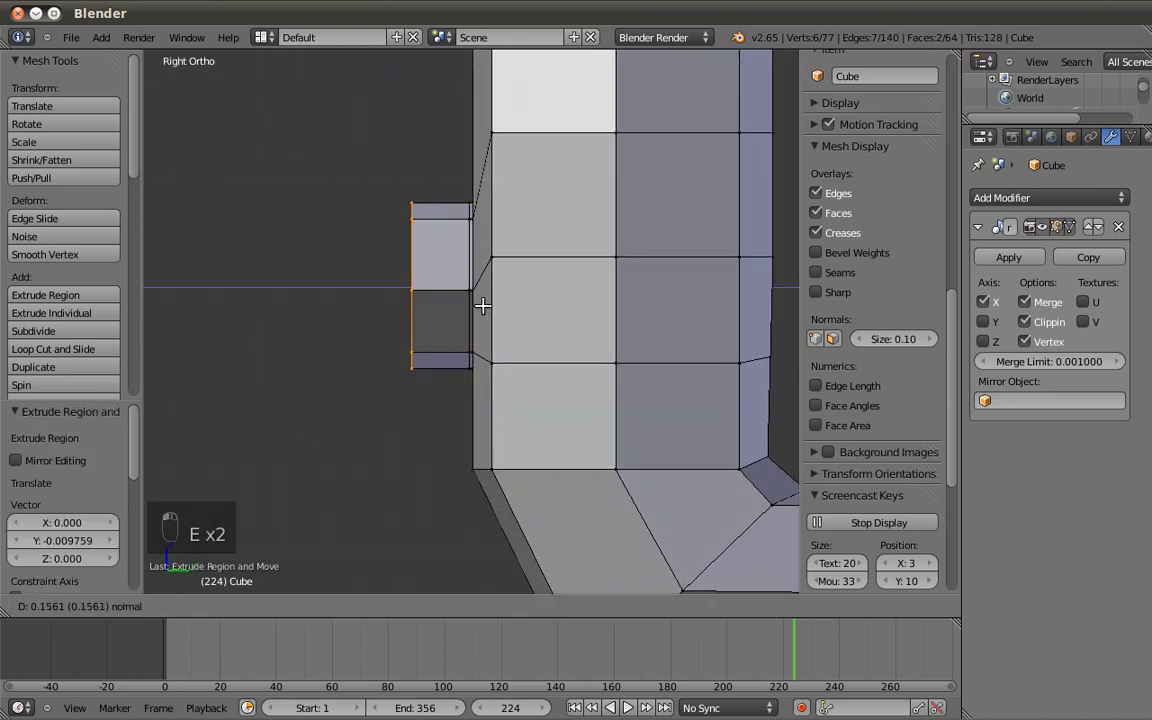
{"action": "left_click", "coordinate": [475, 306]}
{"action": "middle_click_drag", "start_coordinate": [363, 296], "coordinate": [408, 308]}
{"action": "right_click", "coordinate": [458, 314]}
{"action": "middle_click_drag", "start_coordinate": [566, 325], "coordinate": [501, 314]}
{"action": "key", "text": "g"}
{"action": "key", "text": "y"}
{"action": "left_click", "coordinate": [486, 314]}
{"action": "key", "text": "a"}
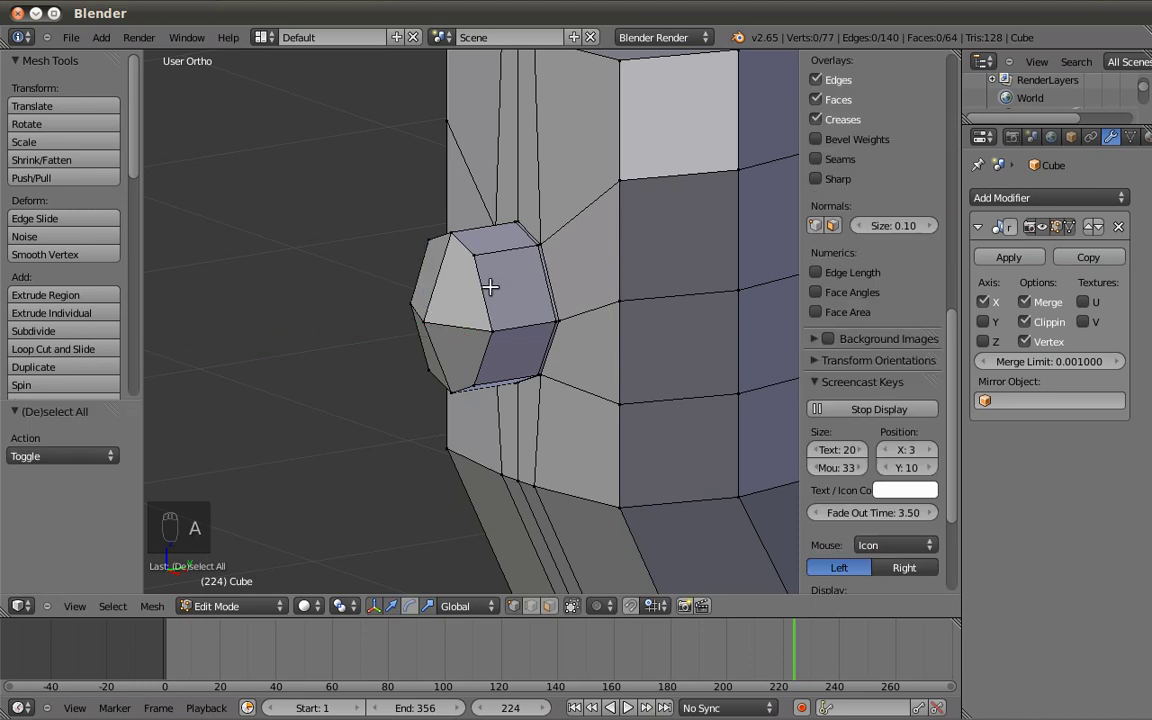
{"action": "key", "text": "ctrl+r"}
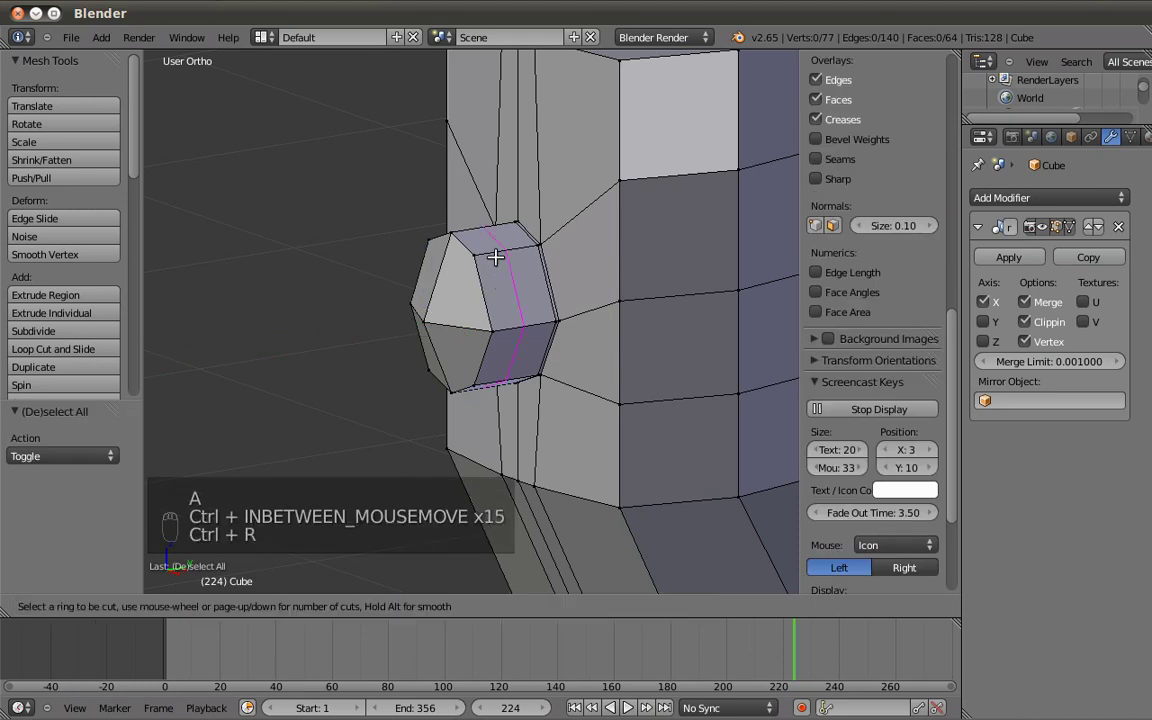
{"action": "left_click", "coordinate": [495, 258]}
{"action": "right_click", "coordinate": [550, 451]}
Cut an edge loop around the knob's side wall and slide it toward the knob's outer rim.
{"action": "key", "text": "ctrl+r"}
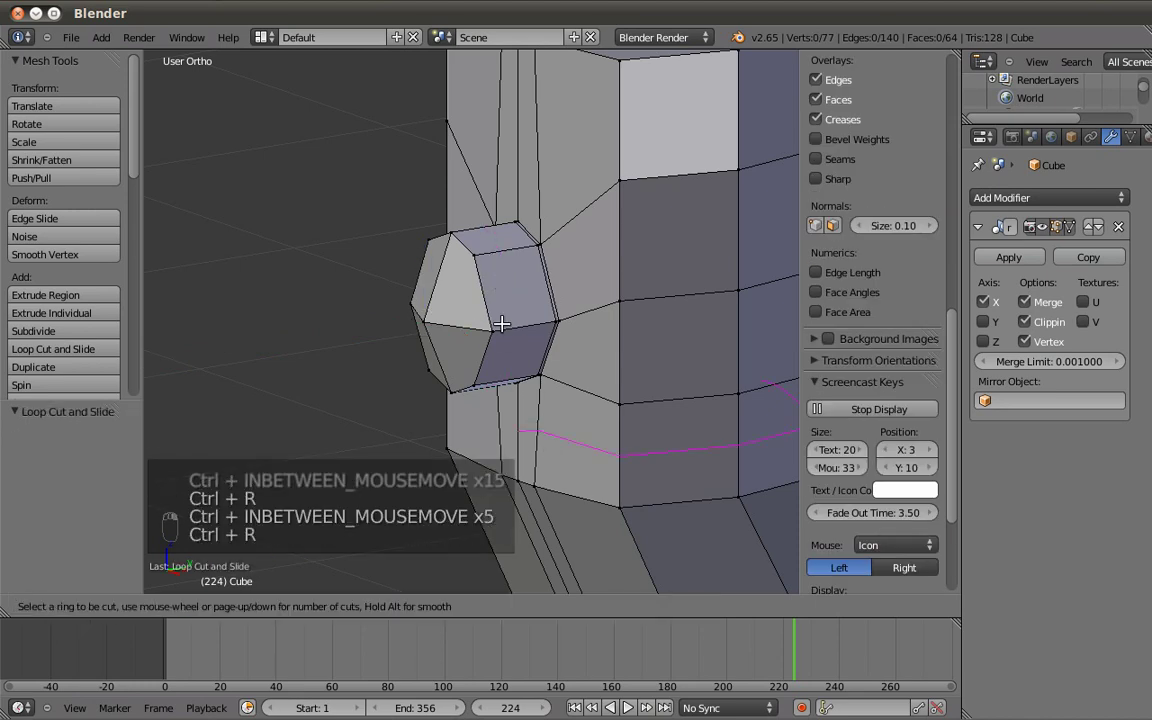
{"action": "left_click", "coordinate": [480, 226]}
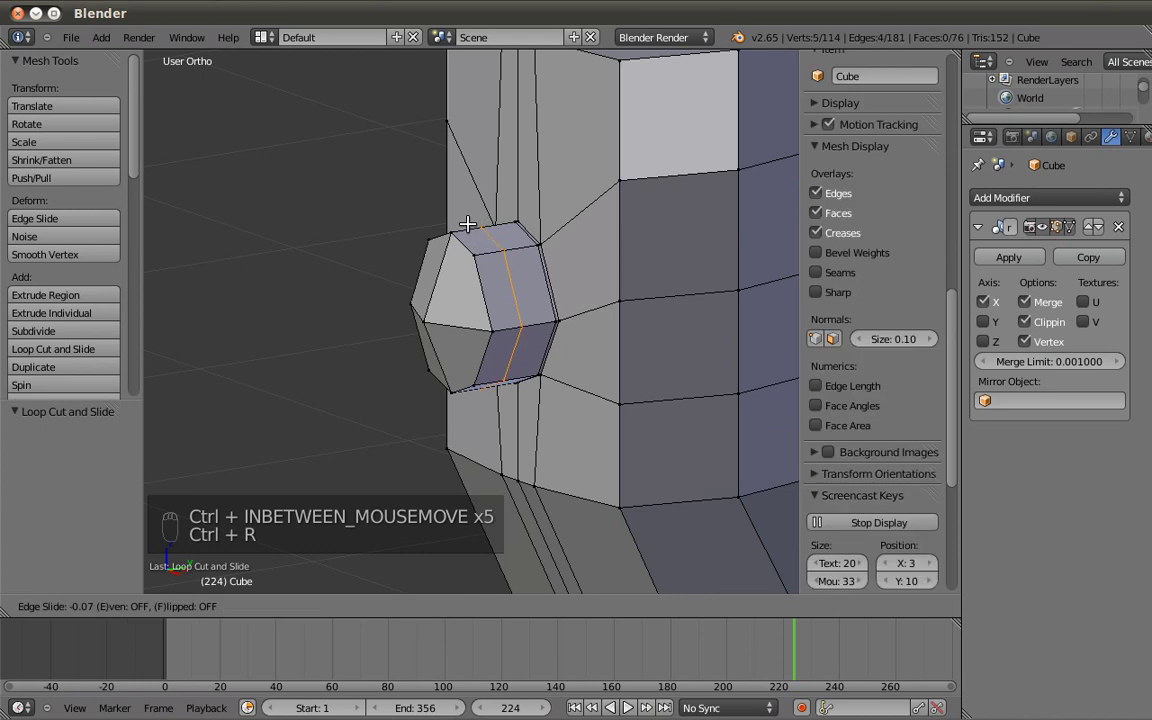
{"action": "left_click", "coordinate": [459, 221]}
Return to object mode, add a Subdivision Surface modifier to the leg and inspect the knob from the front.
{"action": "key", "text": "Tab"}
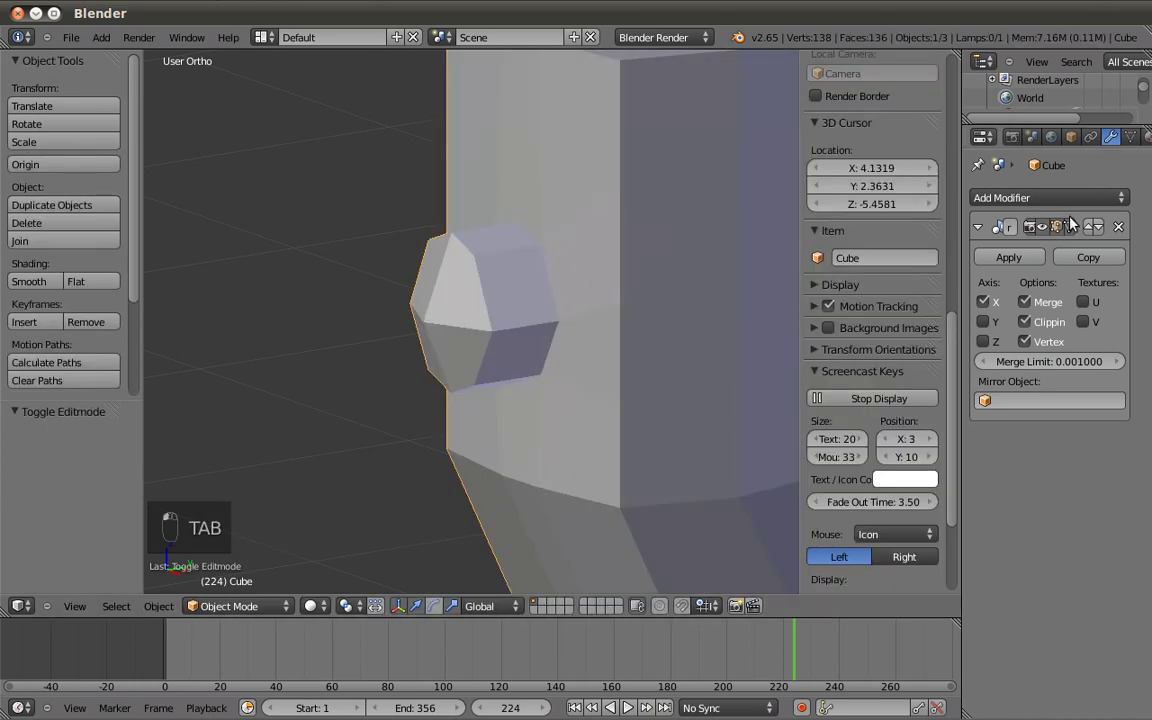
{"action": "left_click", "coordinate": [1049, 199]}
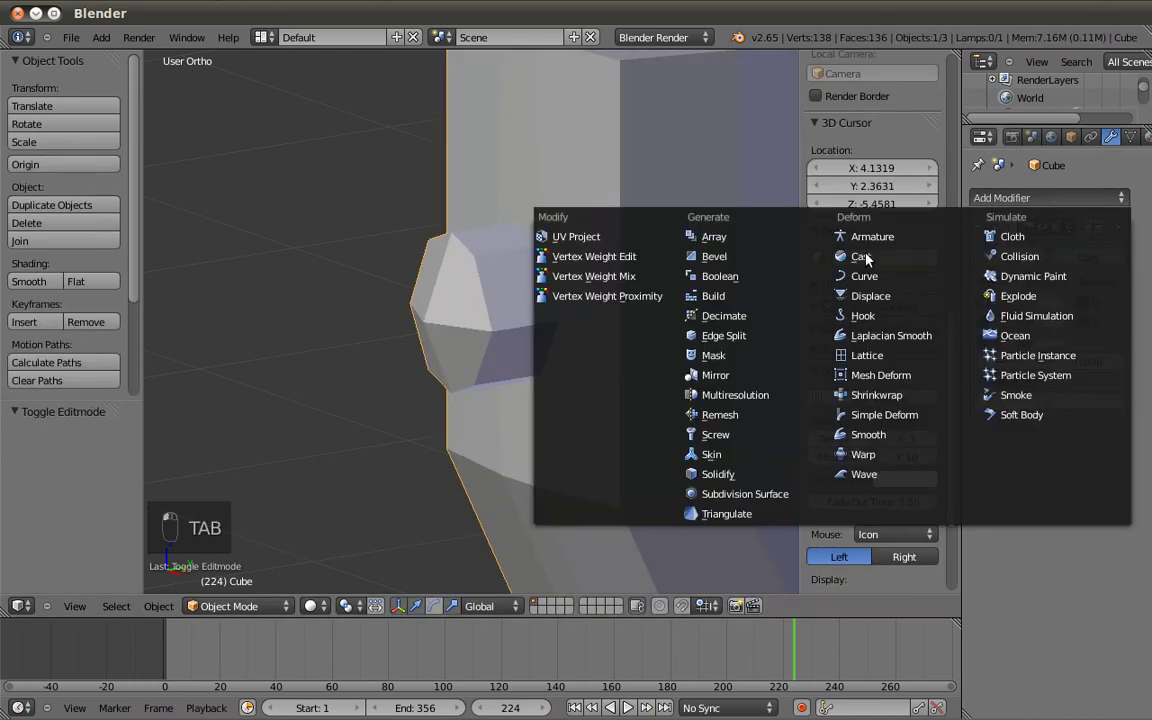
{"action": "left_click", "coordinate": [735, 494]}
{"action": "key", "text": "KP_1"}
{"action": "scroll", "coordinate": [530, 390], "scroll_direction": "up", "scroll_amount": 4}
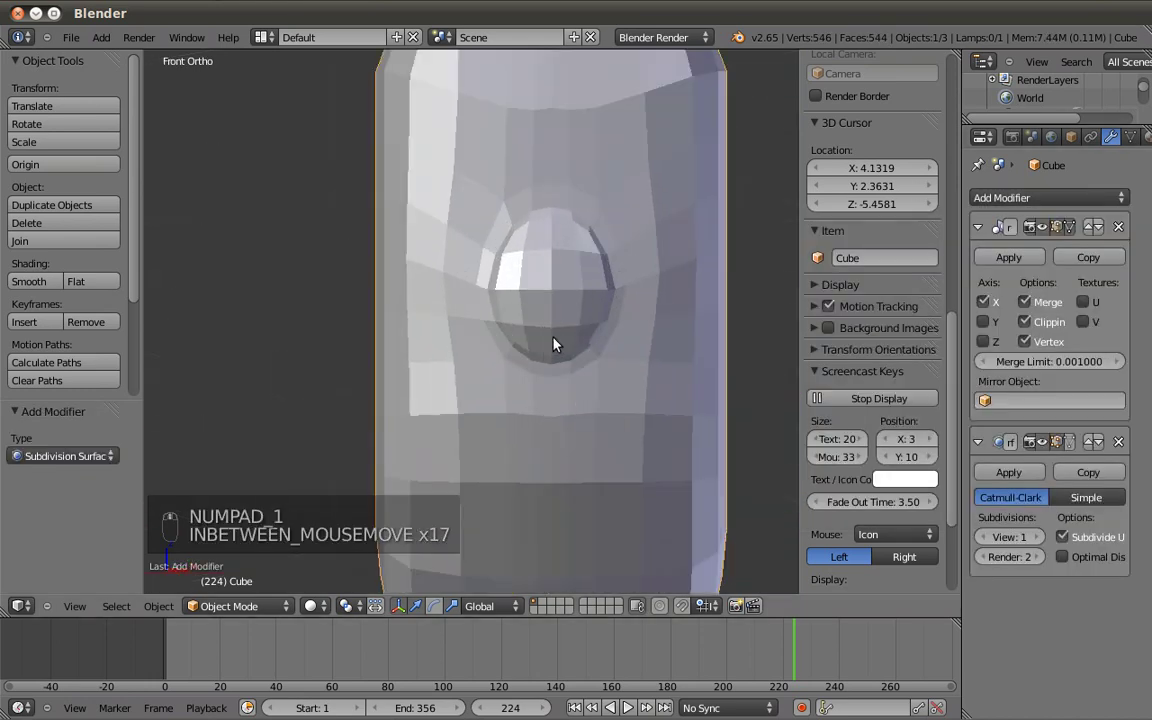
Return to edit mode and make the editing cage follow the Subdivision Surface result.
{"action": "key", "text": "Tab"}
{"action": "key", "text": "a"}
{"action": "middle_click_drag", "start_coordinate": [607, 275], "coordinate": [548, 283]}
{"action": "right_click", "coordinate": [586, 260], "text": "alt+shift"}
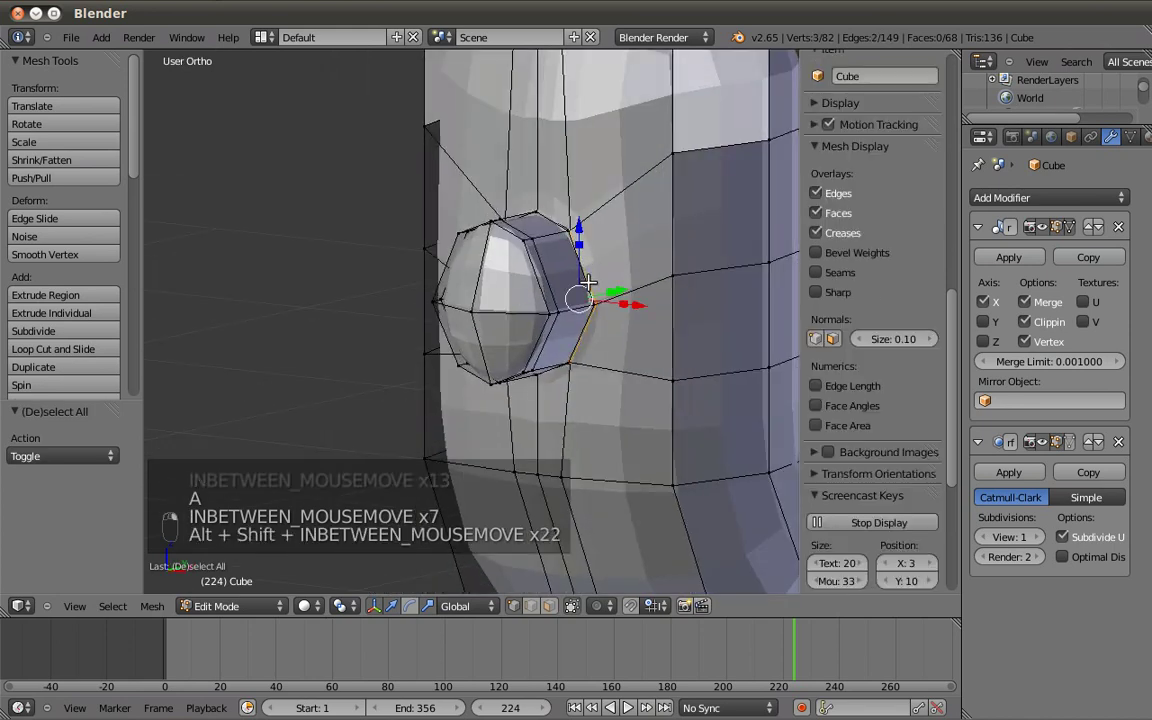
{"action": "key", "text": "KP_1"}
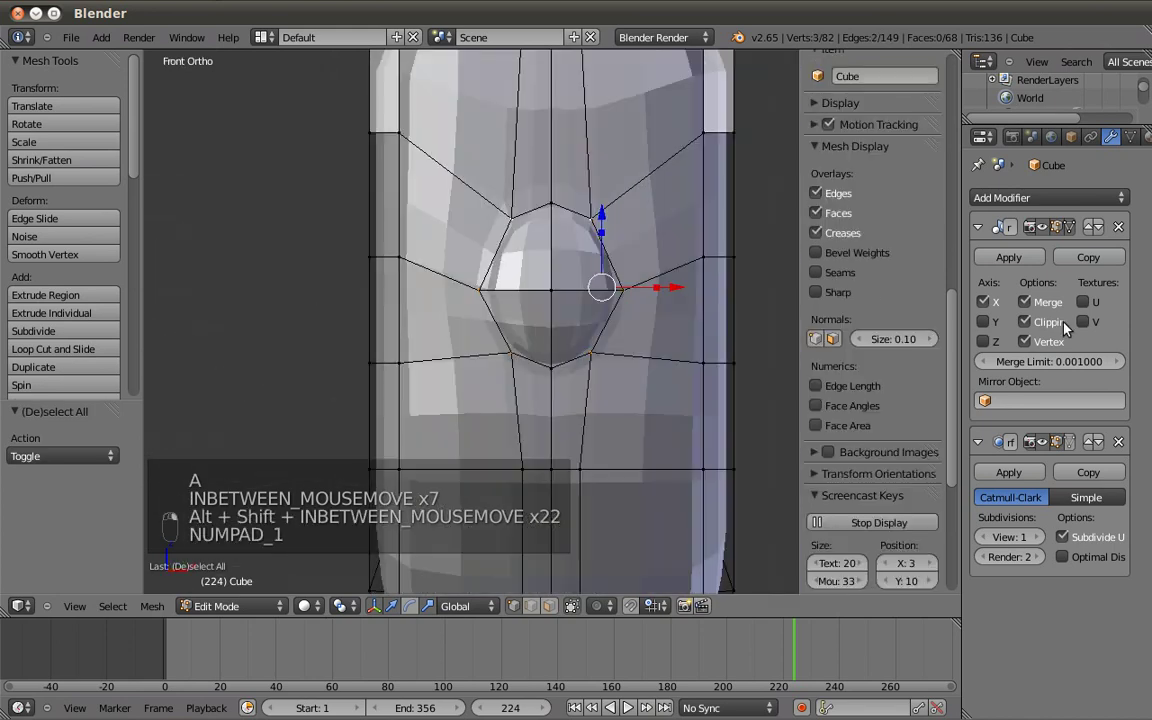
{"action": "left_click", "coordinate": [1071, 442]}
Select the two edge loops around the knob's side wall and make them circular with LoopTools Circle.
{"action": "middle_click_drag", "start_coordinate": [655, 300], "coordinate": [552, 294]}
{"action": "scroll", "coordinate": [604, 284], "scroll_direction": "up", "scroll_amount": 3}
{"action": "key", "text": "a"}
{"action": "right_click", "coordinate": [633, 237], "text": "alt+shift"}
{"action": "right_click", "coordinate": [598, 237], "text": "alt+shift"}
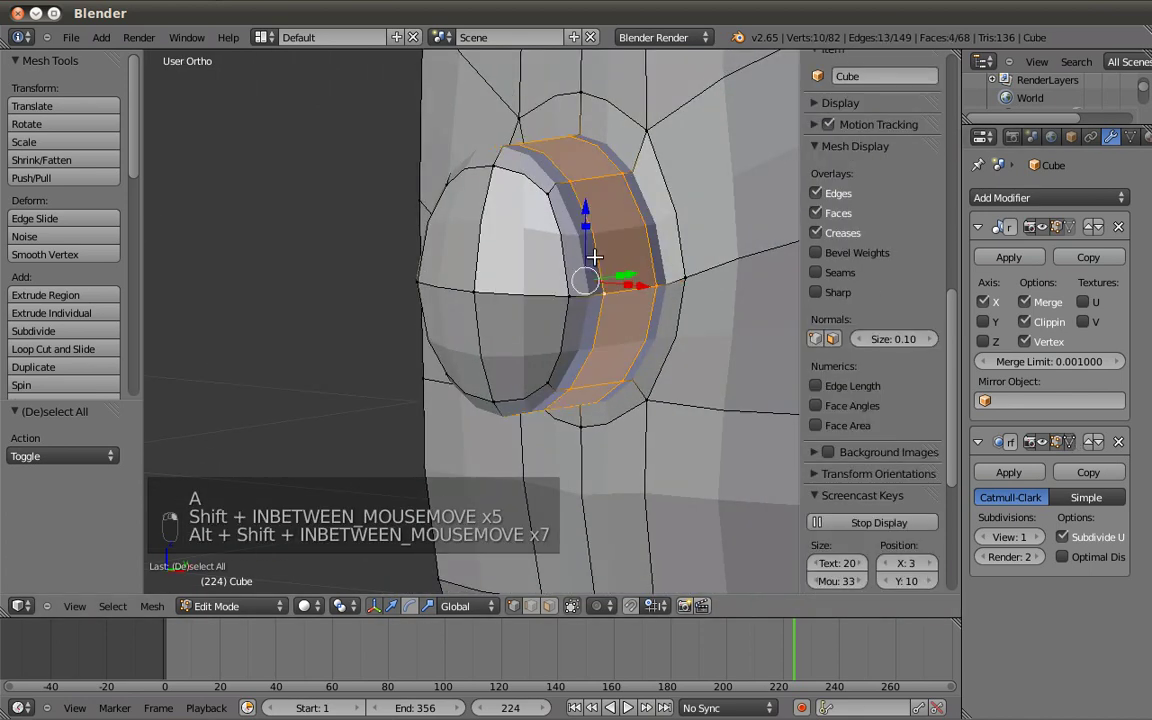
{"action": "key", "text": "KP_1"}
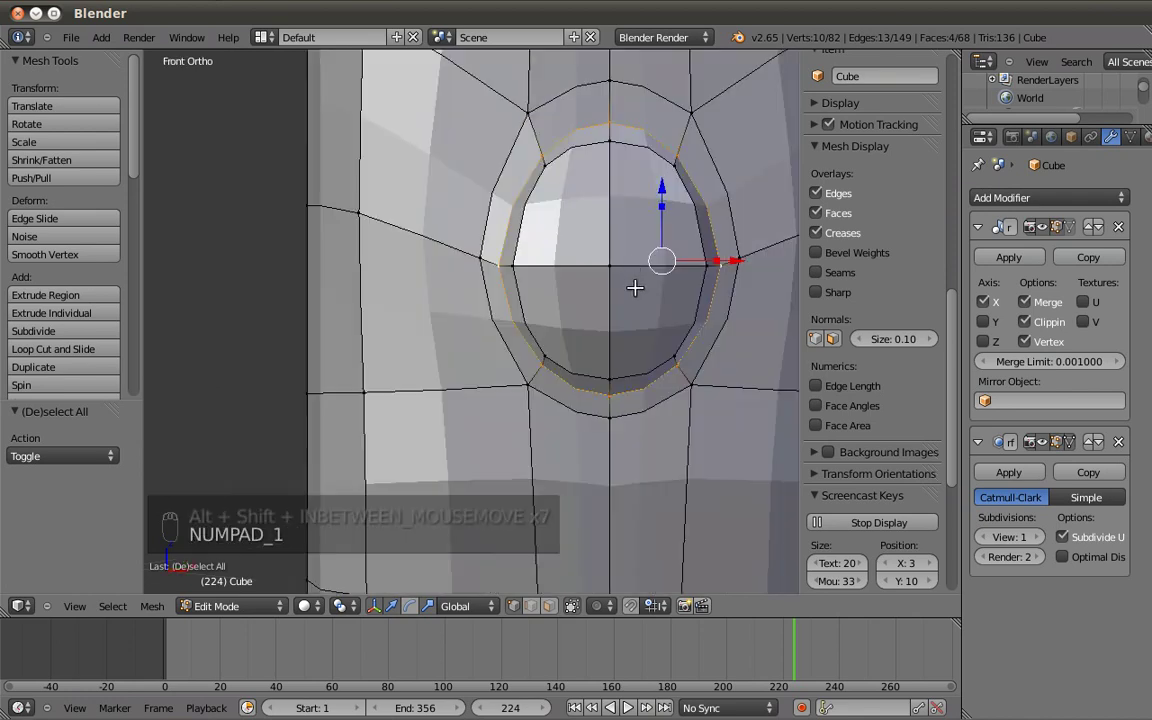
{"action": "key", "text": "w"}
{"action": "mouse_move", "coordinate": [632, 301]}
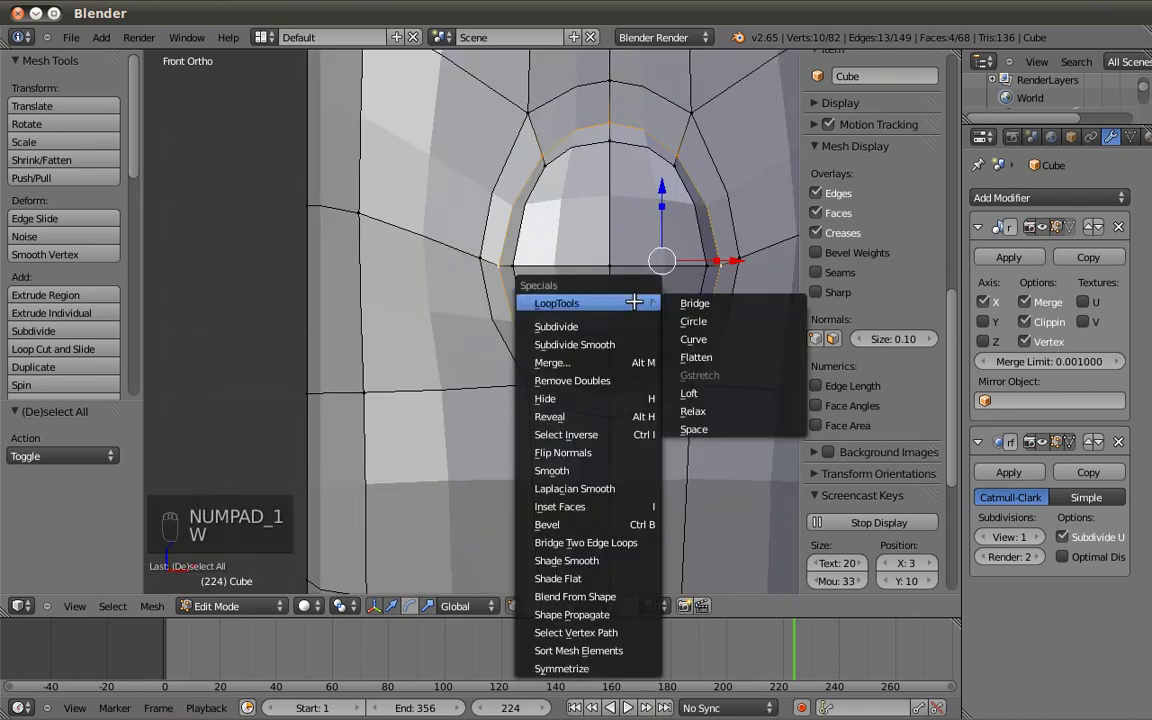
{"action": "left_click", "coordinate": [740, 325]}
{"action": "middle_click_drag", "start_coordinate": [697, 270], "coordinate": [568, 176]}
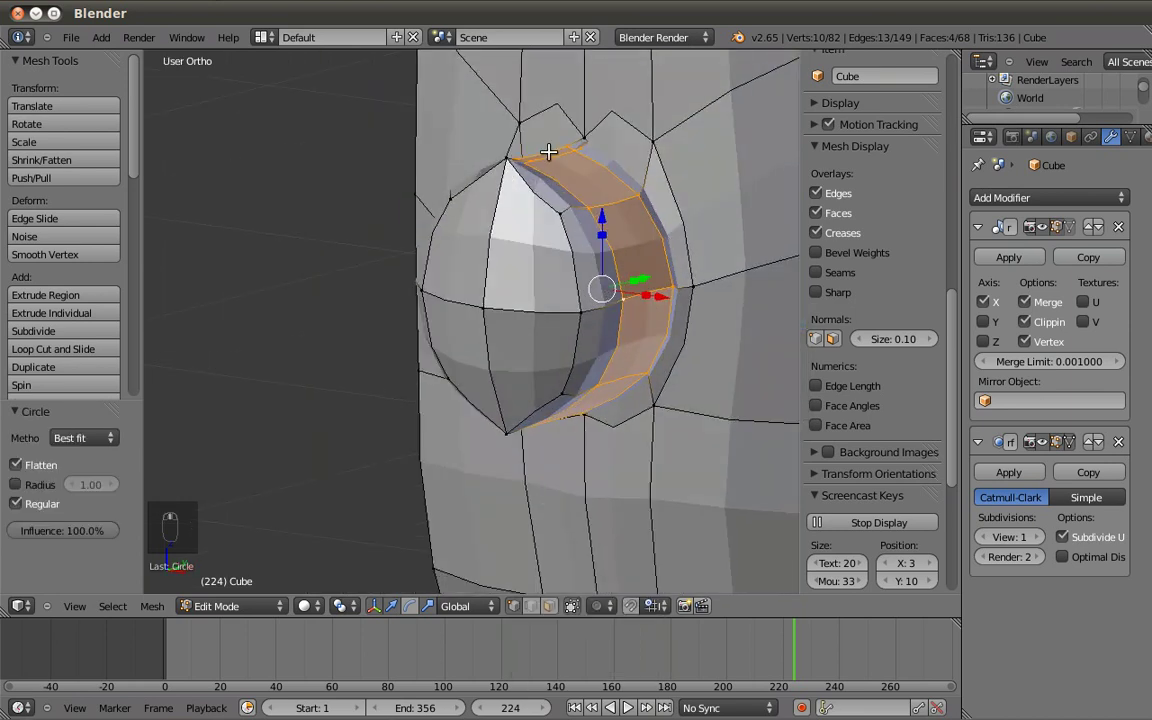
{"action": "middle_click_drag", "start_coordinate": [625, 297], "coordinate": [697, 345]}
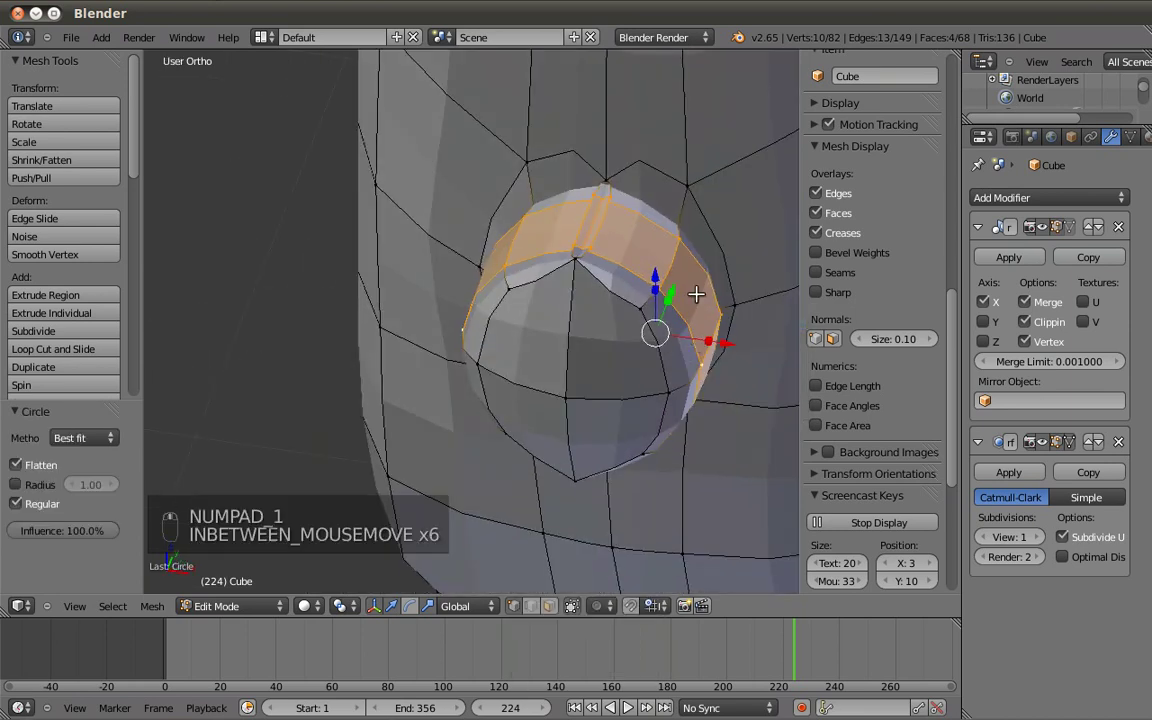
Widen the knob's side wall about 0.02 along X, and move its two lowest vertices about 0.068 back toward the centreline.
{"action": "key", "text": "KP_1"}
{"action": "middle_click_drag", "start_coordinate": [720, 258], "coordinate": [702, 262], "text": "shift"}
{"action": "key", "text": "z"}
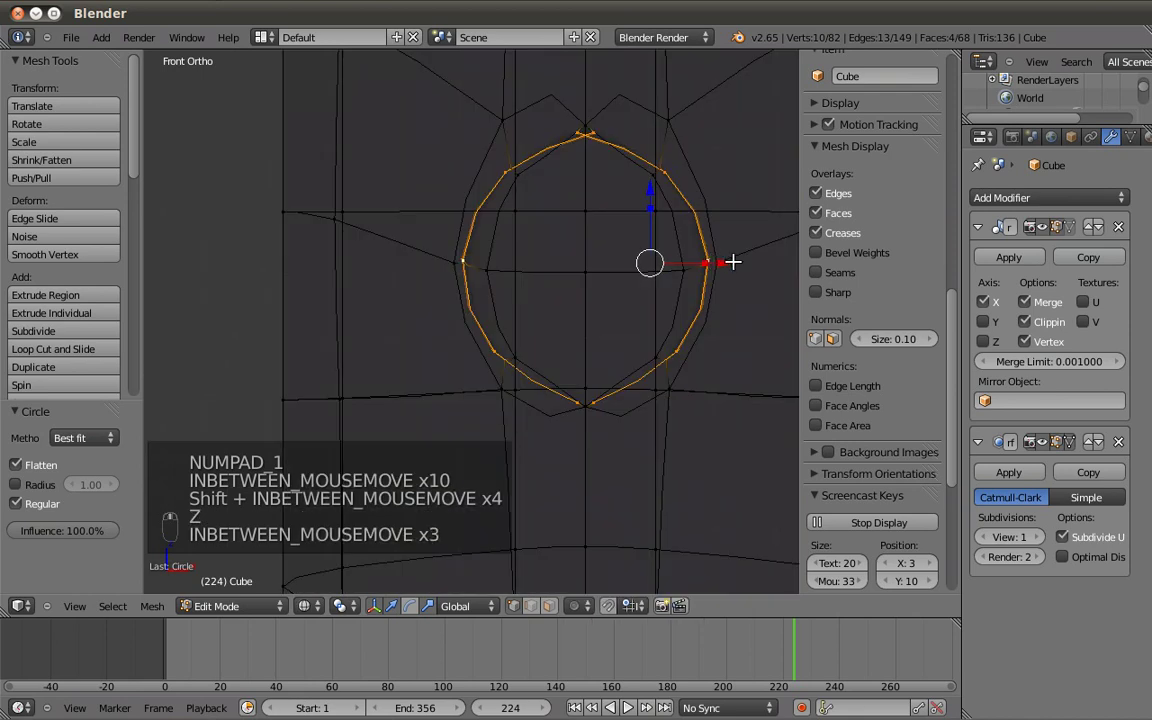
{"action": "left_click_drag", "start_coordinate": [725, 262], "coordinate": [736, 262]}
{"action": "key", "text": "b"}
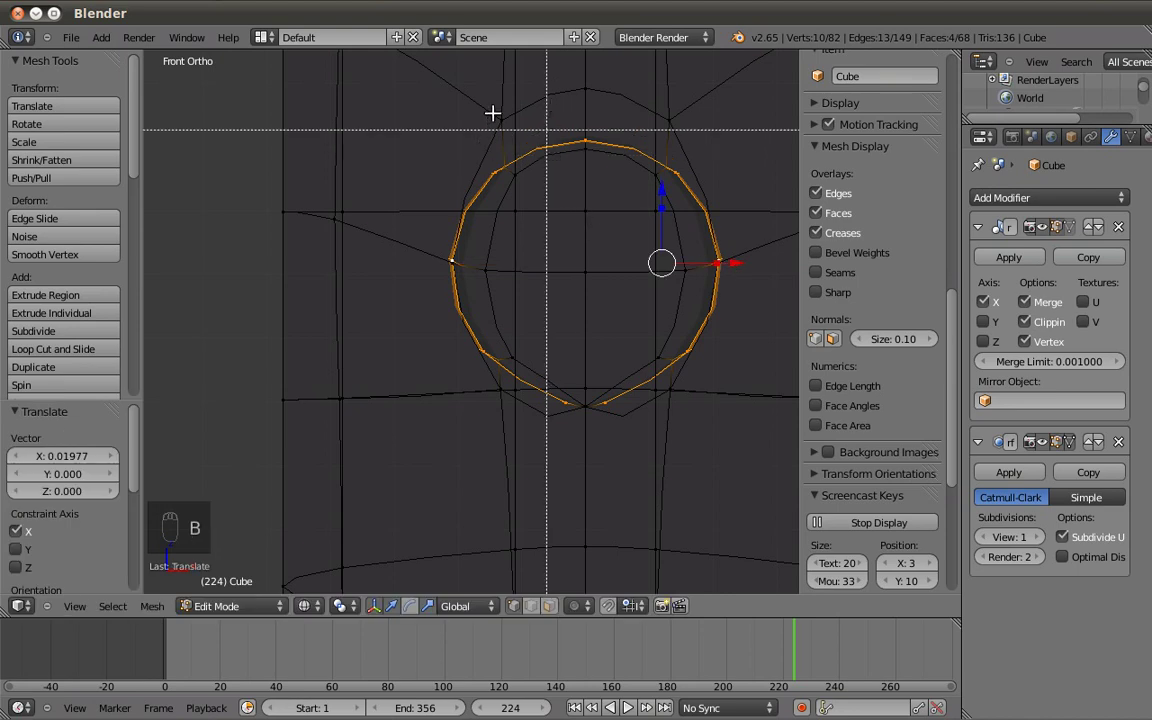
{"action": "left_click_drag", "start_coordinate": [402, 115], "coordinate": [779, 368]}
{"action": "middle_click_drag", "start_coordinate": [779, 368], "coordinate": [779, 368]}
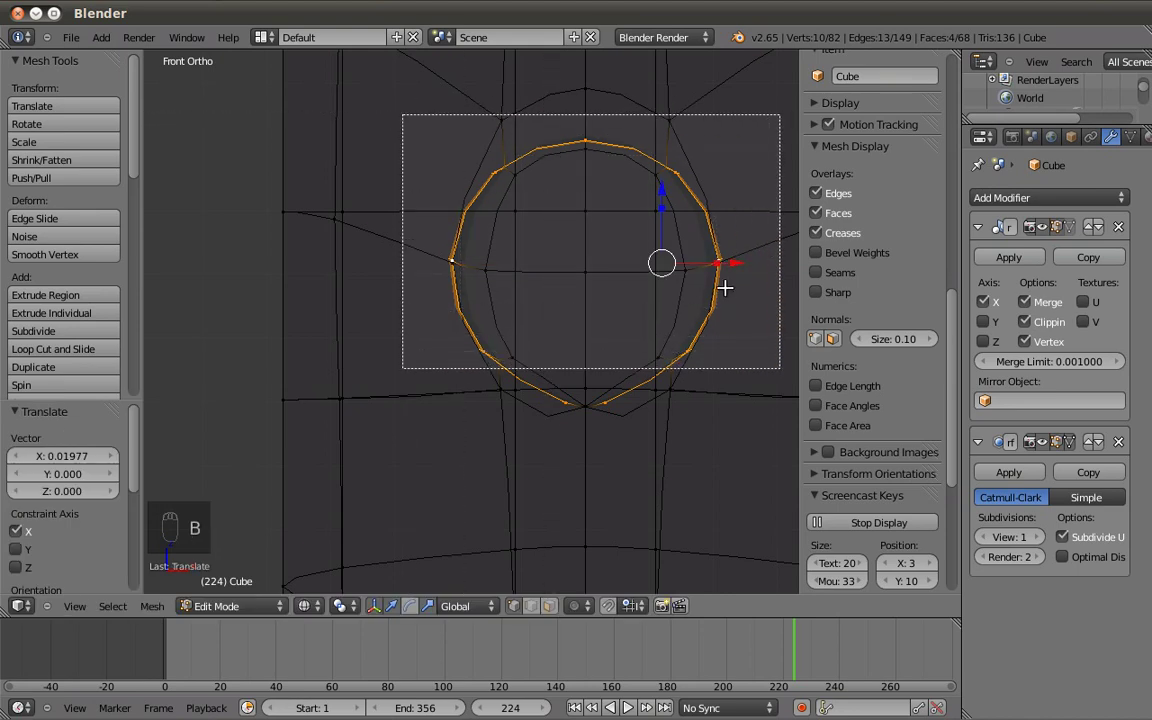
{"action": "left_click_drag", "start_coordinate": [681, 398], "coordinate": [640, 400]}
{"action": "key", "text": "z"}
{"action": "middle_click_drag", "start_coordinate": [612, 234], "coordinate": [699, 293]}
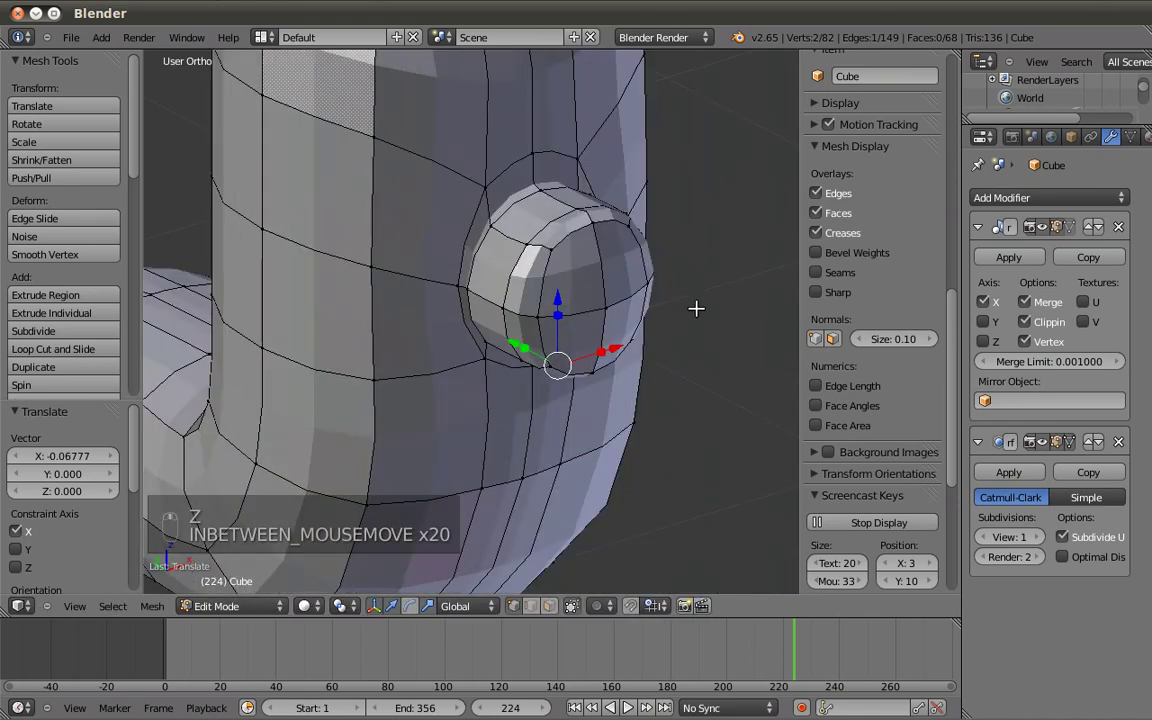
{"action": "key", "text": "a"}
Move the two upper vertices on the knob's front rim about 0.05 down and 0.03 outward in side view.
{"action": "middle_click_drag", "start_coordinate": [588, 284], "coordinate": [597, 252]}
{"action": "key", "text": "KP_1"}
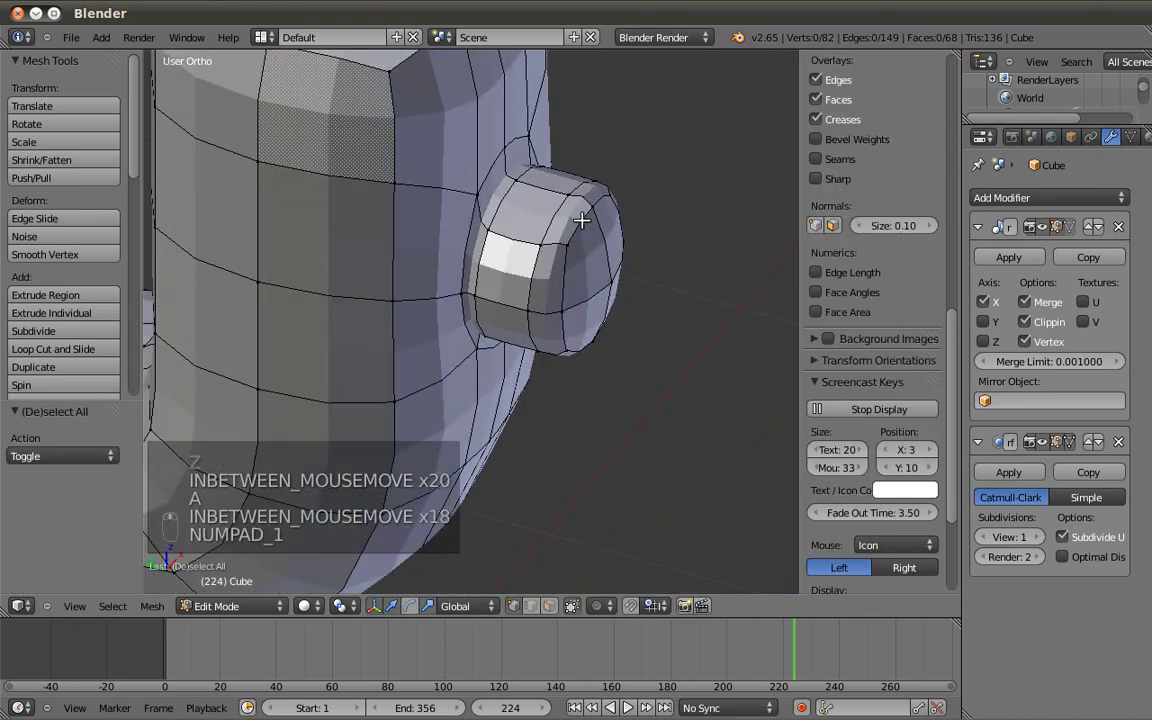
{"action": "right_click", "coordinate": [550, 213], "text": "shift"}
{"action": "right_click", "coordinate": [572, 233], "text": "shift"}
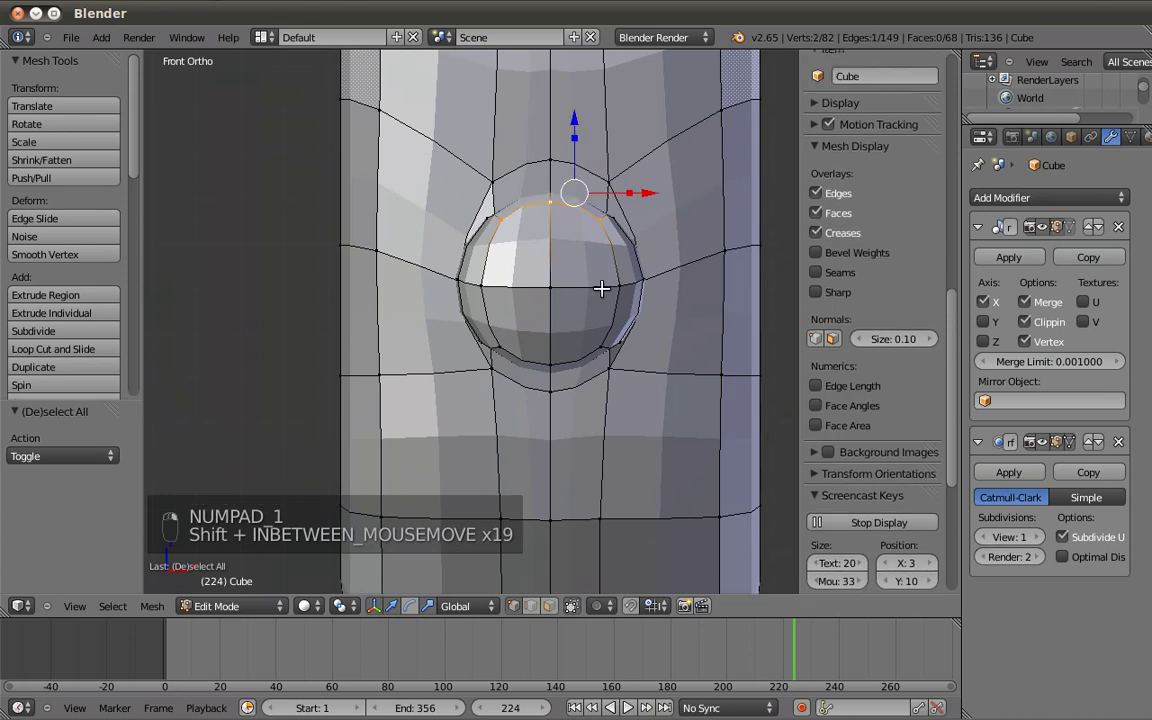
{"action": "key", "text": "KP_3"}
{"action": "middle_click_drag", "start_coordinate": [409, 263], "coordinate": [485, 295], "text": "shift"}
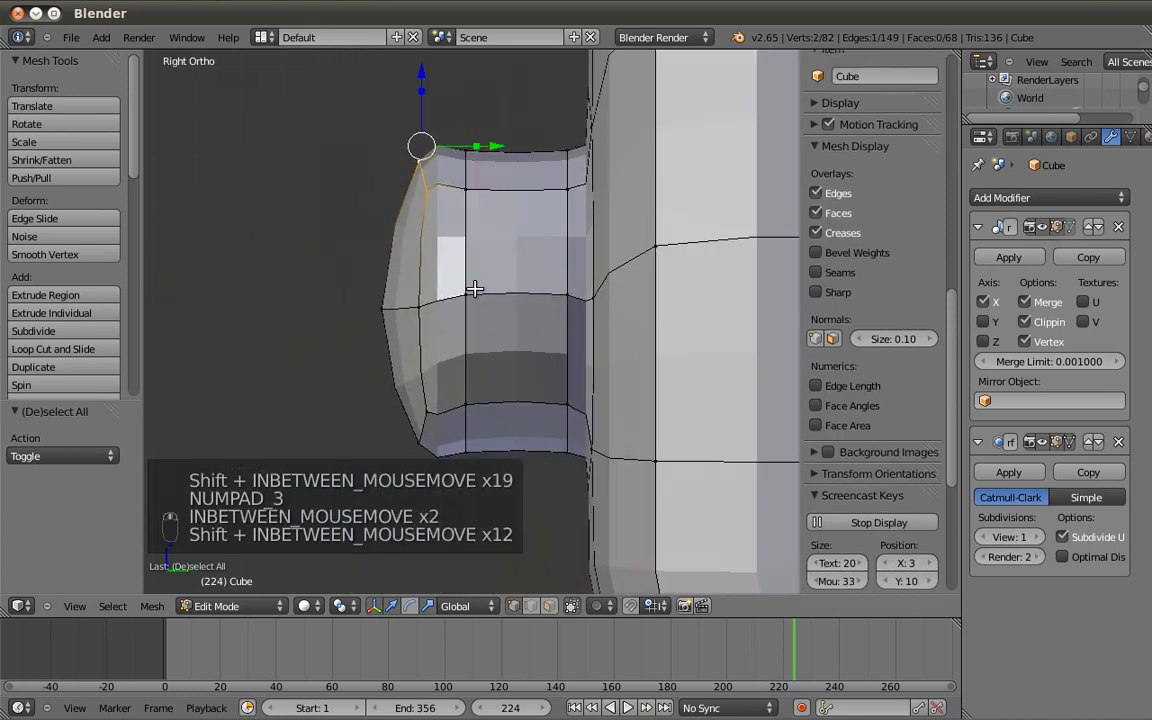
{"action": "key", "text": "g"}
{"action": "left_click", "coordinate": [454, 330]}
Move the two lower vertices of the knob's front rim about 0.05 up and slightly outward to round it.
{"action": "right_click", "coordinate": [421, 437]}
{"action": "right_click", "coordinate": [455, 462], "text": "shift"}
{"action": "key", "text": "g"}
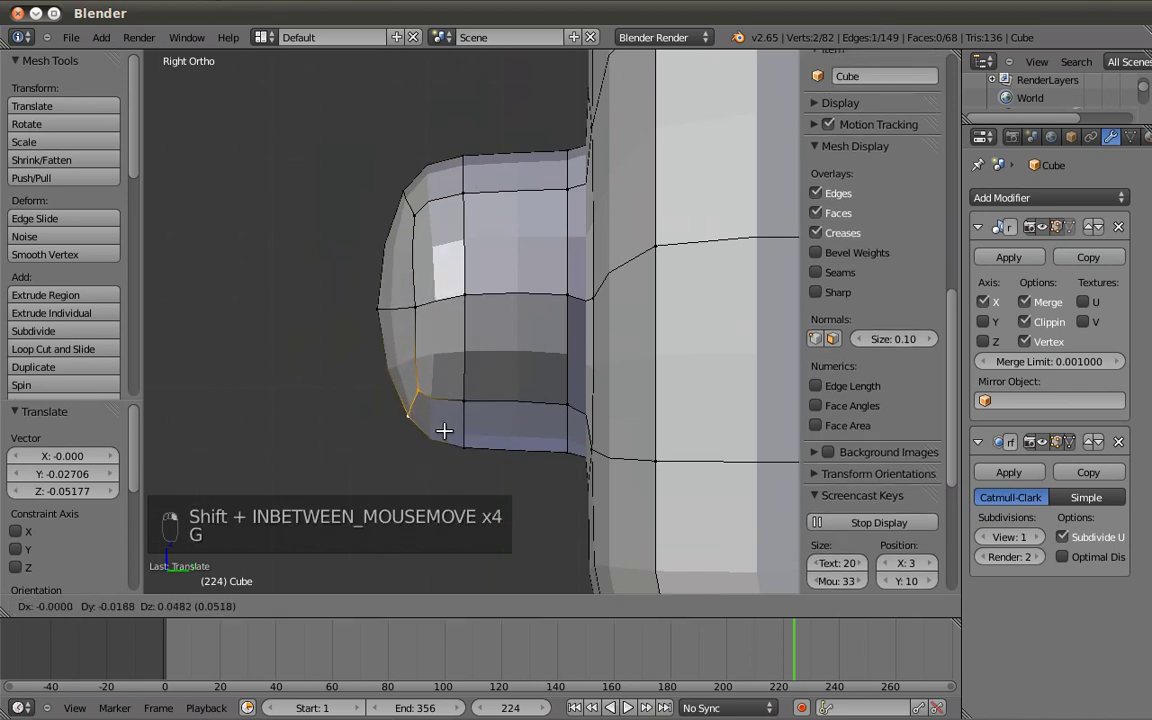
{"action": "left_click", "coordinate": [569, 333]}
{"action": "key", "text": "a"}
Select the edge loop running along the model's outer side and scale it to about 1.215 along X.
{"action": "scroll", "coordinate": [571, 332], "scroll_direction": "down", "scroll_amount": 3}
{"action": "key", "text": "KP_1"}
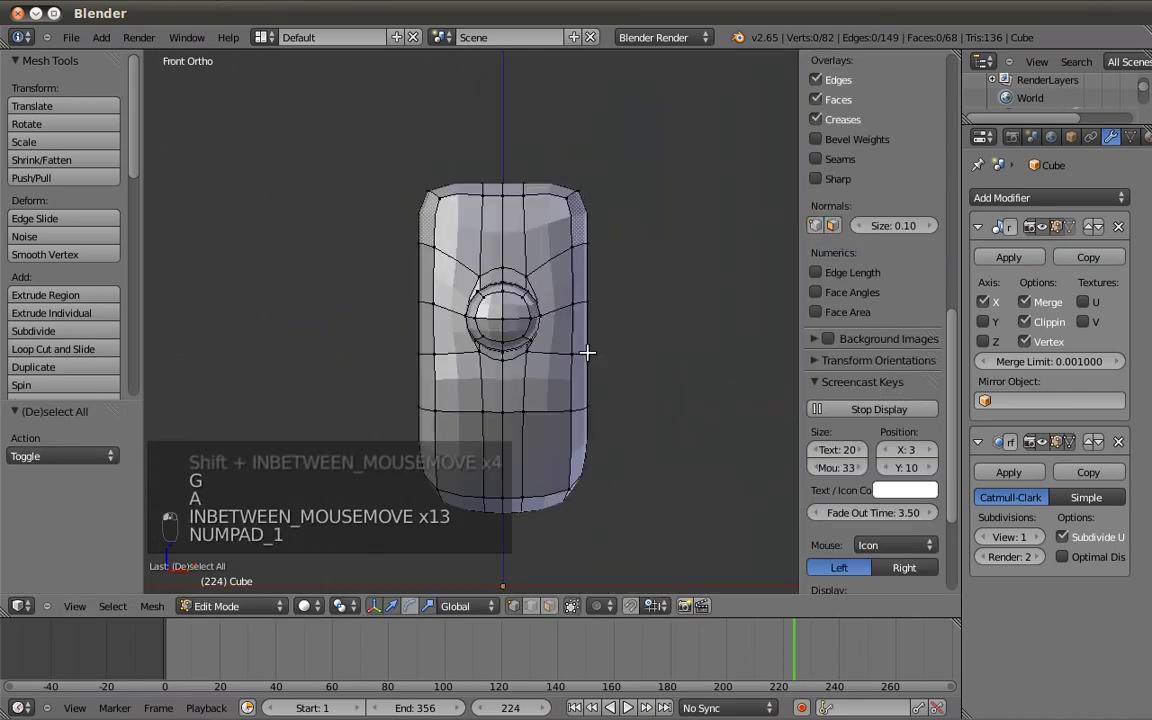
{"action": "middle_click_drag", "start_coordinate": [485, 305], "coordinate": [651, 263]}
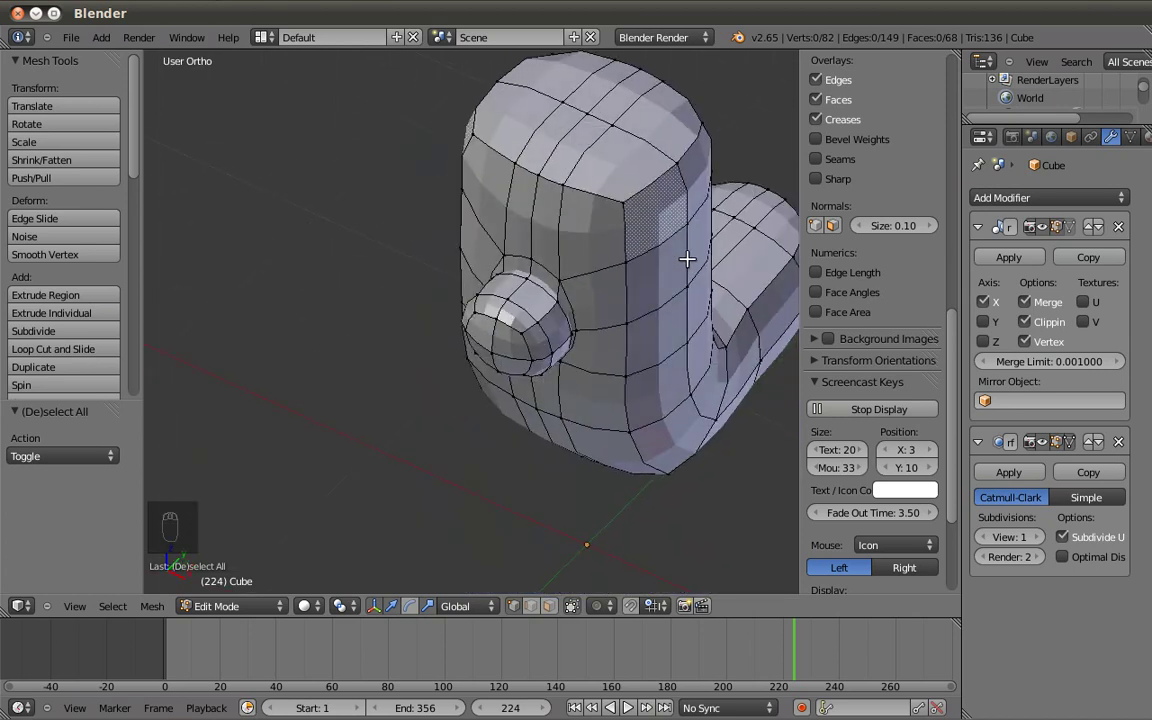
{"action": "right_click", "coordinate": [685, 258], "text": "alt"}
{"action": "key", "text": "KP_7"}
{"action": "middle_click_drag", "start_coordinate": [663, 231], "coordinate": [648, 161], "text": "shift"}
{"action": "key", "text": "s"}
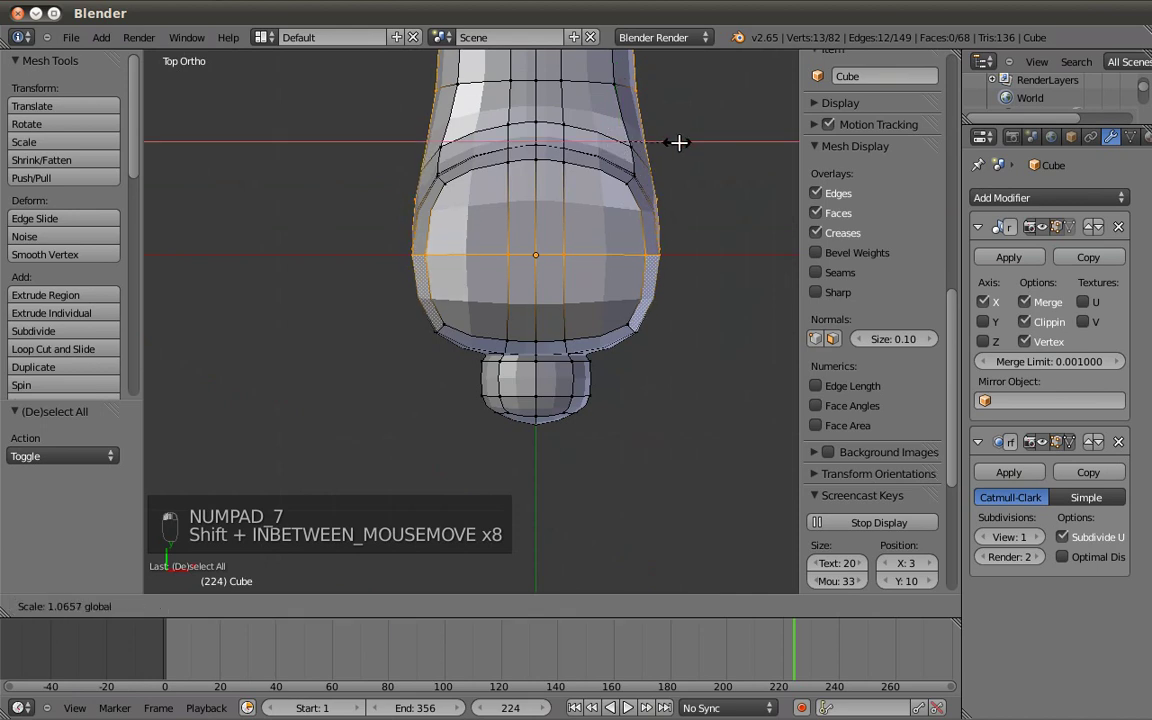
{"action": "left_click", "coordinate": [661, 183]}
{"action": "key", "text": "KP_1"}
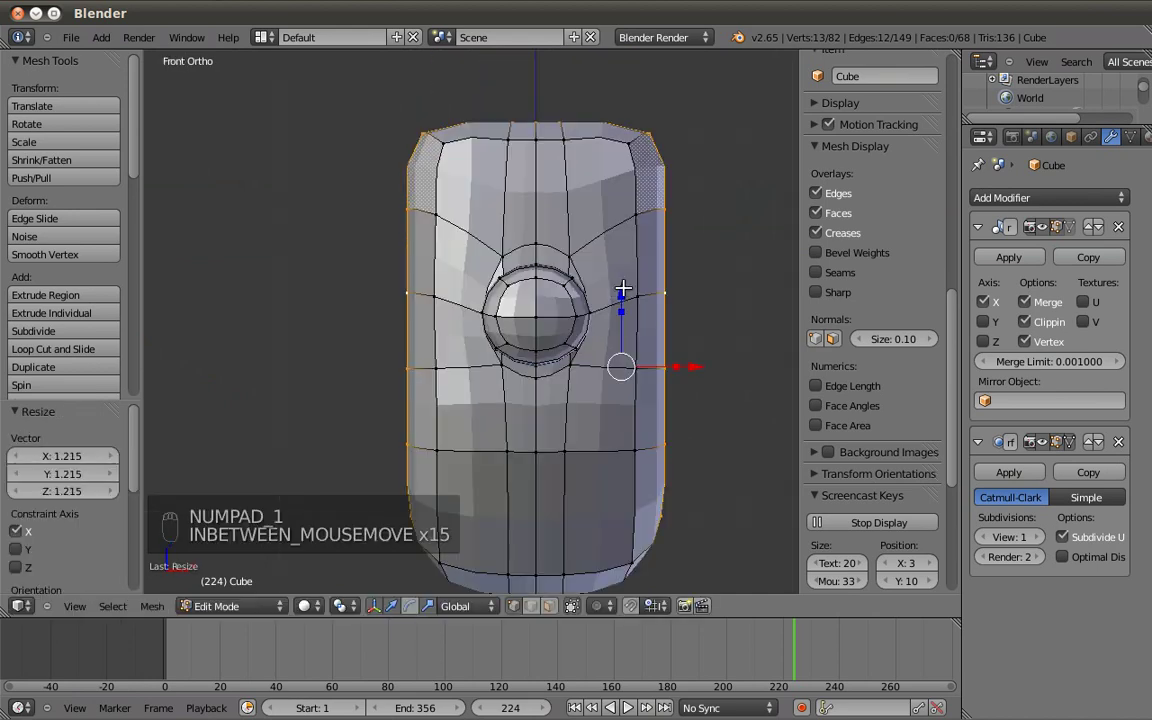
{"action": "scroll", "coordinate": [598, 248], "scroll_direction": "up", "scroll_amount": 2}
{"action": "key", "text": "a"}
Select the central vertices on top of the upright part and raise them about 0.126 along Z.
{"action": "middle_click_drag", "start_coordinate": [604, 155], "coordinate": [591, 234], "text": "shift"}
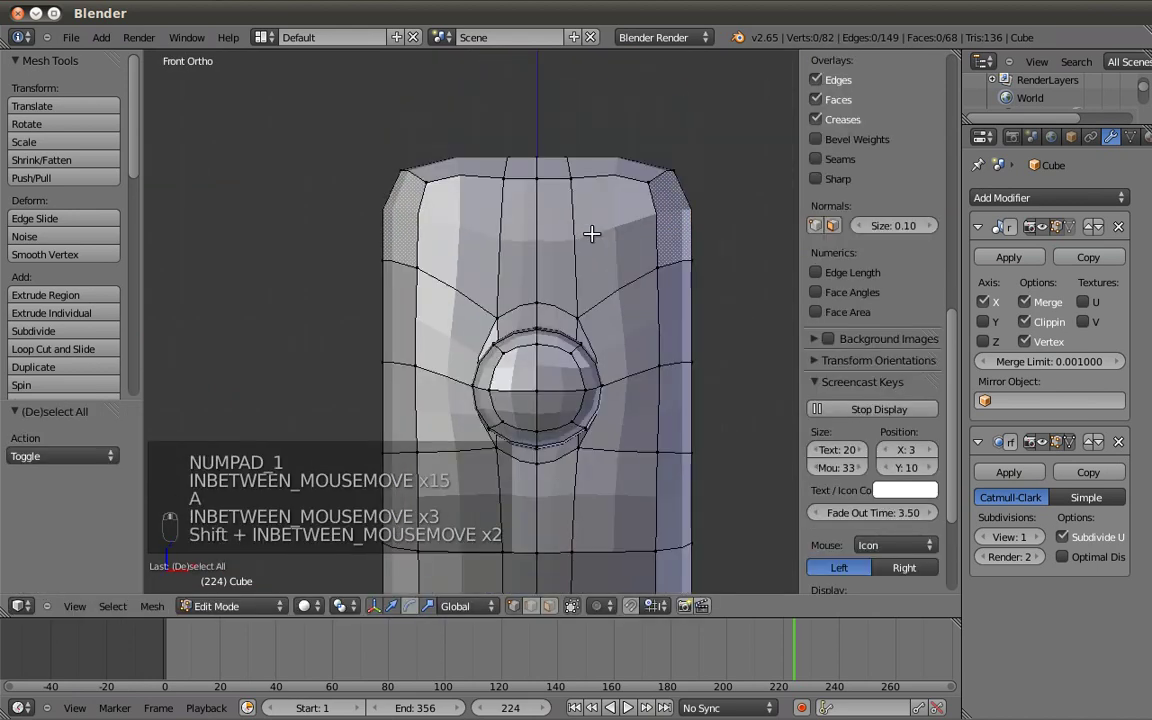
{"action": "key", "text": "z"}
{"action": "key", "text": "b"}
{"action": "left_click_drag", "start_coordinate": [480, 122], "coordinate": [589, 193]}
{"action": "middle_click_drag", "start_coordinate": [589, 193], "coordinate": [570, 158], "text": "shift"}
{"action": "key", "text": "z"}
{"action": "left_click_drag", "start_coordinate": [556, 193], "coordinate": [557, 147]}
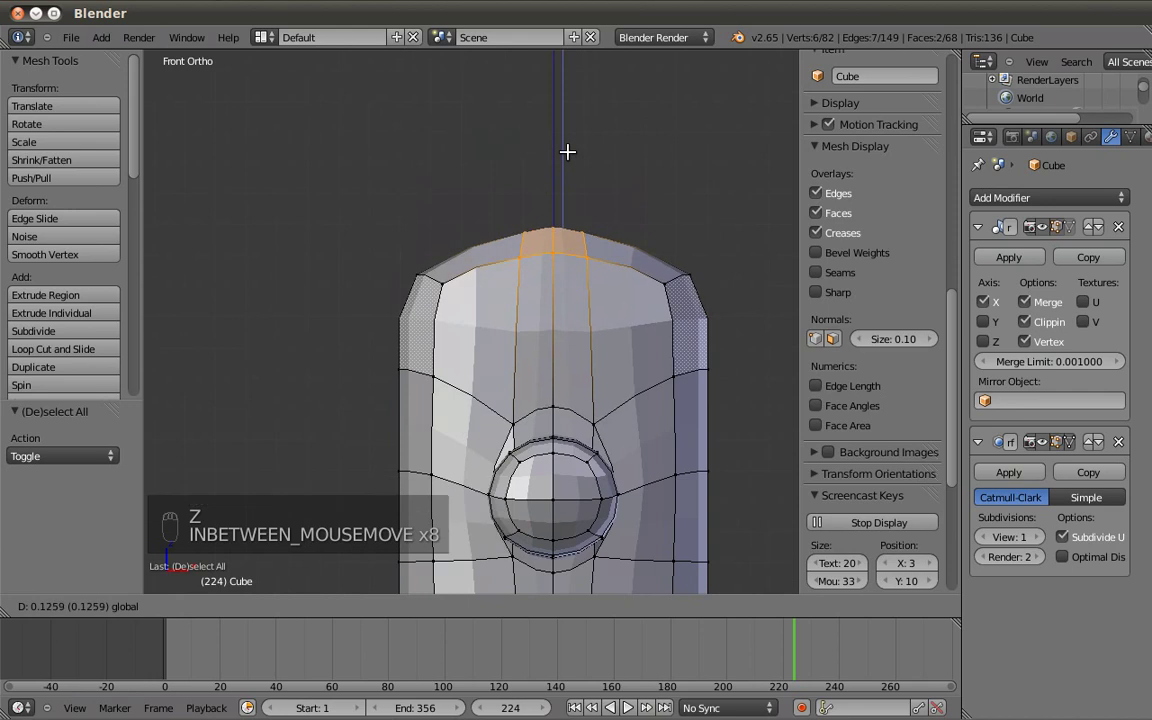
{"action": "left_click", "coordinate": [567, 151]}
{"action": "key", "text": "a"}
{"action": "key", "text": "z"}
{"action": "key", "text": "z"}
{"action": "key", "text": "a"}
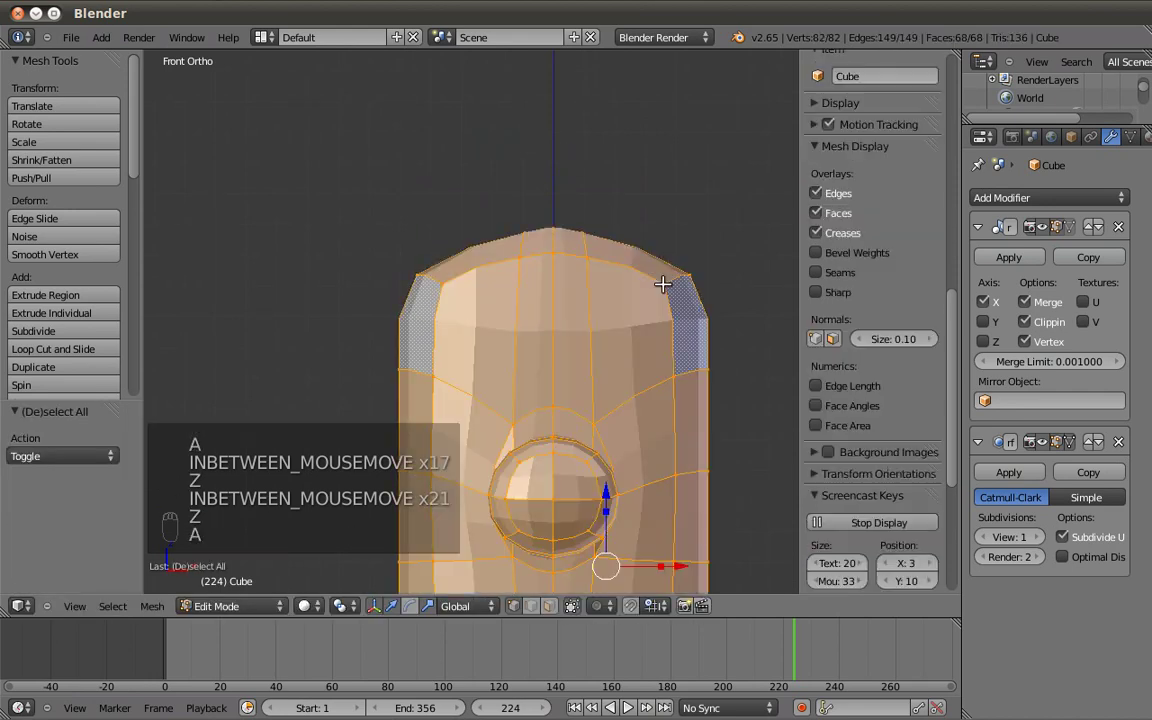
{"action": "key", "text": "a"}
Select the front part of the foot, shrink it slightly along Y and shift it about 0.008 along Y.
{"action": "middle_click_drag", "start_coordinate": [609, 391], "coordinate": [436, 385]}
{"action": "key", "text": "KP_3"}
{"action": "scroll", "coordinate": [563, 386], "scroll_direction": "down", "scroll_amount": 1}
{"action": "middle_click_drag", "start_coordinate": [617, 428], "coordinate": [597, 345], "text": "shift"}
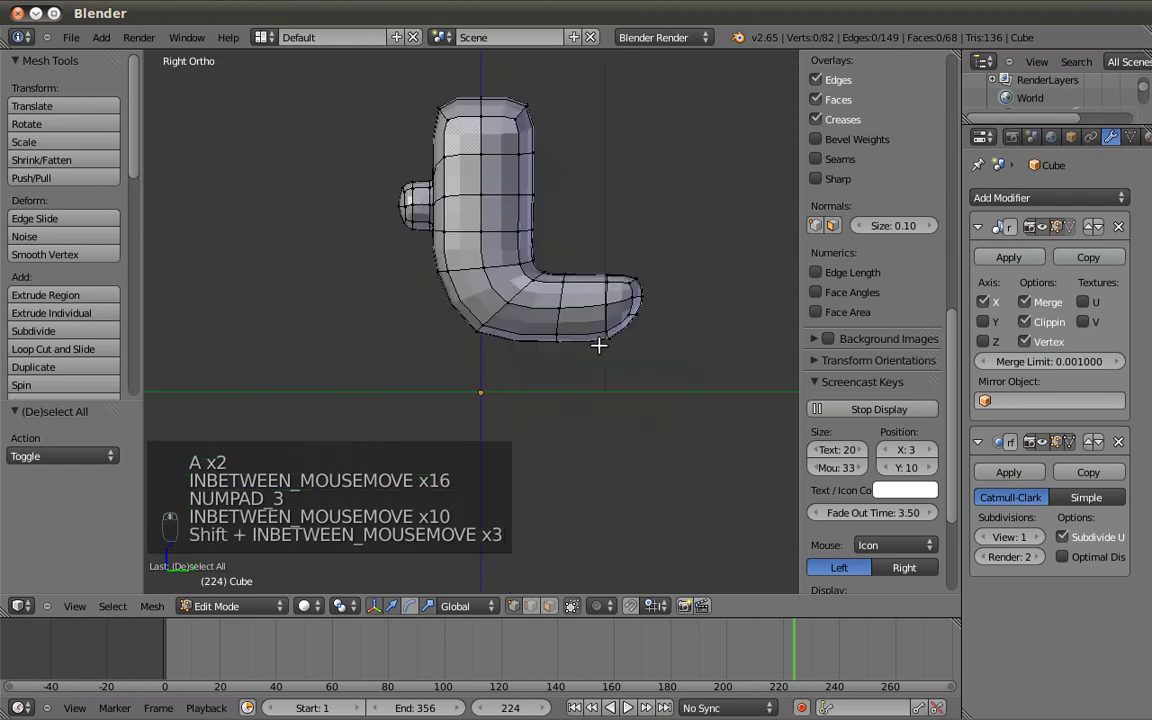
{"action": "scroll", "coordinate": [597, 345], "scroll_direction": "up", "scroll_amount": 3}
{"action": "middle_click_drag", "start_coordinate": [640, 261], "coordinate": [541, 238], "text": "shift"}
{"action": "key", "text": "z"}
{"action": "key", "text": "b"}
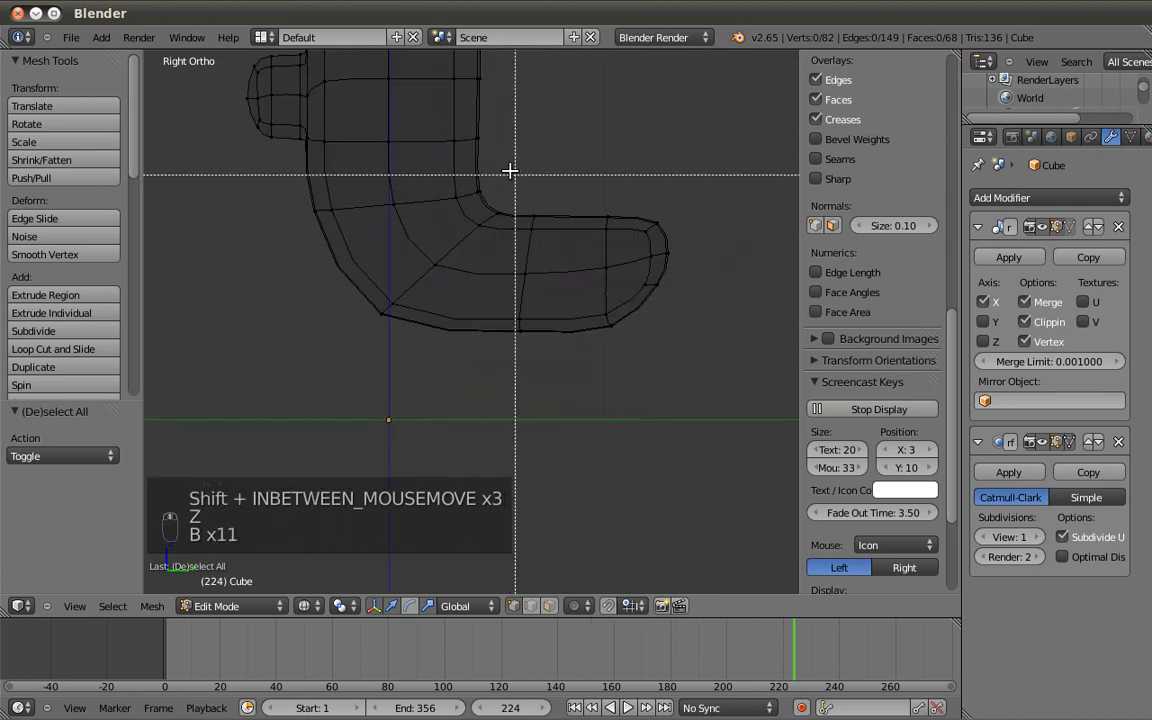
{"action": "left_click_drag", "start_coordinate": [512, 172], "coordinate": [738, 378]}
{"action": "key", "text": "s"}
{"action": "key", "text": "y"}
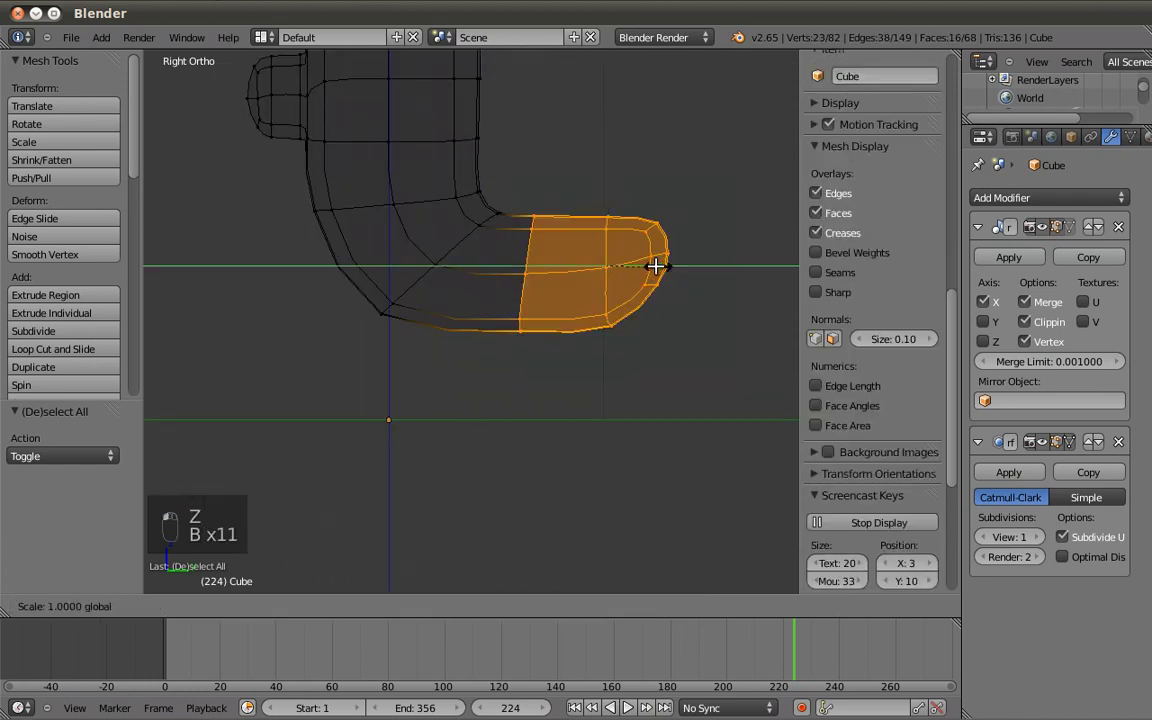
{"action": "left_click", "coordinate": [679, 266]}
{"action": "left_click_drag", "start_coordinate": [681, 266], "coordinate": [612, 276]}
{"action": "key", "text": "a"}
Rotate the edge loop in the middle of the foot until it stands upright.
{"action": "right_click", "coordinate": [540, 268], "text": "alt"}
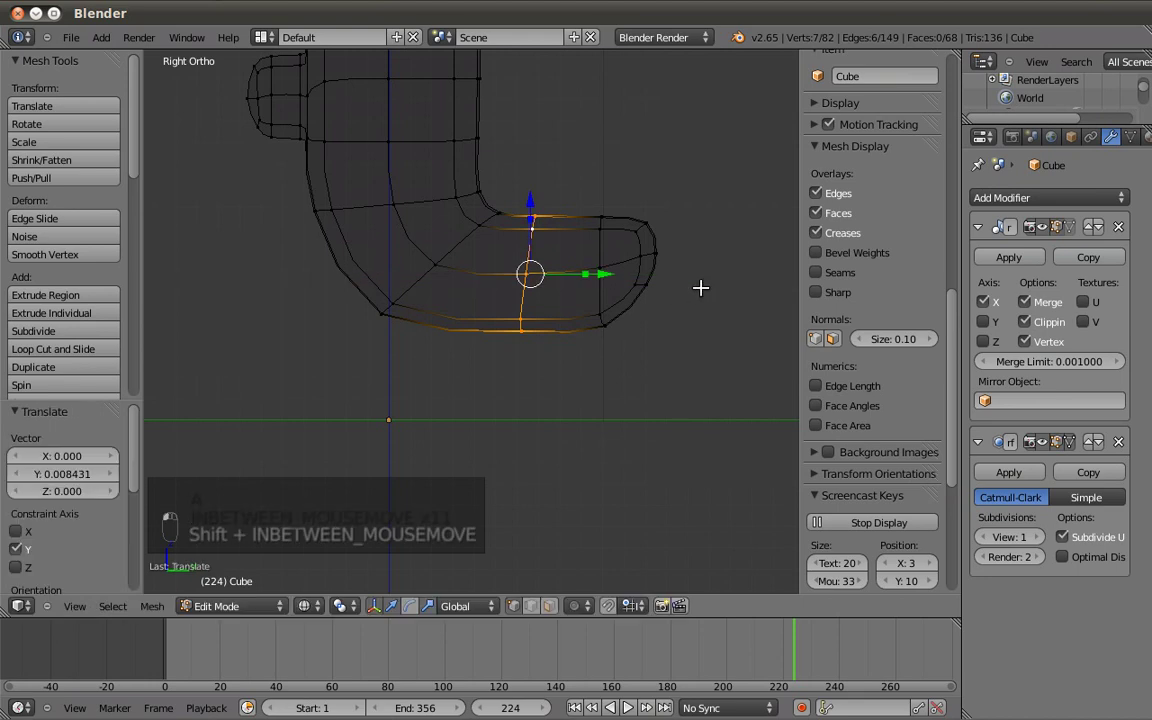
{"action": "key", "text": "r"}
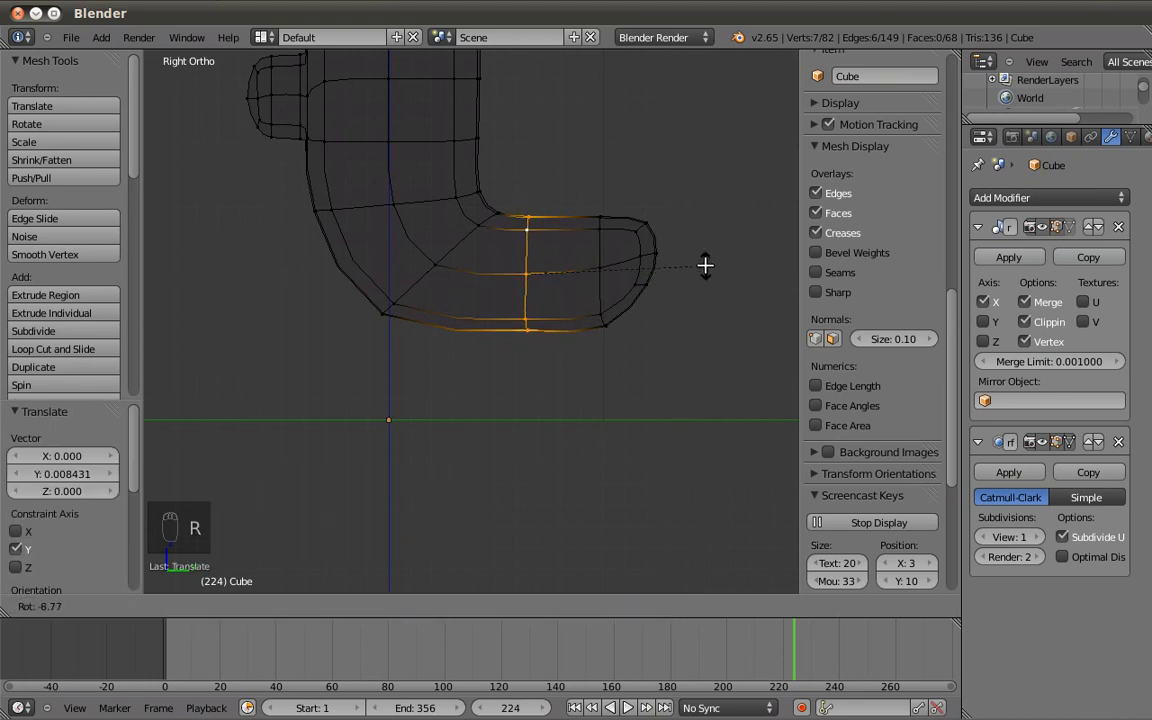
{"action": "right_click", "coordinate": [705, 265]}
{"action": "key", "text": "a"}
Select the rounded tip of the foot and move it about 0.076 outward along Y.
{"action": "key", "text": "b"}
{"action": "left_click_drag", "start_coordinate": [573, 180], "coordinate": [663, 362]}
{"action": "left_click_drag", "start_coordinate": [694, 262], "coordinate": [725, 263]}
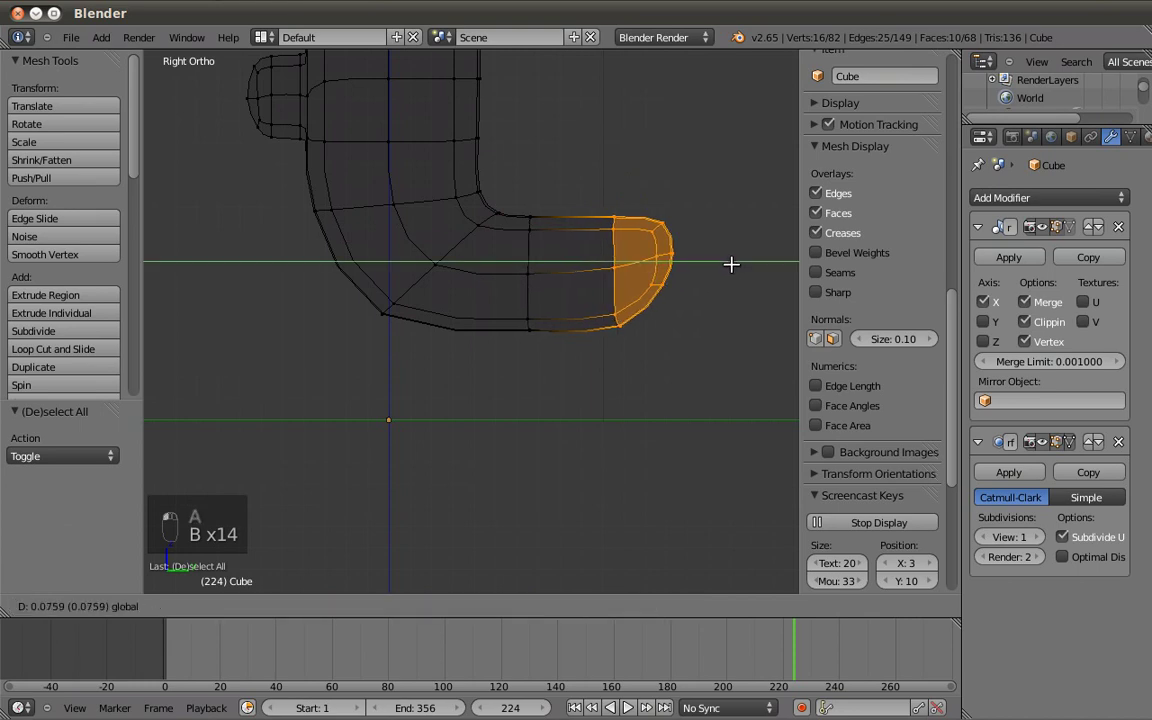
{"action": "left_click", "coordinate": [731, 264]}
{"action": "key", "text": "a"}
{"action": "mouse_move", "coordinate": [530, 373]}
{"action": "middle_mouse_down"}
{"action": "mouse_move", "coordinate": [437, 321]}
{"action": "mouse_move", "coordinate": [427, 293]}
{"action": "mouse_move", "coordinate": [512, 205]}
{"action": "mouse_move", "coordinate": [486, 235]}
{"action": "middle_mouse_up"}
{"action": "key", "text": "z"}
{"action": "middle_click_drag", "start_coordinate": [539, 272], "coordinate": [478, 311]}
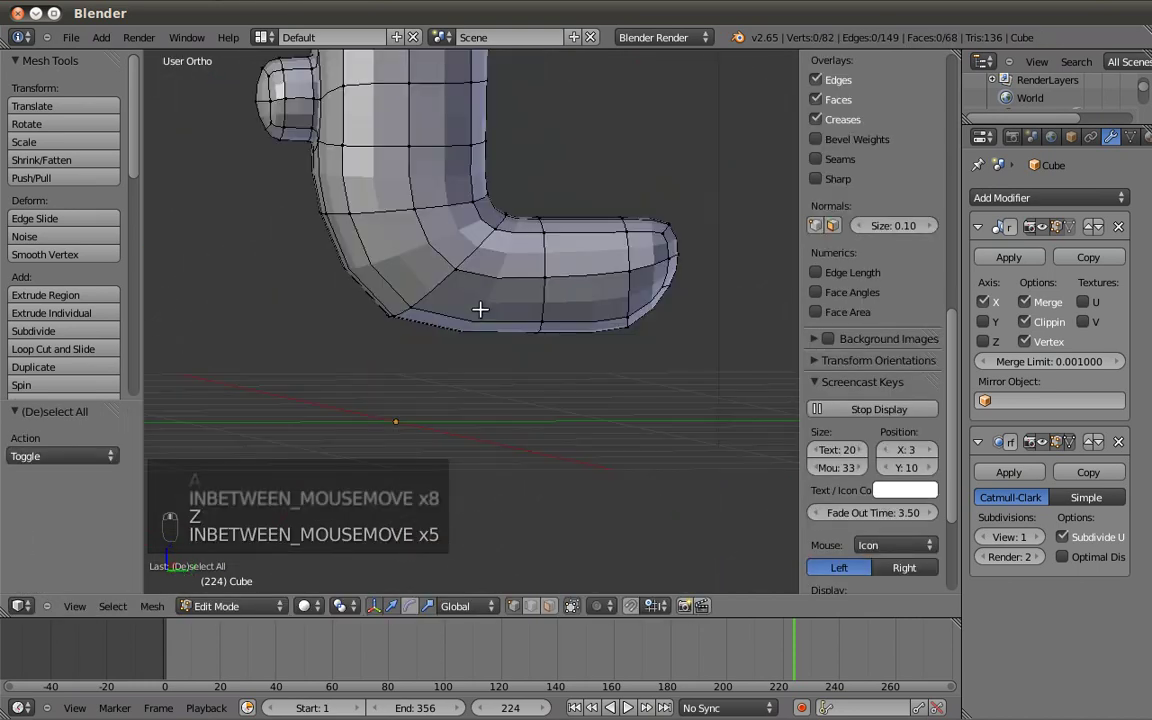
Add two edge loops around the foot, one midway along its front section and one midway between that section and the bend.
{"action": "key", "text": "KP_3"}
{"action": "scroll", "coordinate": [540, 275], "scroll_direction": "down", "scroll_amount": 2}
{"action": "key", "text": "z"}
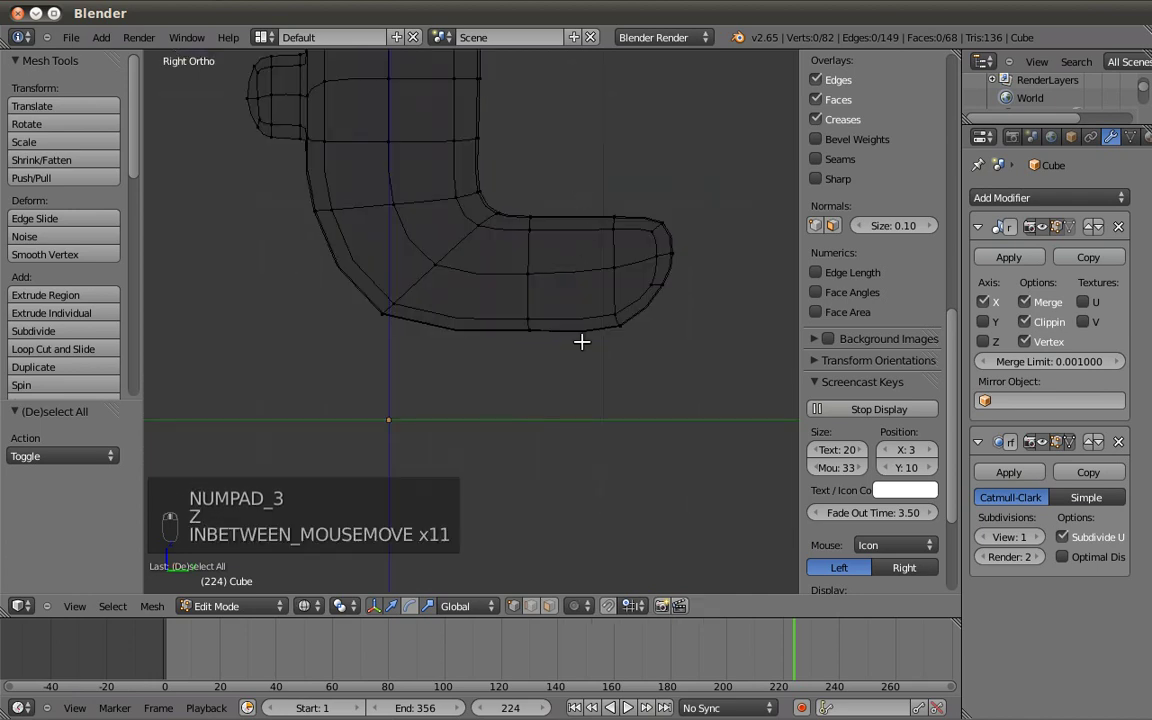
{"action": "key", "text": "ctrl+r"}
{"action": "left_click", "coordinate": [576, 327]}
{"action": "left_click", "coordinate": [555, 334]}
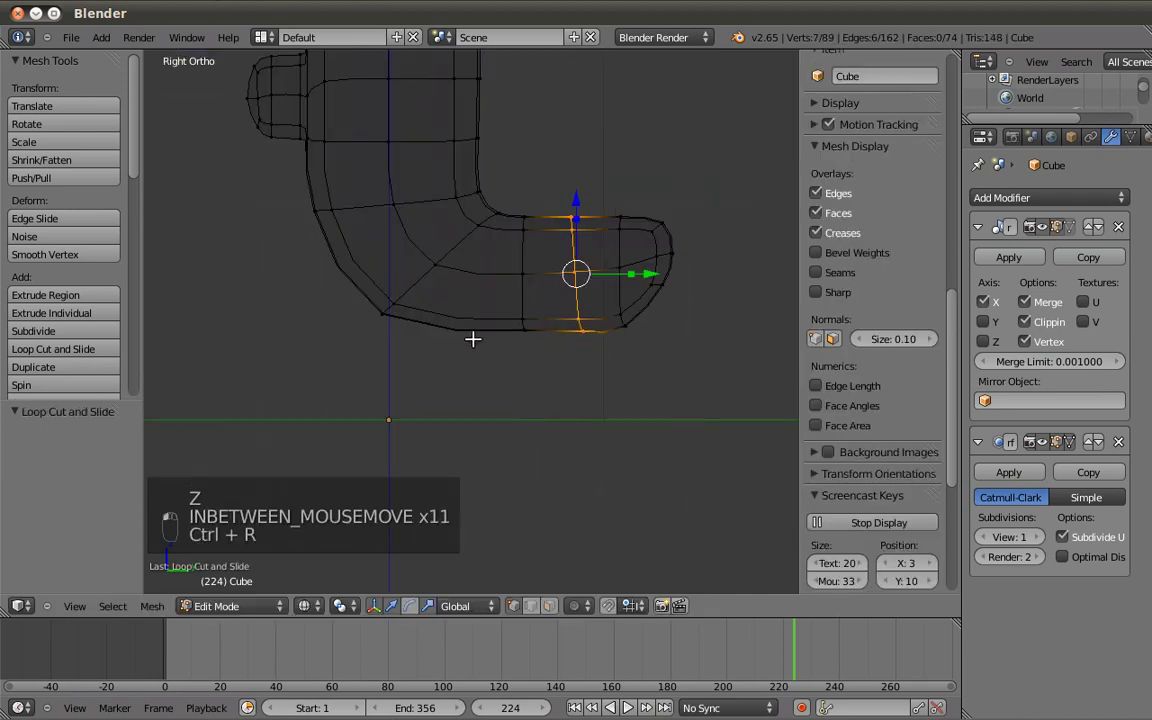
{"action": "key", "text": "a"}
{"action": "key", "text": "ctrl+r"}
{"action": "left_click", "coordinate": [479, 325]}
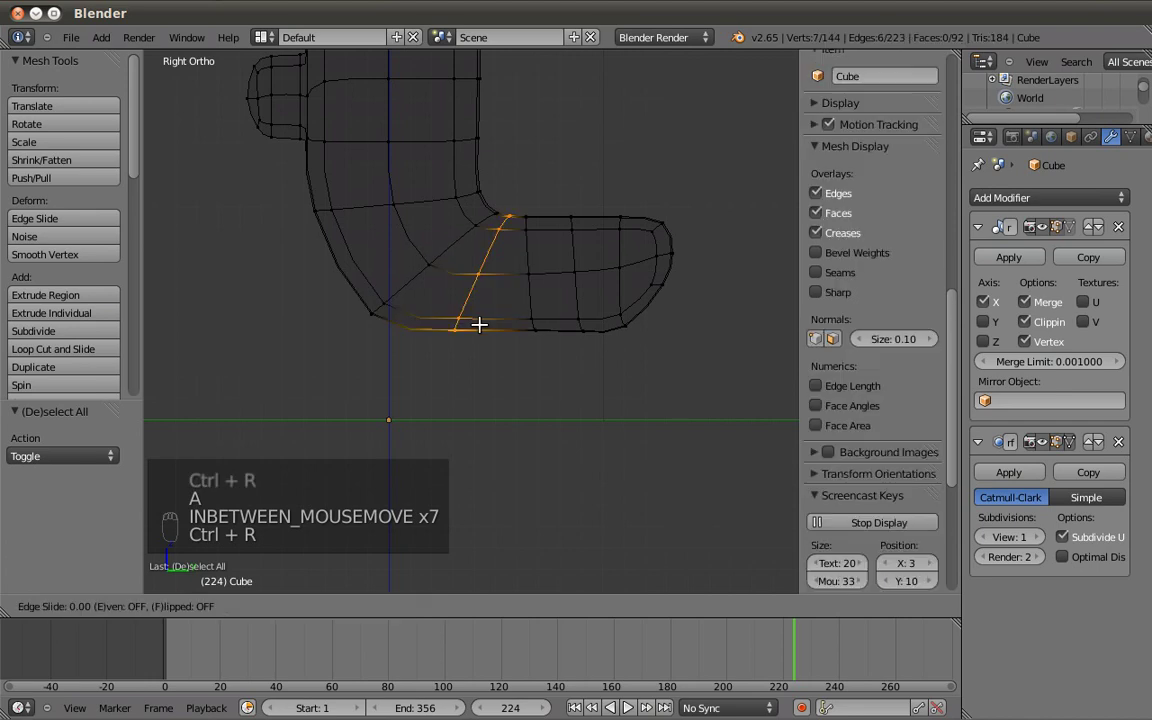
{"action": "left_click", "coordinate": [479, 325]}
{"action": "key", "text": "a"}
Select the vertices of one outer face near the bend and one near the tip on the foot's underside.
{"action": "mouse_move", "coordinate": [489, 316]}
{"action": "middle_mouse_down"}
{"action": "mouse_move", "coordinate": [517, 234]}
{"action": "mouse_move", "coordinate": [424, 303]}
{"action": "mouse_move", "coordinate": [475, 204]}
{"action": "mouse_move", "coordinate": [540, 244]}
{"action": "middle_mouse_up"}
{"action": "key", "text": "z"}
{"action": "scroll", "coordinate": [530, 175], "scroll_direction": "up", "scroll_amount": 3}
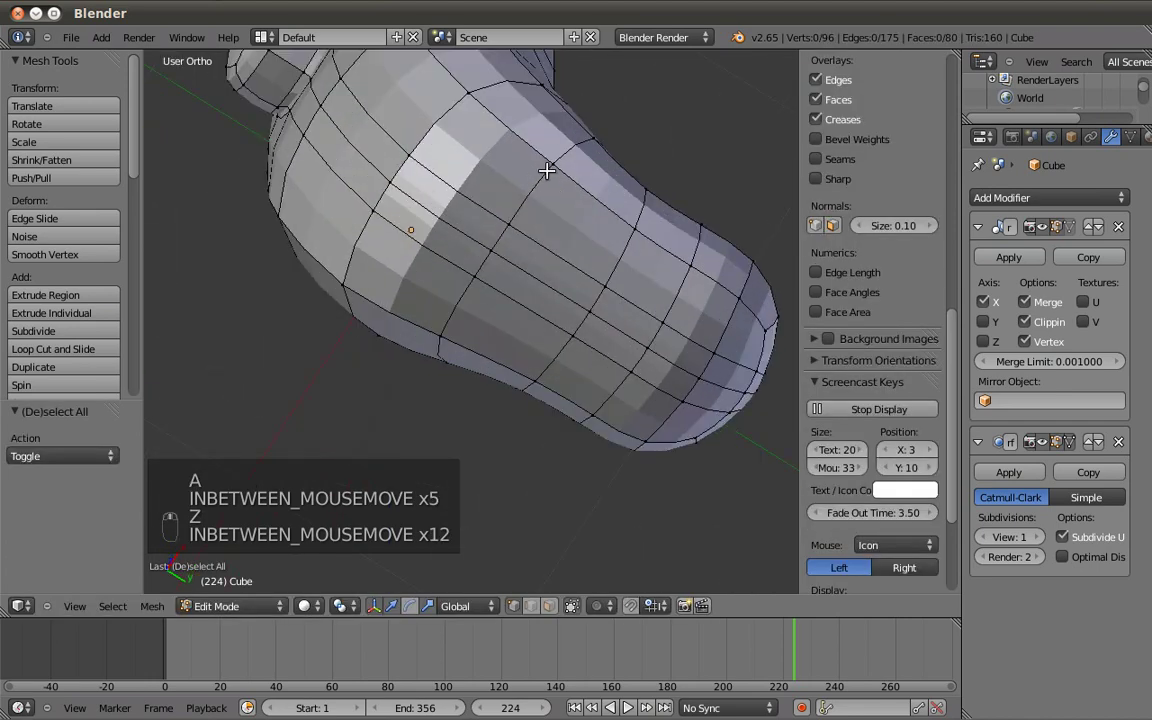
{"action": "right_click", "coordinate": [550, 152]}
{"action": "key", "text": "a"}
{"action": "right_click", "coordinate": [504, 229], "text": "shift"}
{"action": "right_click", "coordinate": [553, 161], "text": "shift"}
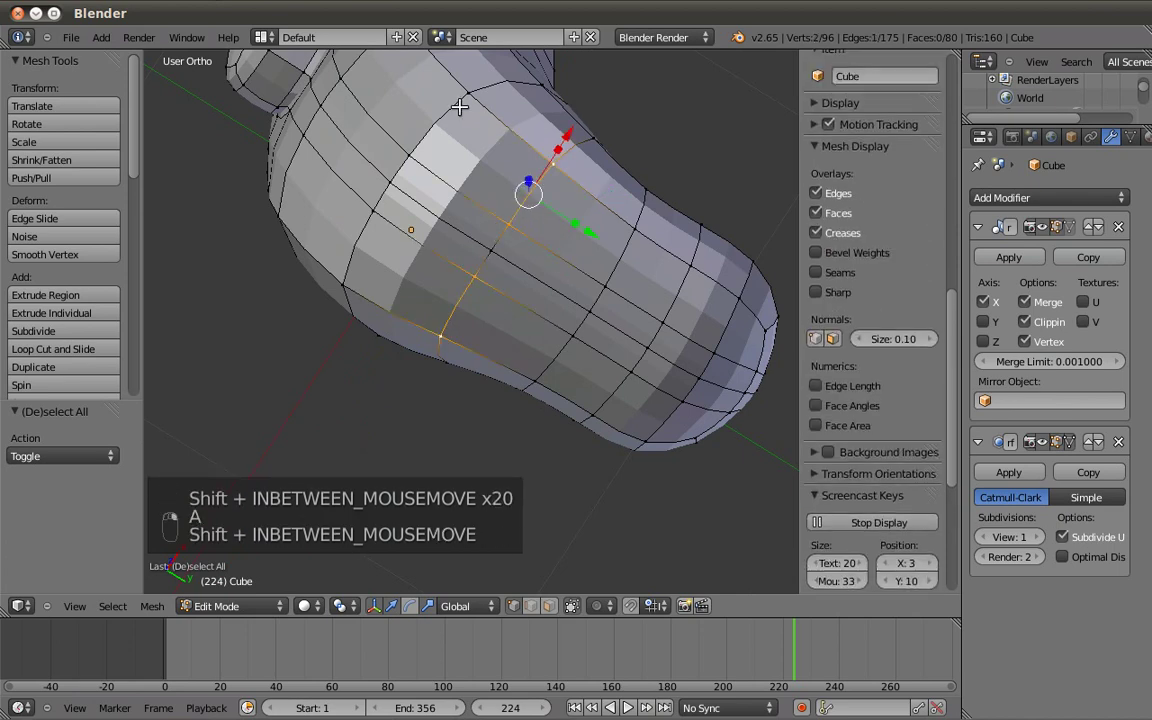
{"action": "right_click", "coordinate": [415, 156], "text": "shift"}
{"action": "middle_click_drag", "start_coordinate": [506, 251], "coordinate": [494, 270], "text": "shift"}
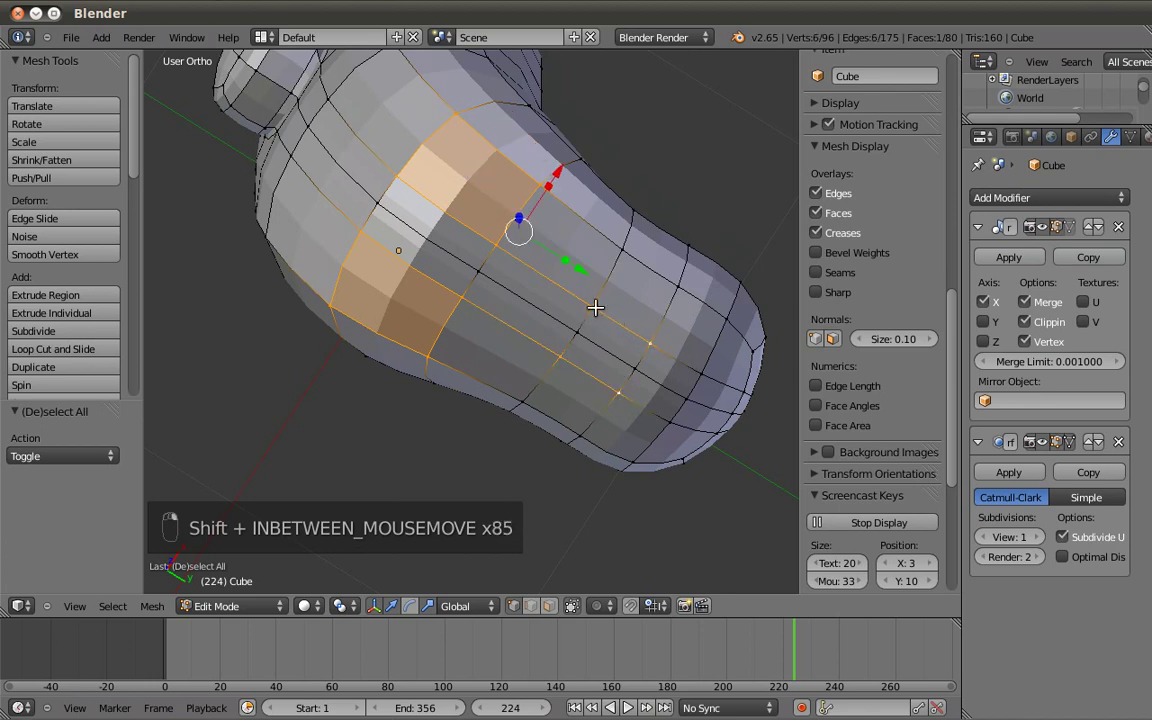
{"action": "right_click", "coordinate": [650, 335], "text": "shift"}
{"action": "middle_click_drag", "start_coordinate": [650, 335], "coordinate": [595, 345]}
Extrude the two selected underside faces once in place and twice downward, by about 0.53 and 0.75, to form front and rear legs.
{"action": "key", "text": "KP_1"}
{"action": "key", "text": "KP_3"}
{"action": "key", "text": "e"}
{"action": "right_click", "coordinate": [532, 355]}
{"action": "scroll", "coordinate": [514, 327], "scroll_direction": "down", "scroll_amount": 1}
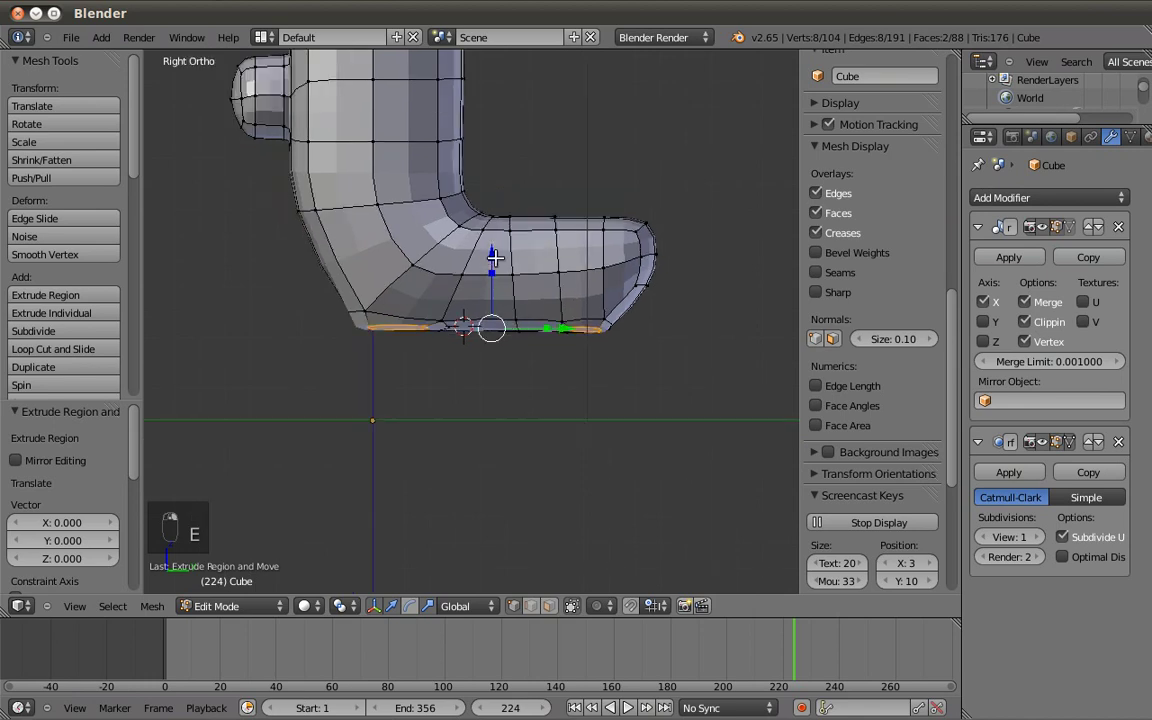
{"action": "key", "text": "e"}
{"action": "left_click", "coordinate": [495, 360]}
{"action": "key", "text": "e"}
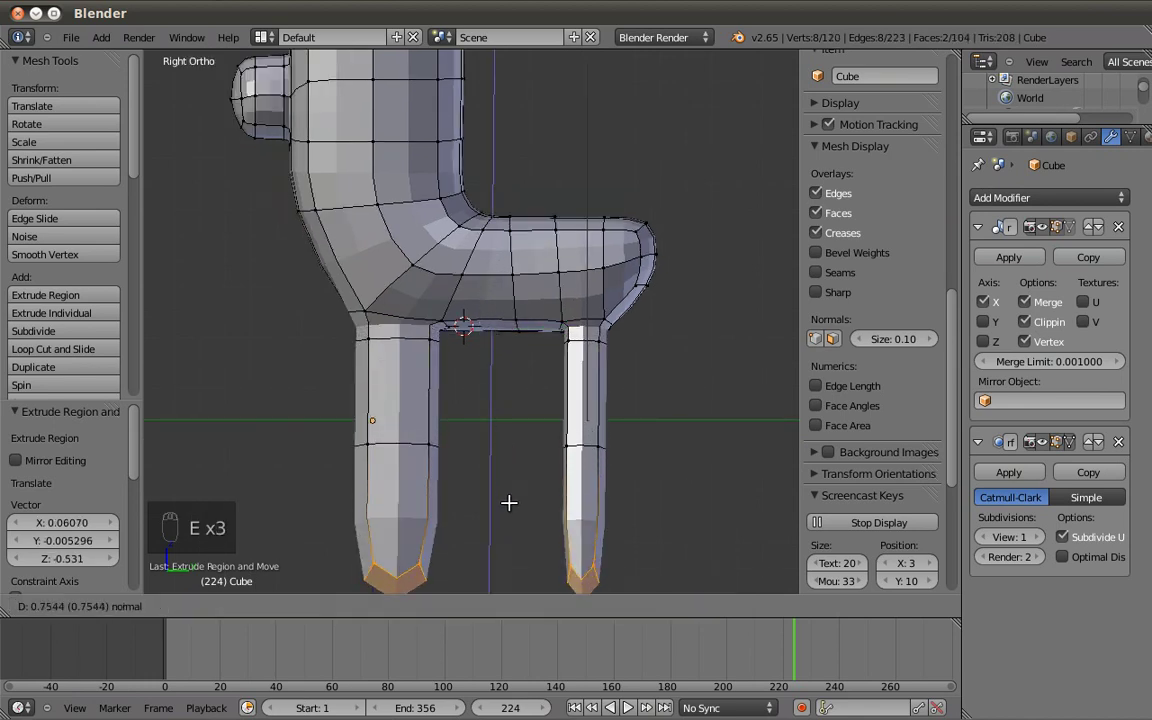
{"action": "left_click", "coordinate": [509, 503]}
{"action": "scroll", "coordinate": [481, 398], "scroll_direction": "down", "scroll_amount": 3}
{"action": "scroll", "coordinate": [465, 386], "scroll_direction": "up", "scroll_amount": 3}
Select the edge loop at the top of the front leg and scale it down to about 0.57.
{"action": "key", "text": "a"}
{"action": "key", "text": "z"}
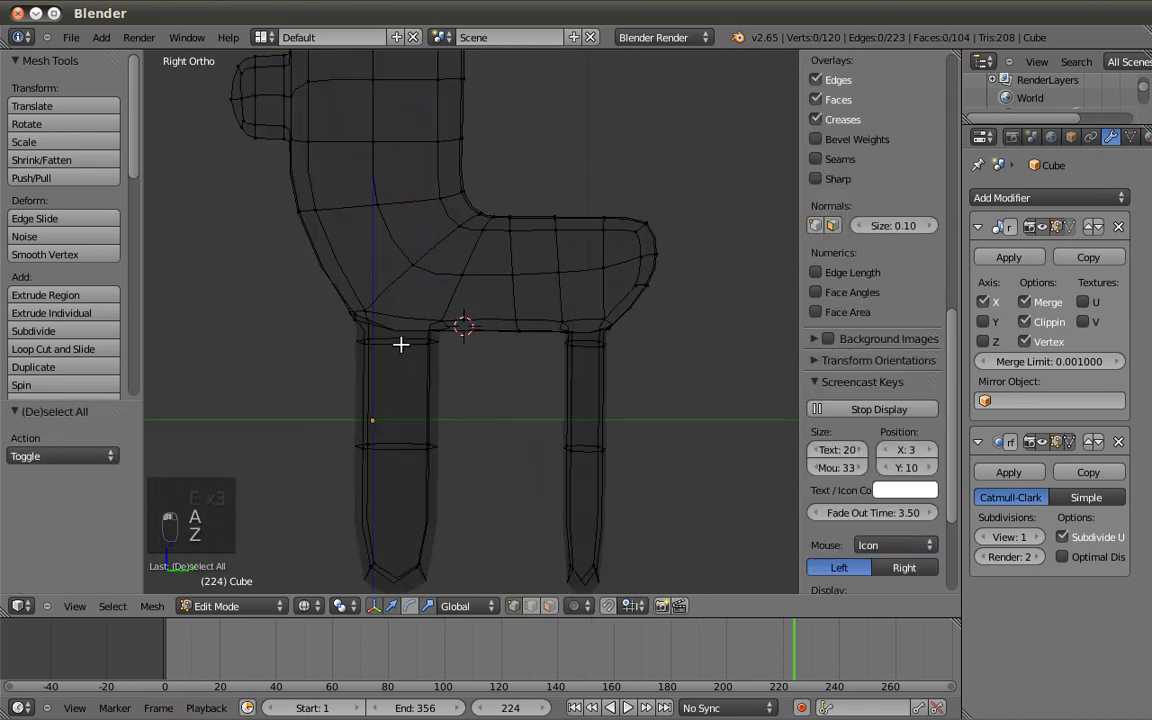
{"action": "right_click", "coordinate": [426, 340], "text": "alt"}
{"action": "key", "text": "z"}
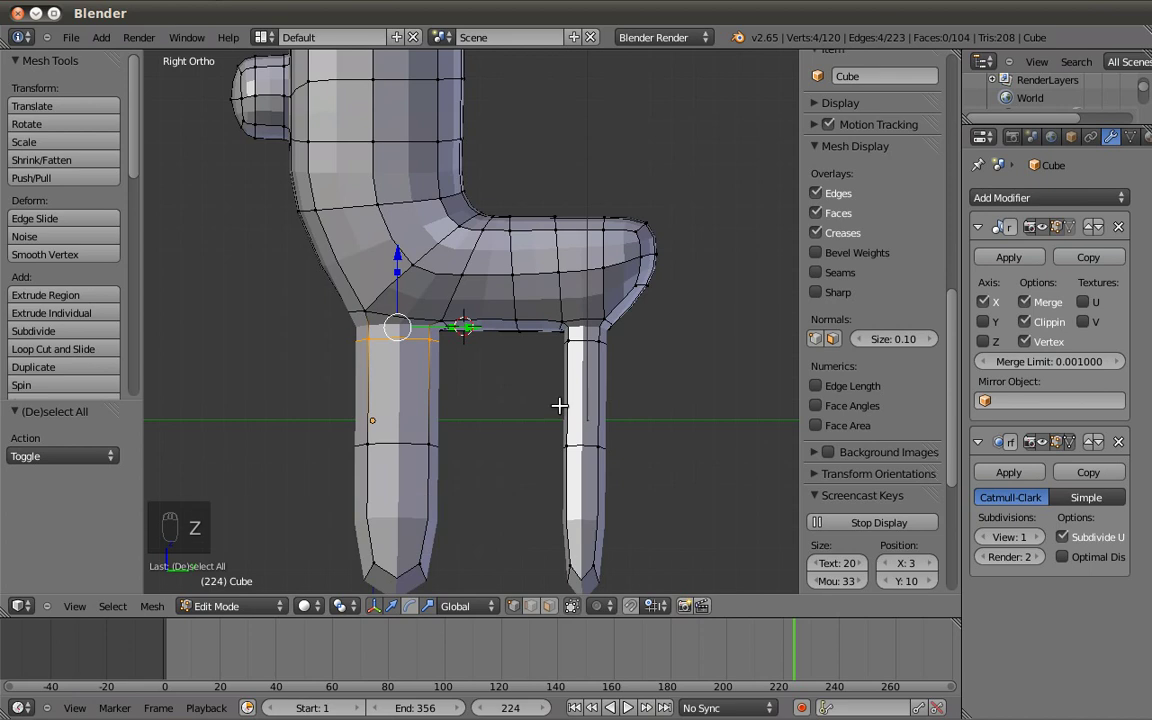
{"action": "key", "text": "s"}
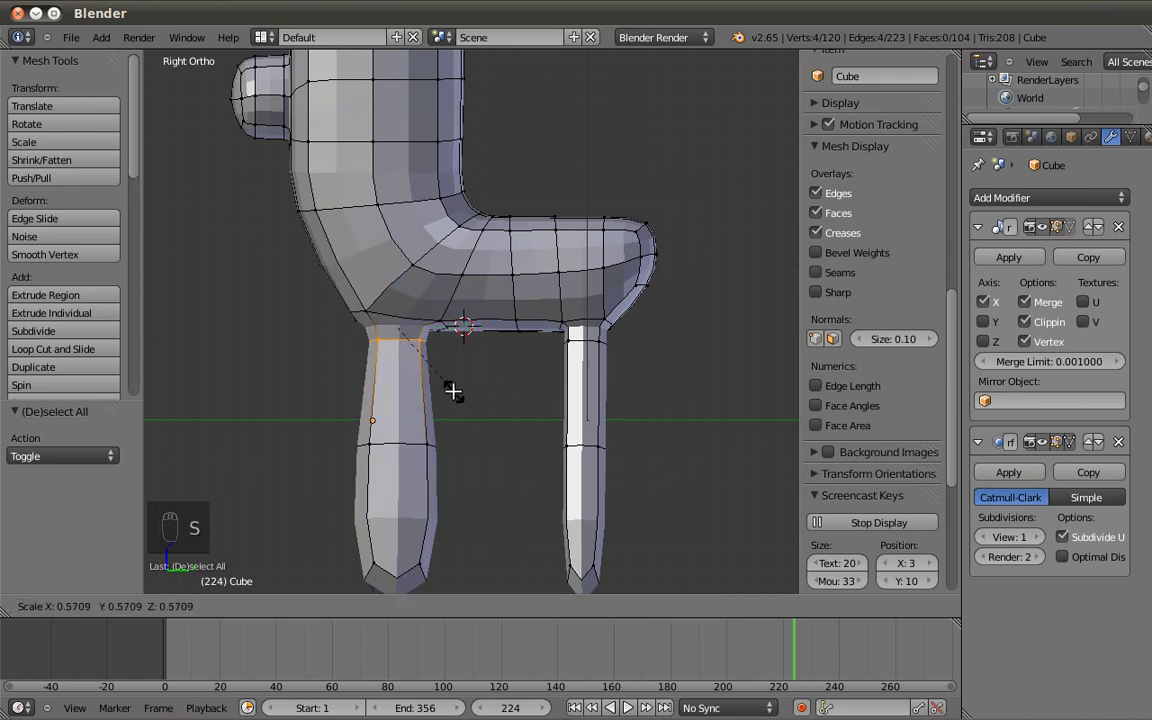
{"action": "left_click", "coordinate": [445, 386]}
Select the edge loop midway down the front leg and scale it to 0.551.
{"action": "key", "text": "a"}
{"action": "right_click", "coordinate": [410, 441], "text": "alt+shift"}
{"action": "key", "text": "s"}
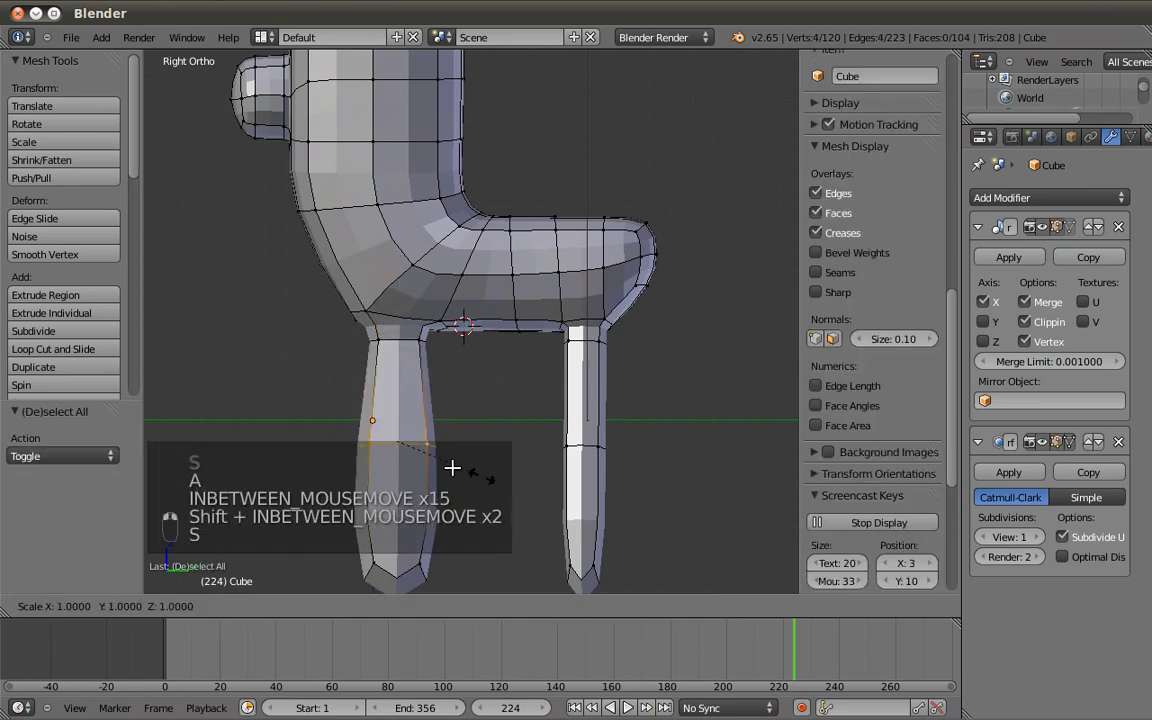
{"action": "left_click", "coordinate": [441, 462]}
Add the front leg's bottom end to the selected middle loop and move this lower half 0.236 down along Z.
{"action": "middle_click_drag", "start_coordinate": [476, 458], "coordinate": [504, 392], "text": "shift"}
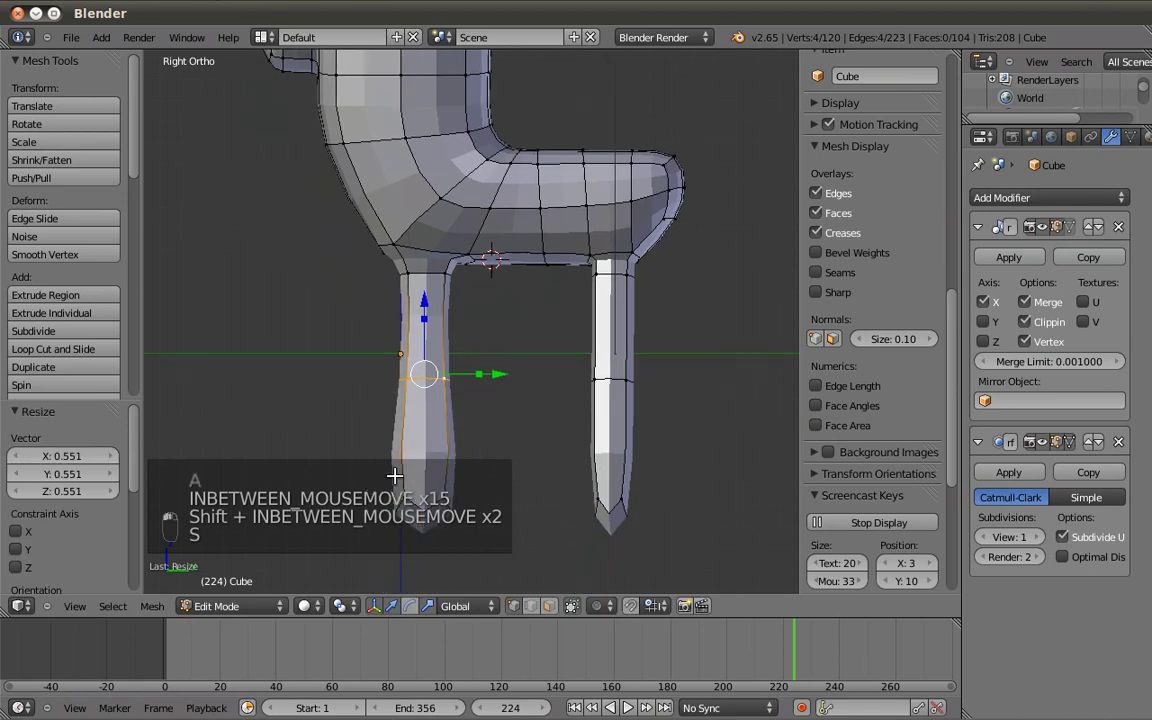
{"action": "key", "text": "z"}
{"action": "key", "text": "b"}
{"action": "left_click_drag", "start_coordinate": [372, 439], "coordinate": [477, 539]}
{"action": "key", "text": "z"}
{"action": "left_click_drag", "start_coordinate": [420, 400], "coordinate": [425, 436]}
{"action": "middle_click_drag", "start_coordinate": [425, 436], "coordinate": [450, 318], "text": "shift"}
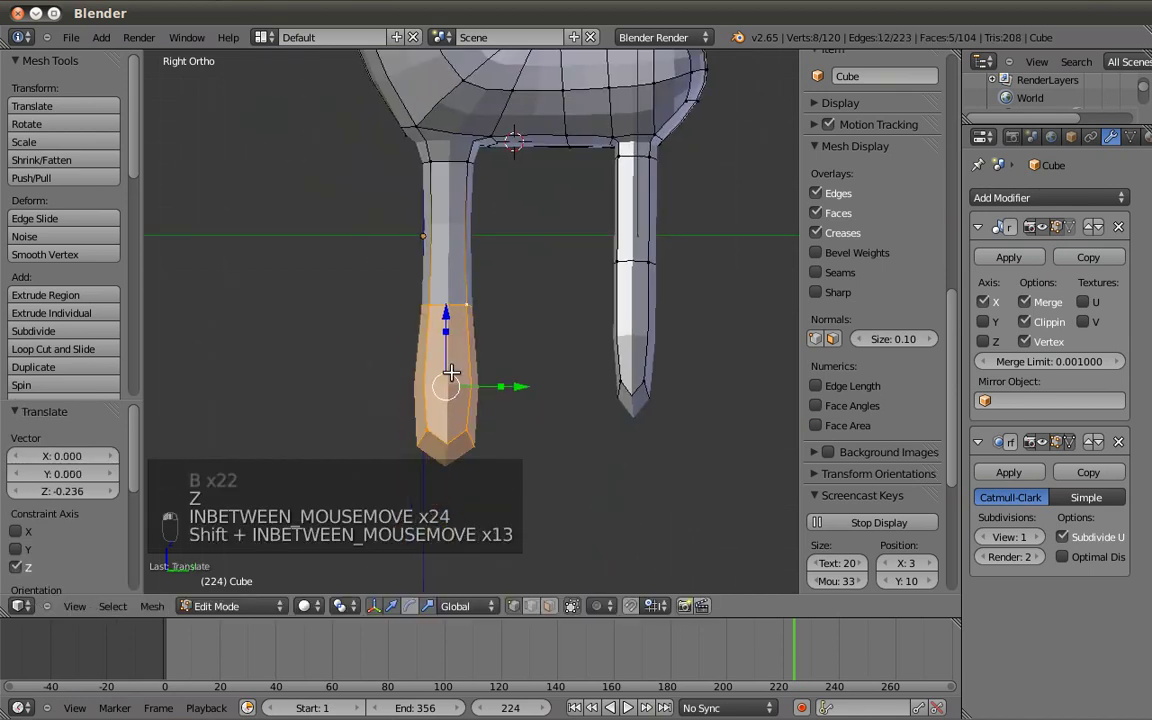
Add an edge loop around the lower half of the front leg and slide it down close to the bottom end.
{"action": "key", "text": "a"}
{"action": "key", "text": "z"}
{"action": "key", "text": "ctrl+r"}
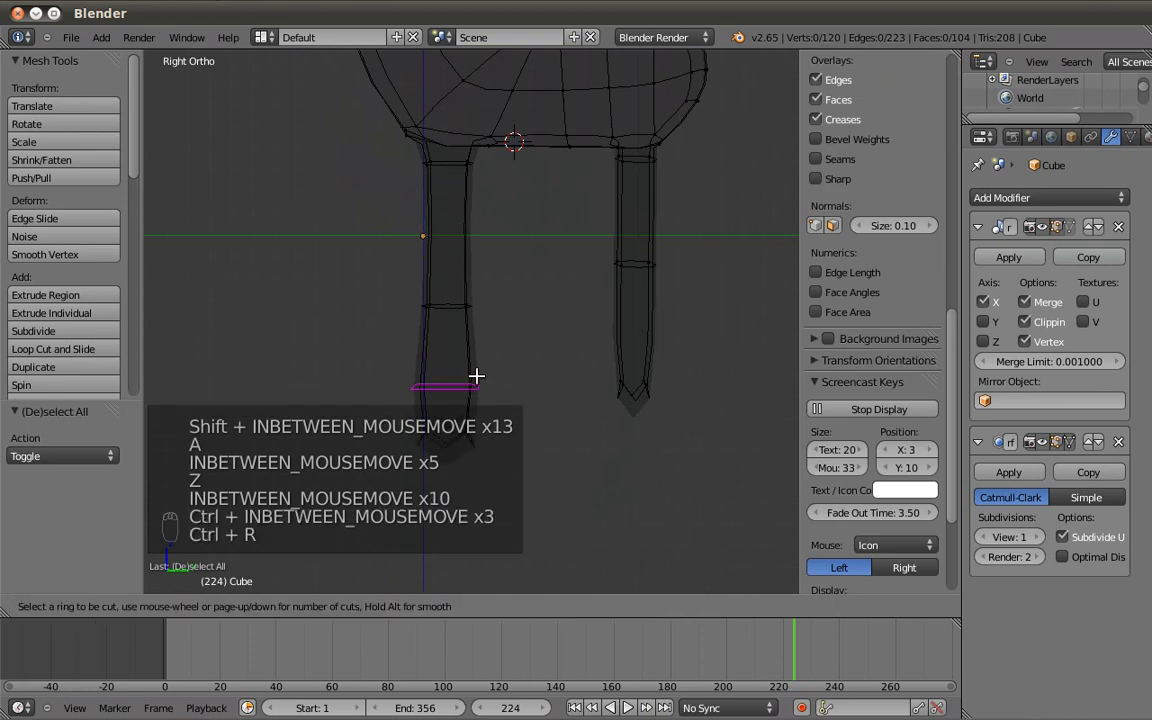
{"action": "left_click", "coordinate": [476, 376]}
{"action": "left_click", "coordinate": [476, 412]}
{"action": "key", "text": "a"}
{"action": "key", "text": "z"}
Select the bottom end of the front leg, including the loop just above it, and scale it to 0.753.
{"action": "scroll", "coordinate": [483, 365], "scroll_direction": "down", "scroll_amount": 2}
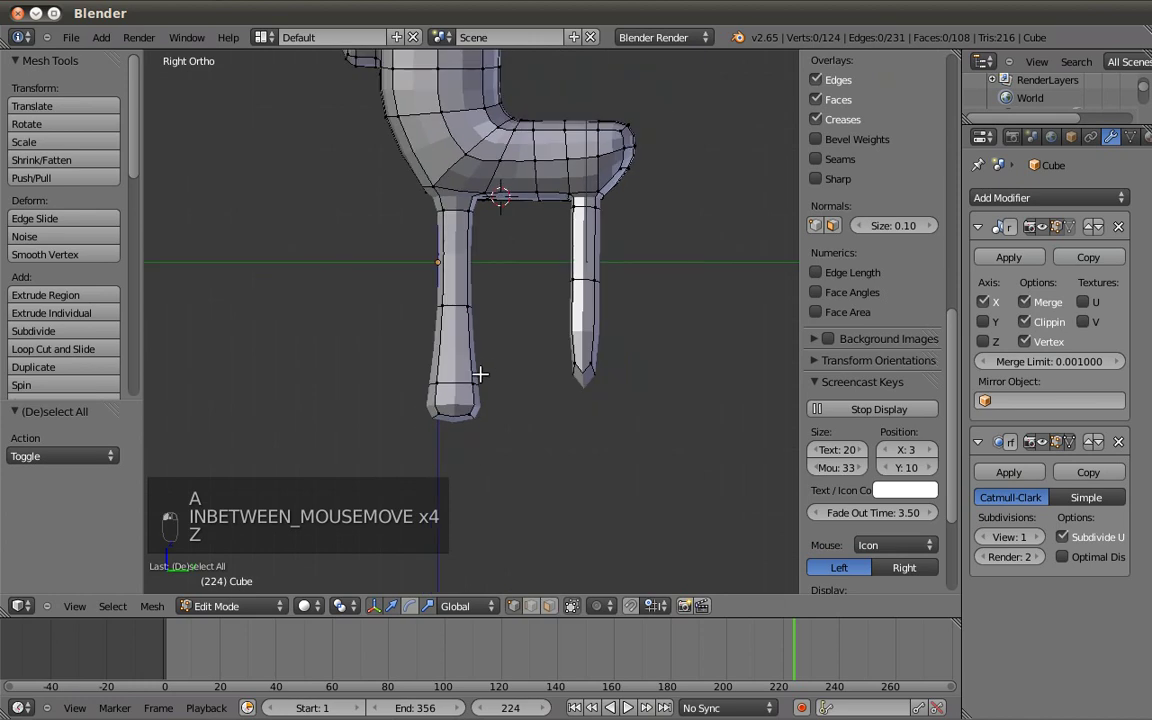
{"action": "key", "text": "z"}
{"action": "key", "text": "b"}
{"action": "left_click_drag", "start_coordinate": [400, 362], "coordinate": [519, 450]}
{"action": "key", "text": "s"}
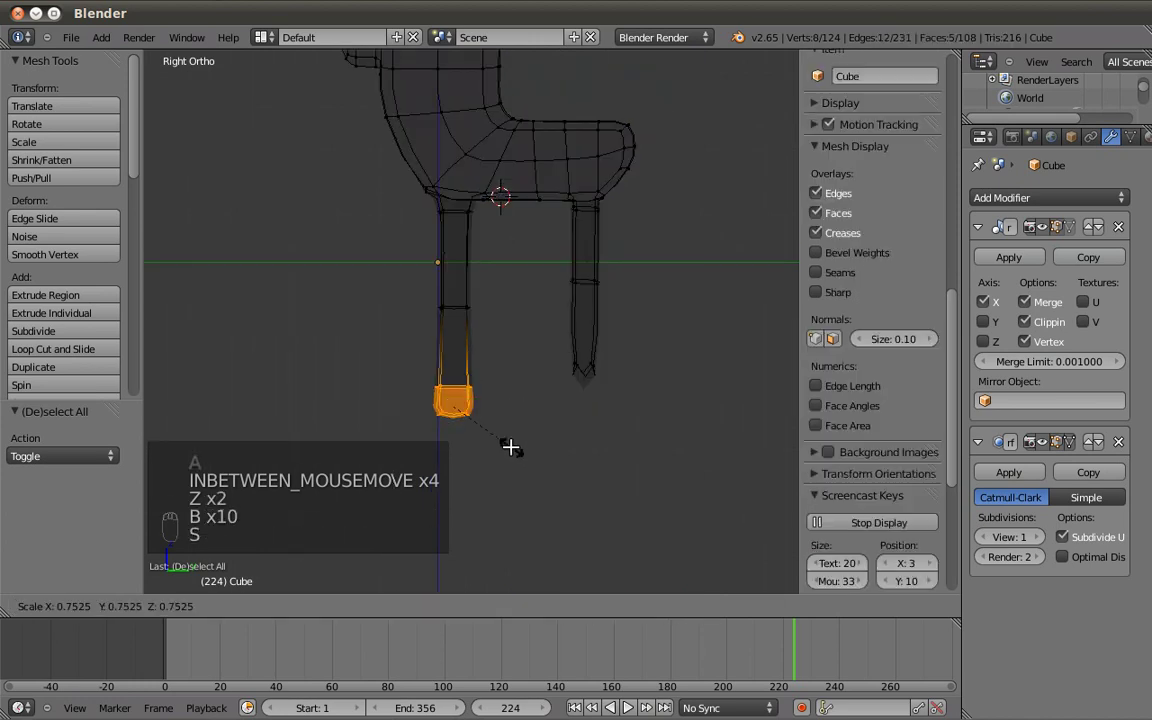
{"action": "left_click", "coordinate": [512, 447]}
{"action": "key", "text": "z"}
Move the front leg's bottom end inward along X and widen it along X.
{"action": "key", "text": "KP_1"}
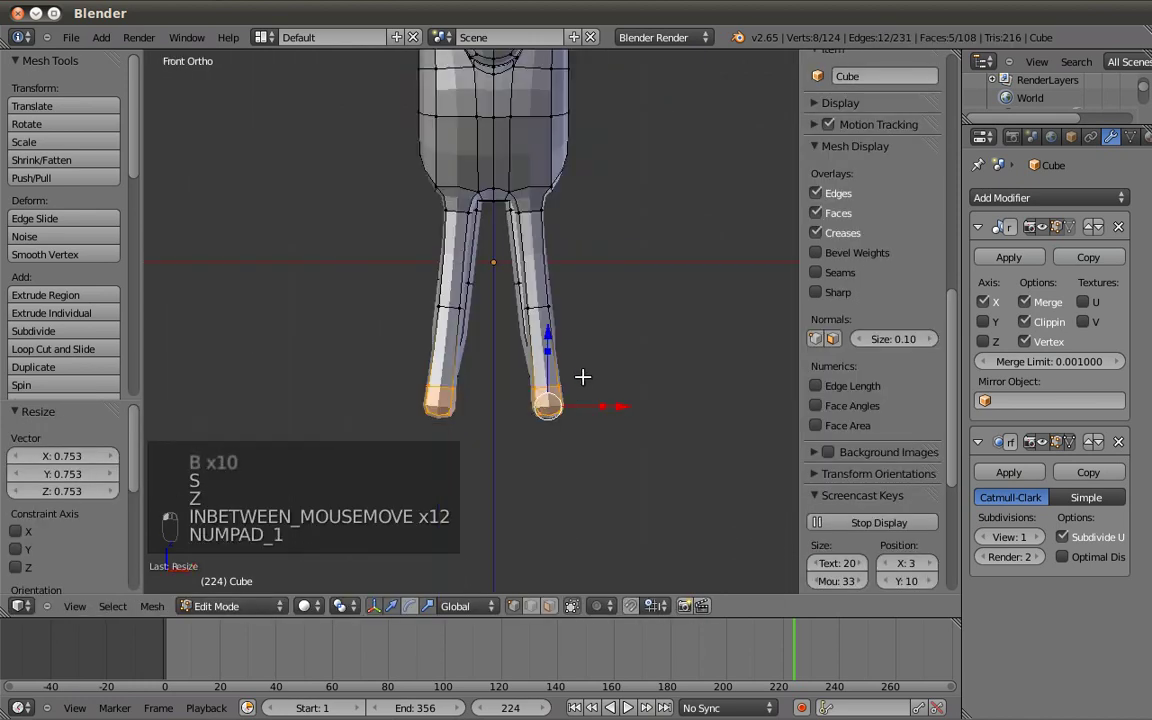
{"action": "left_click_drag", "start_coordinate": [656, 438], "coordinate": [622, 440]}
{"action": "key", "text": "s"}
{"action": "key", "text": "x"}
{"action": "left_click", "coordinate": [627, 440]}
{"action": "key", "text": "a"}
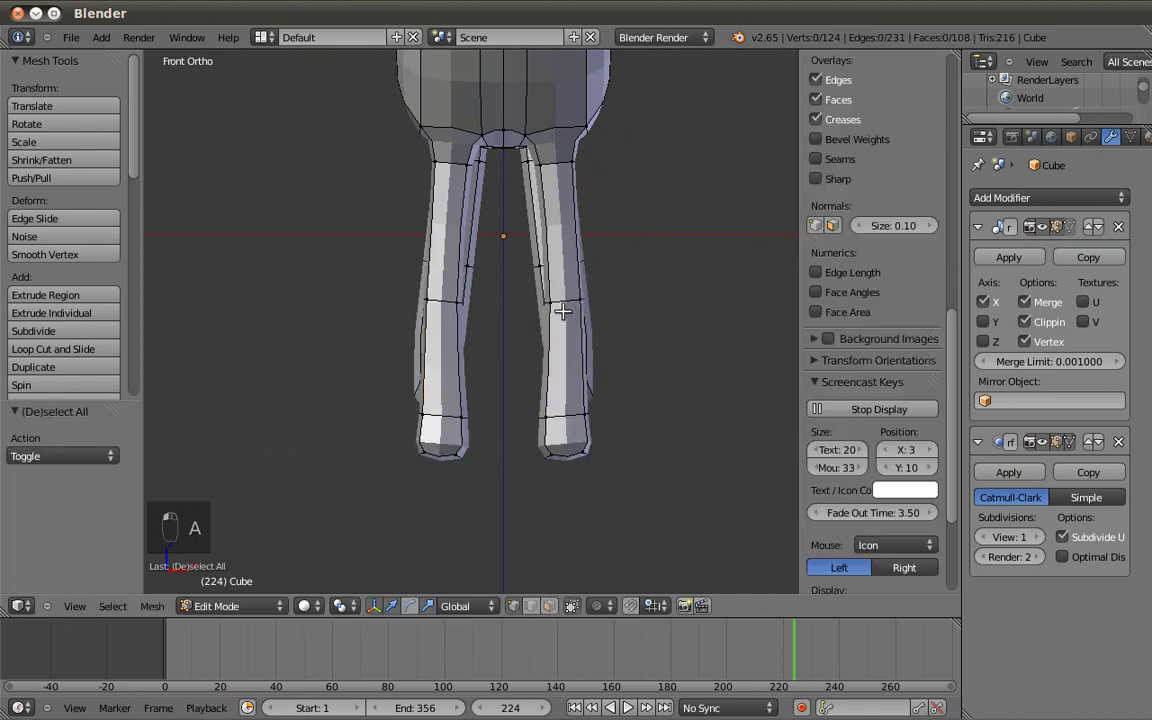
Select the front leg's middle edge loop and move it slightly inward along X.
{"action": "right_click", "coordinate": [563, 309], "text": "alt+shift"}
{"action": "left_click_drag", "start_coordinate": [652, 303], "coordinate": [643, 306]}
{"action": "key", "text": "KP_3"}
{"action": "key", "text": "a"}
Select the rear leg's middle loop together with its bottom end and move them about 0.16 down along Z.
{"action": "scroll", "coordinate": [630, 302], "scroll_direction": "up", "scroll_amount": 1}
{"action": "middle_click_drag", "start_coordinate": [630, 300], "coordinate": [536, 289], "text": "shift"}
{"action": "scroll", "coordinate": [538, 300], "scroll_direction": "down", "scroll_amount": 2}
{"action": "key", "text": "z"}
{"action": "right_click", "coordinate": [535, 300], "text": "alt+shift"}
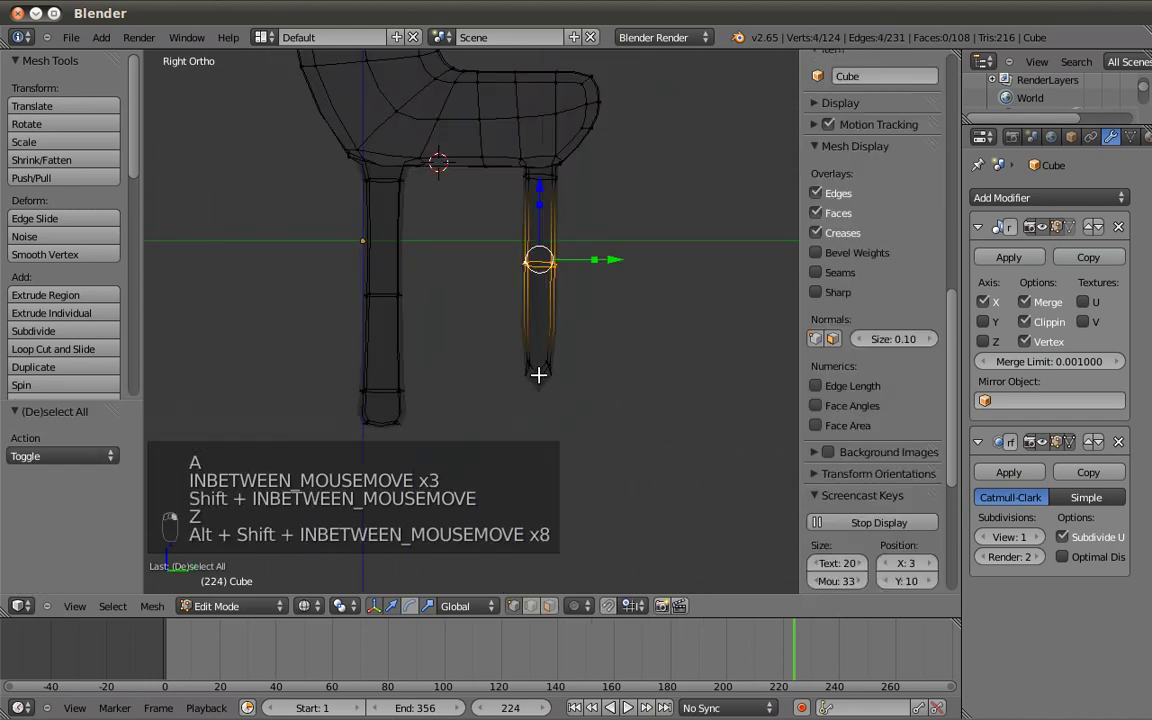
{"action": "key", "text": "b"}
{"action": "left_click_drag", "start_coordinate": [510, 338], "coordinate": [596, 388]}
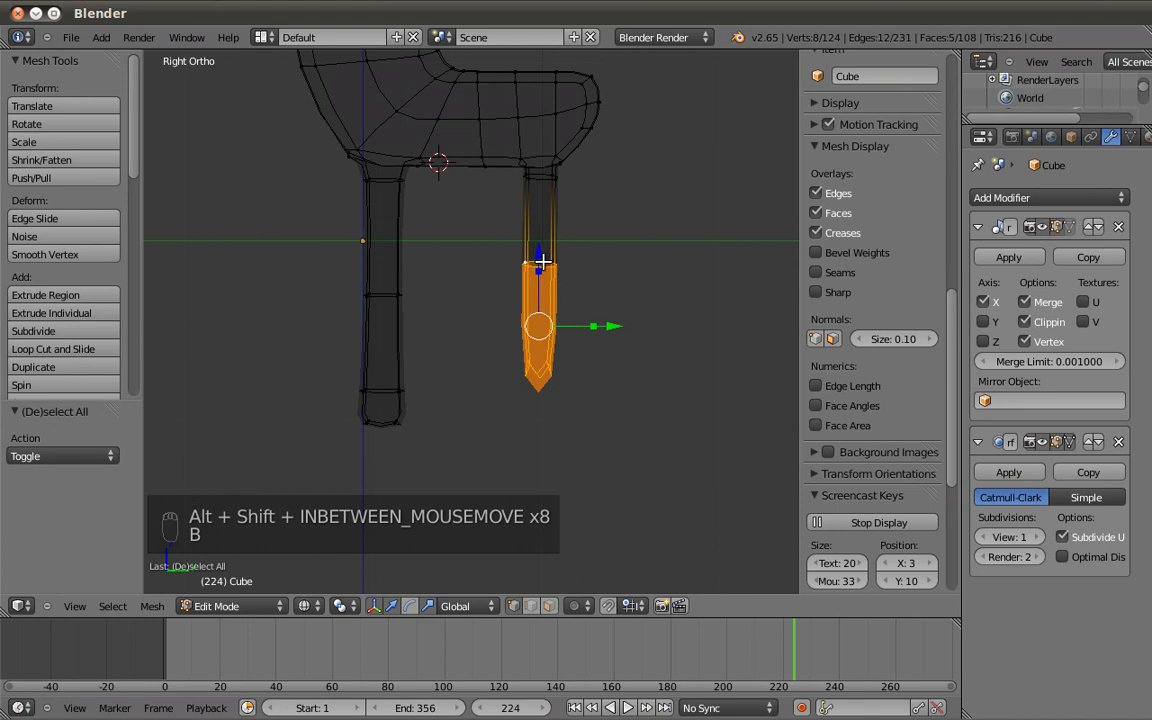
{"action": "key", "text": "g"}
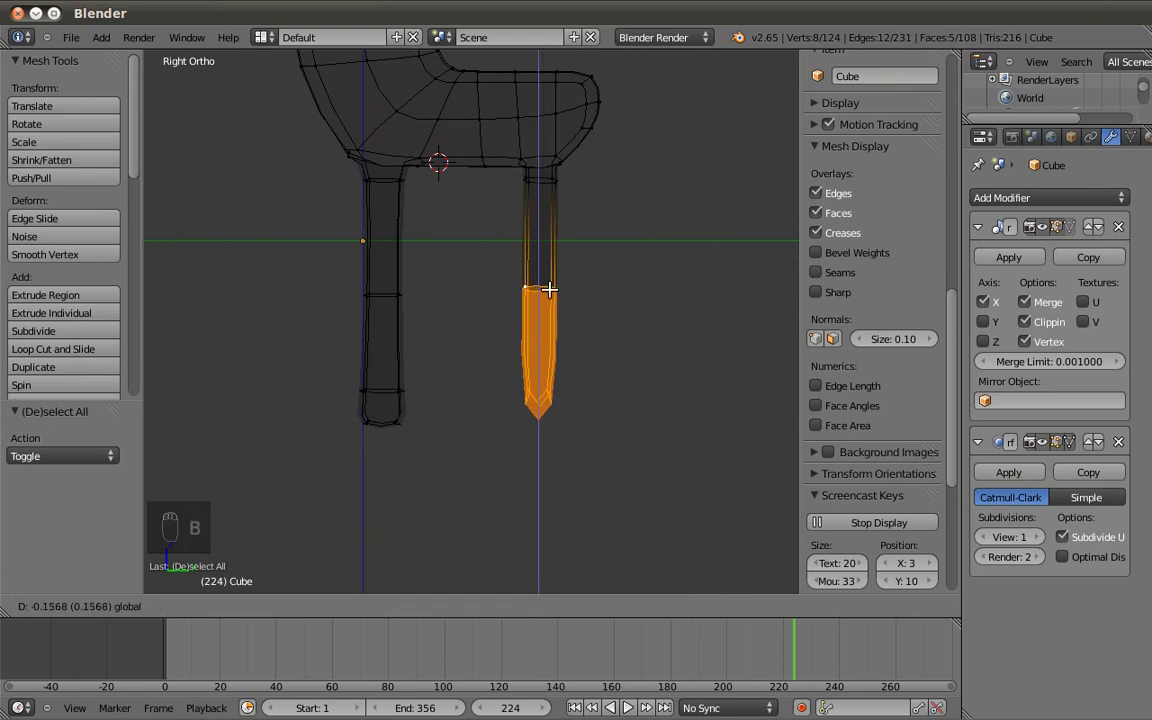
{"action": "left_click", "coordinate": [550, 290]}
Select the bottom face of the rear leg and extrude it about 0.05 downward.
{"action": "key", "text": "a"}
{"action": "key", "text": "b"}
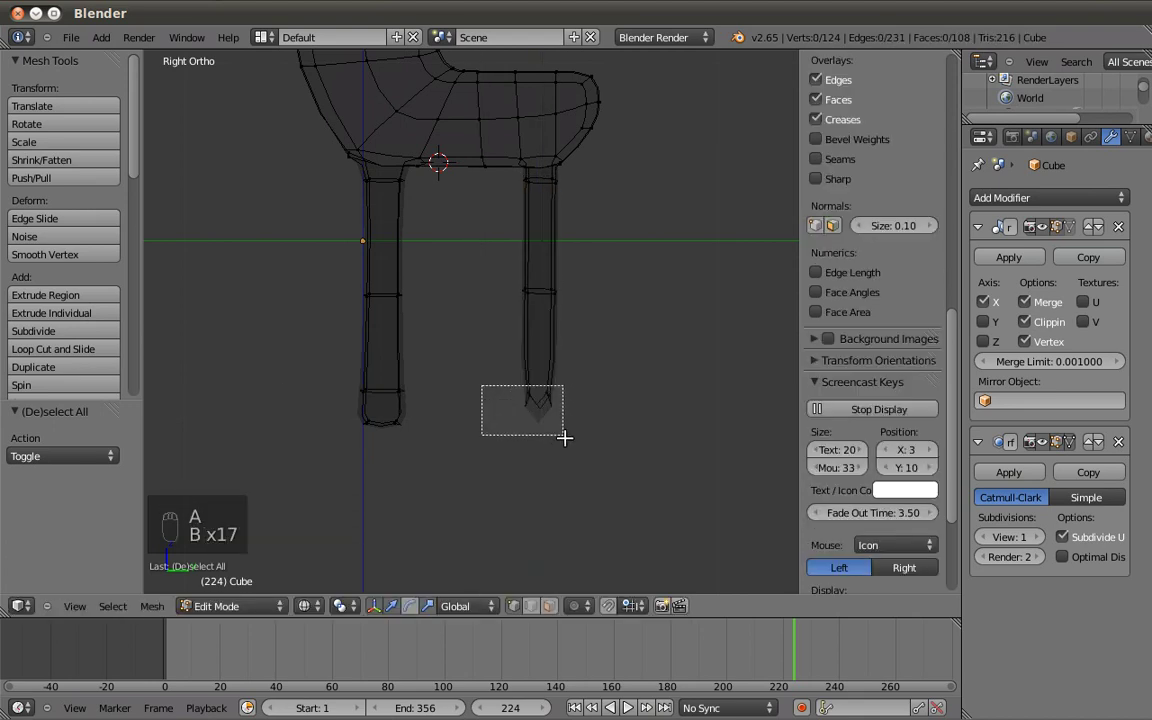
{"action": "left_click_drag", "start_coordinate": [565, 437], "coordinate": [565, 437]}
{"action": "key", "text": "e"}
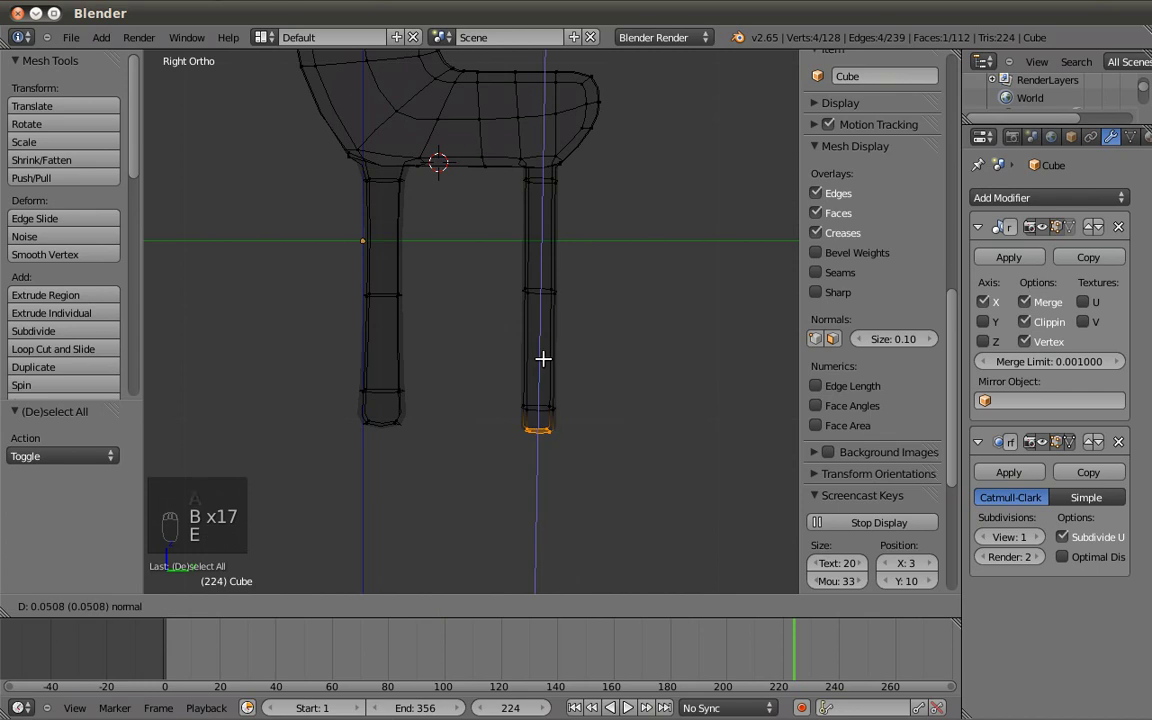
{"action": "left_click", "coordinate": [542, 406]}
Enlarge the edge loop just above the rear leg's bottom to about 1.2 and move it up along Z.
{"action": "key", "text": "a"}
{"action": "key", "text": "s"}
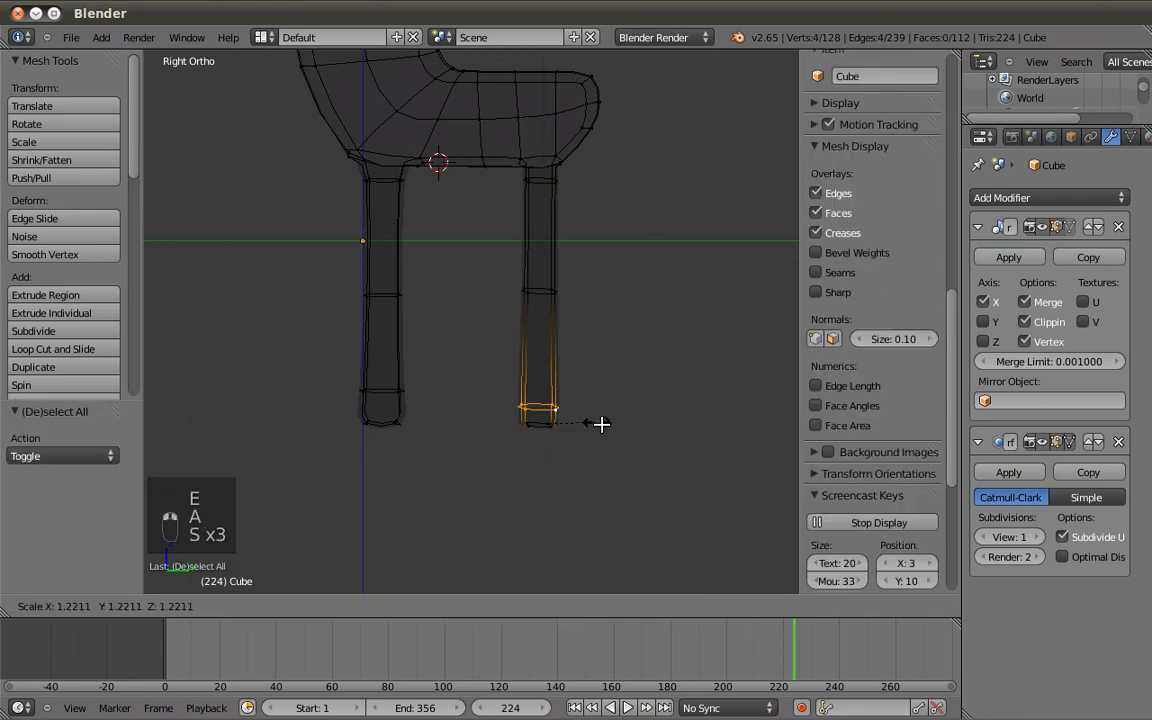
{"action": "left_click", "coordinate": [607, 426]}
{"action": "left_click_drag", "start_coordinate": [538, 352], "coordinate": [545, 326]}
{"action": "key", "text": "z"}
{"action": "key", "text": "a"}
Select the top edge loop of the front leg again and scale it down to about 0.72.
{"action": "scroll", "coordinate": [463, 209], "scroll_direction": "down", "scroll_amount": 1}
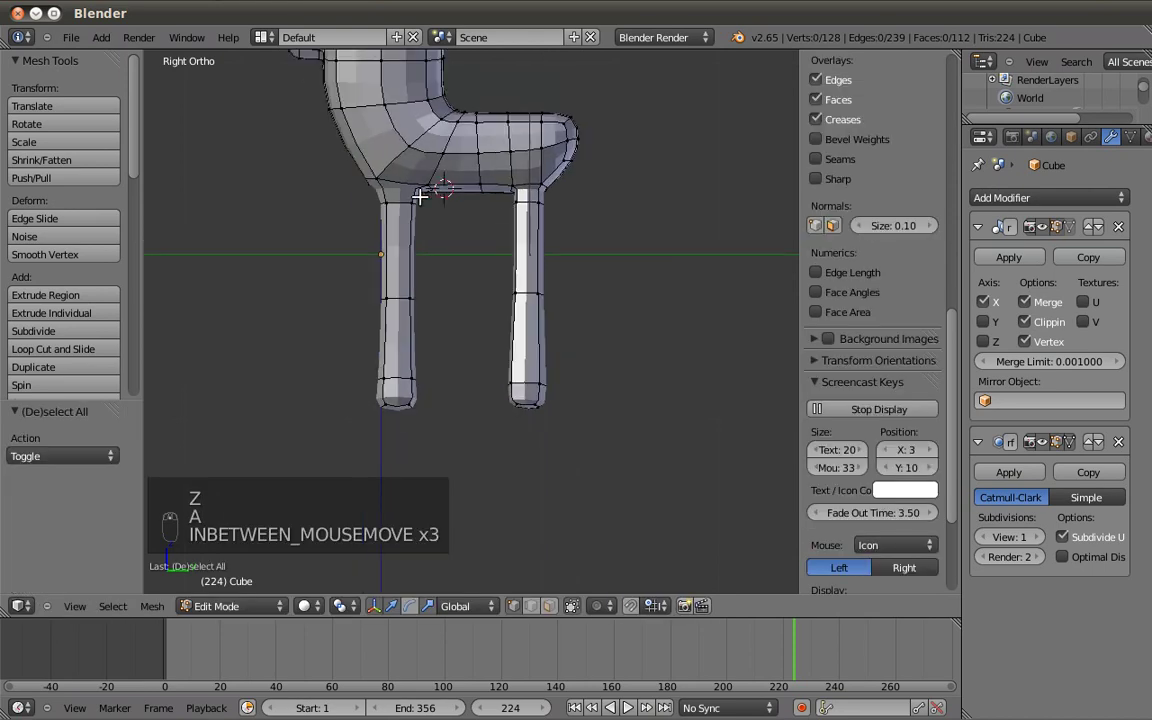
{"action": "right_click", "coordinate": [401, 203], "text": "alt+shift"}
{"action": "key", "text": "s"}
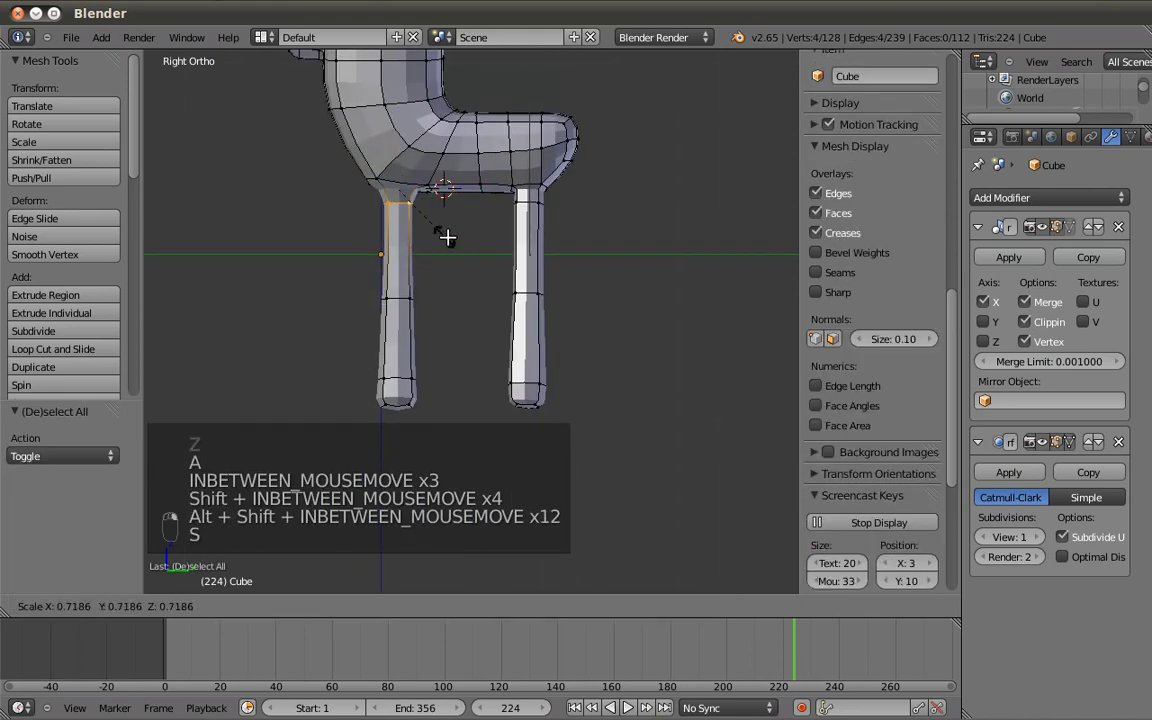
{"action": "left_click", "coordinate": [446, 238]}
{"action": "key", "text": "a"}
Select the upper corner vertices at the rear end of the horizontal body and move them about 0.07 inward along Y.
{"action": "middle_click_drag", "start_coordinate": [556, 158], "coordinate": [556, 274], "text": "shift"}
{"action": "scroll", "coordinate": [558, 273], "scroll_direction": "up", "scroll_amount": 1}
{"action": "scroll", "coordinate": [573, 260], "scroll_direction": "up", "scroll_amount": 1}
{"action": "key", "text": "z"}
{"action": "scroll", "coordinate": [602, 225], "scroll_direction": "up", "scroll_amount": 2}
{"action": "key", "text": "b"}
{"action": "left_click_drag", "start_coordinate": [553, 149], "coordinate": [676, 175]}
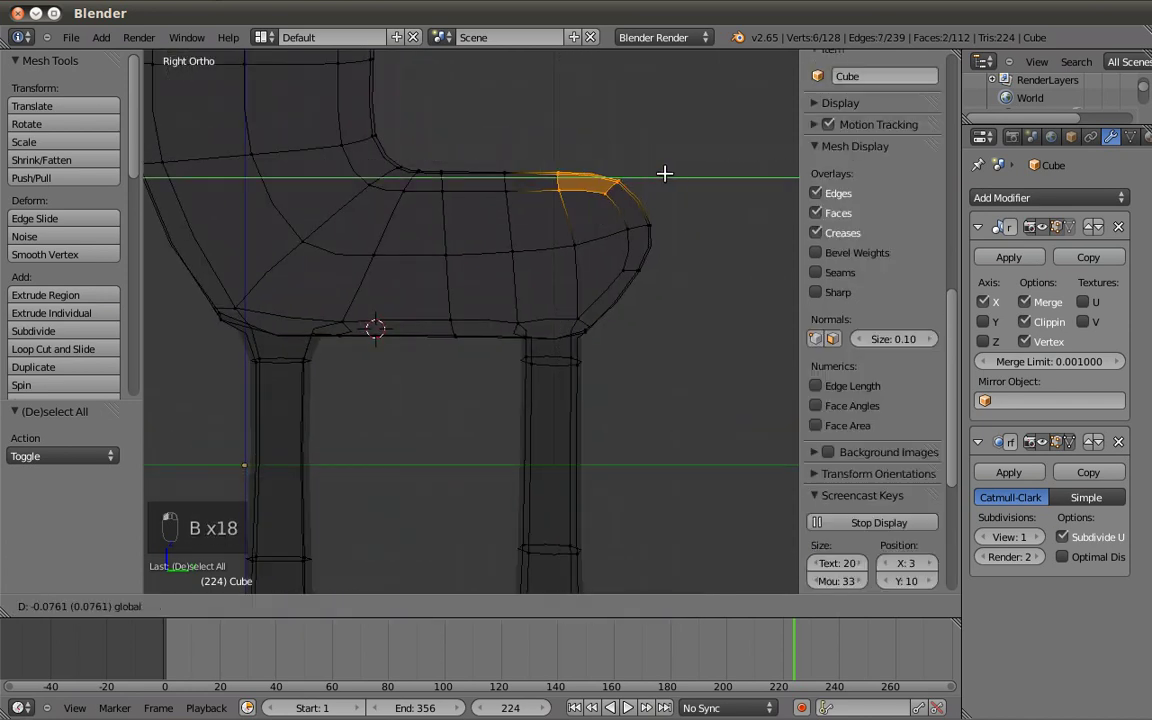
{"action": "left_click", "coordinate": [667, 174]}
{"action": "key", "text": "a"}
Select the lower vertices on the body's rear end and move them about 0.105 down.
{"action": "key", "text": "b"}
{"action": "left_click_drag", "start_coordinate": [612, 257], "coordinate": [637, 311]}
{"action": "left_click", "coordinate": [637, 311]}
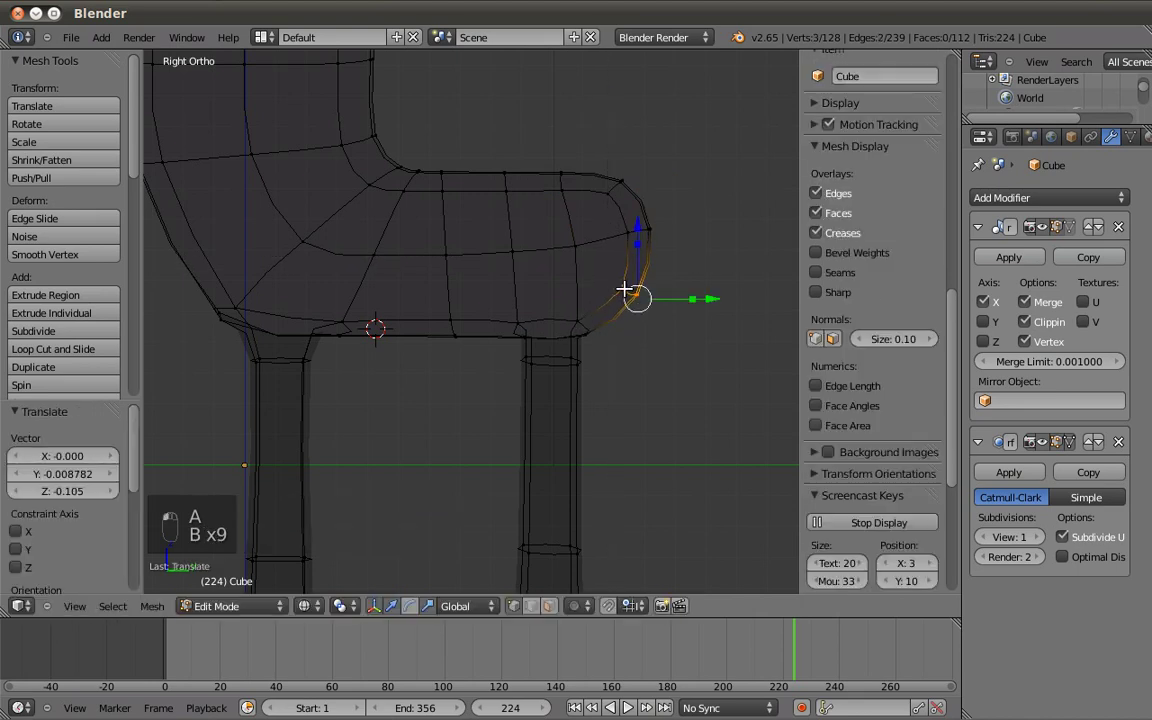
{"action": "key", "text": "a"}
{"action": "key", "text": "z"}
Inspect the smoothed figure in Object Mode from the front.
{"action": "key", "text": "Tab"}
{"action": "mouse_move", "coordinate": [571, 271]}
{"action": "middle_mouse_down"}
{"action": "mouse_move", "coordinate": [443, 385]}
{"action": "mouse_move", "coordinate": [391, 404]}
{"action": "mouse_move", "coordinate": [468, 450]}
{"action": "mouse_move", "coordinate": [560, 360]}
{"action": "middle_mouse_up"}
{"action": "key", "text": "KP_1"}
{"action": "scroll", "coordinate": [518, 368], "scroll_direction": "up", "scroll_amount": 3}
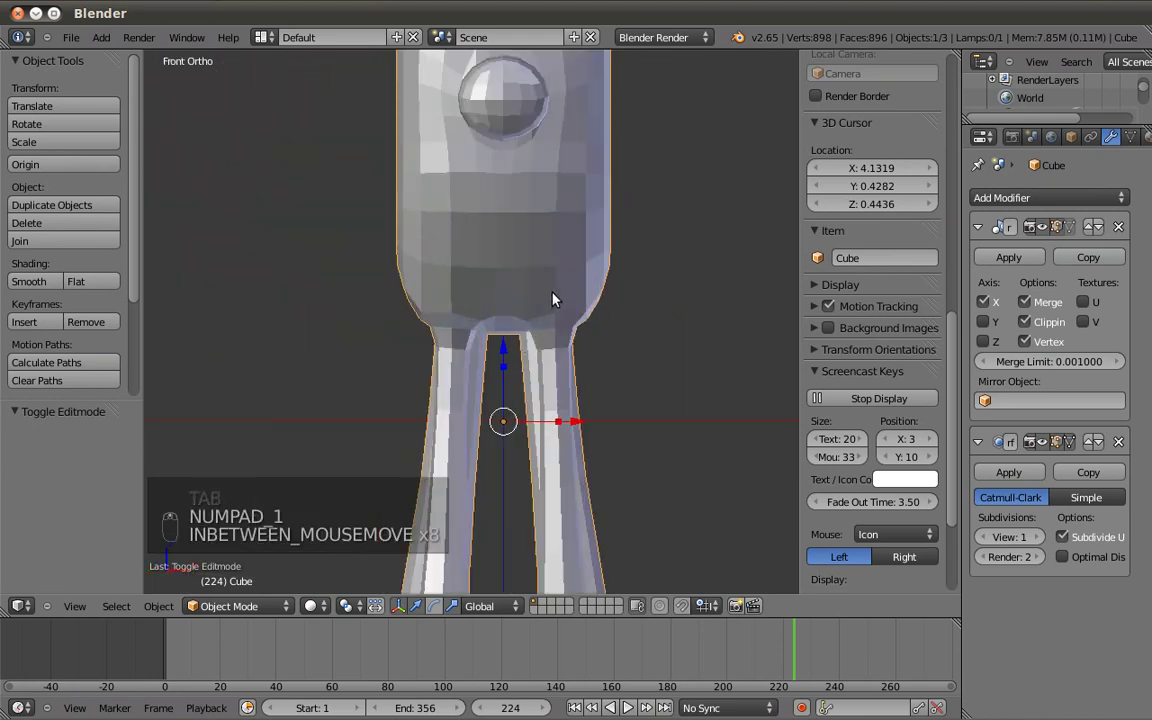
{"action": "key", "text": "Tab"}
Select the edge loop at the bend above the front leg and move it about 0.04 inward along X.
{"action": "key", "text": "KP_3"}
{"action": "scroll", "coordinate": [394, 301], "scroll_direction": "down", "scroll_amount": 2}
{"action": "middle_click_drag", "start_coordinate": [394, 301], "coordinate": [472, 330]}
{"action": "right_click", "coordinate": [459, 329], "text": "alt+shift"}
{"action": "key", "text": "KP_1"}
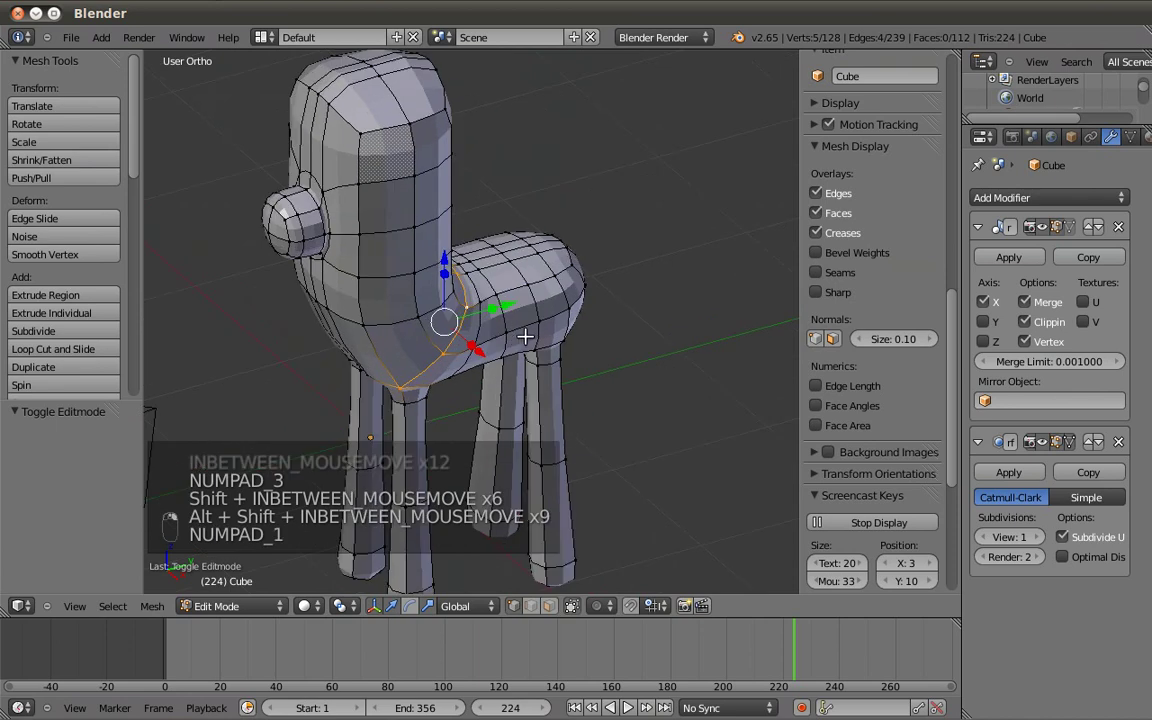
{"action": "left_click_drag", "start_coordinate": [613, 275], "coordinate": [609, 277], "text": "shift"}
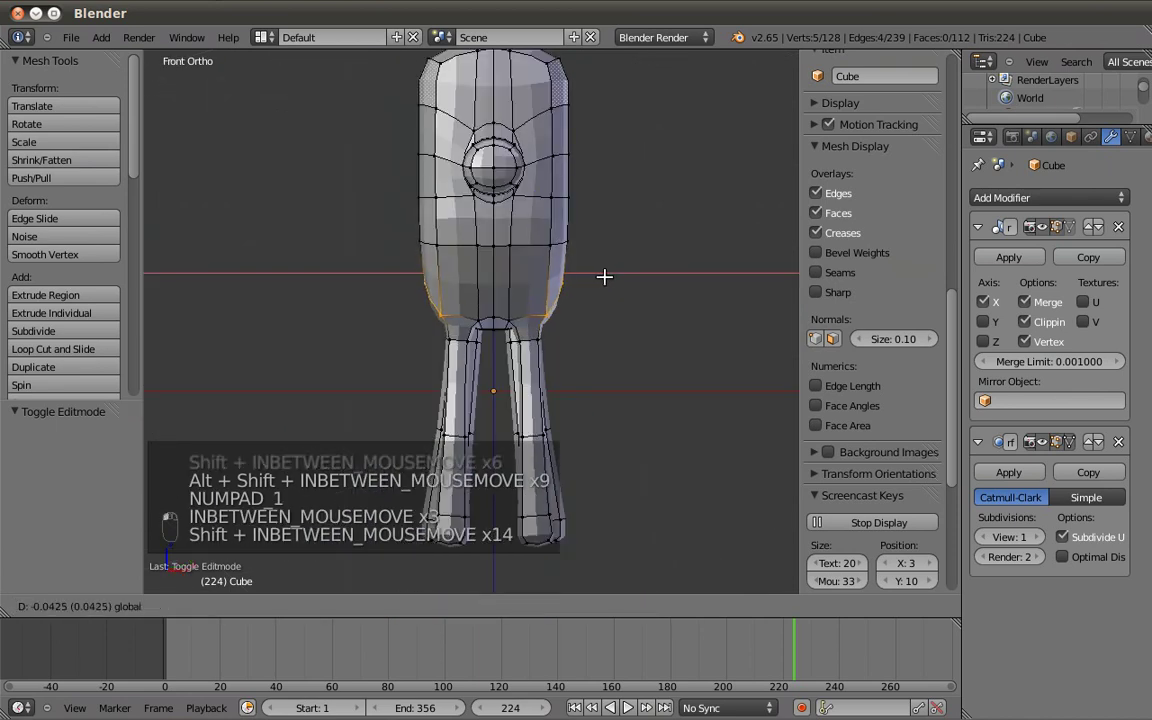
{"action": "left_click", "coordinate": [603, 276]}
{"action": "key", "text": "a"}
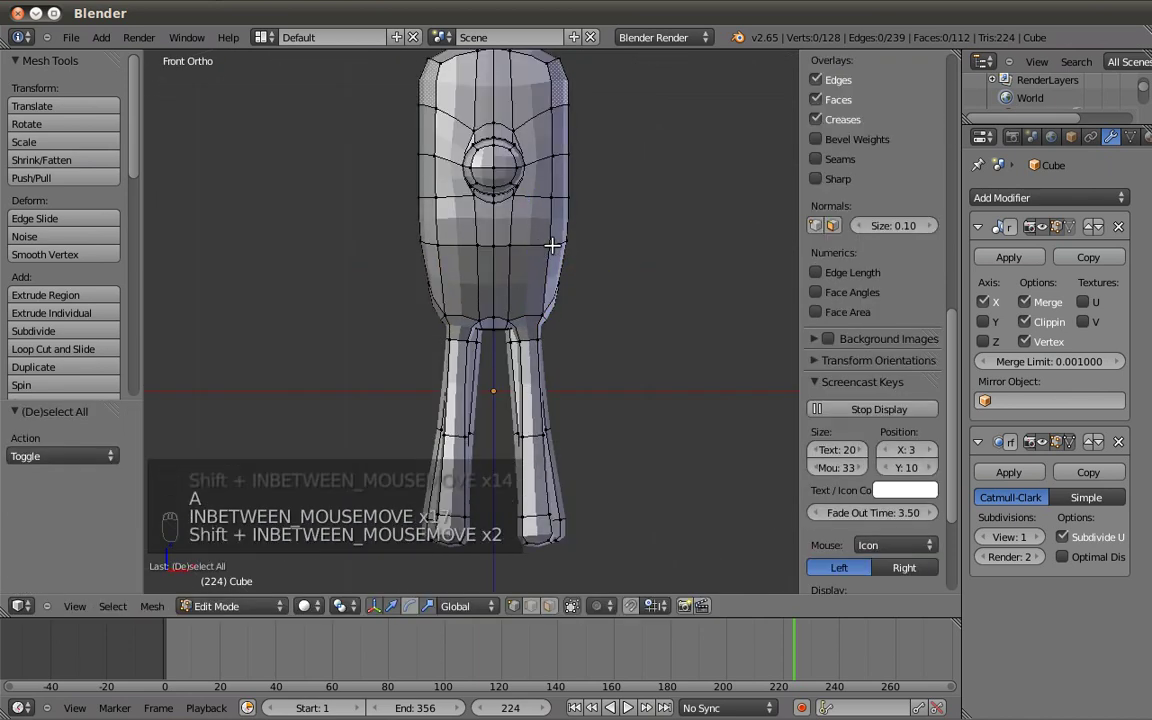
Narrow the edge loop around the body midway between the knob and the legs.
{"action": "right_click", "coordinate": [538, 245], "text": "alt"}
{"action": "key", "text": "s"}
{"action": "left_click", "coordinate": [566, 242]}
{"action": "key", "text": "g"}
{"action": "left_click", "coordinate": [578, 230]}
{"action": "key", "text": "a"}
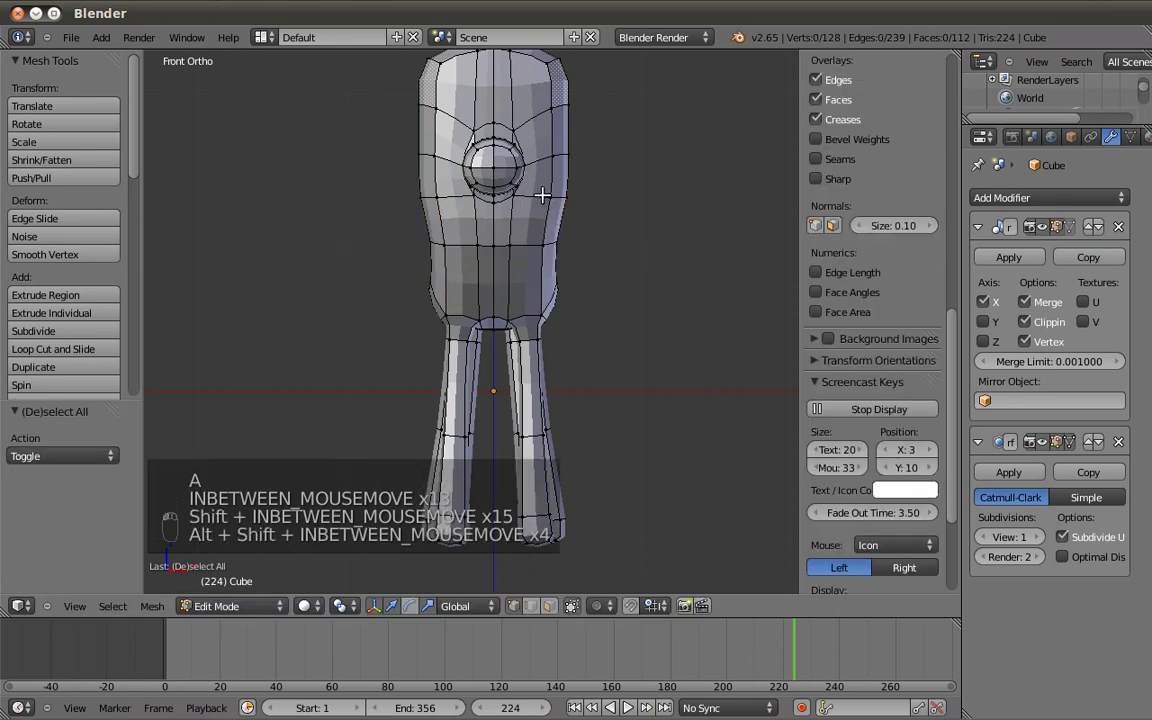
Select the side vertices of the edge loop at the knob's lower edge and move them 0.074 inward along X.
{"action": "key", "text": "z"}
{"action": "key", "text": "b"}
{"action": "left_click_drag", "start_coordinate": [530, 179], "coordinate": [592, 208]}
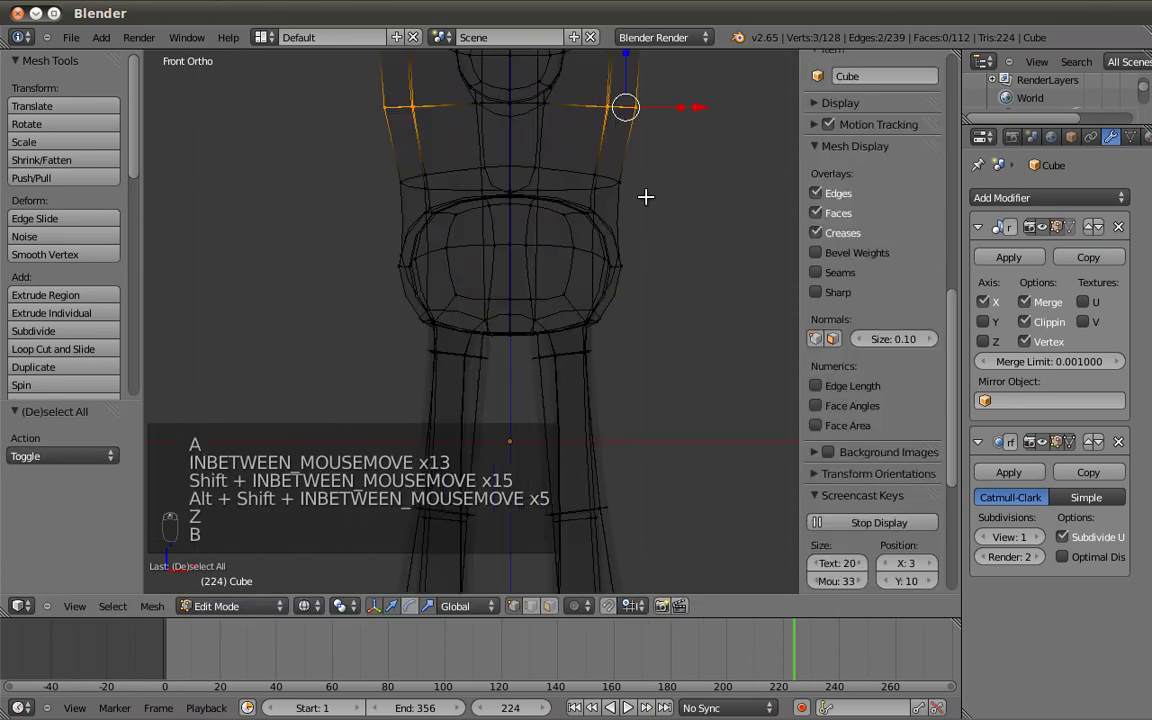
{"action": "key", "text": "z"}
{"action": "scroll", "coordinate": [643, 240], "scroll_direction": "up", "scroll_amount": 3}
{"action": "middle_click_drag", "start_coordinate": [681, 104], "coordinate": [658, 270], "text": "shift"}
{"action": "left_click_drag", "start_coordinate": [668, 271], "coordinate": [665, 277]}
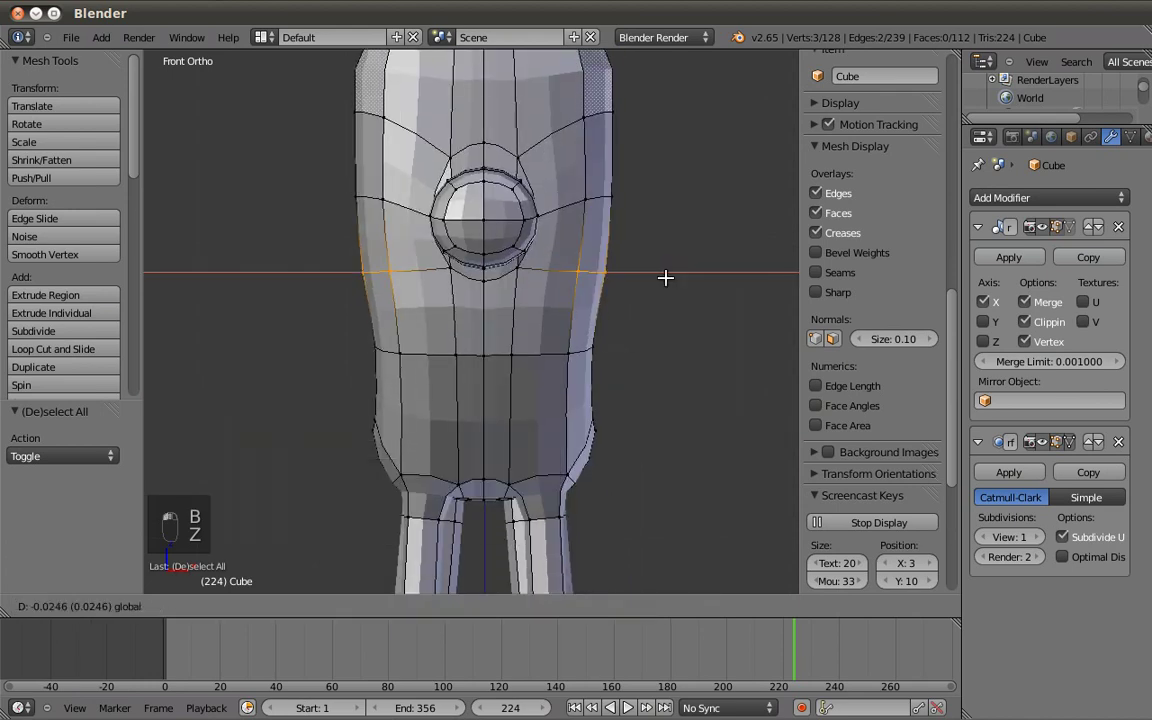
{"action": "left_click", "coordinate": [578, 270]}
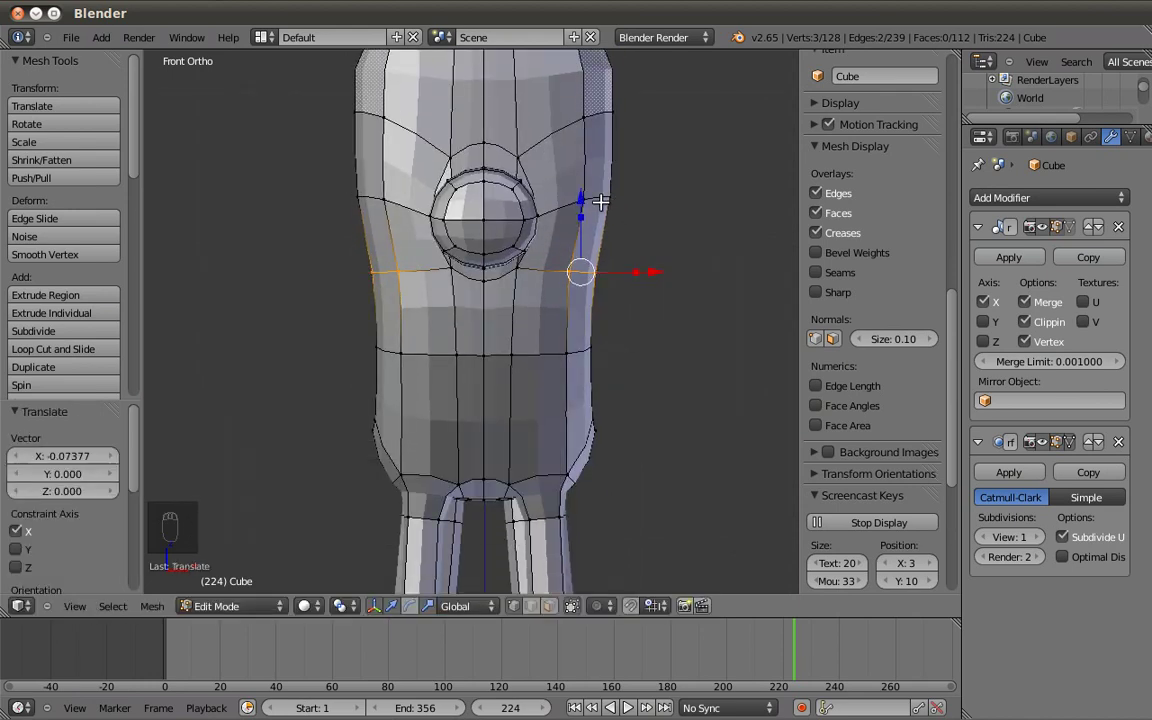
{"action": "key", "text": "a"}
Adjust the side vertices of the next edge loop up, beside the knob, along X.
{"action": "key", "text": "z"}
{"action": "left_click_drag", "start_coordinate": [622, 210], "coordinate": [649, 204]}
{"action": "key", "text": "z"}
{"action": "key", "text": "a"}
{"action": "scroll", "coordinate": [630, 309], "scroll_direction": "down", "scroll_amount": 3}
{"action": "scroll", "coordinate": [630, 310], "scroll_direction": "up", "scroll_amount": 4, "text": "shift"}
{"action": "scroll", "coordinate": [630, 311], "scroll_direction": "down", "scroll_amount": 3}
Select the middle vertices at the top of the head in side view and move them 0.121 up along Z.
{"action": "key", "text": "Tab"}
{"action": "key", "text": "KP_3"}
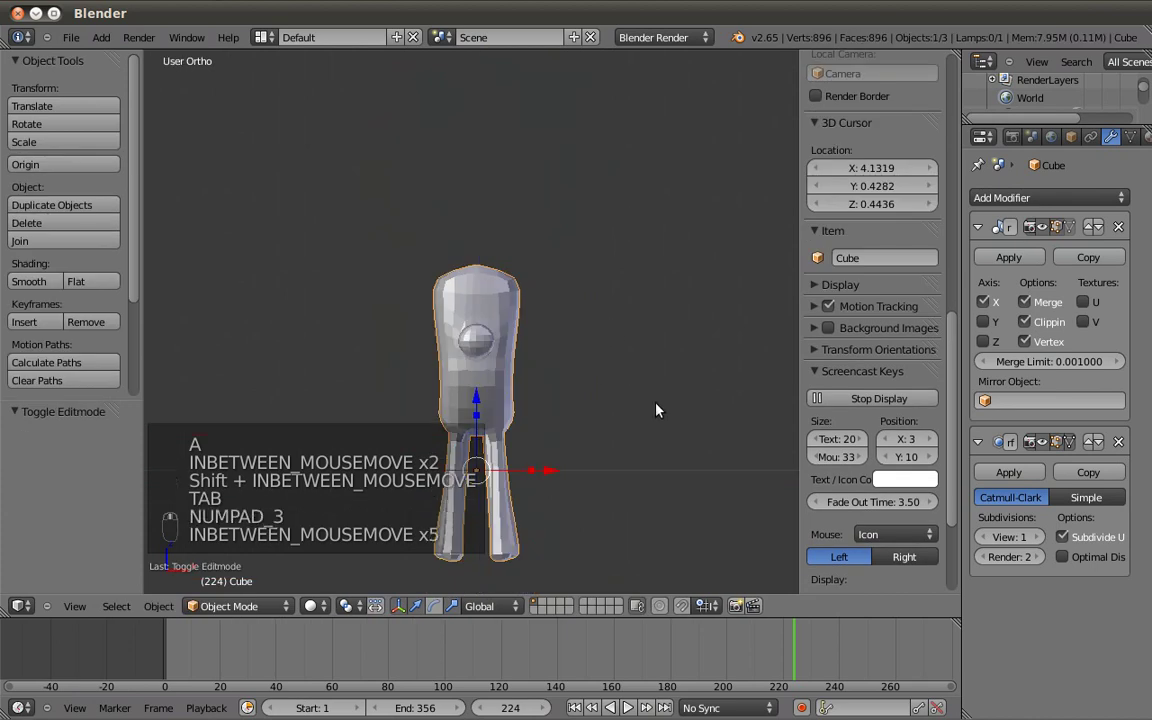
{"action": "scroll", "coordinate": [380, 330], "scroll_direction": "up", "scroll_amount": 4}
{"action": "key", "text": "z"}
{"action": "key", "text": "Tab"}
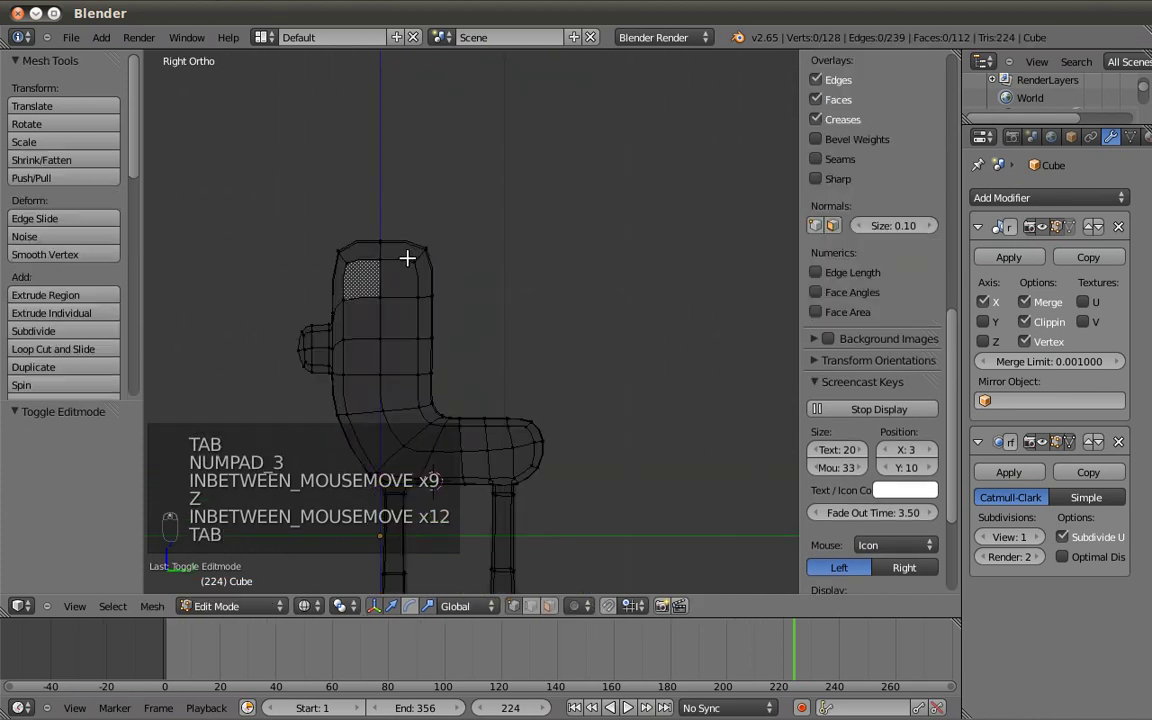
{"action": "key", "text": "z"}
{"action": "key", "text": "z"}
{"action": "key", "text": "b"}
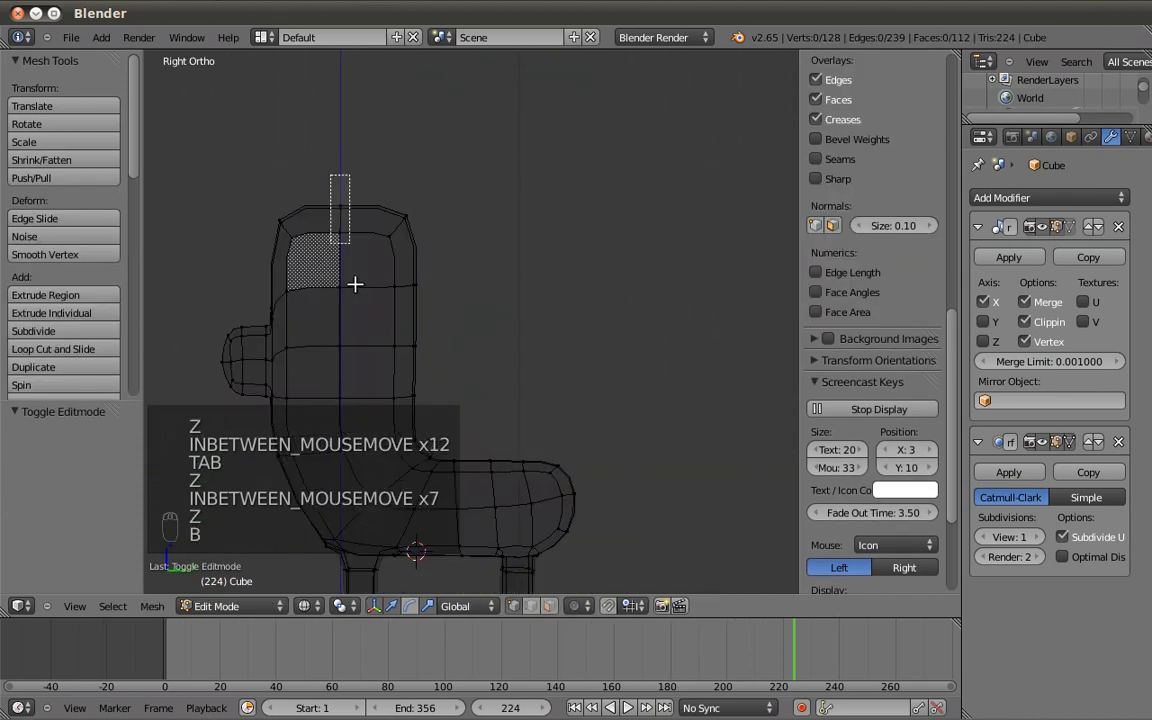
{"action": "left_click_drag", "start_coordinate": [376, 275], "coordinate": [357, 298]}
{"action": "middle_click_drag", "start_coordinate": [342, 232], "coordinate": [416, 257], "text": "shift"}
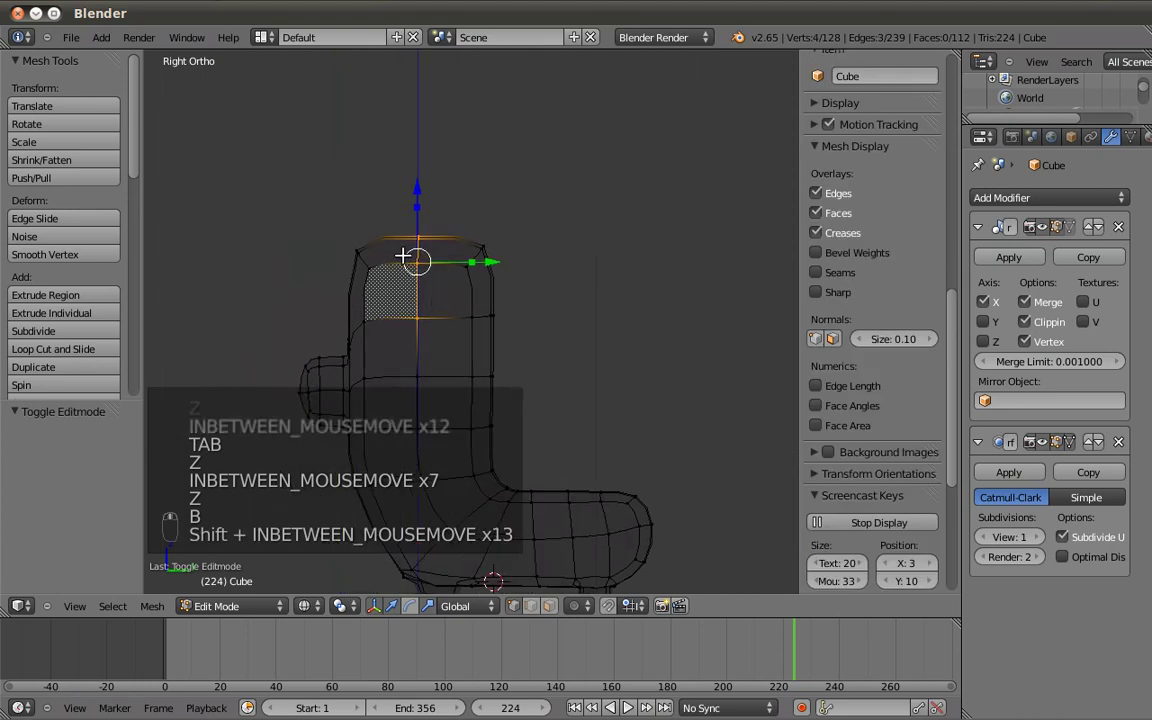
{"action": "left_click", "coordinate": [415, 171]}
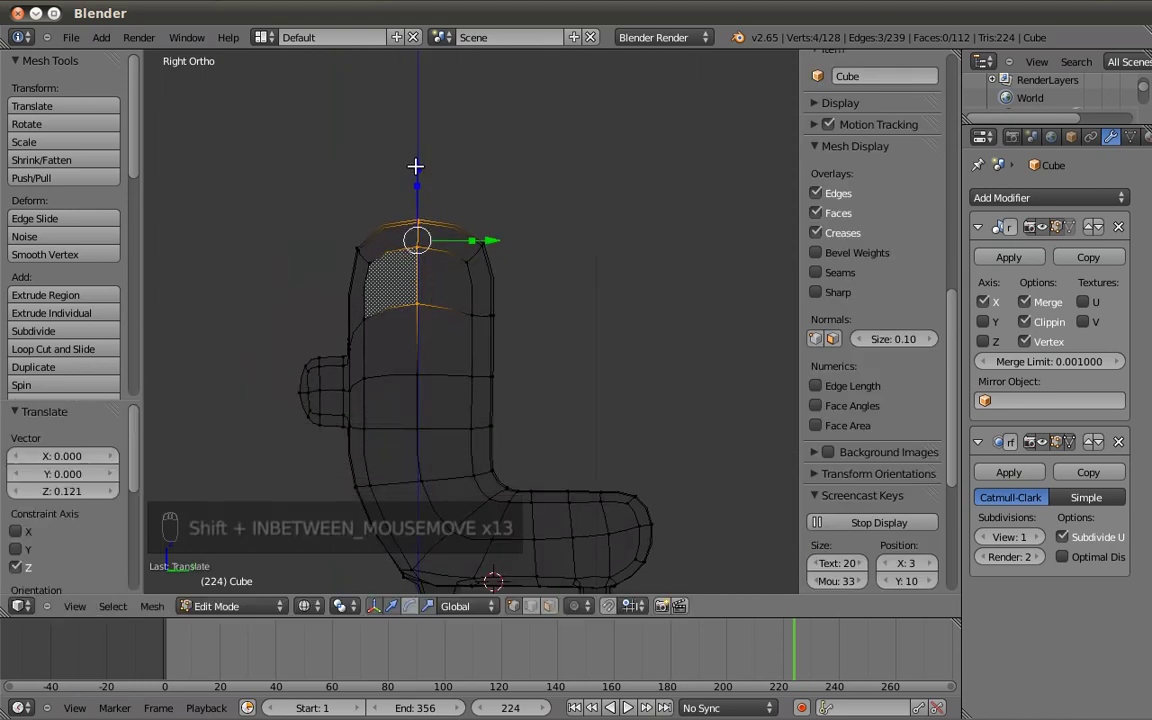
{"action": "key", "text": "z"}
{"action": "key", "text": "a"}
{"action": "key", "text": "KP_1"}
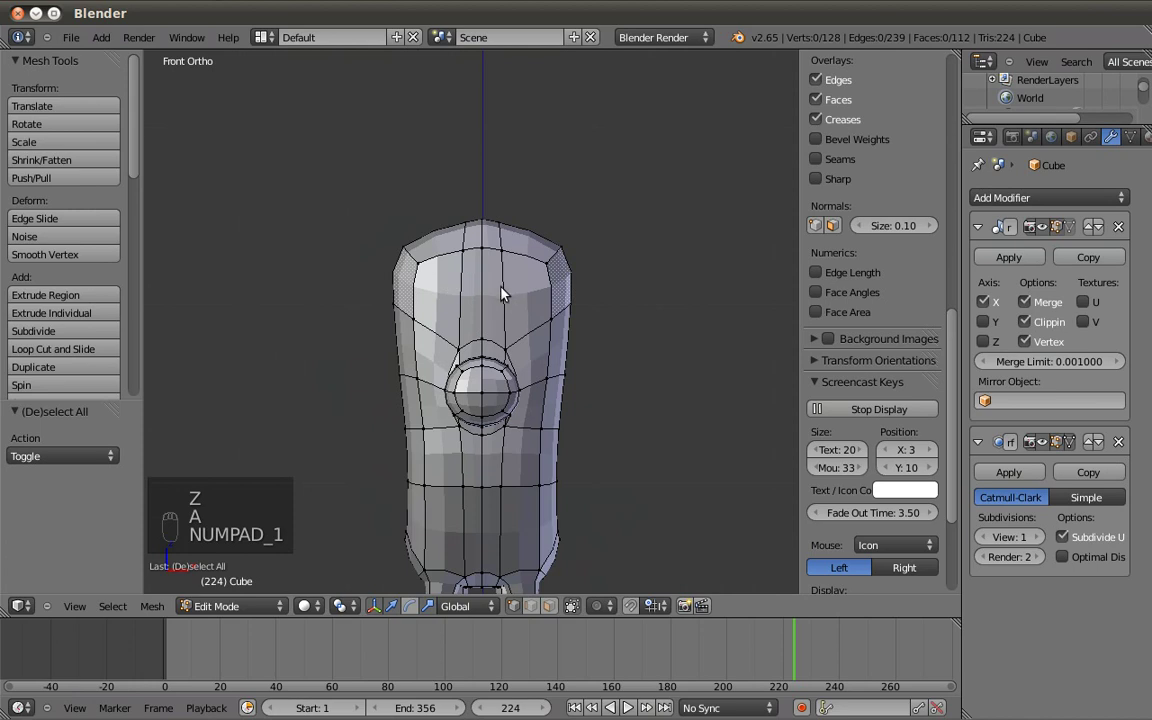
Apply smooth shading to the whole figure and set the Subdivision Surface view level to 2.
{"action": "key", "text": "Tab"}
{"action": "middle_click_drag", "start_coordinate": [571, 319], "coordinate": [594, 352]}
{"action": "key", "text": "KP_1"}
{"action": "middle_click_drag", "start_coordinate": [430, 386], "coordinate": [452, 244], "text": "shift"}
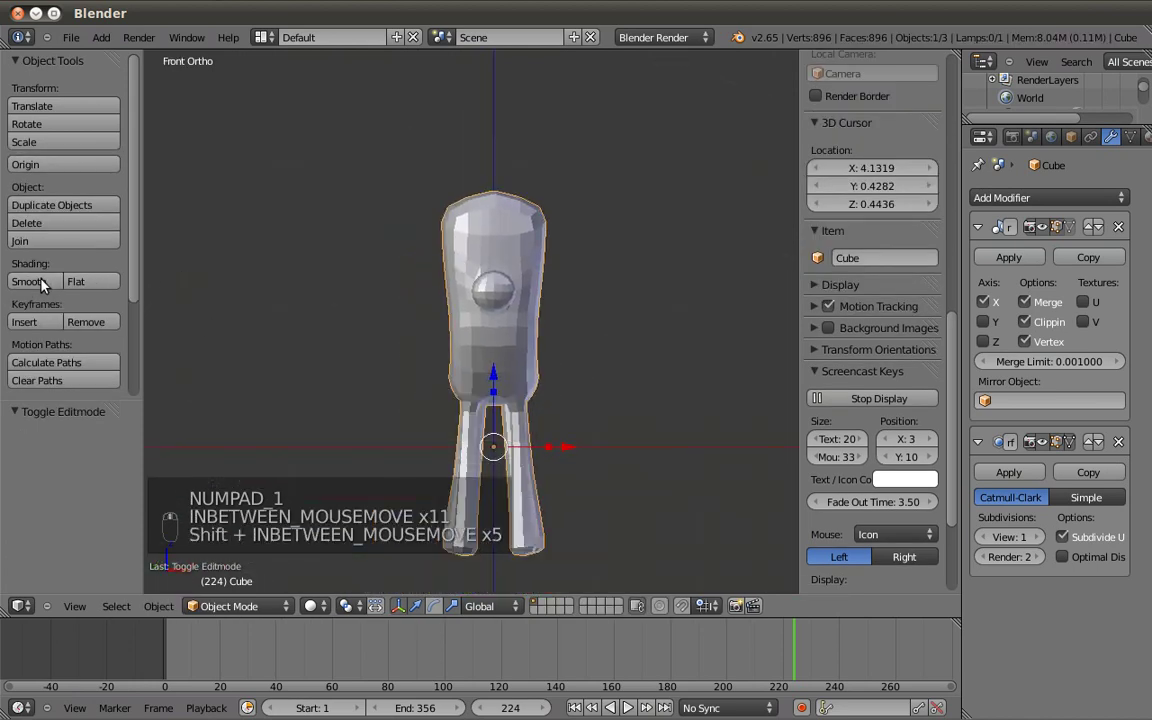
{"action": "left_click", "coordinate": [38, 285]}
{"action": "scroll", "coordinate": [465, 236], "scroll_direction": "up", "scroll_amount": 2}
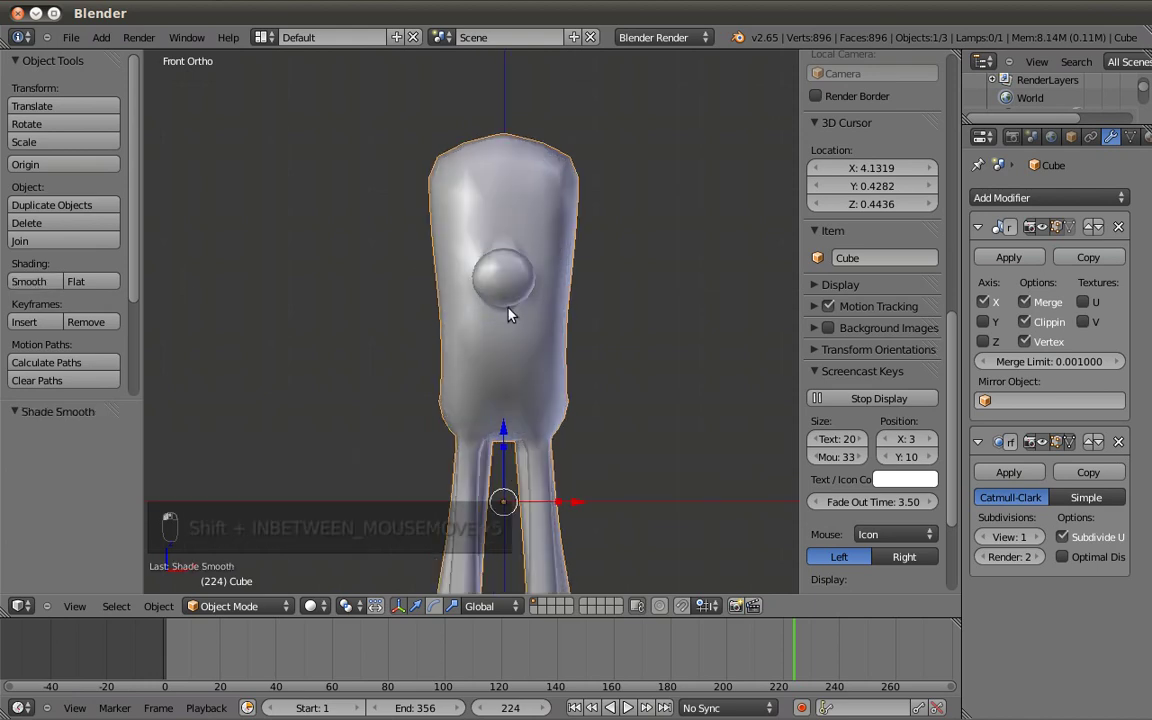
{"action": "left_click", "coordinate": [1037, 537]}
{"action": "middle_click_drag", "start_coordinate": [489, 329], "coordinate": [375, 323]}
Select all head vertices, including the knob, in side view and move them up along Z to lengthen the neck.
{"action": "key", "text": "KP_3"}
{"action": "scroll", "coordinate": [420, 333], "scroll_direction": "down", "scroll_amount": 3}
{"action": "key", "text": "Tab"}
{"action": "middle_click_drag", "start_coordinate": [465, 260], "coordinate": [511, 299], "text": "shift"}
{"action": "scroll", "coordinate": [506, 293], "scroll_direction": "up", "scroll_amount": 2}
{"action": "key", "text": "z"}
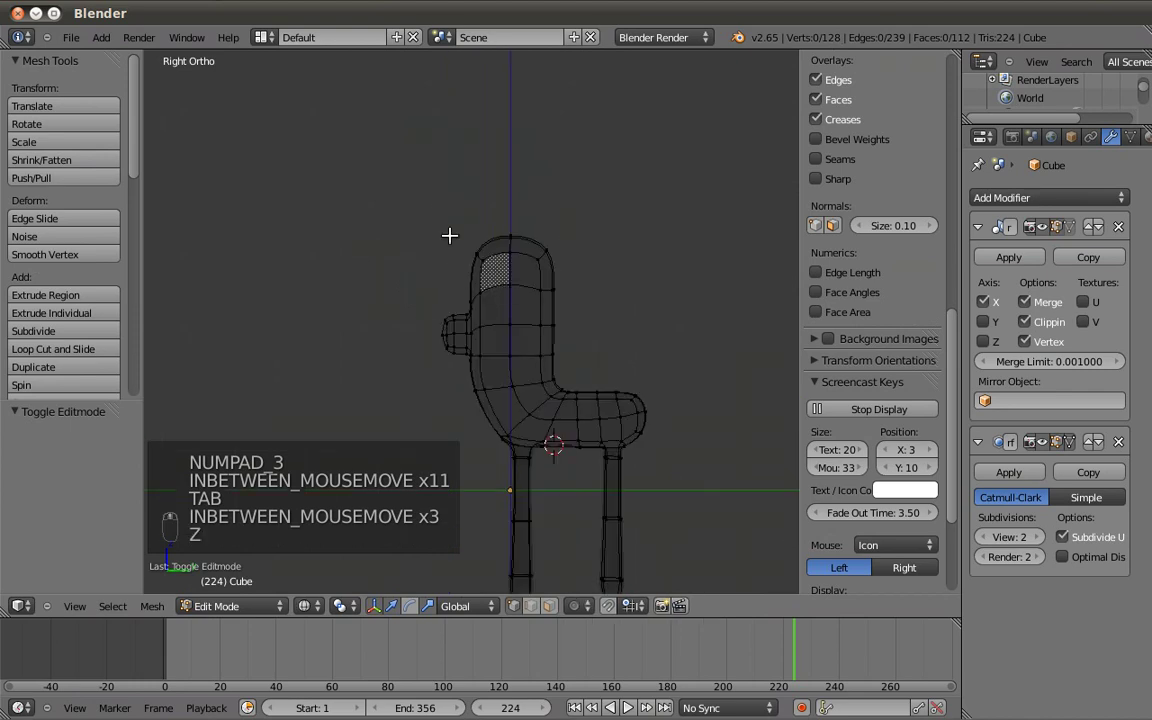
{"action": "key", "text": "b"}
{"action": "left_click_drag", "start_coordinate": [335, 166], "coordinate": [585, 348]}
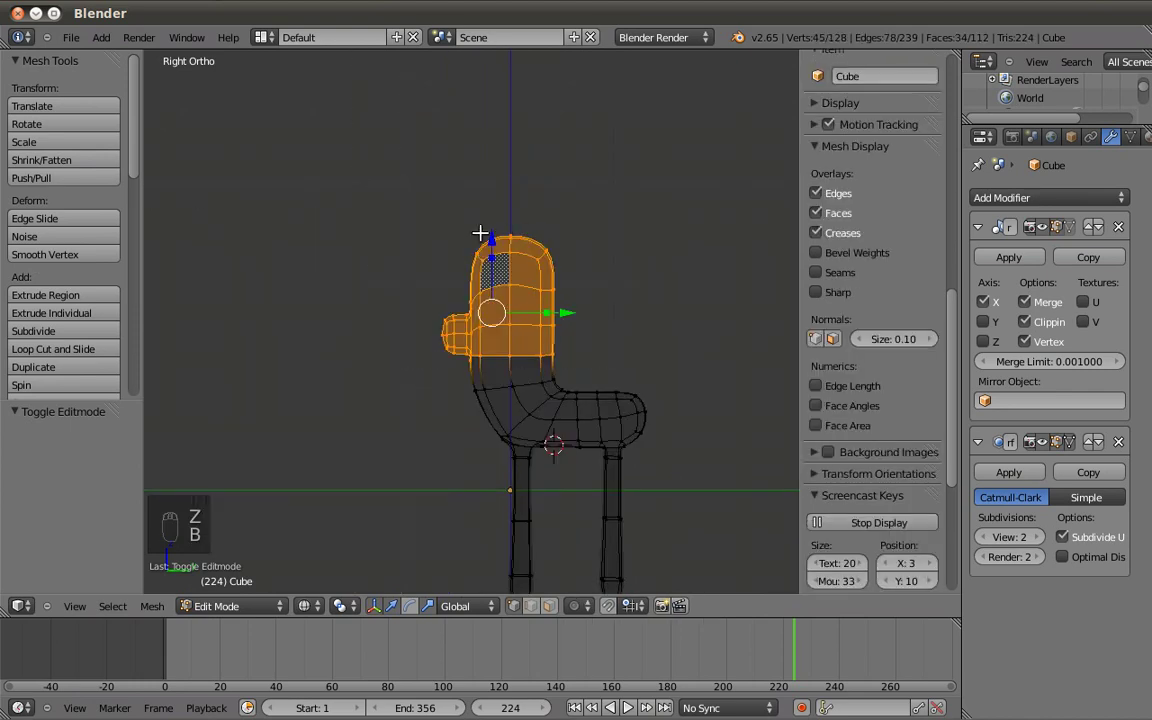
{"action": "left_click_drag", "start_coordinate": [502, 233], "coordinate": [502, 157], "text": "shift"}
{"action": "key", "text": "KP_1"}
{"action": "key", "text": "z"}
{"action": "key", "text": "a"}
{"action": "scroll", "coordinate": [553, 244], "scroll_direction": "up", "scroll_amount": 3}
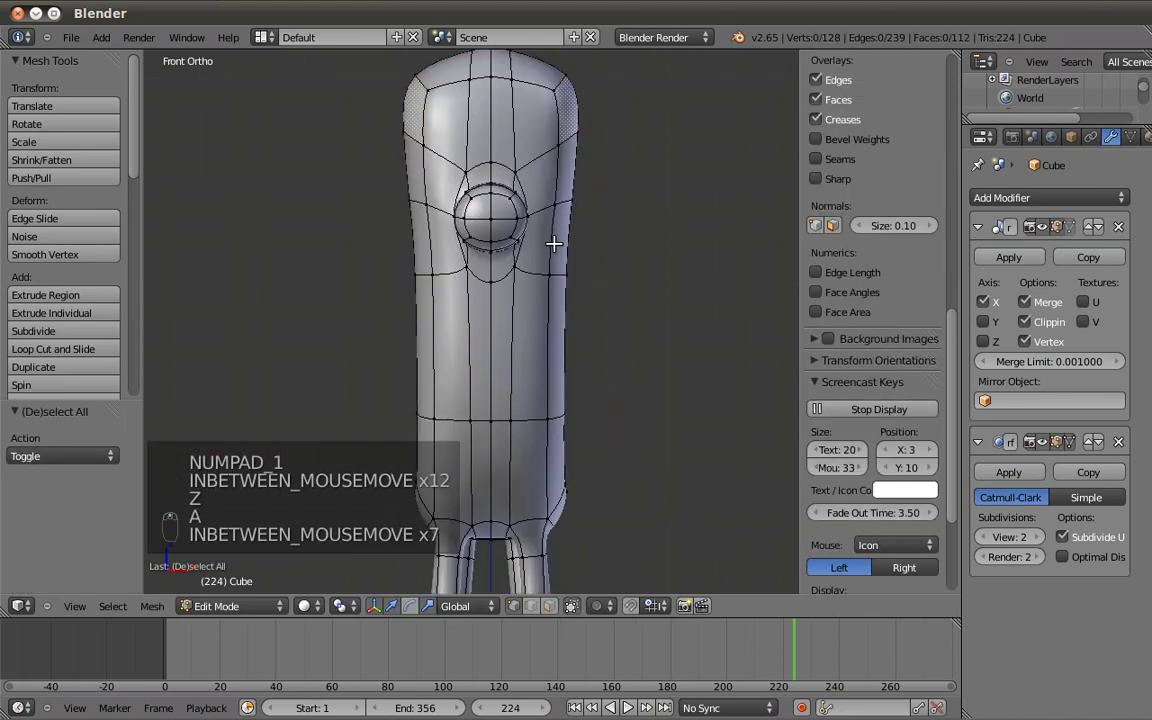
{"action": "key", "text": "z"}
{"action": "key", "text": "Tab"}
{"action": "key", "text": "z"}
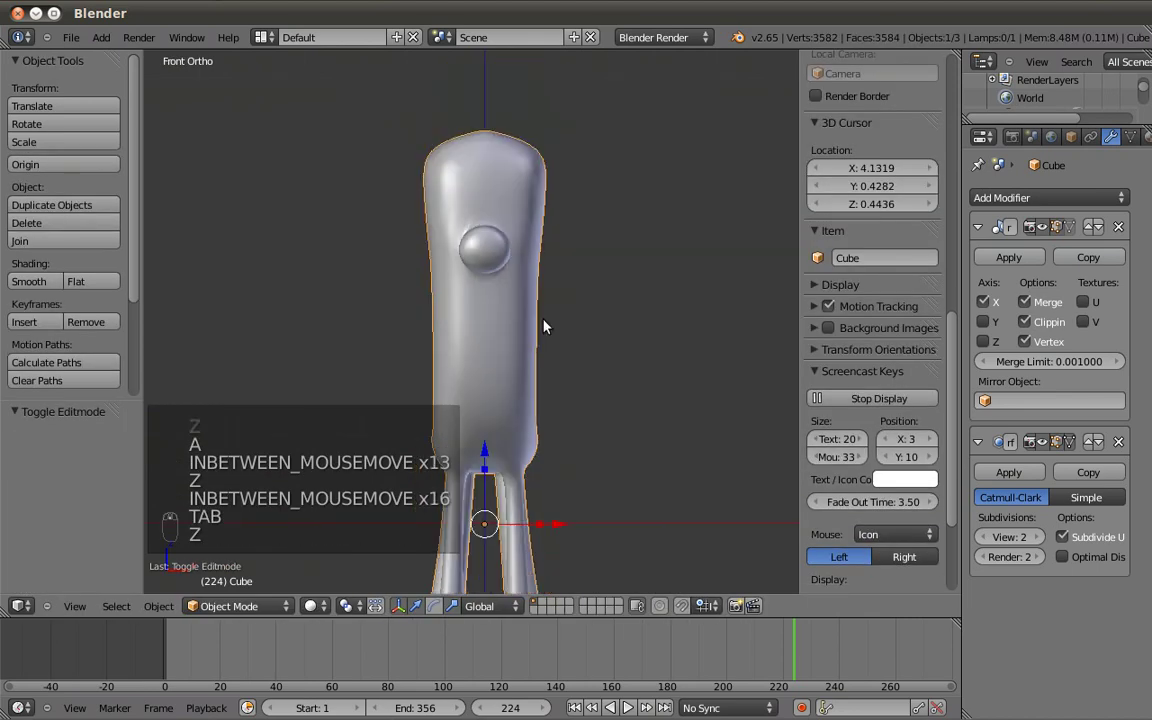
Add an edge loop around the body midway below the knob and scale it to 0.431 along Z.
{"action": "key", "text": "Tab"}
{"action": "scroll", "coordinate": [522, 334], "scroll_direction": "up", "scroll_amount": 4}
{"action": "scroll", "coordinate": [549, 339], "scroll_direction": "down", "scroll_amount": 10, "text": "shift"}
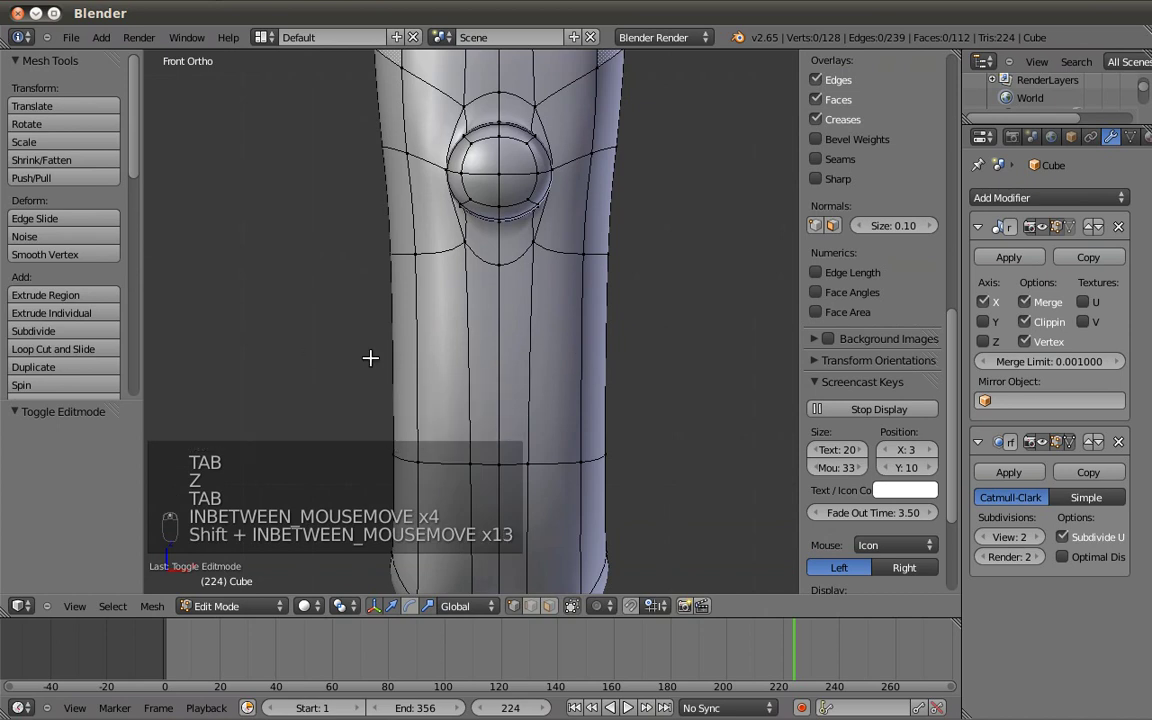
{"action": "key", "text": "ctrl+r"}
{"action": "left_click", "coordinate": [582, 338]}
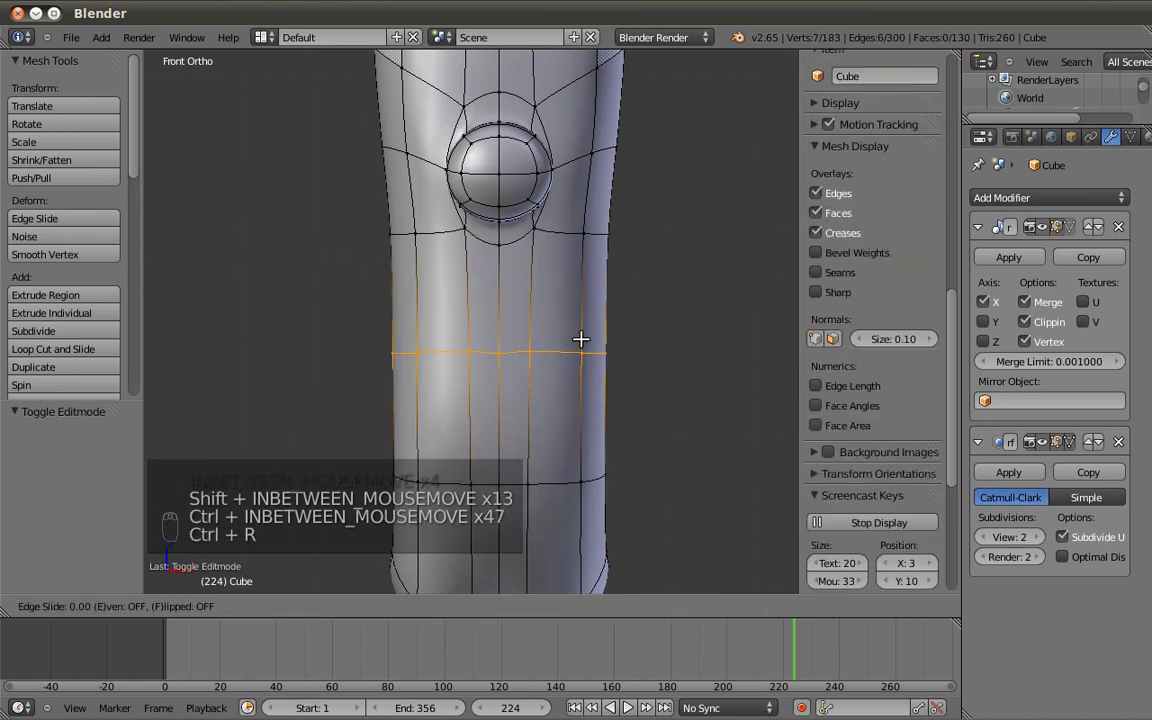
{"action": "left_click", "coordinate": [582, 338]}
{"action": "left_click_drag", "start_coordinate": [551, 292], "coordinate": [546, 327]}
{"action": "scroll", "coordinate": [573, 401], "scroll_direction": "down", "scroll_amount": 3}
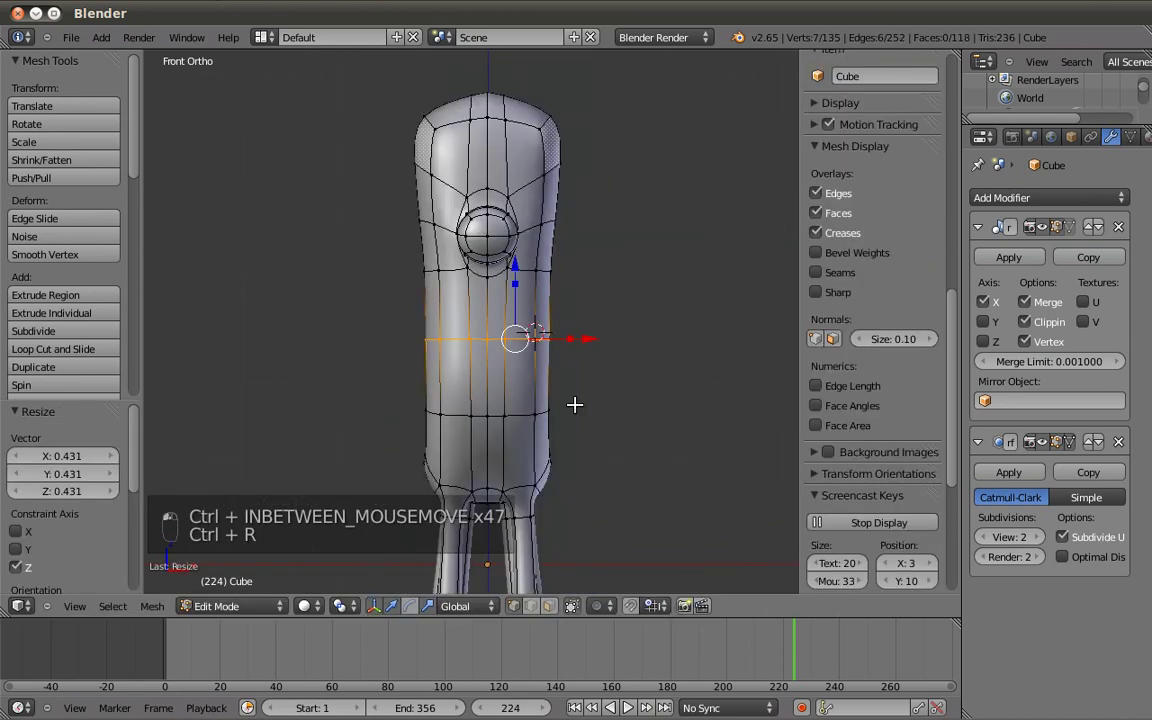
Cut another edge loop around the body between the knob's lower loop and the newly added loop.
{"action": "key", "text": "a"}
{"action": "key", "text": "KP_3"}
{"action": "scroll", "coordinate": [536, 377], "scroll_direction": "up", "scroll_amount": 3}
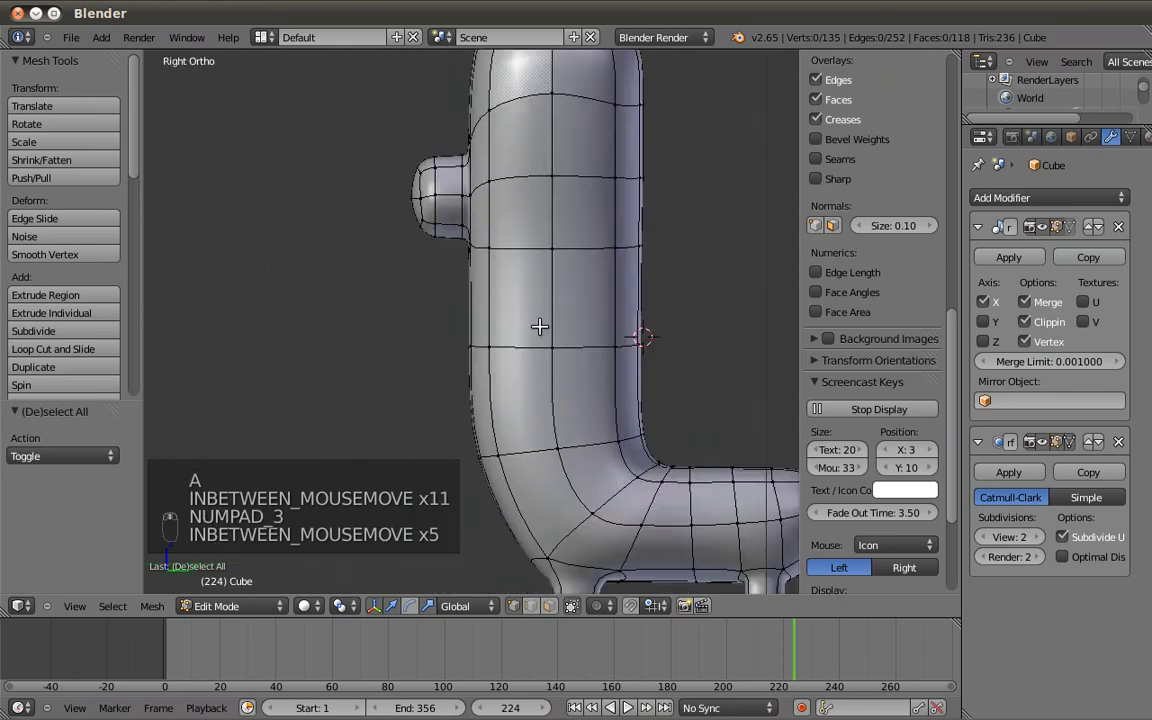
{"action": "key", "text": "ctrl+r"}
{"action": "left_click", "coordinate": [618, 313]}
{"action": "left_click", "coordinate": [618, 313]}
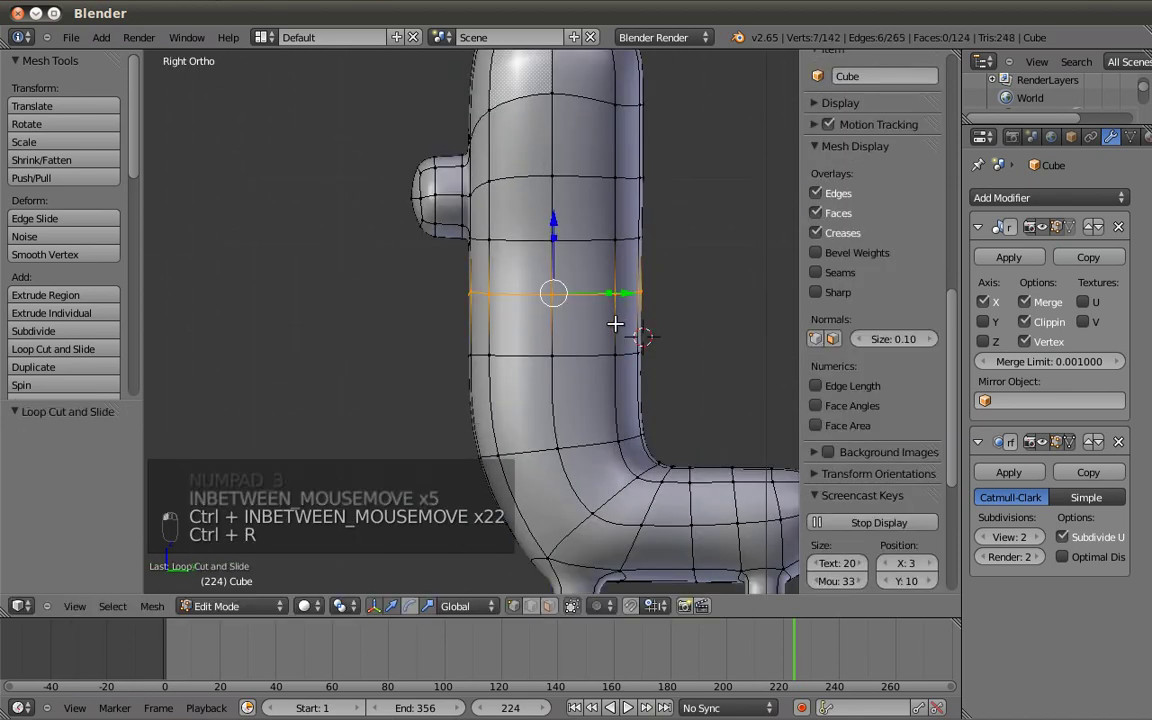
{"action": "key", "text": "KP_1"}
{"action": "key", "text": "a"}
{"action": "key", "text": "a"}
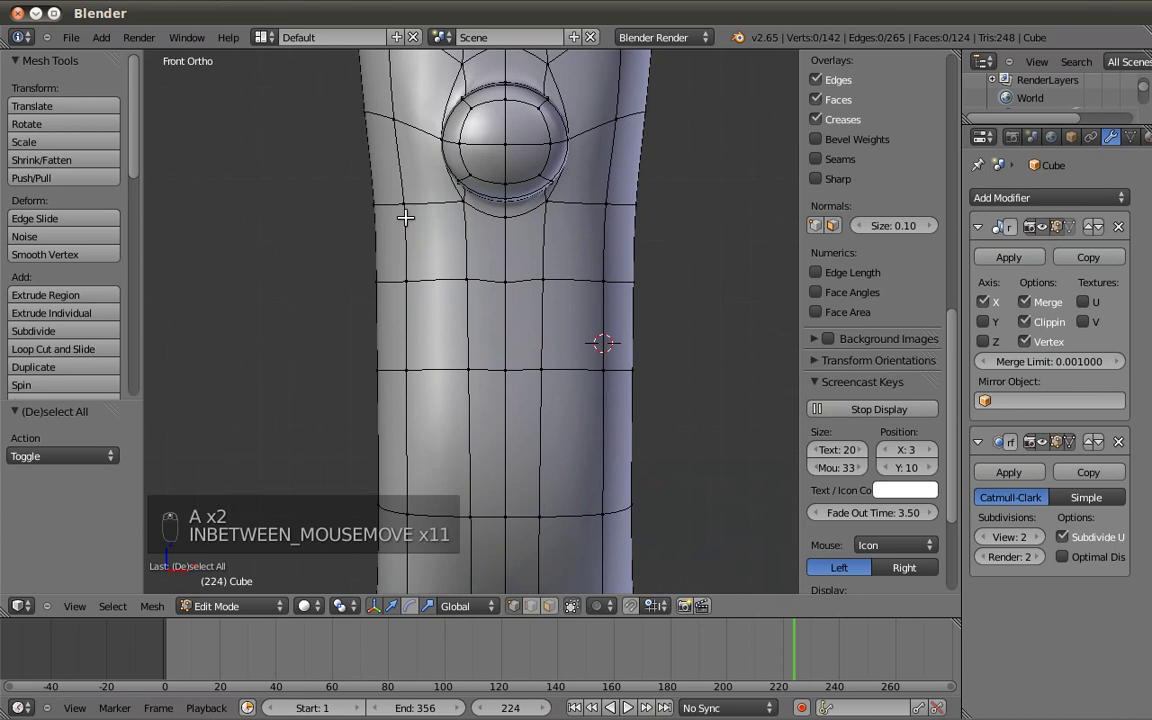
Select the front faces just beneath the knob, extrude them and scale them to 0.407 for the mouth.
{"action": "right_click", "coordinate": [391, 273]}
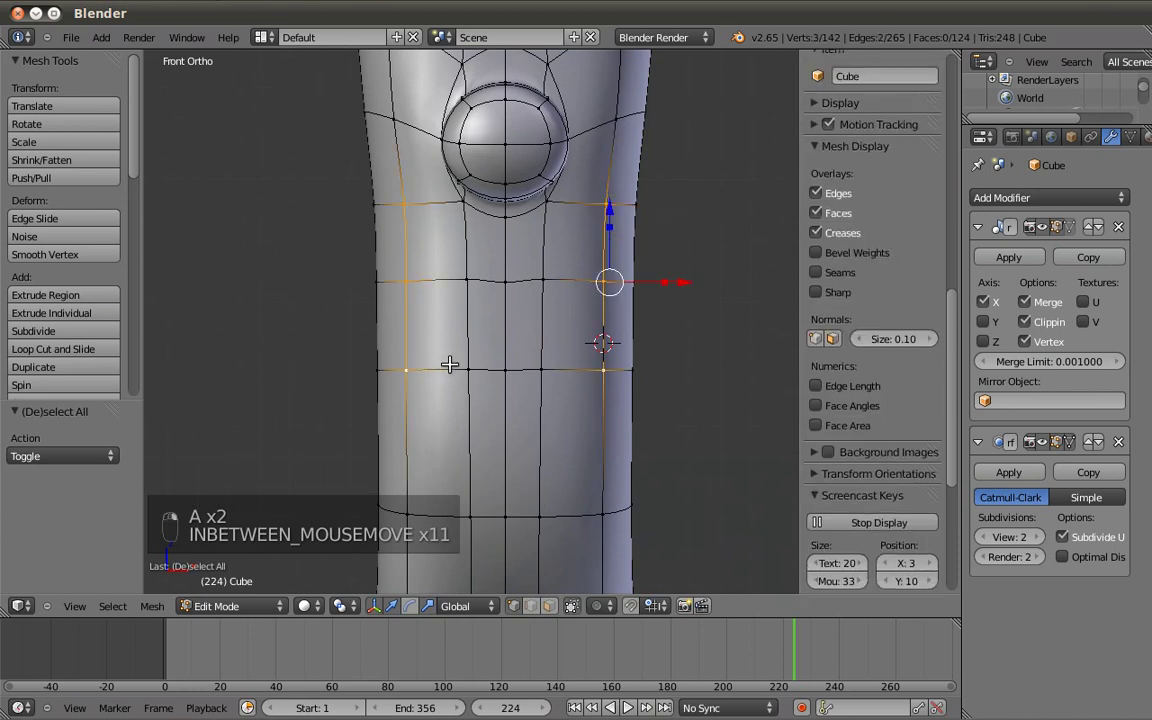
{"action": "right_click", "coordinate": [463, 311], "text": "shift"}
{"action": "right_click", "coordinate": [466, 210], "text": "shift"}
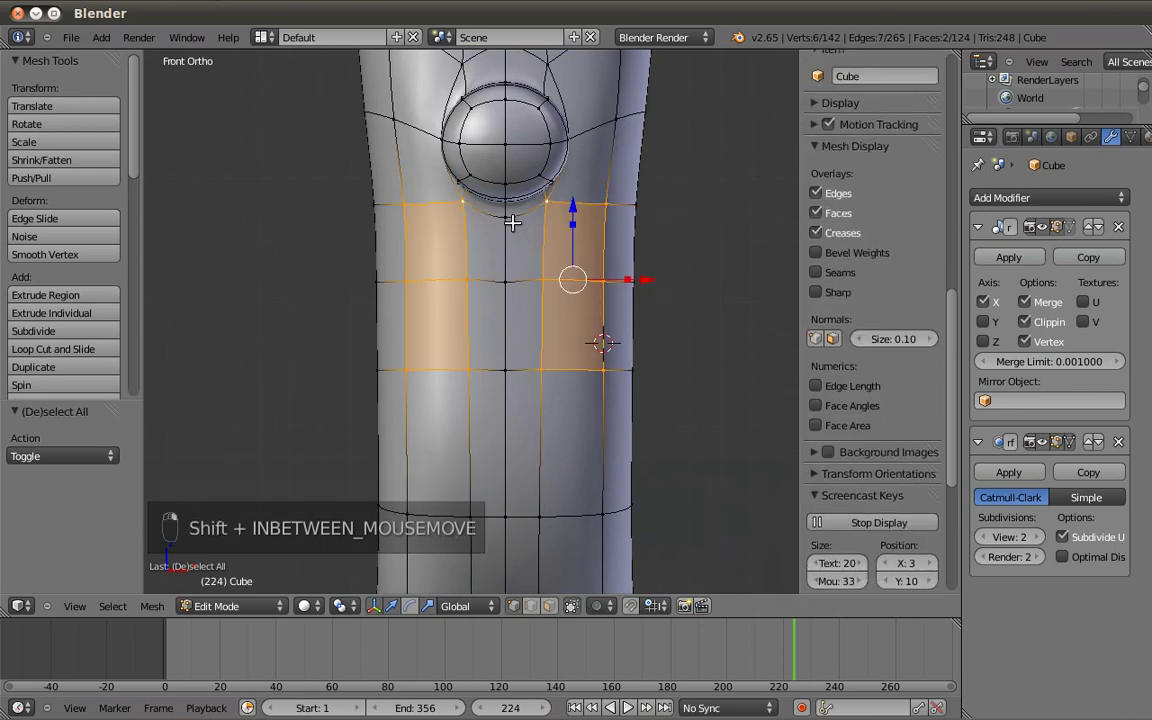
{"action": "right_click", "coordinate": [505, 268], "text": "shift"}
{"action": "right_click", "coordinate": [497, 352], "text": "shift"}
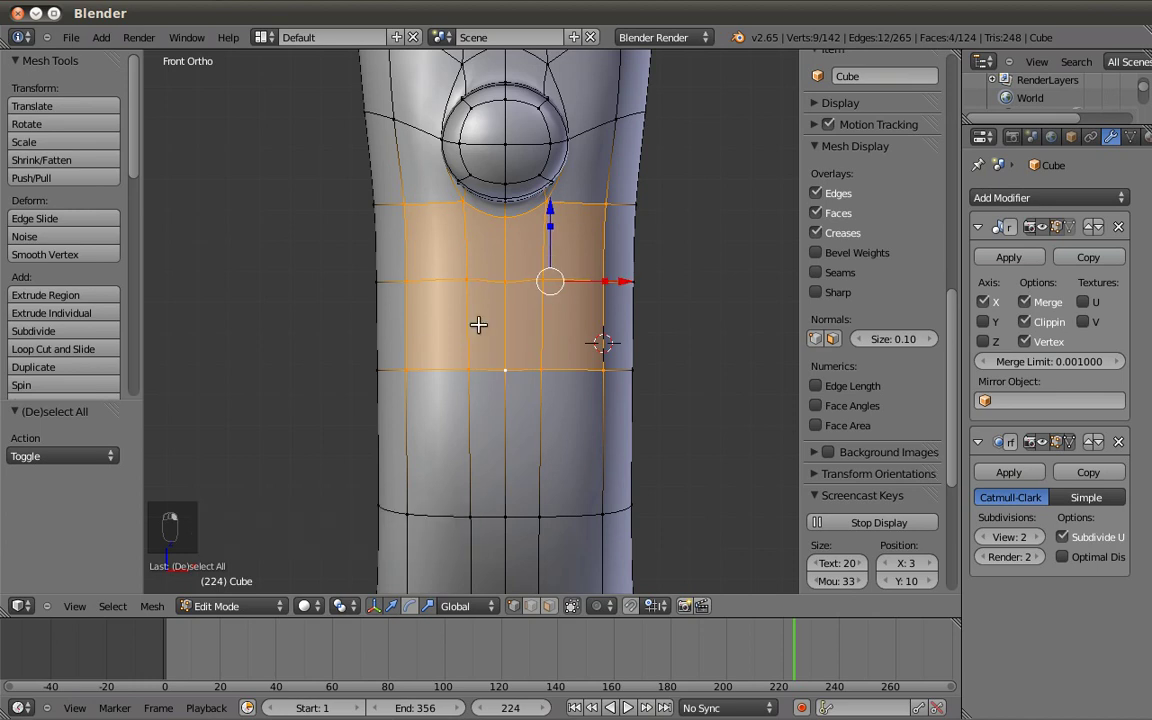
{"action": "key", "text": "e"}
{"action": "left_click", "coordinate": [730, 460]}
{"action": "key", "text": "s"}
{"action": "left_click", "coordinate": [598, 340]}
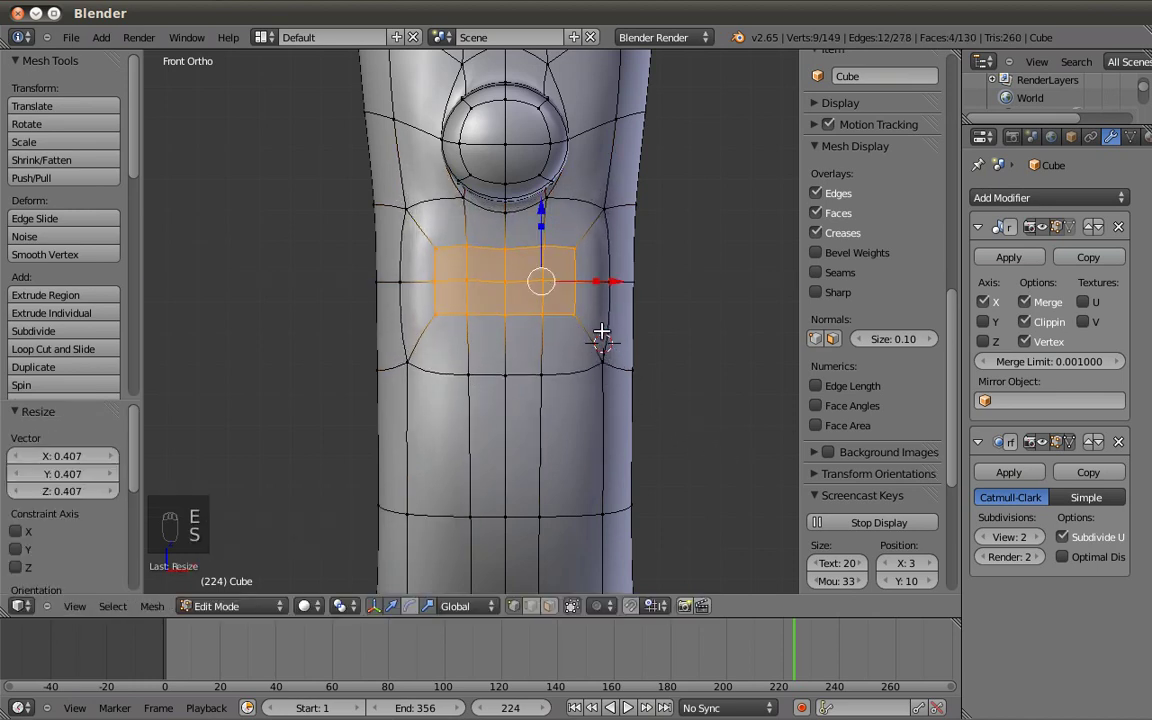
Move the mouth faces 0.082 inward along X and scale them to 0.419 along X and 0.21 along Z.
{"action": "left_click_drag", "start_coordinate": [625, 282], "coordinate": [585, 277]}
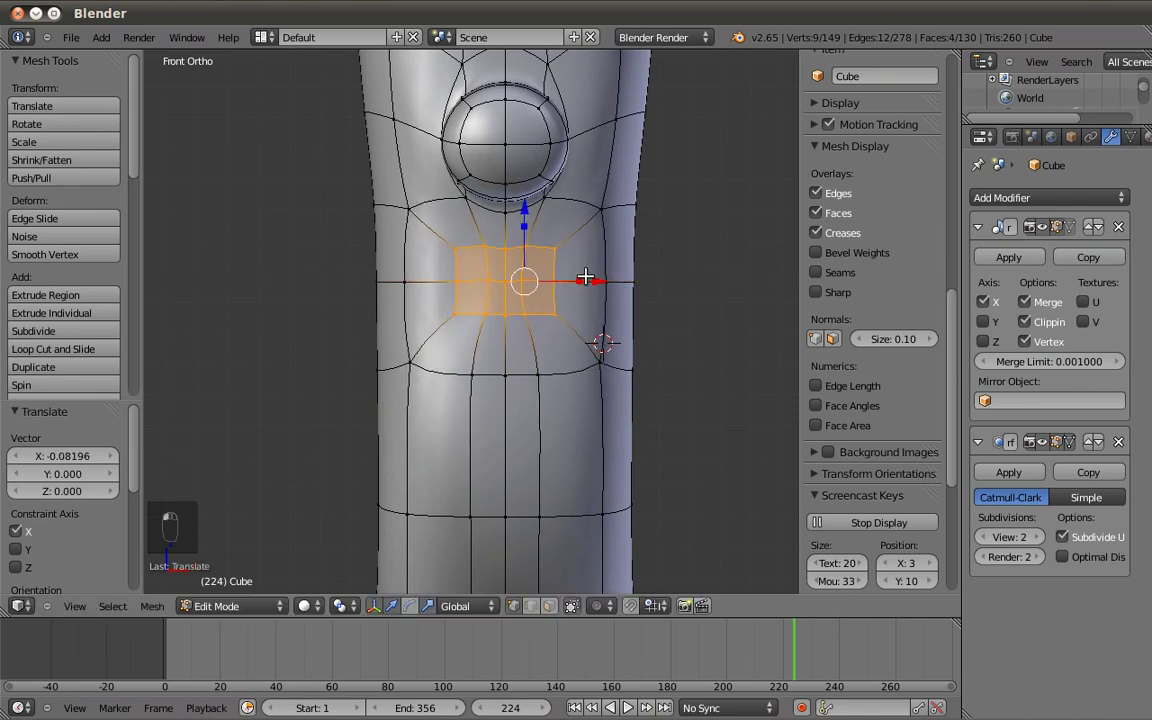
{"action": "key", "text": "s"}
{"action": "key", "text": "x"}
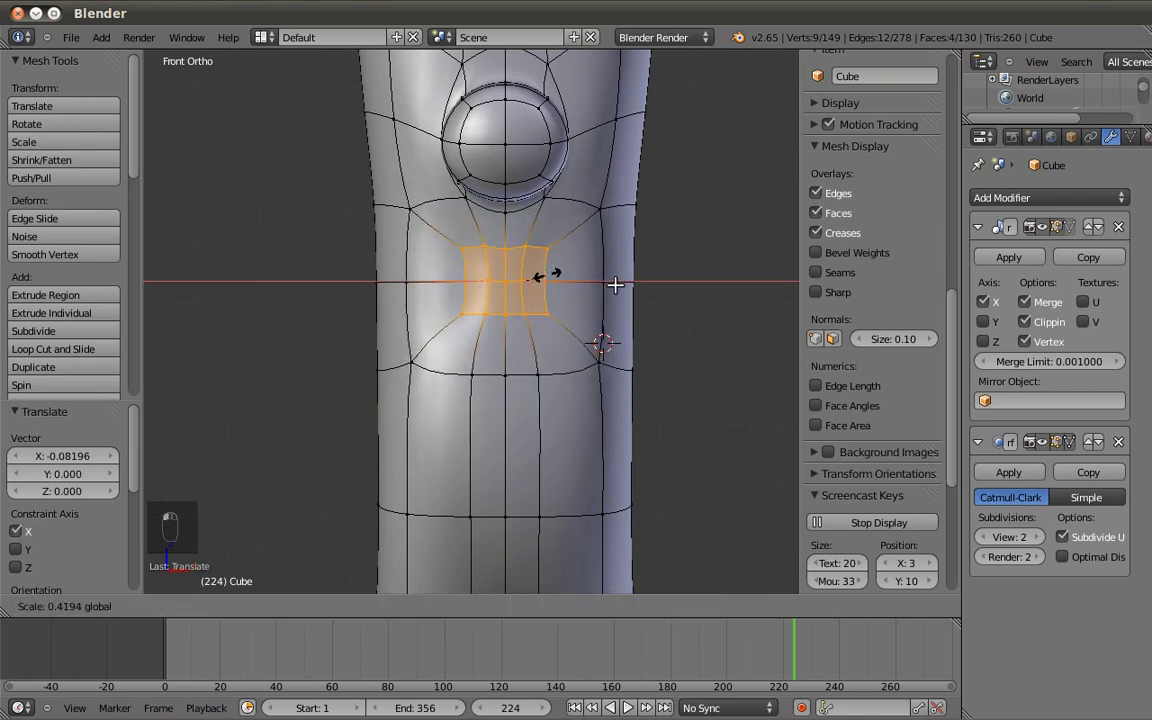
{"action": "left_click", "coordinate": [557, 278]}
{"action": "scroll", "coordinate": [566, 268], "scroll_direction": "up", "scroll_amount": 3}
{"action": "key", "text": "s"}
{"action": "key", "text": "z"}
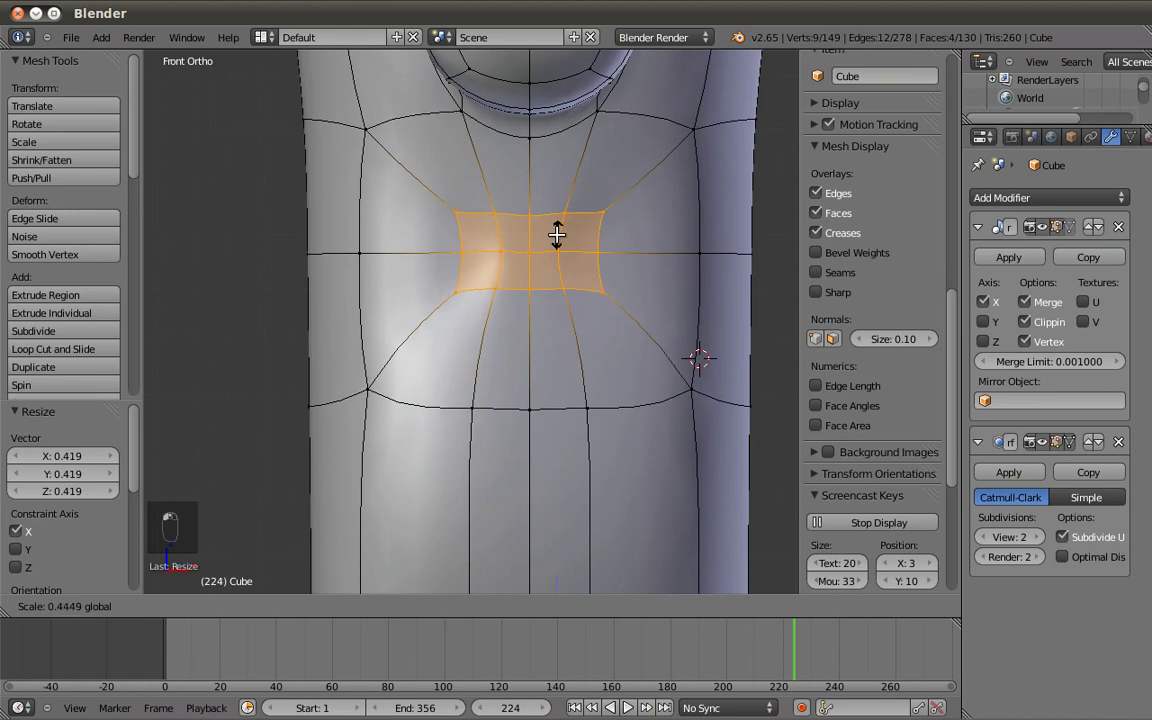
{"action": "left_click", "coordinate": [560, 250]}
Extrude the mouth faces into the body twice, about 0.035 and then about 0.124 deep.
{"action": "middle_click_drag", "start_coordinate": [571, 360], "coordinate": [511, 382]}
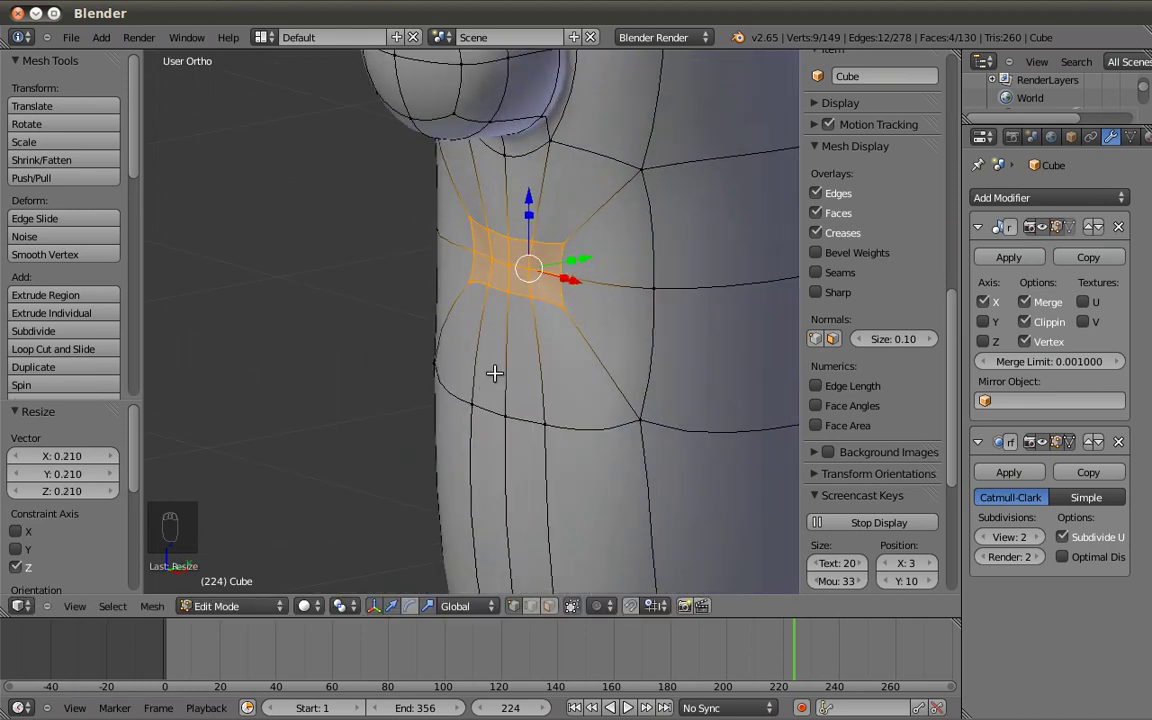
{"action": "left_click_drag", "start_coordinate": [581, 260], "coordinate": [594, 260]}
{"action": "right_click", "coordinate": [594, 260]}
{"action": "key", "text": "e"}
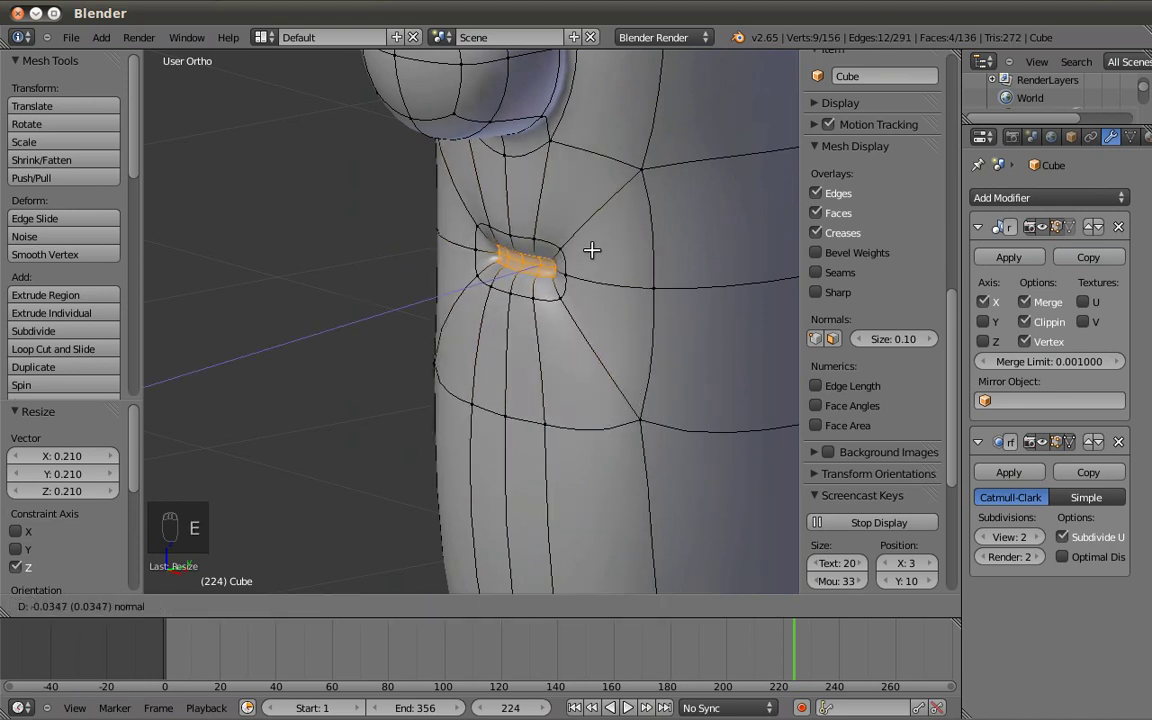
{"action": "left_click", "coordinate": [592, 250]}
{"action": "key", "text": "e"}
{"action": "left_click", "coordinate": [639, 243]}
Widen the inner end of the mouth by 3.385 along X and heighten it by 2.649 and 2.338 along Z.
{"action": "key", "text": "KP_3"}
{"action": "key", "text": "z"}
{"action": "key", "text": "s"}
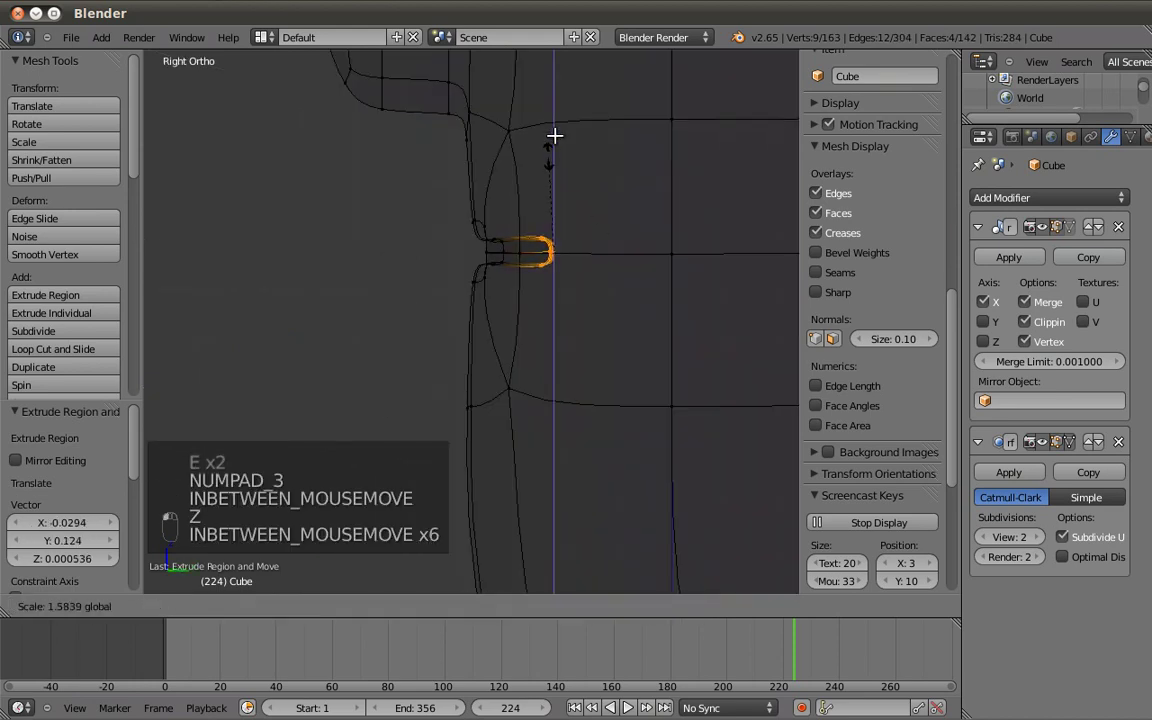
{"action": "left_click", "coordinate": [566, 95]}
{"action": "key", "text": "KP_1"}
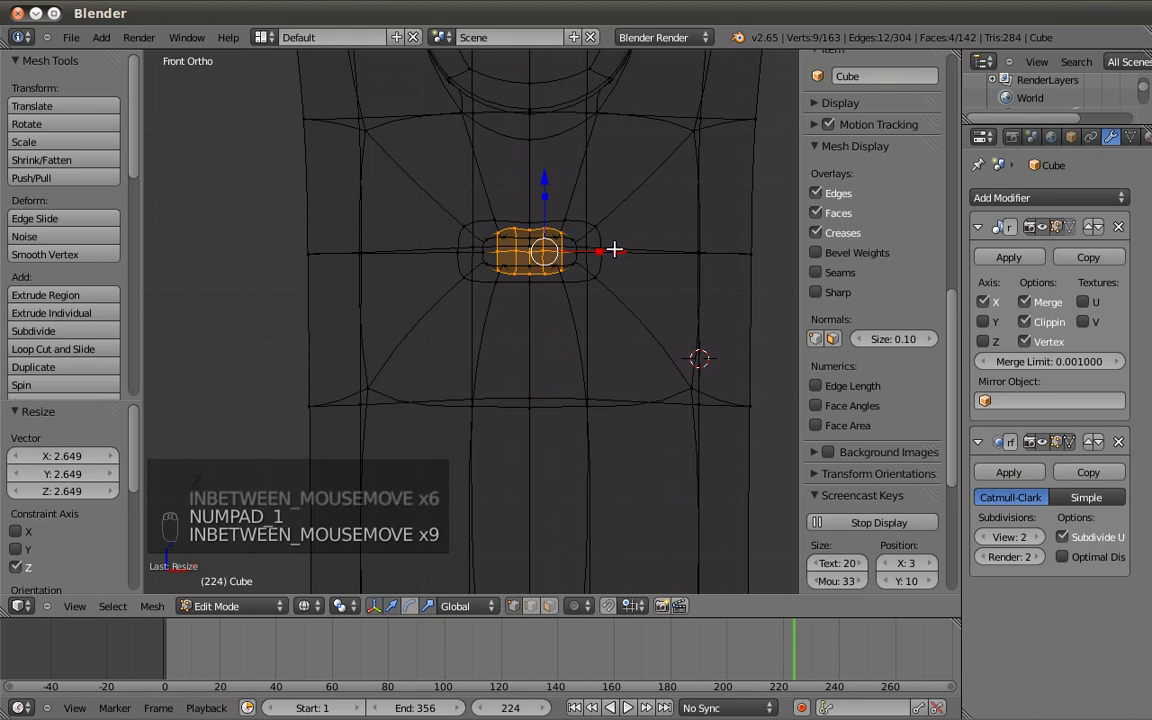
{"action": "key", "text": "s"}
{"action": "key", "text": "x"}
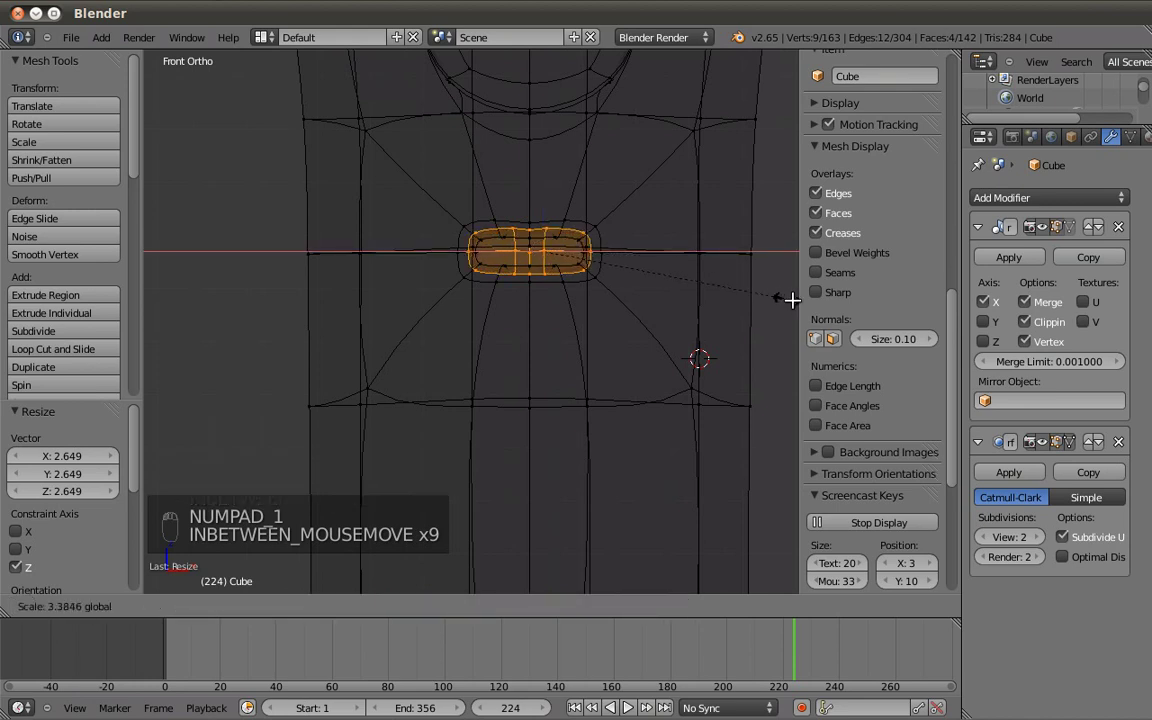
{"action": "left_click", "coordinate": [792, 300]}
{"action": "key", "text": "s"}
{"action": "key", "text": "z"}
{"action": "left_click", "coordinate": [576, 213]}
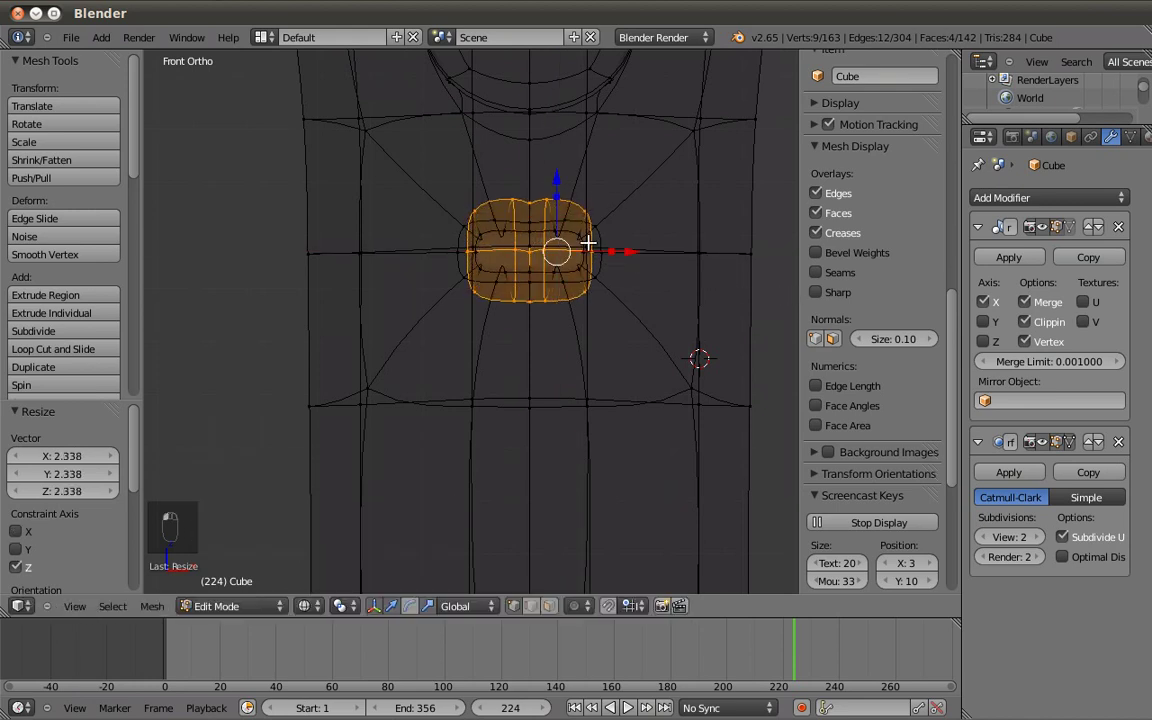
Extrude the mouth cavity's inner end about 0.215 deeper along Y and scale it to 0.707.
{"action": "key", "text": "KP_3"}
{"action": "key", "text": "z"}
{"action": "key", "text": "z"}
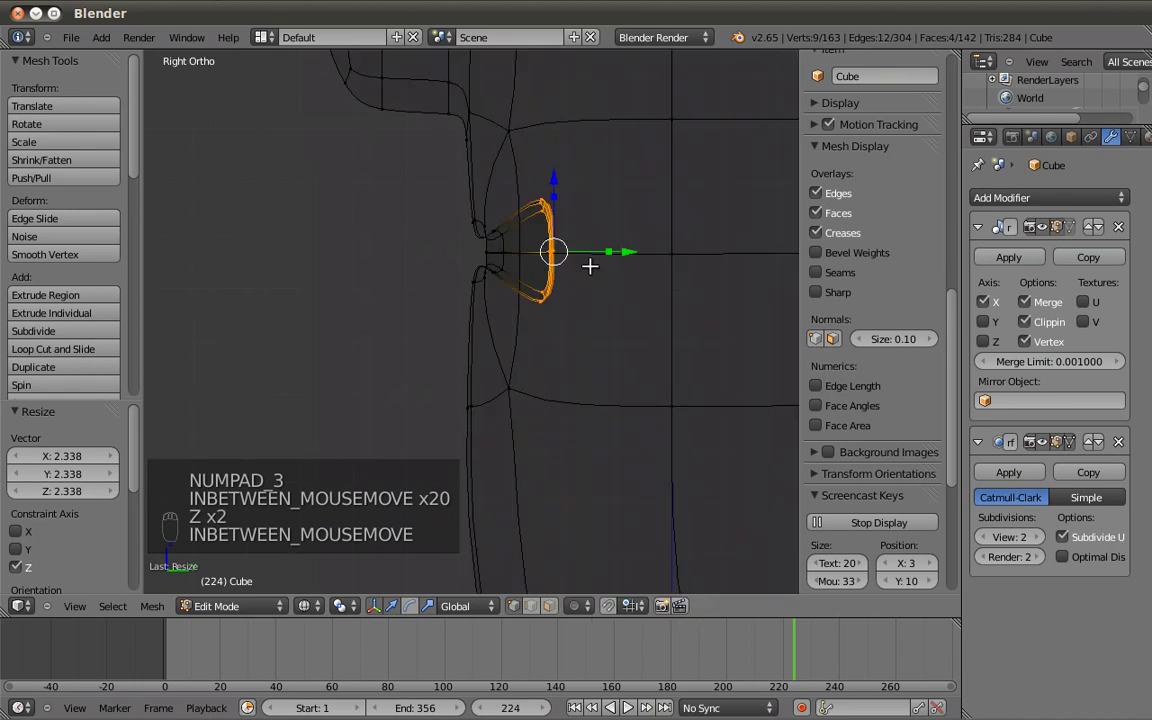
{"action": "key", "text": "e"}
{"action": "left_click", "coordinate": [700, 272]}
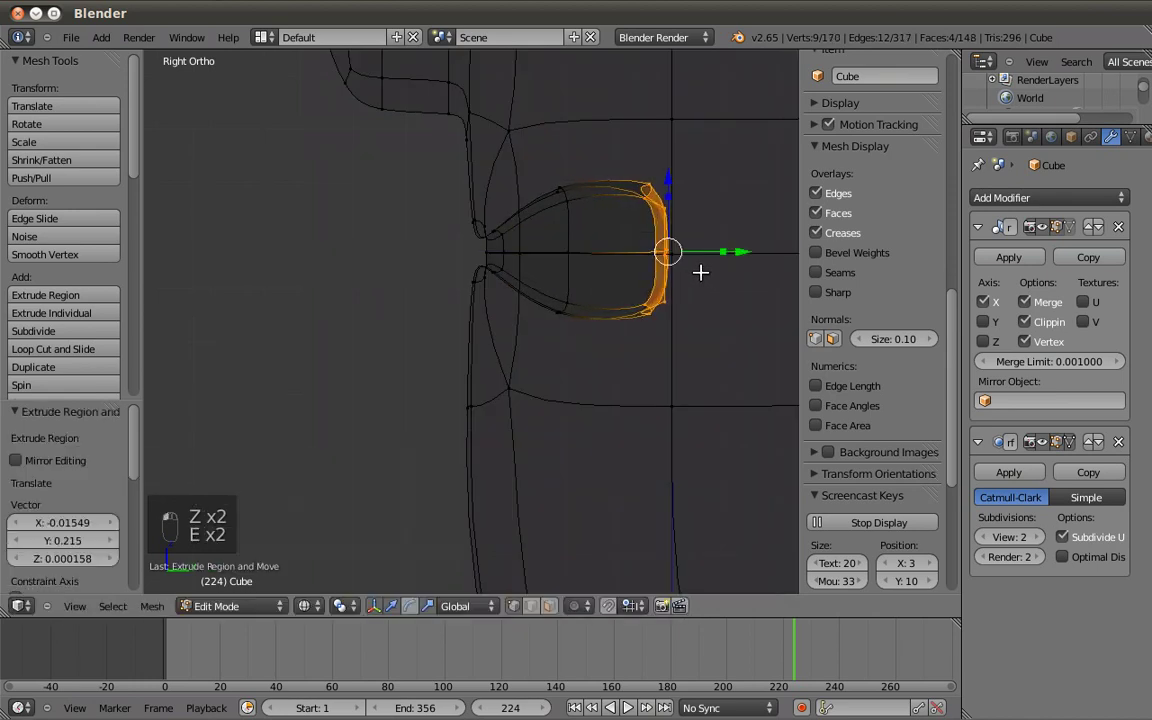
{"action": "scroll", "coordinate": [700, 272], "scroll_direction": "down", "scroll_amount": 2}
{"action": "middle_click_drag", "start_coordinate": [700, 272], "coordinate": [686, 321], "text": "shift"}
{"action": "key", "text": "s"}
{"action": "left_click", "coordinate": [661, 302]}
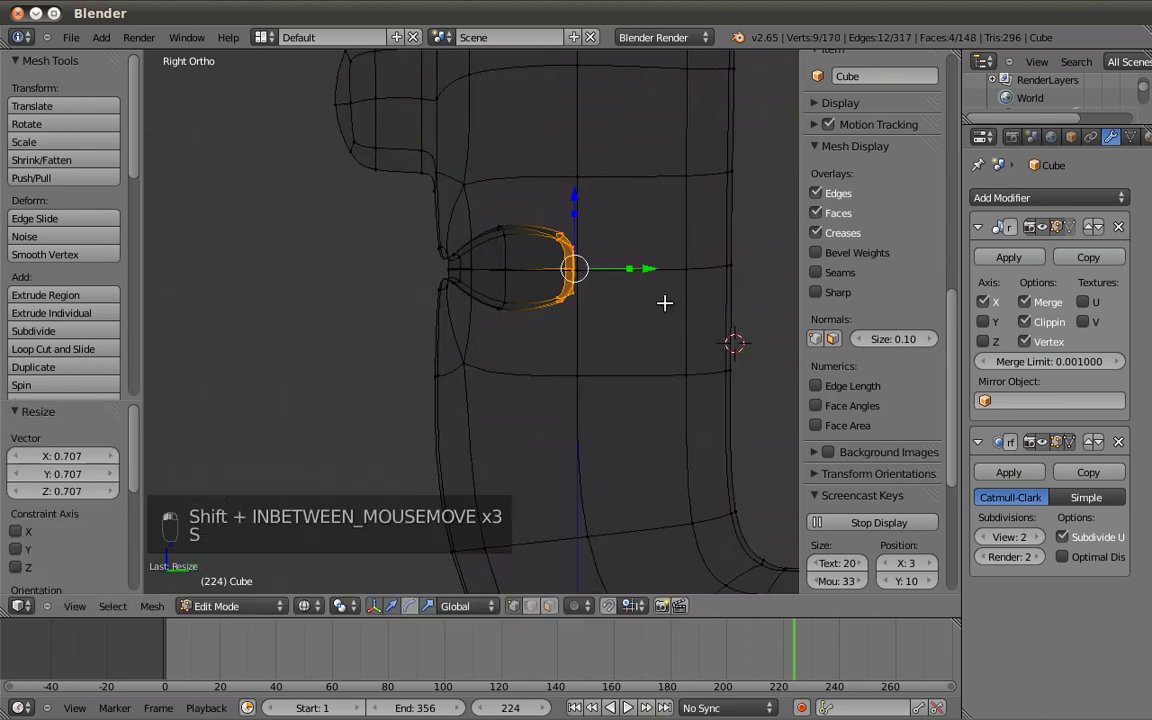
Extrude the mouth cavity's inner end about 0.071 deeper along Y and rotate it to slant toward the throat.
{"action": "key", "text": "e"}
{"action": "left_click", "coordinate": [710, 314]}
{"action": "key", "text": "r"}
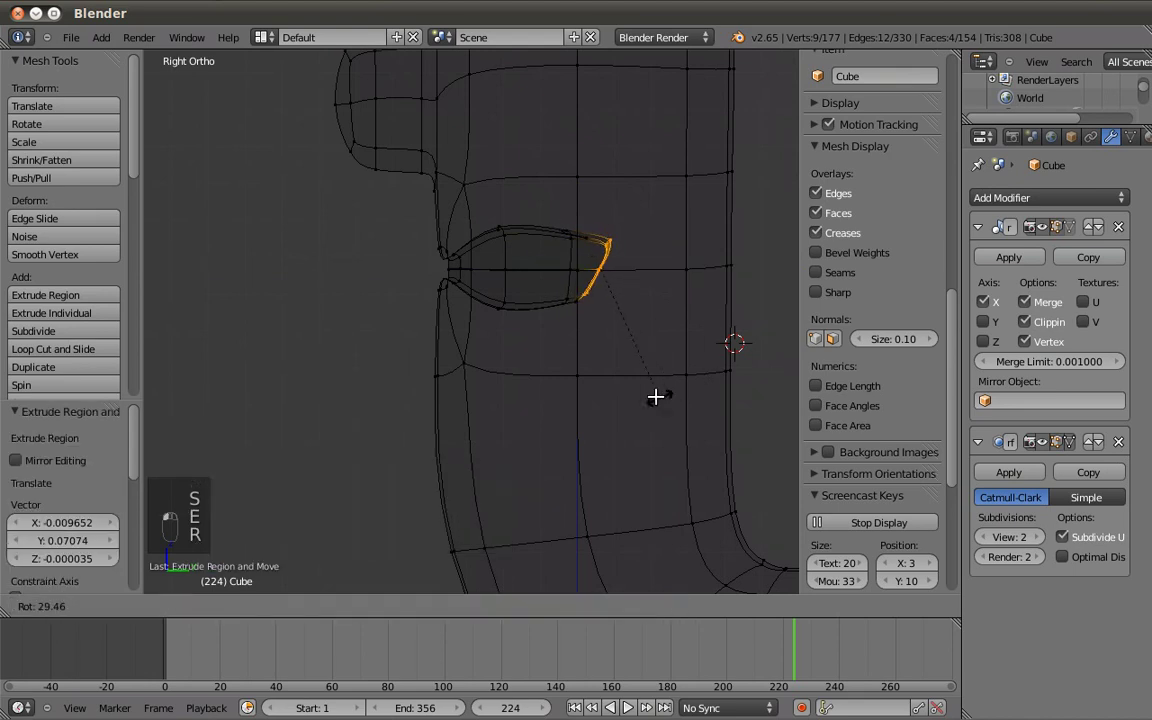
{"action": "left_click", "coordinate": [652, 375]}
Lower the cavity's inner end about 0.144 along Z and rotate it about 50.7° to face downward.
{"action": "key", "text": "g"}
{"action": "left_click", "coordinate": [642, 360]}
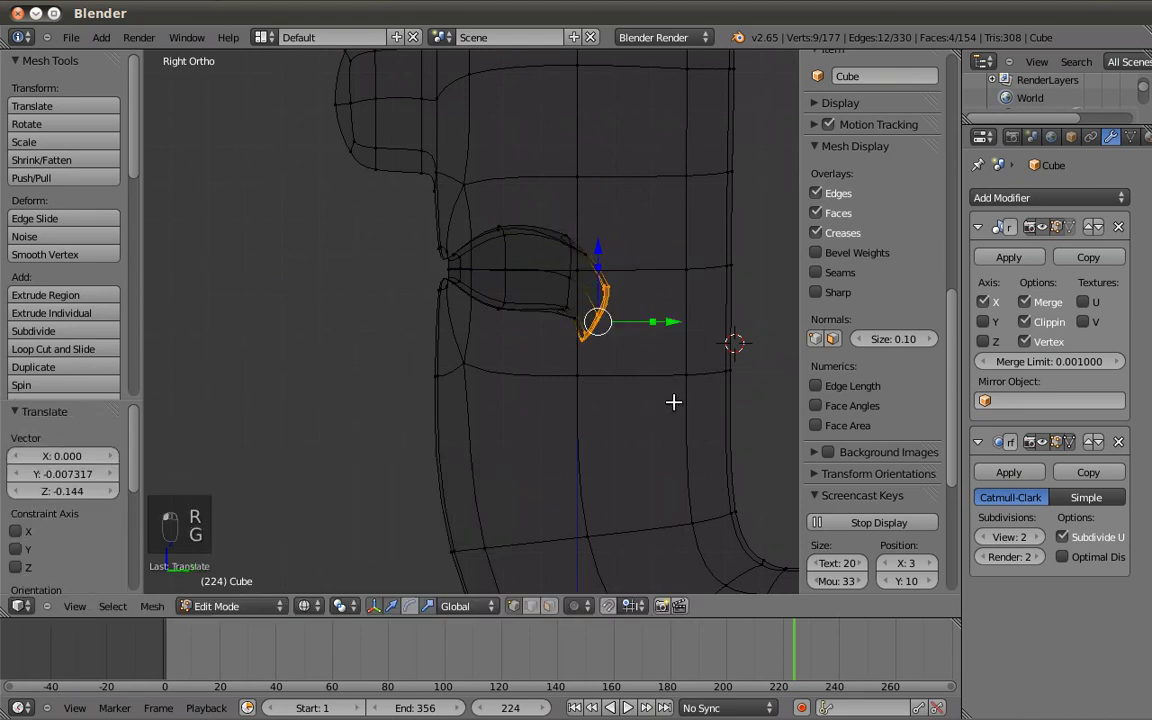
{"action": "key", "text": "r"}
{"action": "left_click", "coordinate": [649, 404]}
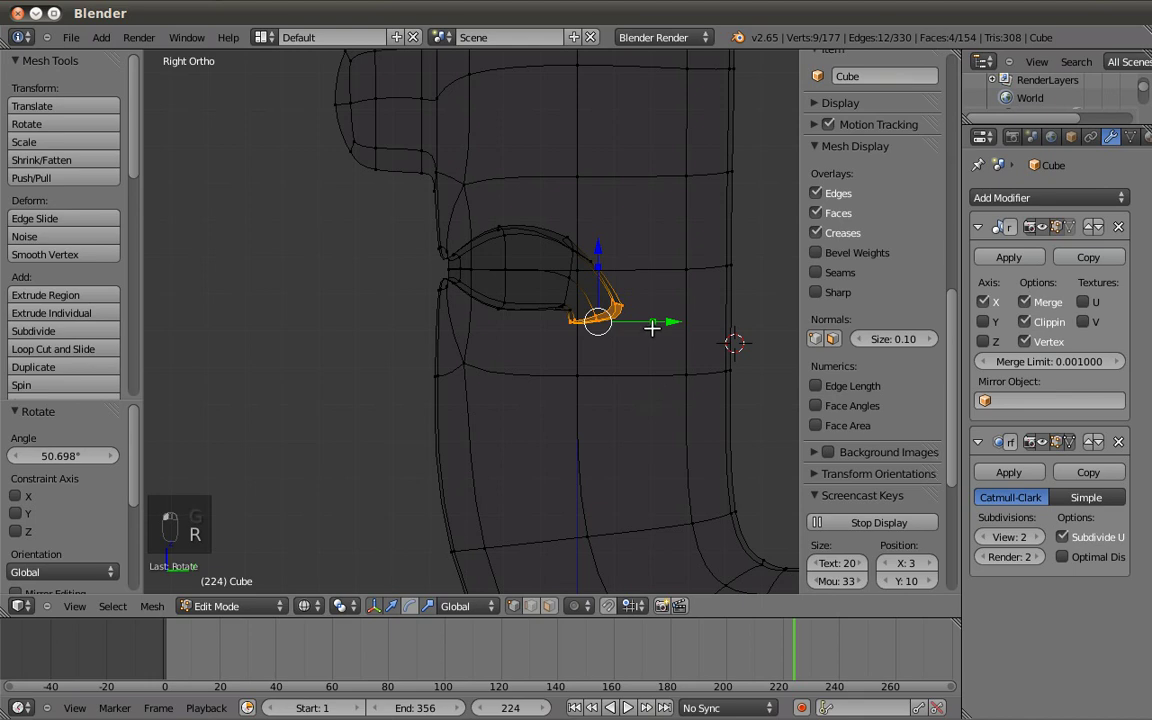
Scale the throat end along Y and extrude it a short distance downward.
{"action": "key", "text": "s"}
{"action": "key", "text": "y"}
{"action": "left_click", "coordinate": [616, 340]}
{"action": "key", "text": "e"}
{"action": "left_click", "coordinate": [617, 364]}
{"action": "key", "text": "f"}
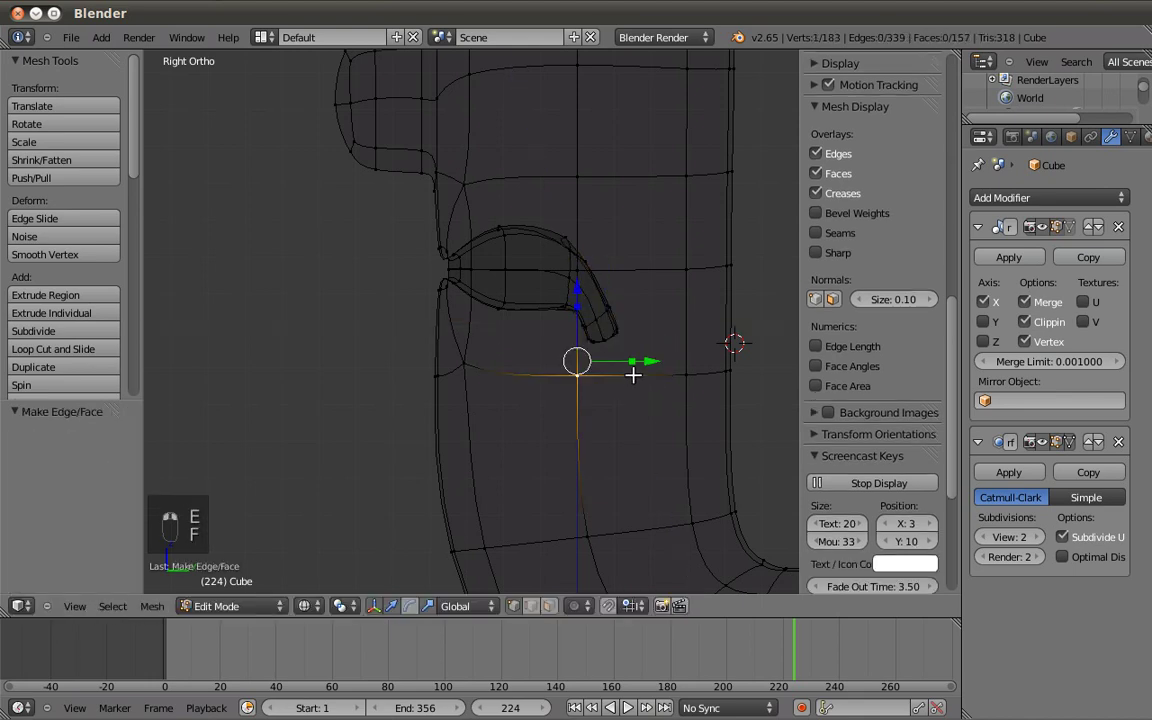
{"action": "key", "text": "ctrl+z"}
{"action": "key", "text": "ctrl+z"}
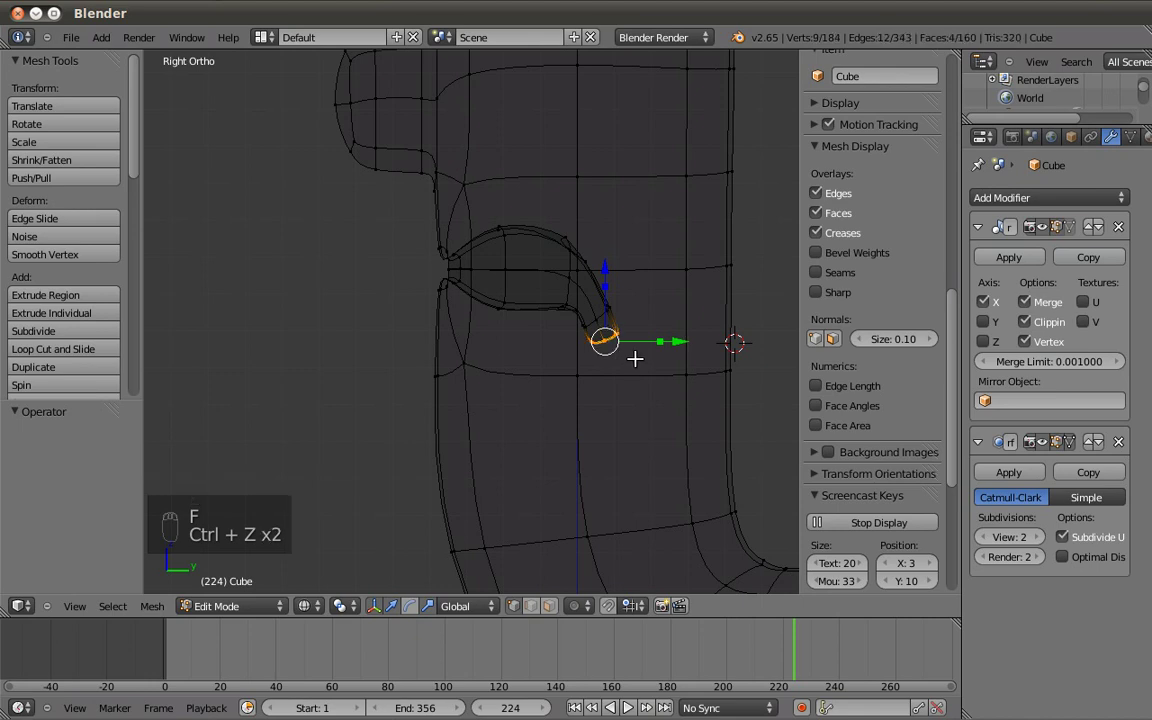
Move the throat end about 0.044 forward along Y and 0.071 down along Z, and rotate it.
{"action": "key", "text": "g"}
{"action": "left_click", "coordinate": [630, 356]}
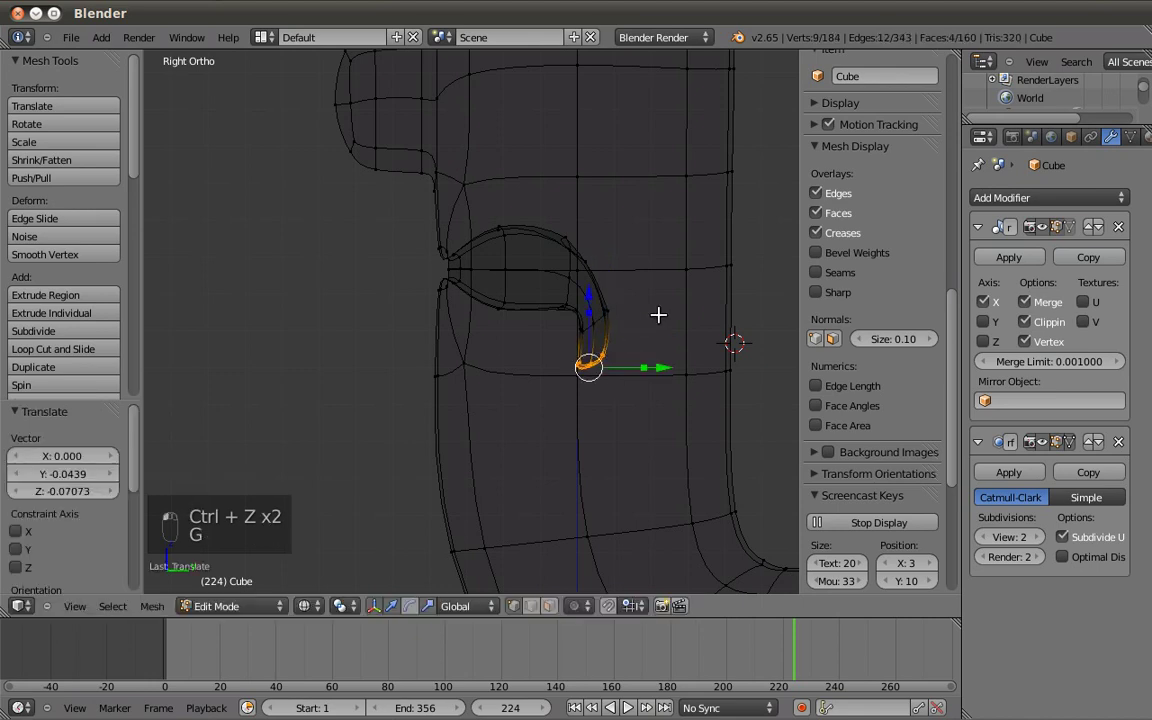
{"action": "key", "text": "r"}
{"action": "left_click", "coordinate": [671, 357]}
Examine the mouth opening from the front with solid shading in Object Mode.
{"action": "key", "text": "KP_1"}
{"action": "key", "text": "Tab"}
{"action": "key", "text": "z"}
{"action": "scroll", "coordinate": [548, 277], "scroll_direction": "up", "scroll_amount": 4}
{"action": "mouse_move", "coordinate": [548, 277]}
{"action": "middle_mouse_down", "text": "shift"}
{"action": "mouse_move", "coordinate": [527, 357]}
{"action": "mouse_move", "coordinate": [536, 386]}
{"action": "middle_mouse_up", "text": "shift"}
{"action": "scroll", "coordinate": [560, 292], "scroll_direction": "down", "scroll_amount": 5}
{"action": "scroll", "coordinate": [488, 288], "scroll_direction": "up", "scroll_amount": 8}
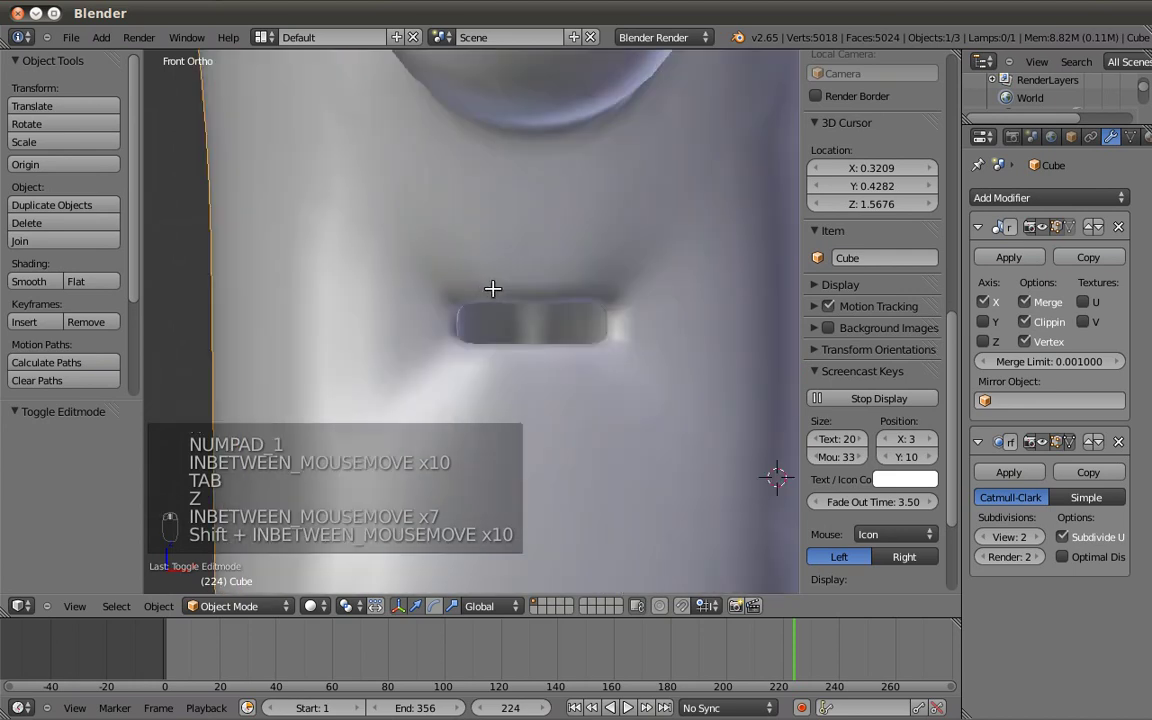
Widen the mouth opening by moving the two vertices at its mirrored corner outward along X in Edit Mode.
{"action": "key", "text": "Tab"}
{"action": "key", "text": "z"}
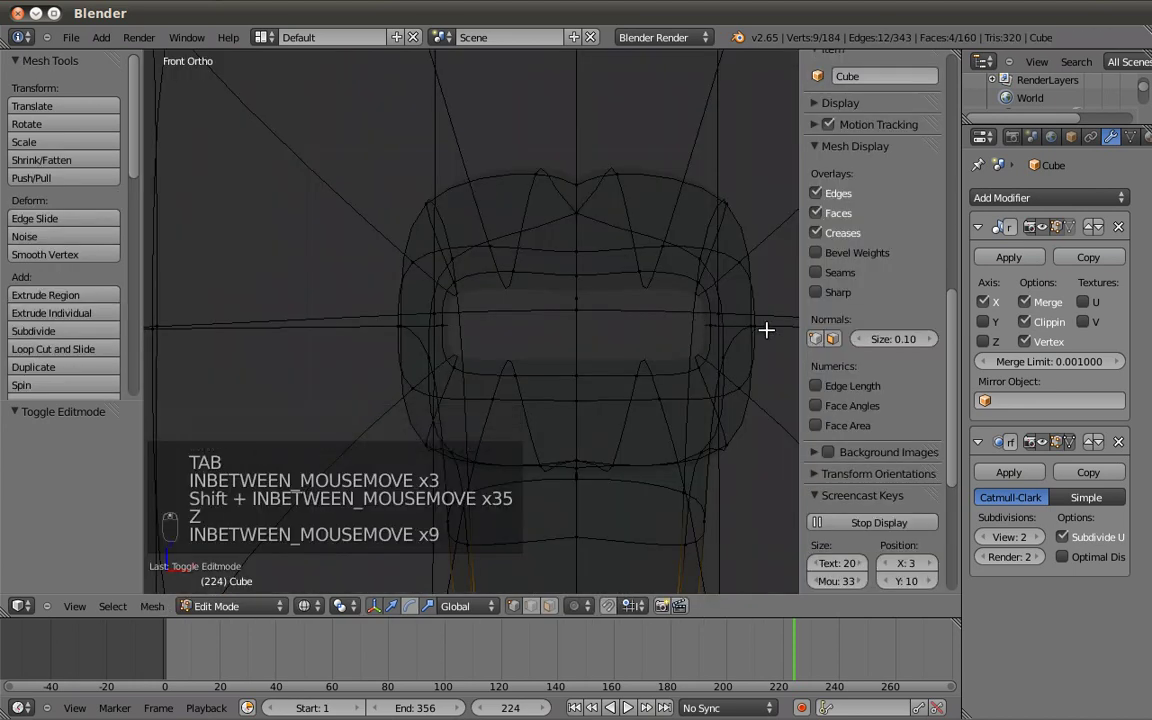
{"action": "right_click", "coordinate": [757, 327]}
{"action": "key", "text": "z"}
{"action": "scroll", "coordinate": [750, 348], "scroll_direction": "down", "scroll_amount": 2}
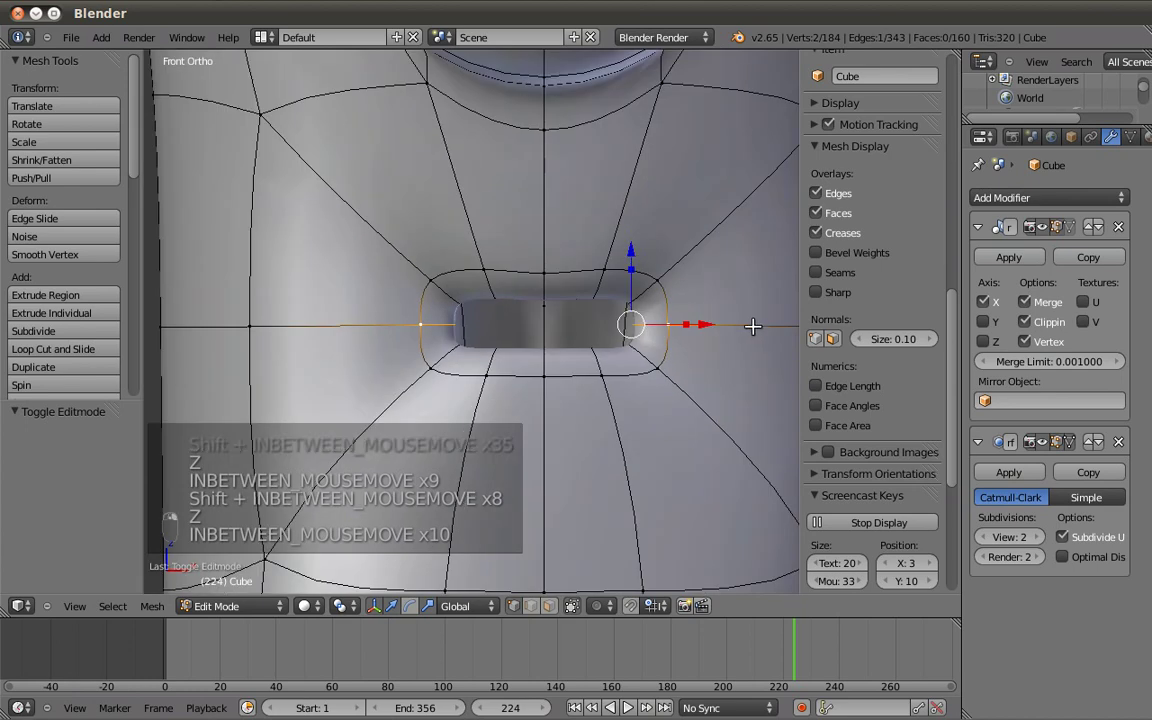
{"action": "left_click_drag", "start_coordinate": [705, 322], "coordinate": [789, 330]}
Select the mouth's upper lip vertices together with the inner vertex behind them, showing the mesh as wireframe.
{"action": "key", "text": "a"}
{"action": "right_click", "coordinate": [476, 265]}
{"action": "right_click", "coordinate": [545, 275], "text": "shift"}
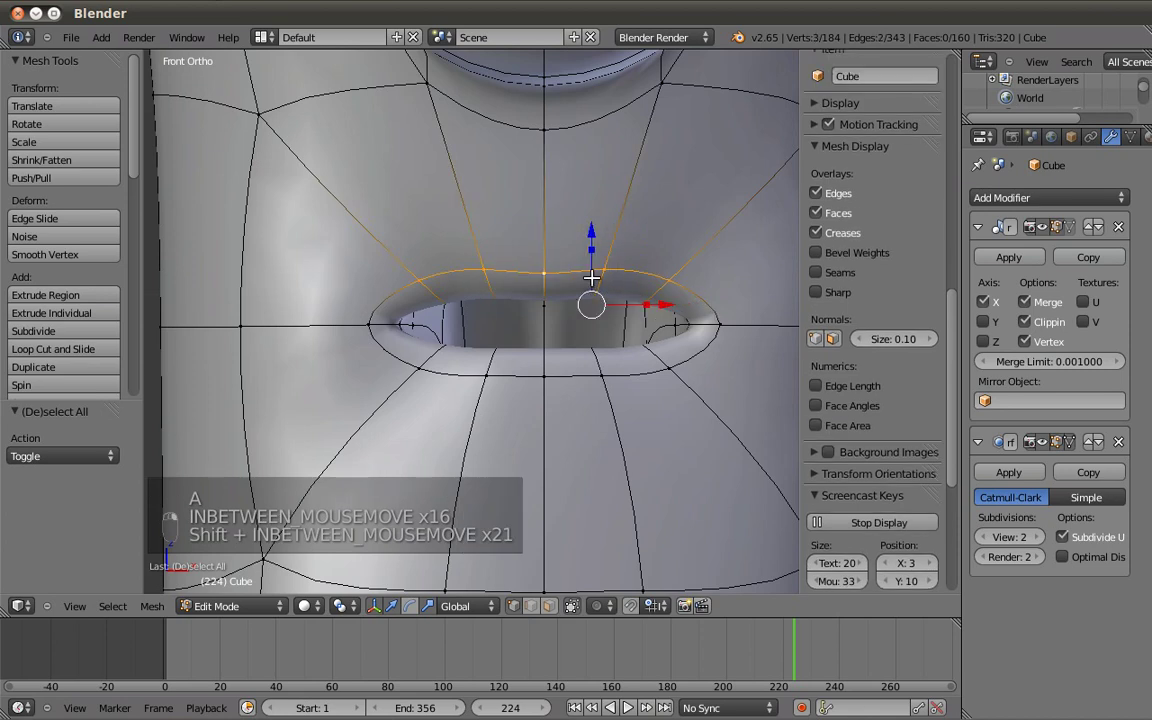
{"action": "key", "text": "z"}
{"action": "right_click", "coordinate": [591, 299], "text": "shift"}
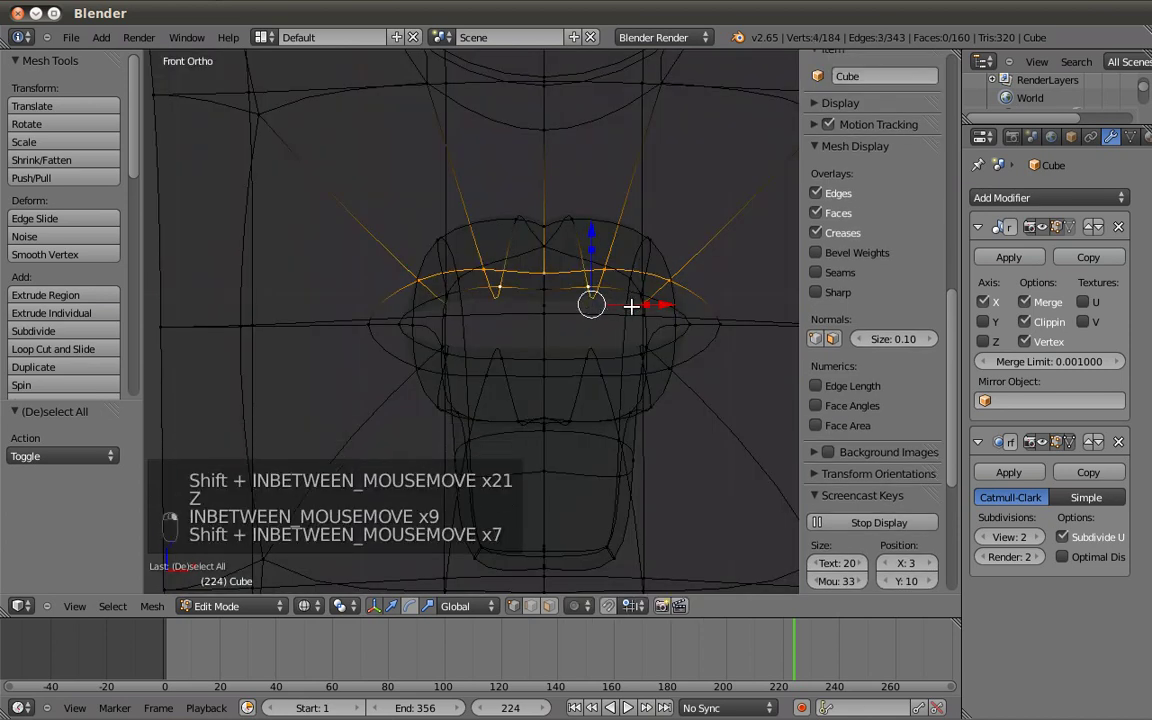
Select the upper lip's vertices between the mouth corners and lower them along Z to close the mouth opening.
{"action": "right_click", "coordinate": [641, 301], "text": "shift"}
{"action": "right_click", "coordinate": [545, 291], "text": "shift"}
{"action": "key", "text": "z"}
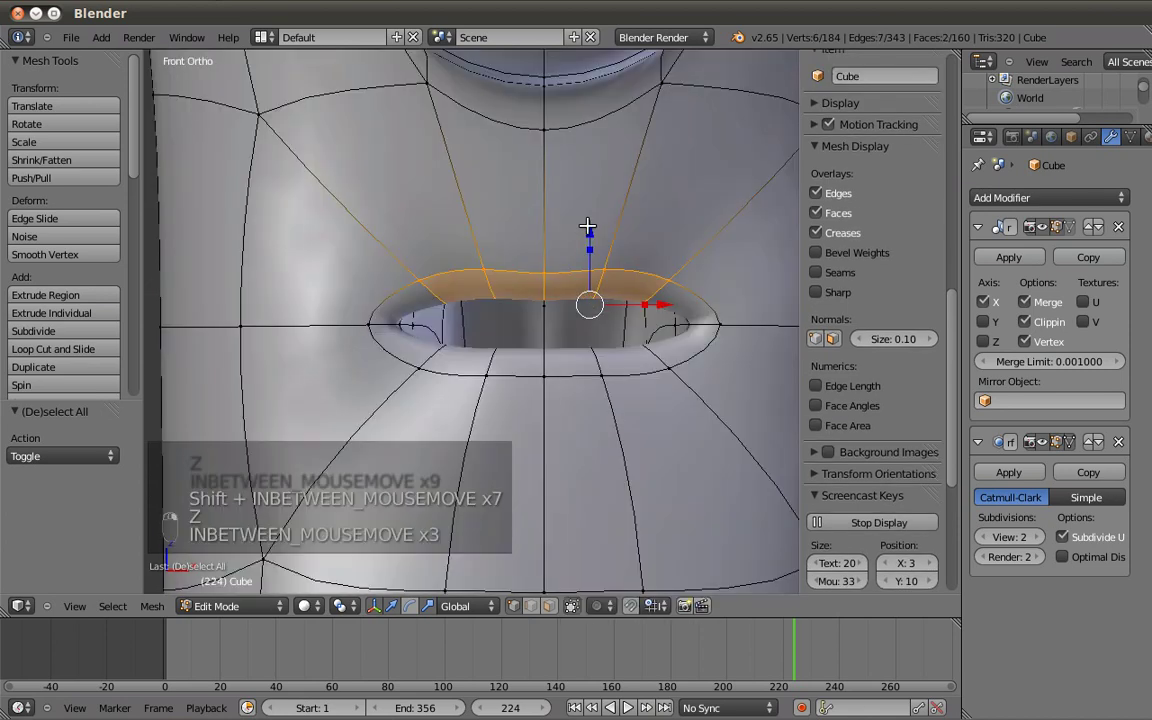
{"action": "key", "text": "g"}
{"action": "key", "text": "z"}
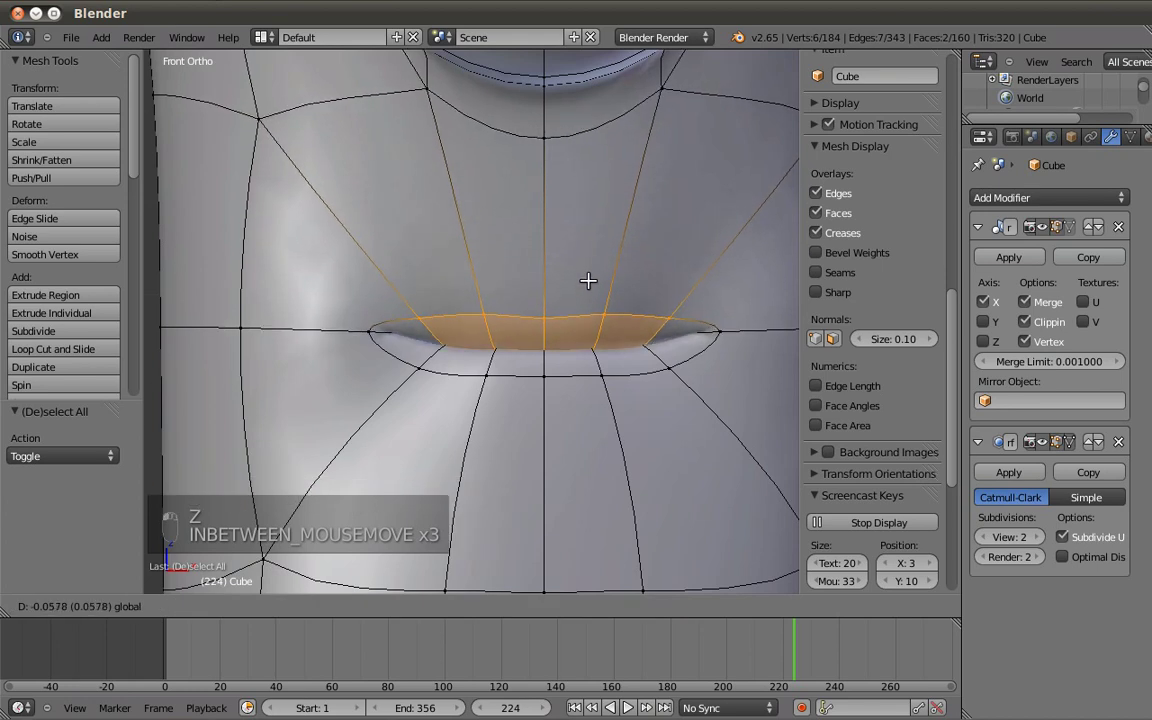
{"action": "left_click", "coordinate": [590, 290]}
Select the two mouth-corner vertices and raise them about 0.018 along Z.
{"action": "key", "text": "z"}
{"action": "right_click", "coordinate": [723, 328]}
{"action": "right_click", "coordinate": [690, 333], "text": "shift"}
{"action": "key", "text": "z"}
{"action": "left_click_drag", "start_coordinate": [723, 244], "coordinate": [733, 224]}
{"action": "key", "text": "z"}
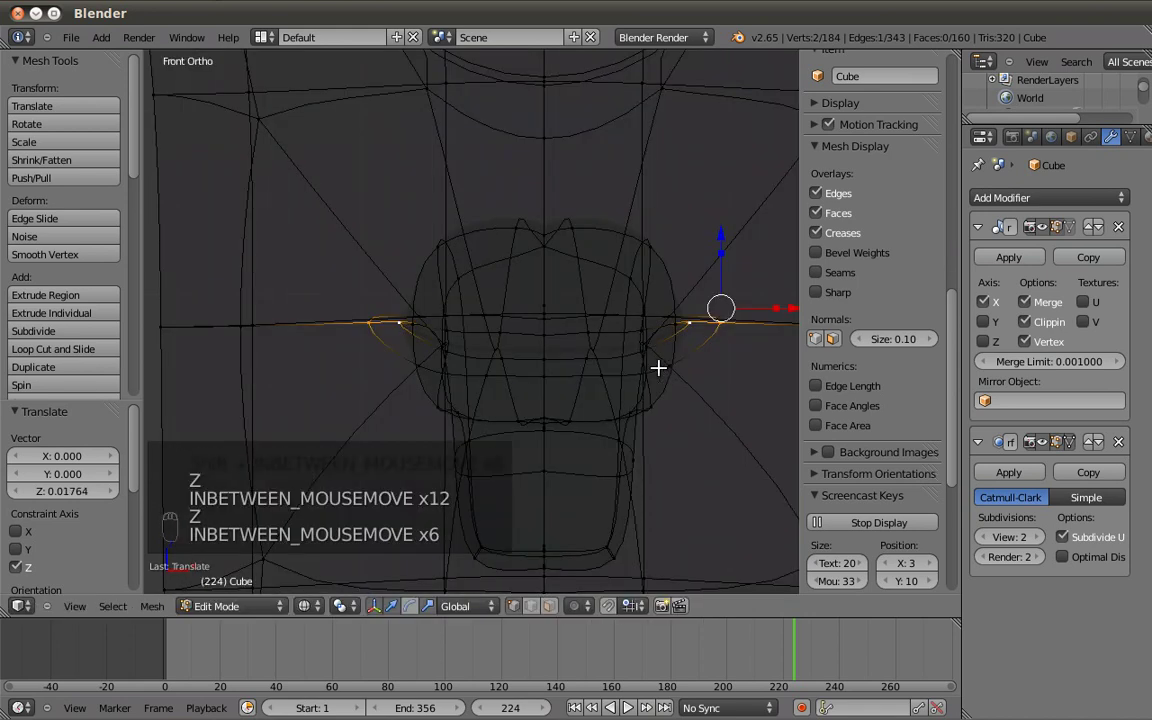
{"action": "key", "text": "a"}
In edge select mode, select the lower lip's outer, inner and centre cross edges and lower them about 0.01 along Z.
{"action": "mouse_move", "coordinate": [658, 340]}
{"action": "middle_mouse_down"}
{"action": "mouse_move", "coordinate": [704, 388]}
{"action": "mouse_move", "coordinate": [657, 360]}
{"action": "middle_mouse_up"}
{"action": "scroll", "coordinate": [658, 357], "scroll_direction": "up", "scroll_amount": 2}
{"action": "middle_click_drag", "start_coordinate": [579, 324], "coordinate": [411, 293], "text": "shift"}
{"action": "key", "text": "z"}
{"action": "mouse_move", "coordinate": [642, 361]}
{"action": "middle_mouse_down"}
{"action": "mouse_move", "coordinate": [666, 372]}
{"action": "mouse_move", "coordinate": [645, 339]}
{"action": "middle_mouse_up"}
{"action": "key", "text": "z"}
{"action": "key", "text": "z"}
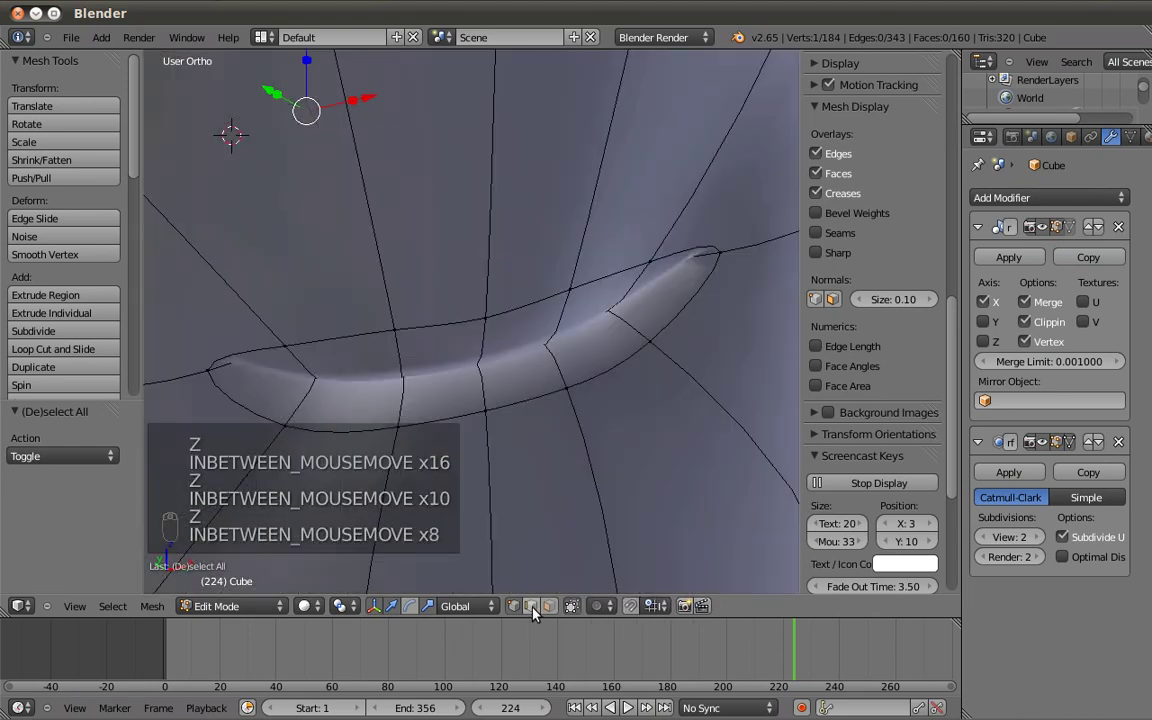
{"action": "left_click", "coordinate": [530, 606]}
{"action": "right_click", "coordinate": [632, 327]}
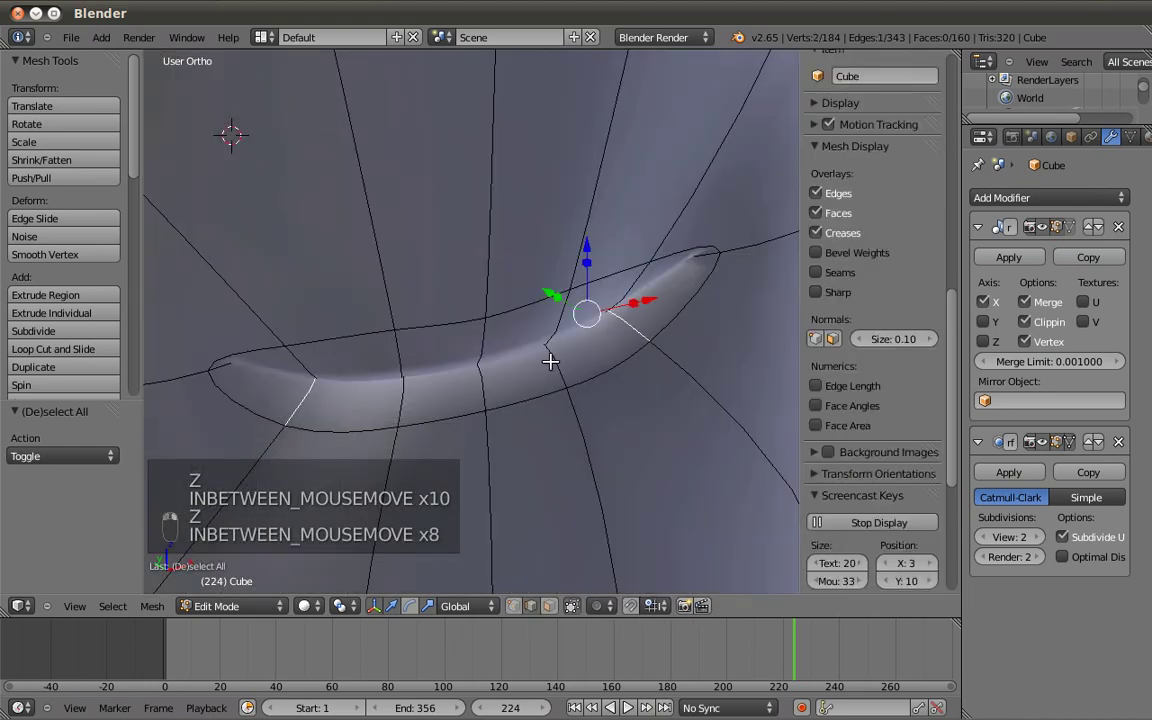
{"action": "right_click", "coordinate": [540, 363], "text": "shift"}
{"action": "right_click", "coordinate": [475, 381], "text": "shift"}
{"action": "key", "text": "KP_1"}
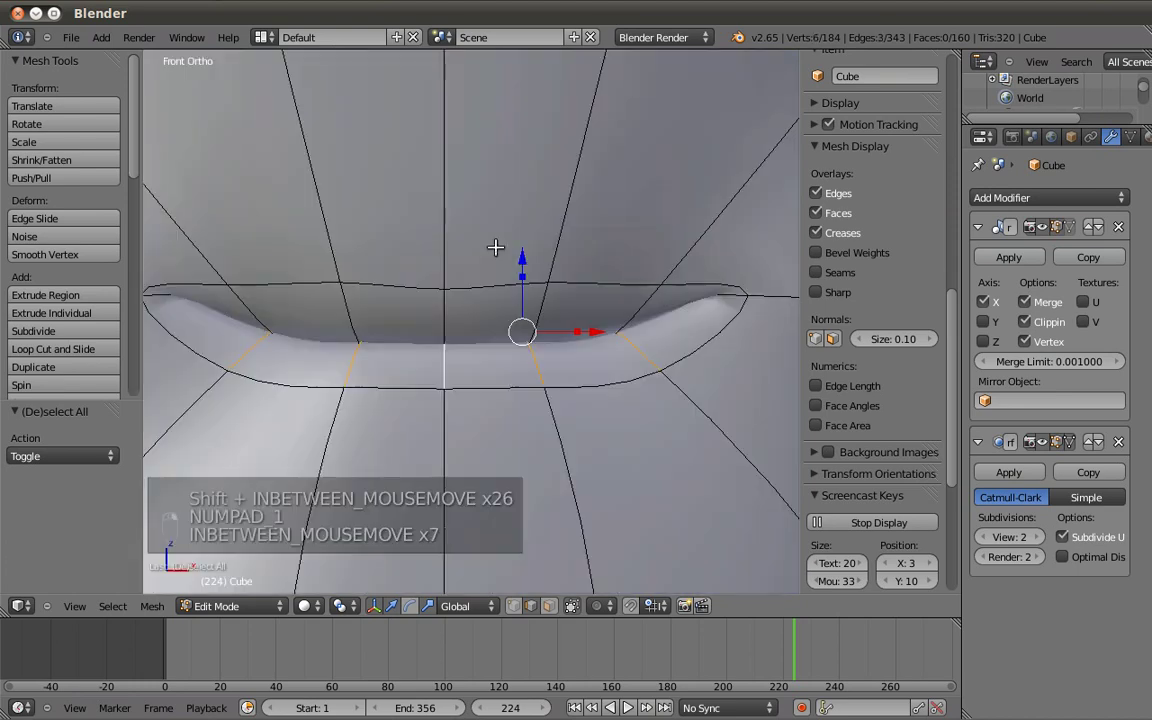
{"action": "left_click_drag", "start_coordinate": [523, 258], "coordinate": [523, 268]}
{"action": "key", "text": "z"}
{"action": "key", "text": "z"}
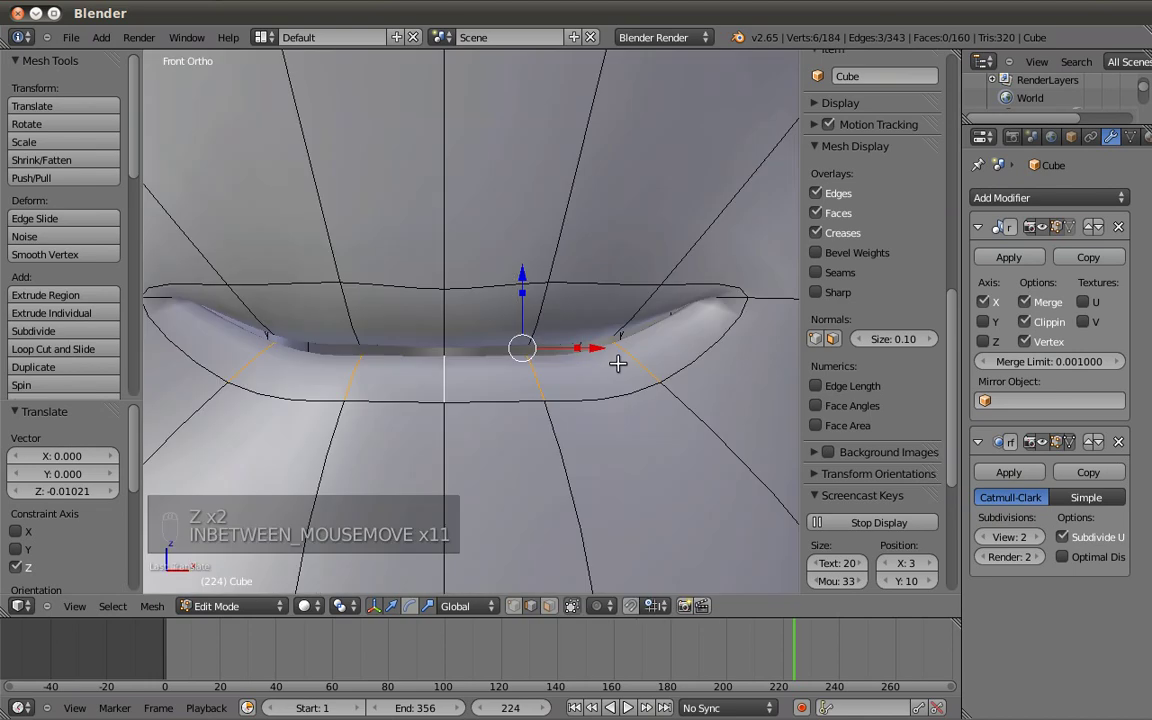
Narrow the lower-lip selection towards the middle and lower the inner and centre edges further to curve the lip.
{"action": "key", "text": "b"}
{"action": "middle_click_drag", "start_coordinate": [641, 358], "coordinate": [600, 320]}
{"action": "key", "text": "b"}
{"action": "left_click_drag", "start_coordinate": [490, 274], "coordinate": [493, 290]}
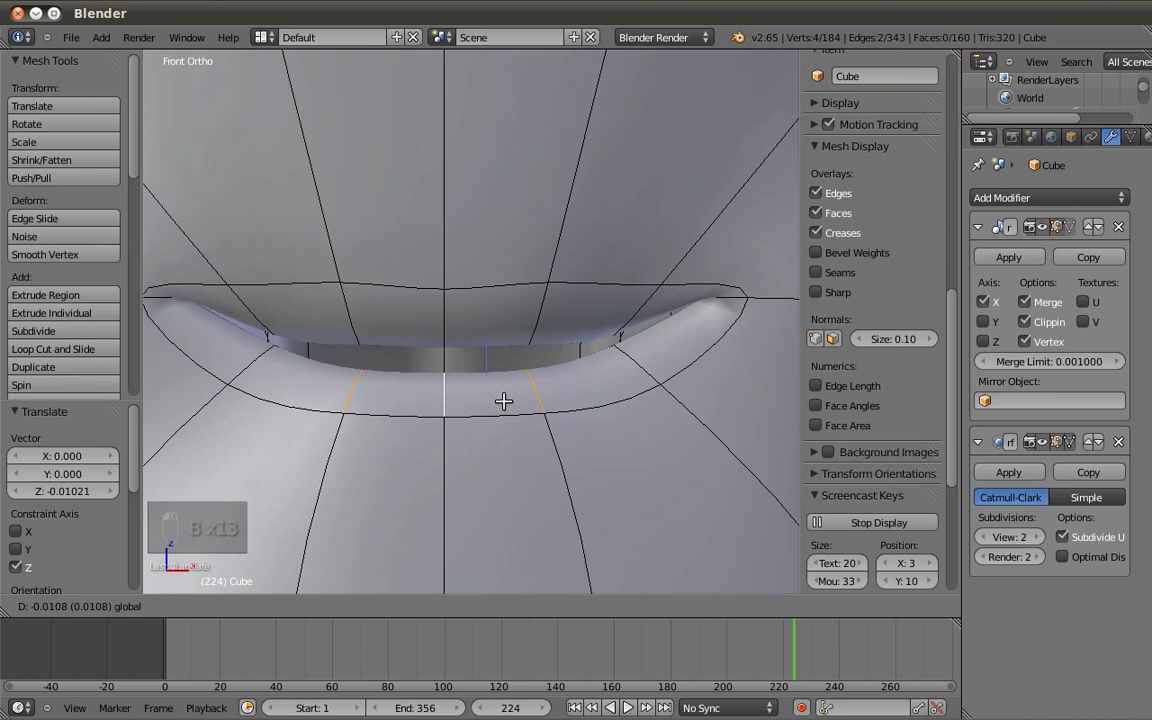
{"action": "left_click_drag", "start_coordinate": [502, 399], "coordinate": [502, 400]}
{"action": "key", "text": "b"}
{"action": "left_click_drag", "start_coordinate": [444, 293], "coordinate": [445, 320]}
Select the upper lip's centre and inner cross edges and lower them about 0.023 along Z to meet the lower lip.
{"action": "key", "text": "a"}
{"action": "key", "text": "z"}
{"action": "key", "text": "z"}
{"action": "right_click", "coordinate": [586, 314], "text": "shift"}
{"action": "left_click_drag", "start_coordinate": [487, 290], "coordinate": [495, 322]}
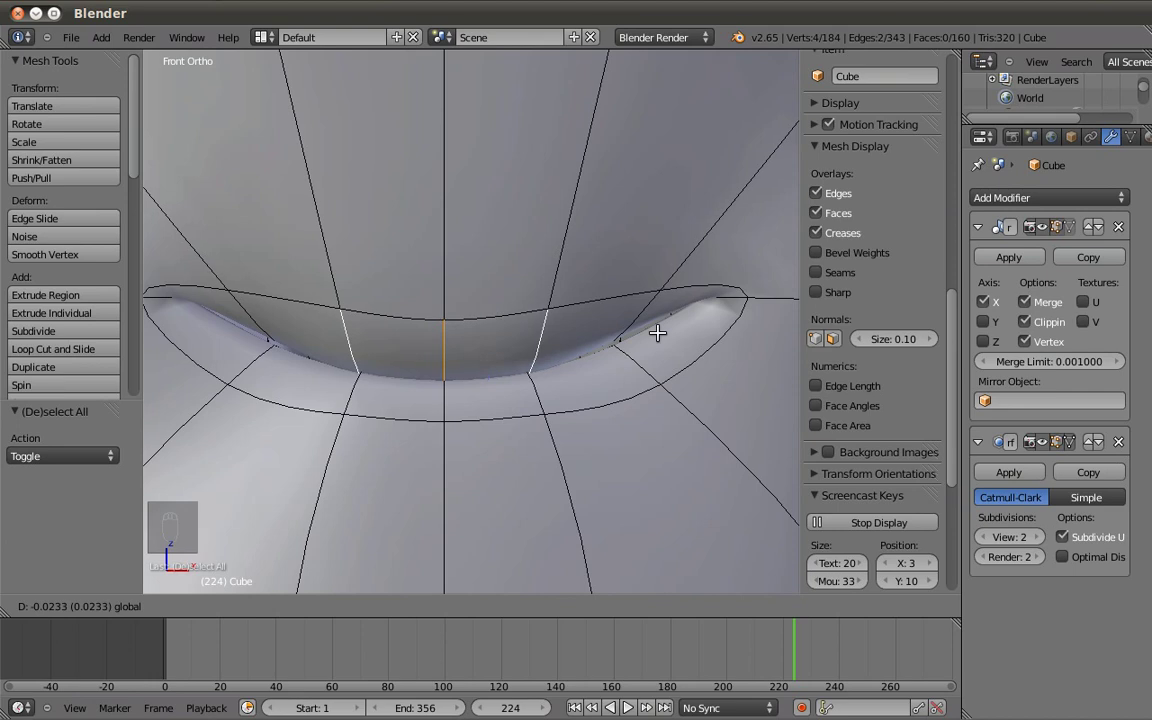
Select the upper lip's outer cross edge and lower it about 0.01 along Z to follow the smile.
{"action": "key", "text": "a"}
{"action": "right_click", "coordinate": [640, 318]}
{"action": "left_click_drag", "start_coordinate": [592, 287], "coordinate": [616, 305]}
{"action": "scroll", "coordinate": [606, 344], "scroll_direction": "down", "scroll_amount": 9}
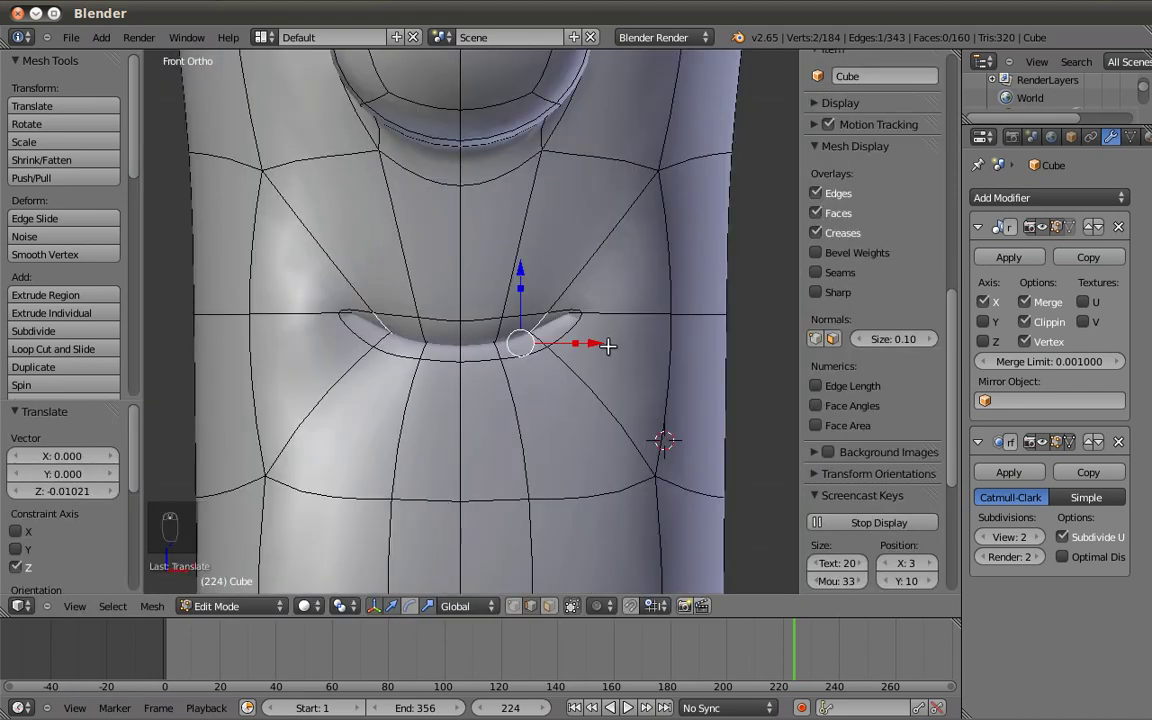
Leave Edit Mode and check the smiling mouth on the smooth model from the side and front.
{"action": "key", "text": "Tab"}
{"action": "scroll", "coordinate": [587, 346], "scroll_direction": "down", "scroll_amount": 4}
{"action": "middle_click_drag", "start_coordinate": [572, 358], "coordinate": [597, 373], "text": "shift"}
{"action": "key", "text": "KP_3"}
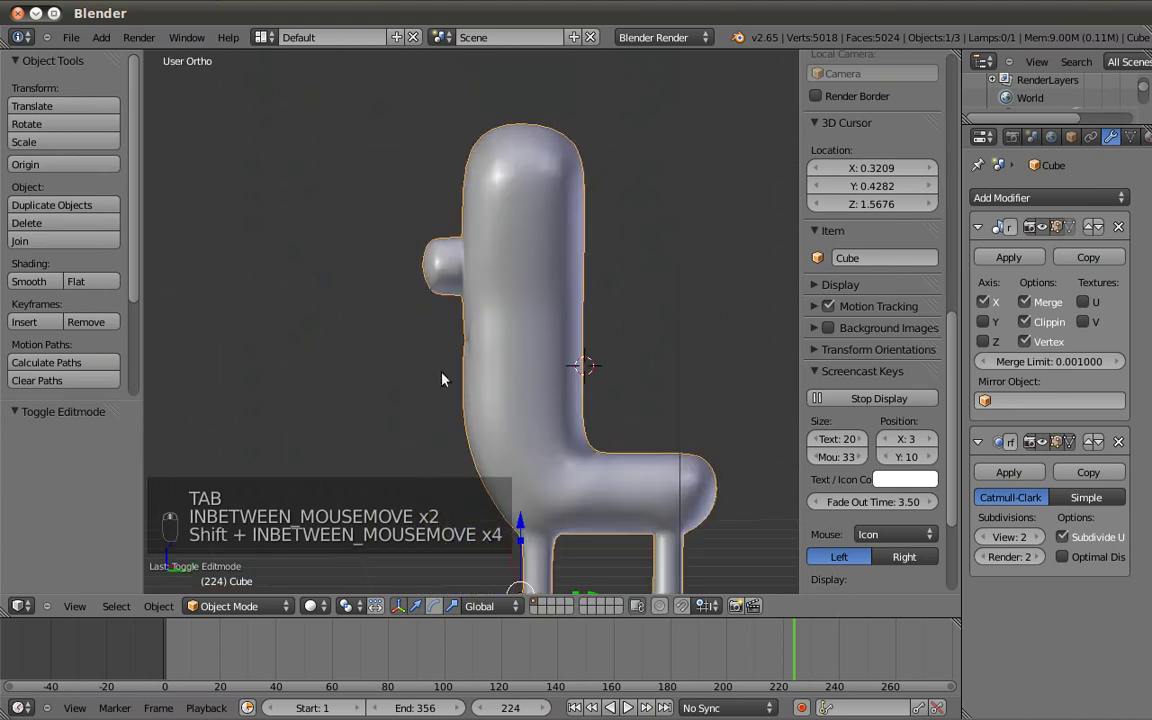
{"action": "key", "text": "KP_1"}
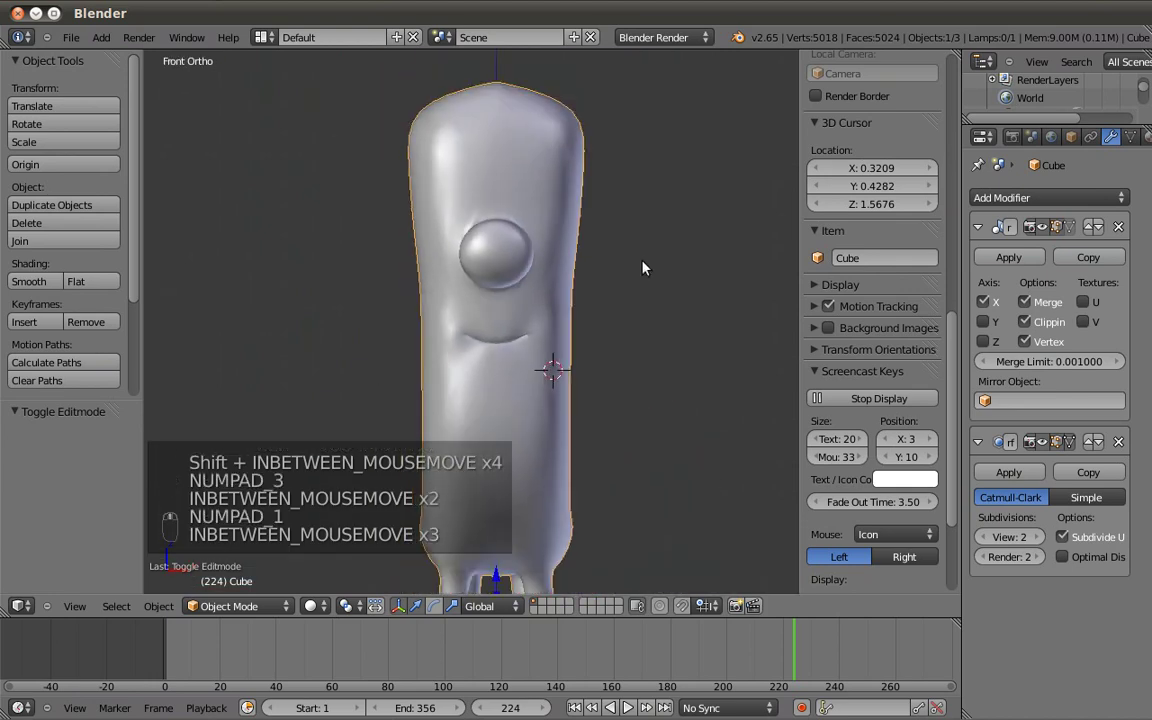
In vertex select mode, select the cross of five vertices on the upper side of the head and subdivide with one cut.
{"action": "key", "text": "Tab"}
{"action": "middle_click_drag", "start_coordinate": [560, 160], "coordinate": [586, 172], "text": "shift"}
{"action": "middle_click_drag", "start_coordinate": [549, 212], "coordinate": [405, 222]}
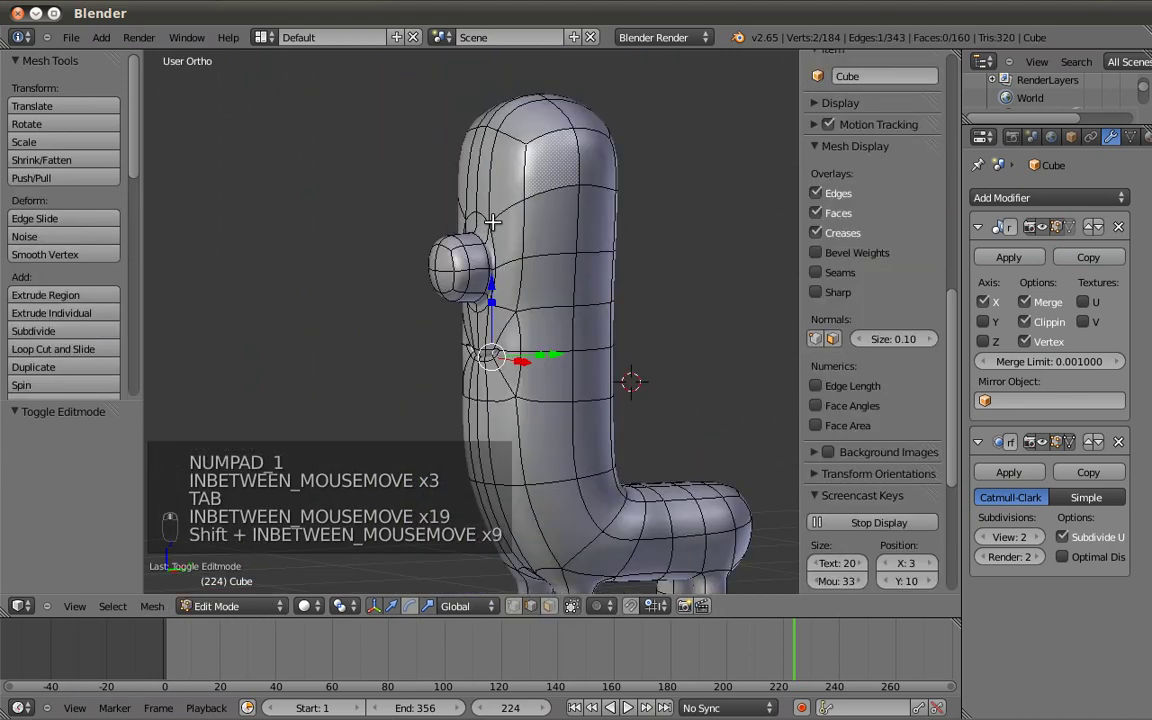
{"action": "left_click", "coordinate": [516, 607]}
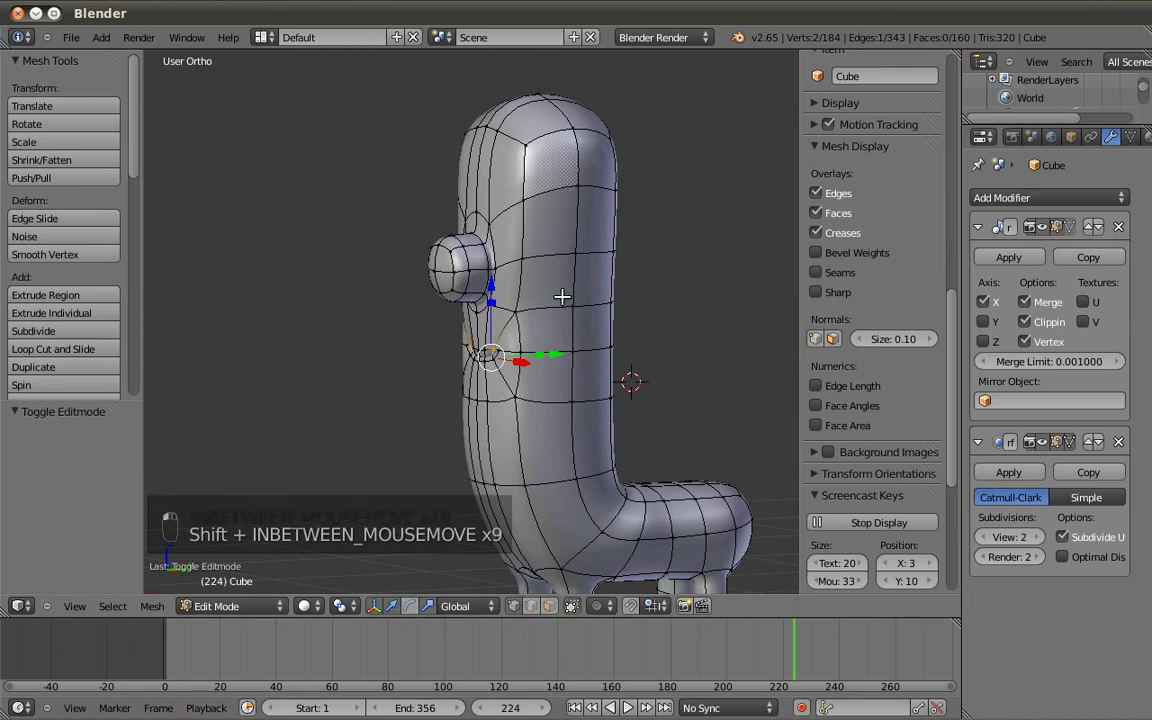
{"action": "right_click", "coordinate": [587, 186]}
{"action": "right_click", "coordinate": [582, 251], "text": "shift"}
{"action": "right_click", "coordinate": [524, 200], "text": "shift"}
{"action": "right_click", "coordinate": [574, 132], "text": "shift"}
{"action": "right_click", "coordinate": [621, 189], "text": "shift"}
{"action": "key", "text": "KP_3"}
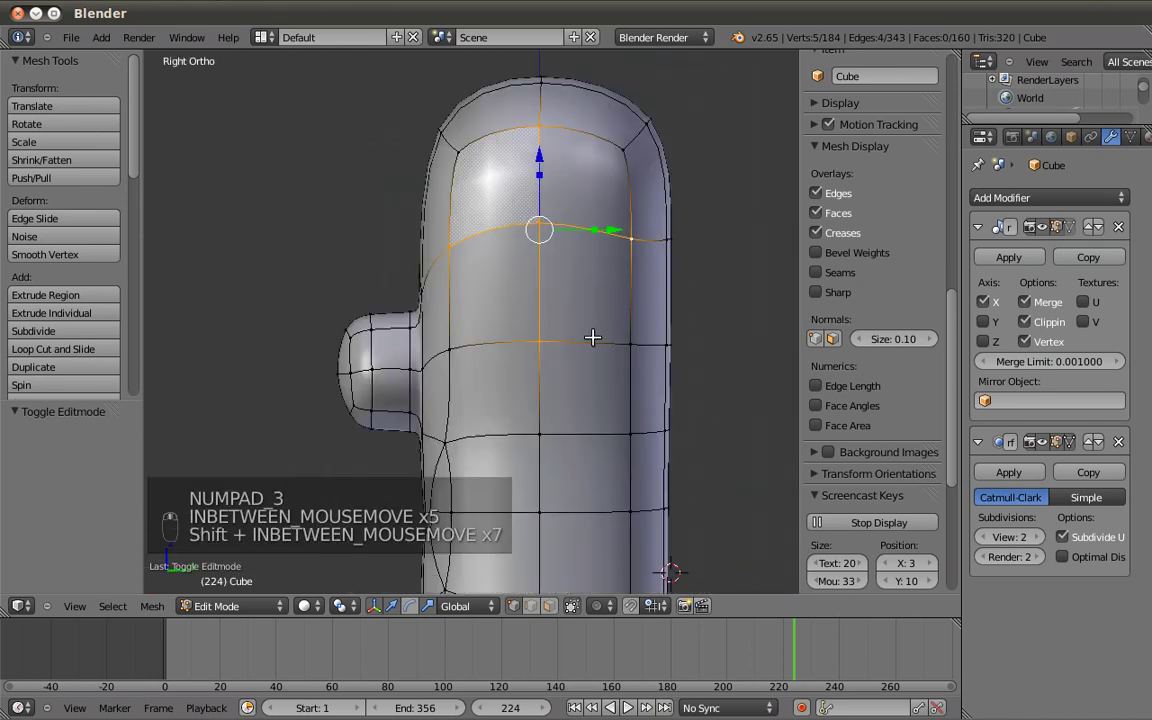
{"action": "key", "text": "w"}
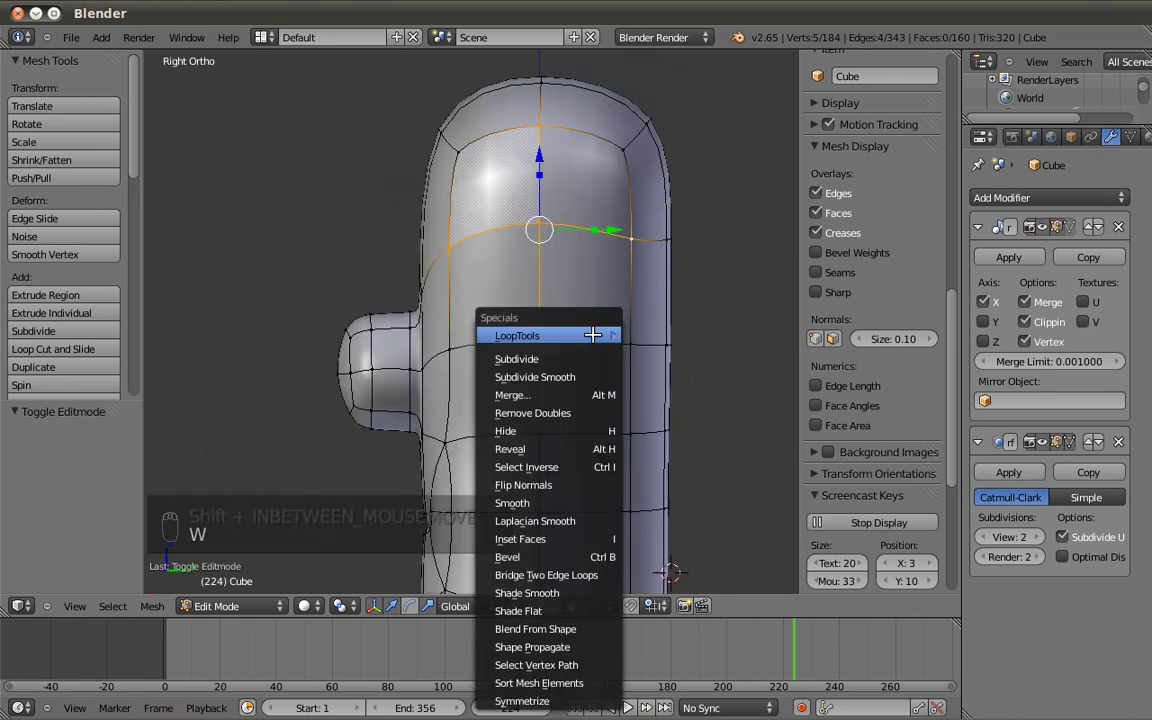
{"action": "left_click", "coordinate": [566, 360]}
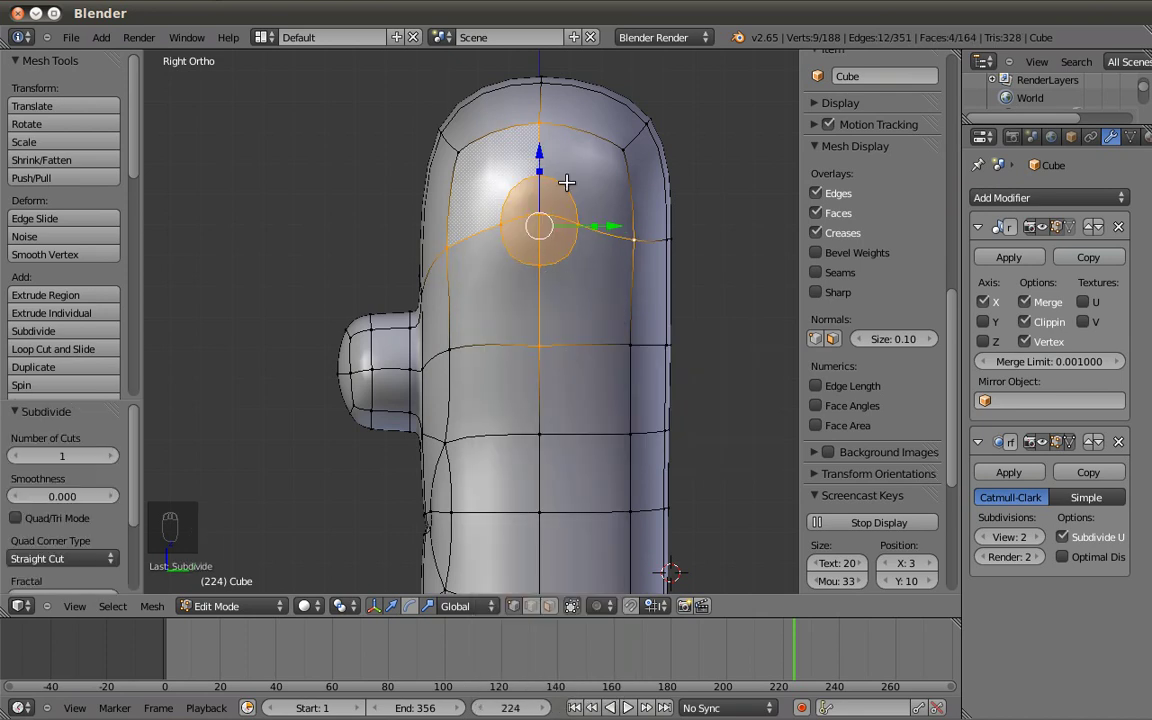
Deselect the cross's outer vertices and lower the remaining small patch on the head's side about 0.117 along Z.
{"action": "key", "text": "b"}
{"action": "middle_click_drag", "start_coordinate": [620, 205], "coordinate": [686, 280]}
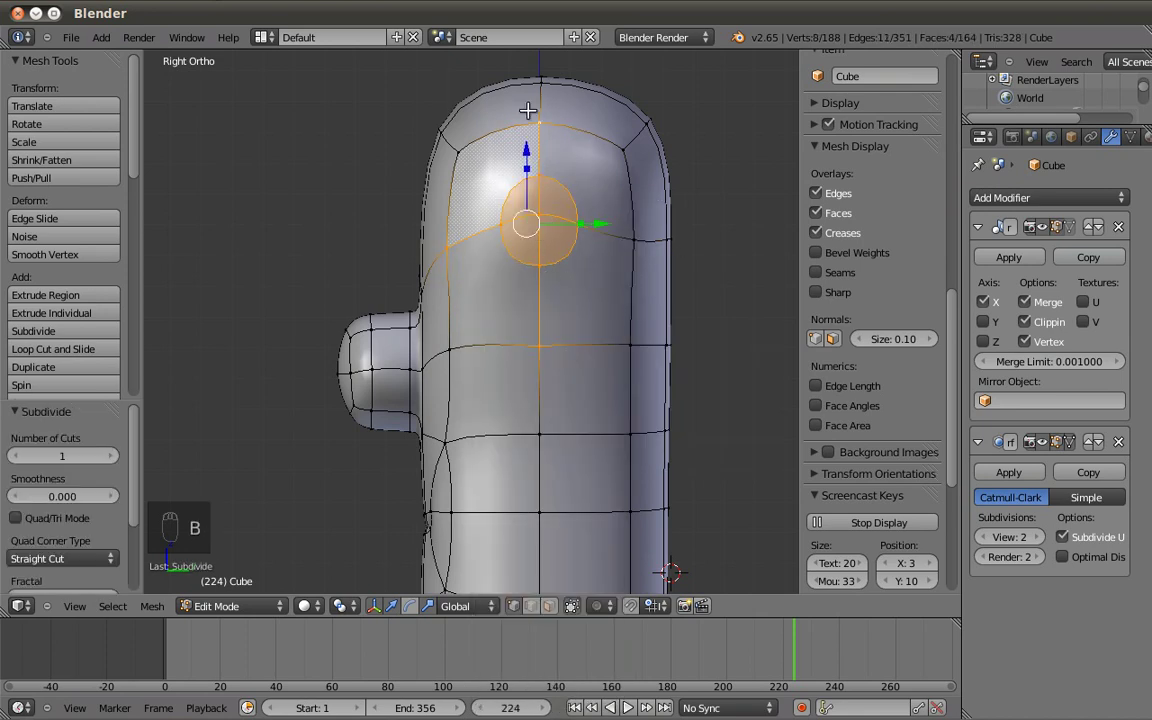
{"action": "key", "text": "b"}
{"action": "middle_click_drag", "start_coordinate": [495, 97], "coordinate": [609, 139]}
{"action": "key", "text": "b"}
{"action": "middle_click_drag", "start_coordinate": [427, 170], "coordinate": [484, 280]}
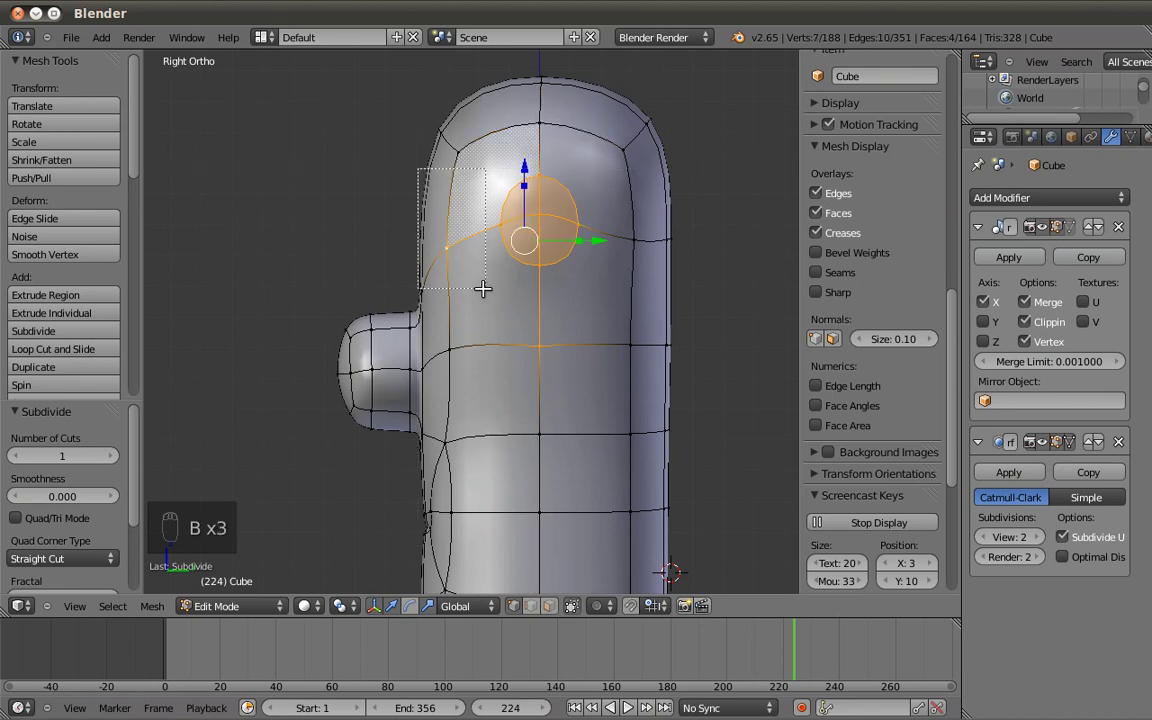
{"action": "middle_click_drag", "start_coordinate": [573, 366], "coordinate": [571, 362]}
{"action": "left_click_drag", "start_coordinate": [541, 146], "coordinate": [550, 190]}
{"action": "left_click", "coordinate": [550, 190]}
Scale the side patch along X, then move it about 0.053 inward along X towards the head.
{"action": "key", "text": "KP_1"}
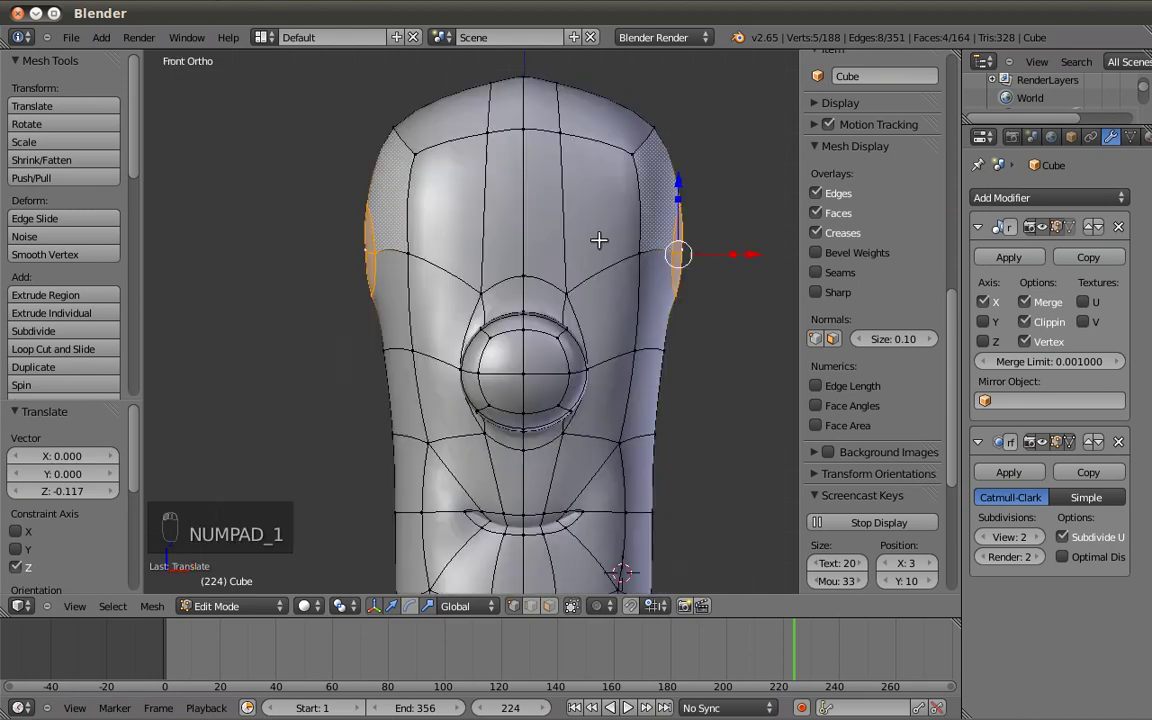
{"action": "middle_click_drag", "start_coordinate": [545, 226], "coordinate": [440, 210], "text": "shift"}
{"action": "key", "text": "s"}
{"action": "key", "text": "x"}
{"action": "left_click", "coordinate": [629, 236]}
{"action": "left_click_drag", "start_coordinate": [680, 233], "coordinate": [665, 234]}
From the side view, turn off the Subsurf modifier's viewport display and deselect all vertices.
{"action": "key", "text": "KP_3"}
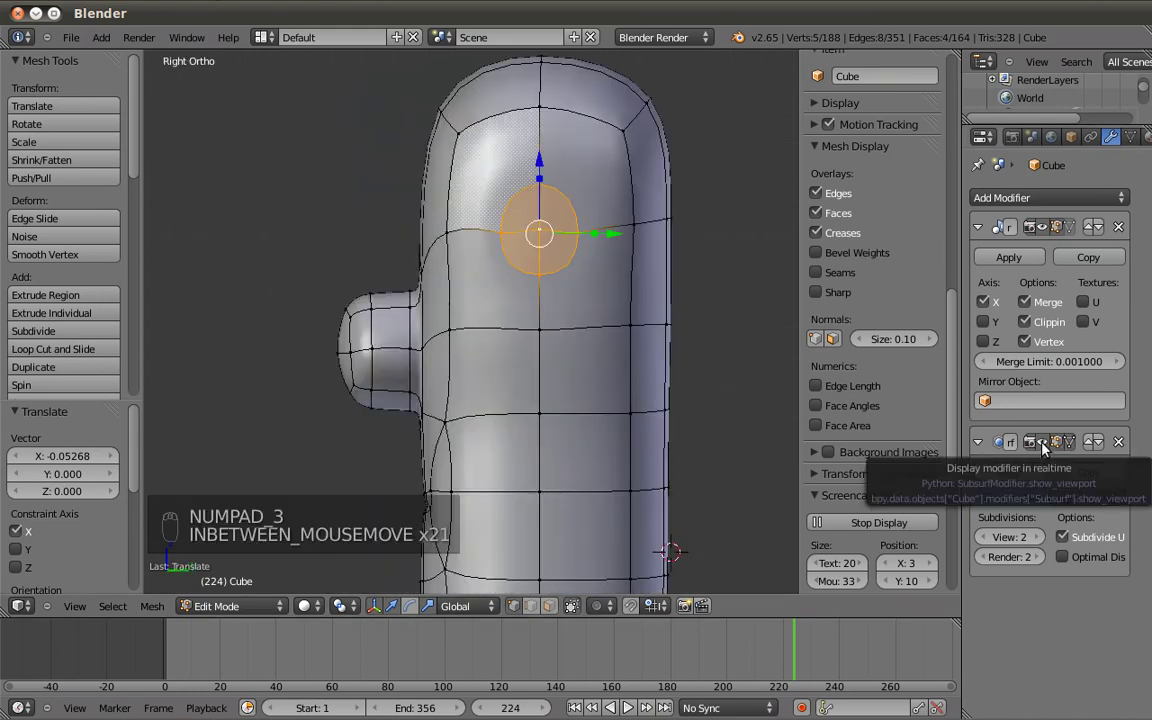
{"action": "left_click", "coordinate": [1041, 443]}
{"action": "middle_click_drag", "start_coordinate": [579, 240], "coordinate": [553, 270], "text": "shift"}
{"action": "key", "text": "a"}
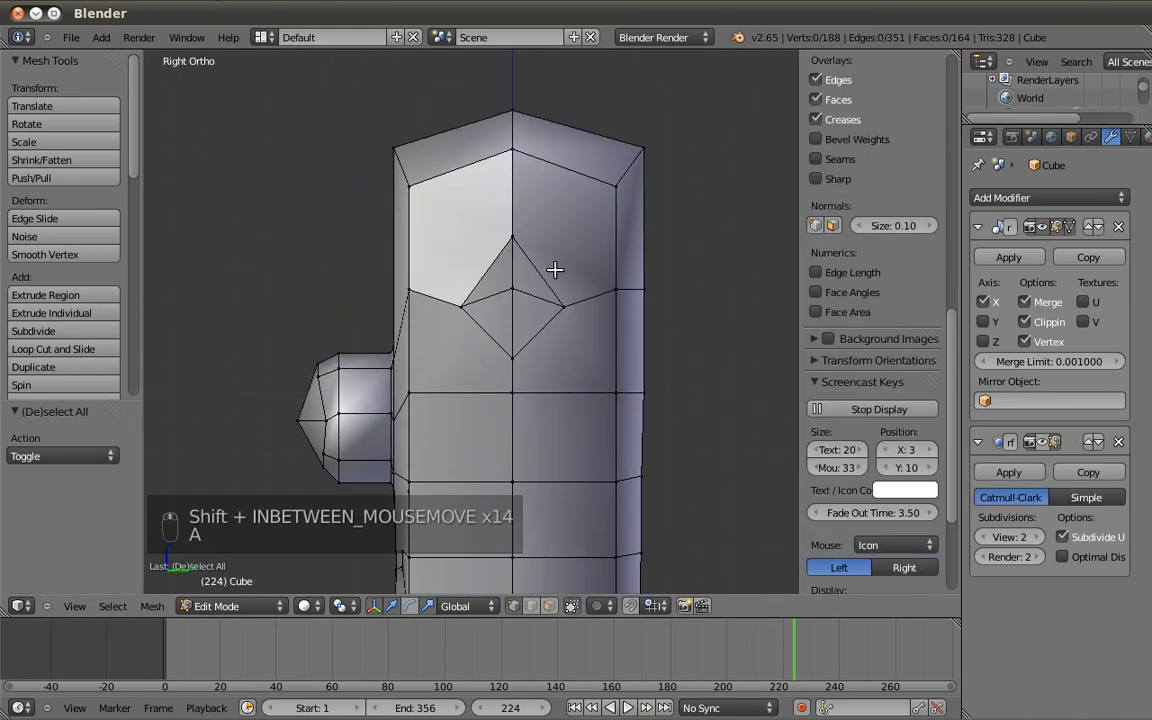
Knife-cut from the midpoints of the diamond's two rear edges to the surrounding upper and lower rear corner vertices.
{"action": "key", "text": "k"}
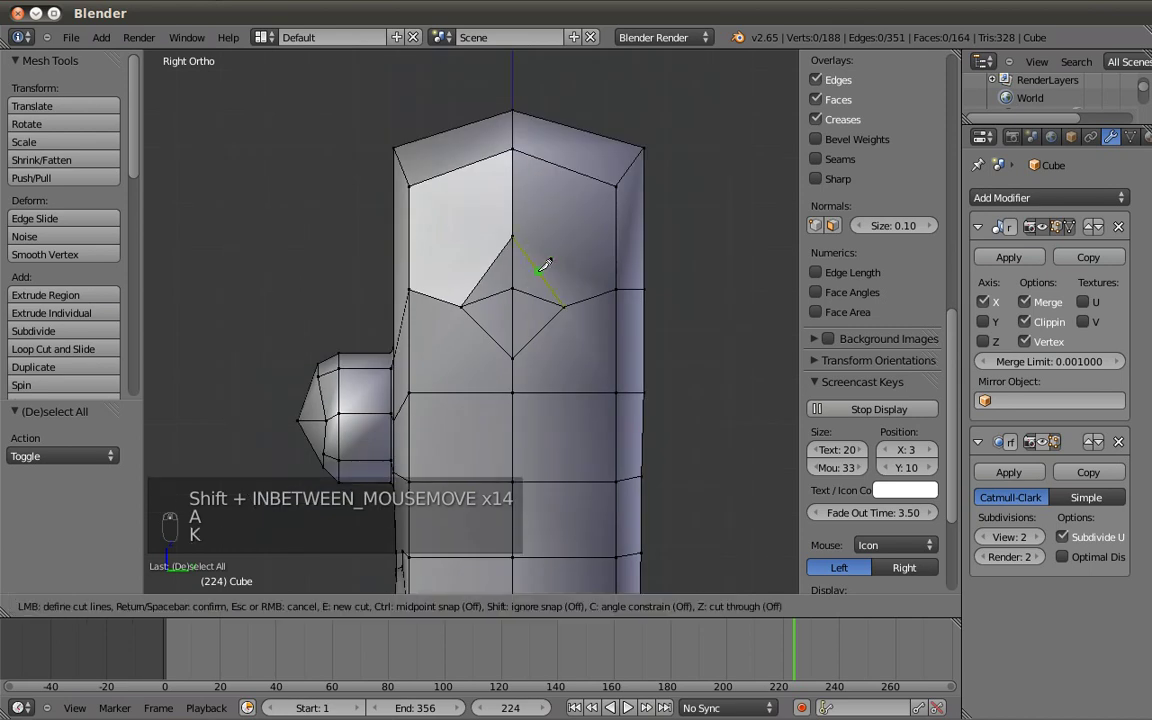
{"action": "left_click", "coordinate": [540, 268]}
{"action": "left_click", "coordinate": [600, 231]}
{"action": "key", "text": "Return"}
{"action": "key", "text": "k"}
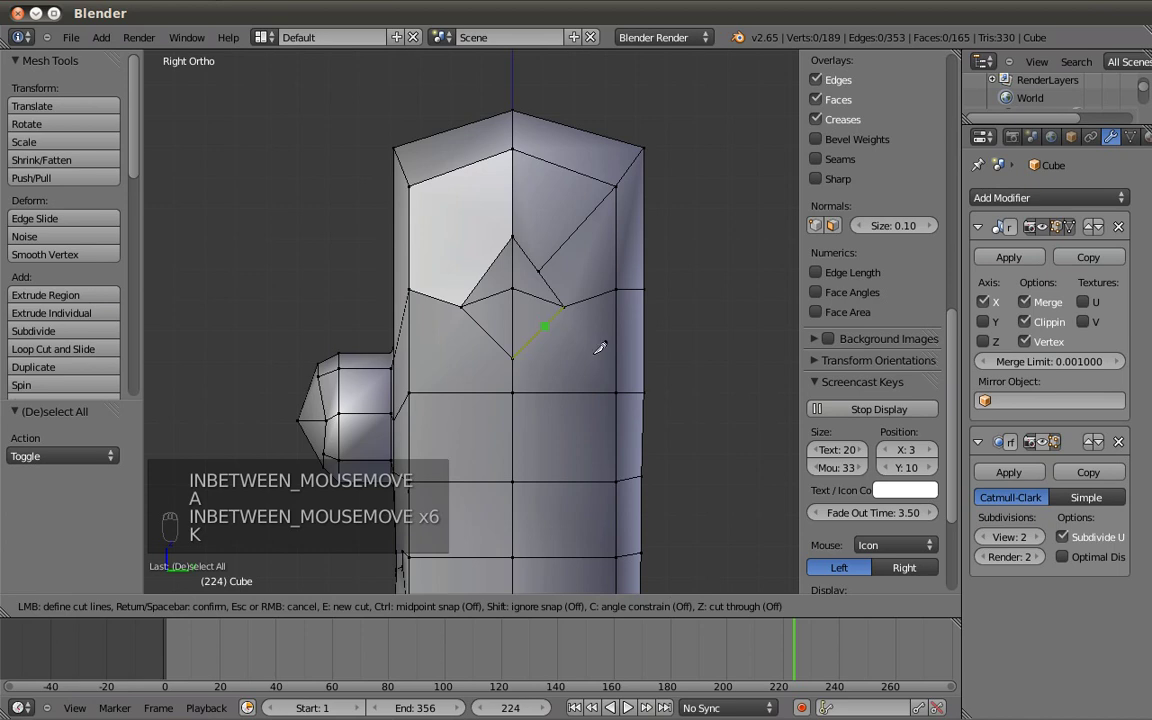
{"action": "left_click", "coordinate": [617, 386]}
{"action": "key", "text": "Return"}
Knife-cut from the midpoints of the diamond's two front edges to the surrounding upper and lower front corner vertices.
{"action": "key", "text": "k"}
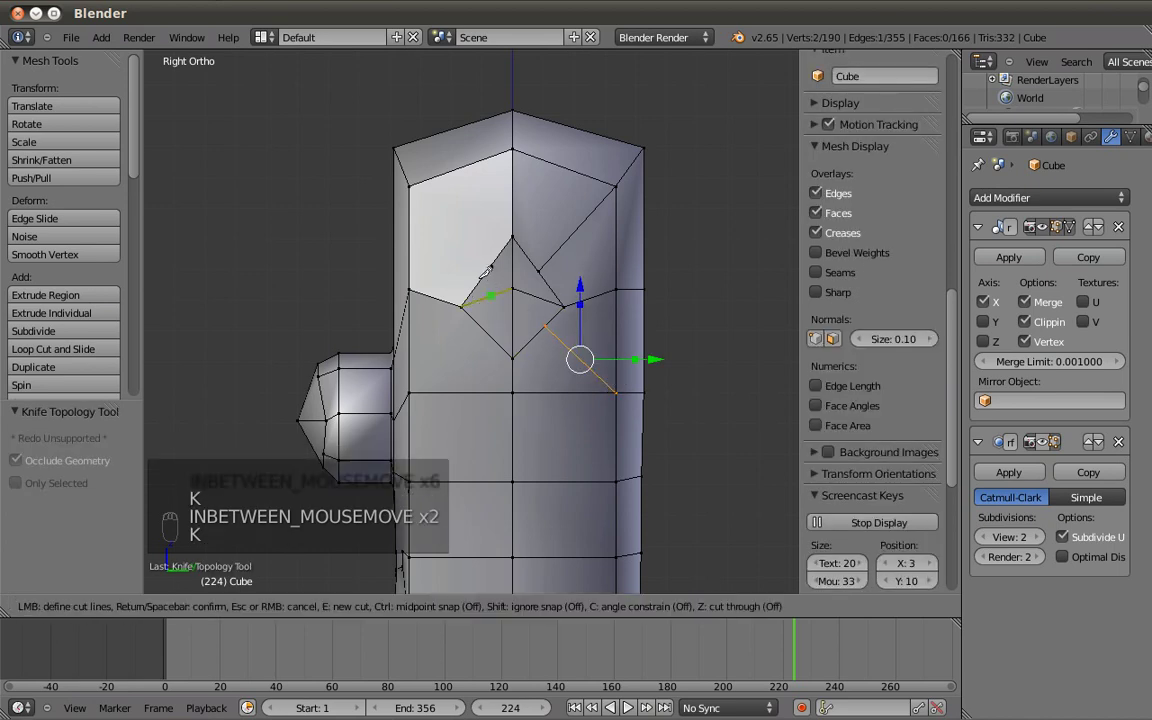
{"action": "left_click", "coordinate": [418, 179]}
{"action": "key", "text": "Return"}
{"action": "key", "text": "a"}
{"action": "key", "text": "k"}
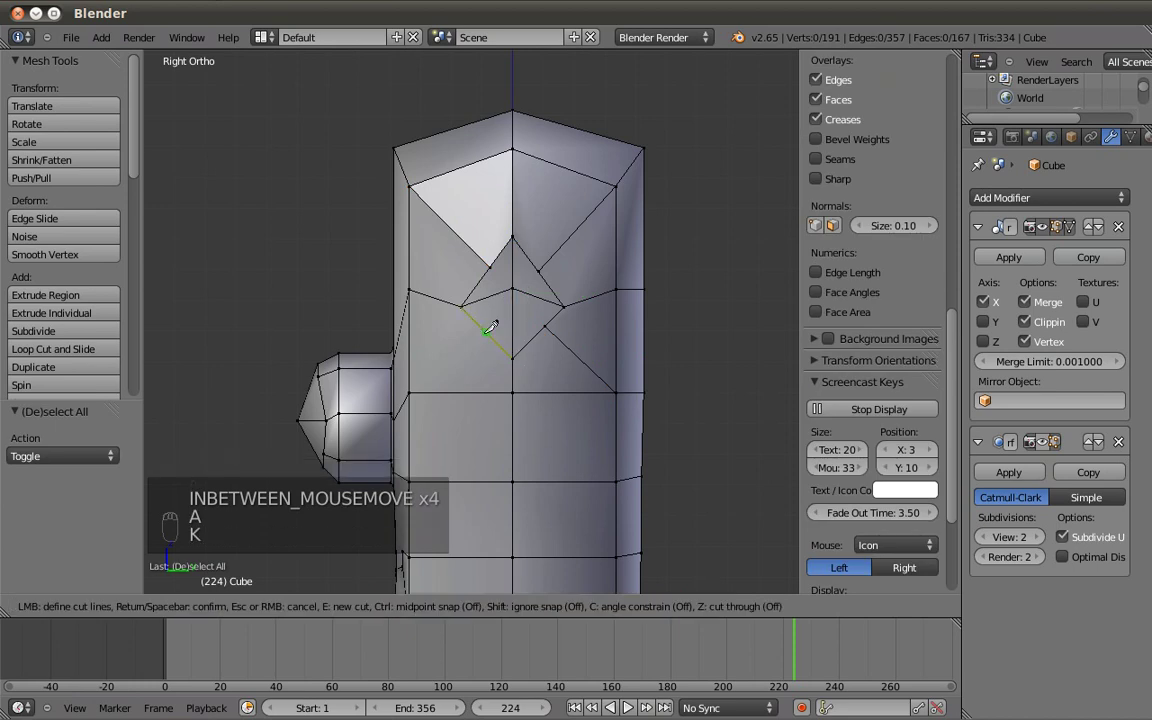
{"action": "left_click", "coordinate": [411, 391]}
{"action": "key", "text": "Return"}
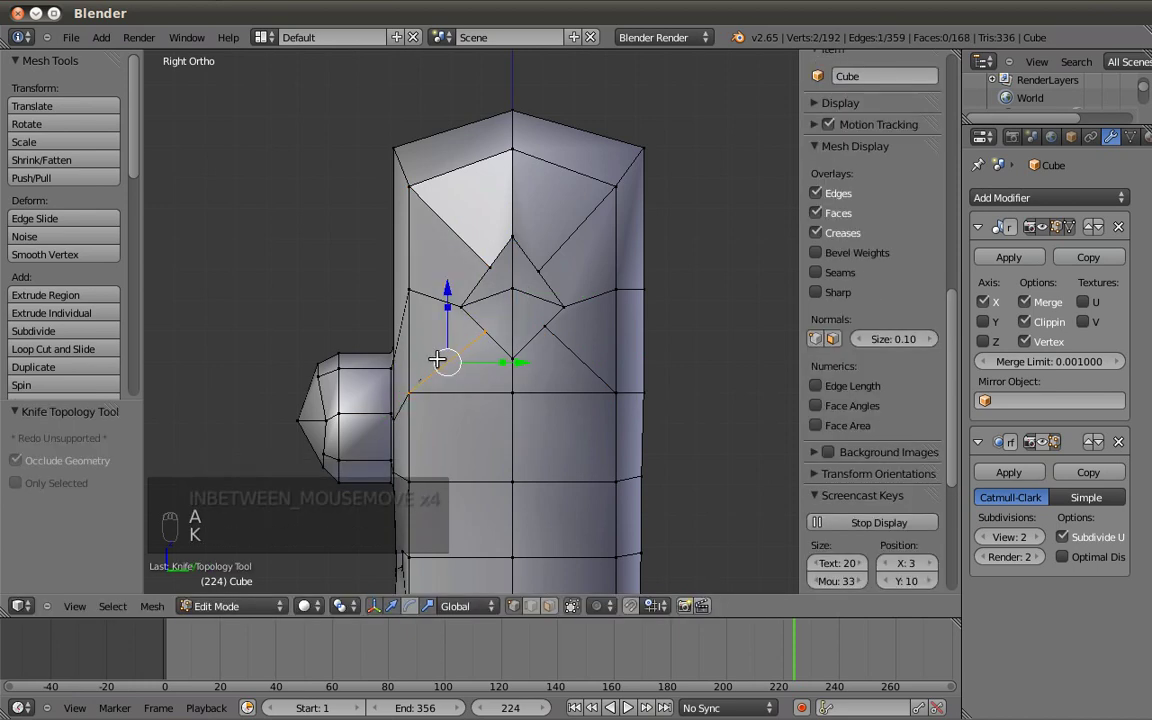
{"action": "key", "text": "a"}
Select the diamond's eight outline vertices without its centre and round them with LoopTools Circle.
{"action": "right_click", "coordinate": [495, 344], "text": "alt+shift"}
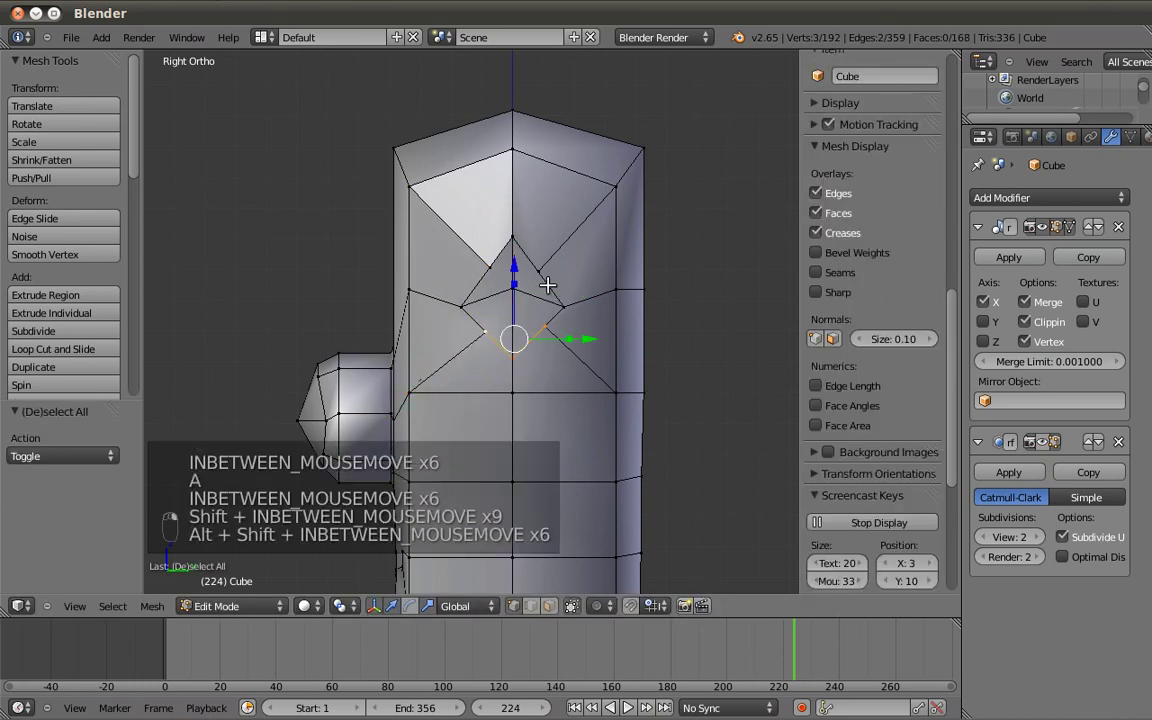
{"action": "right_click", "coordinate": [478, 278], "text": "alt+shift"}
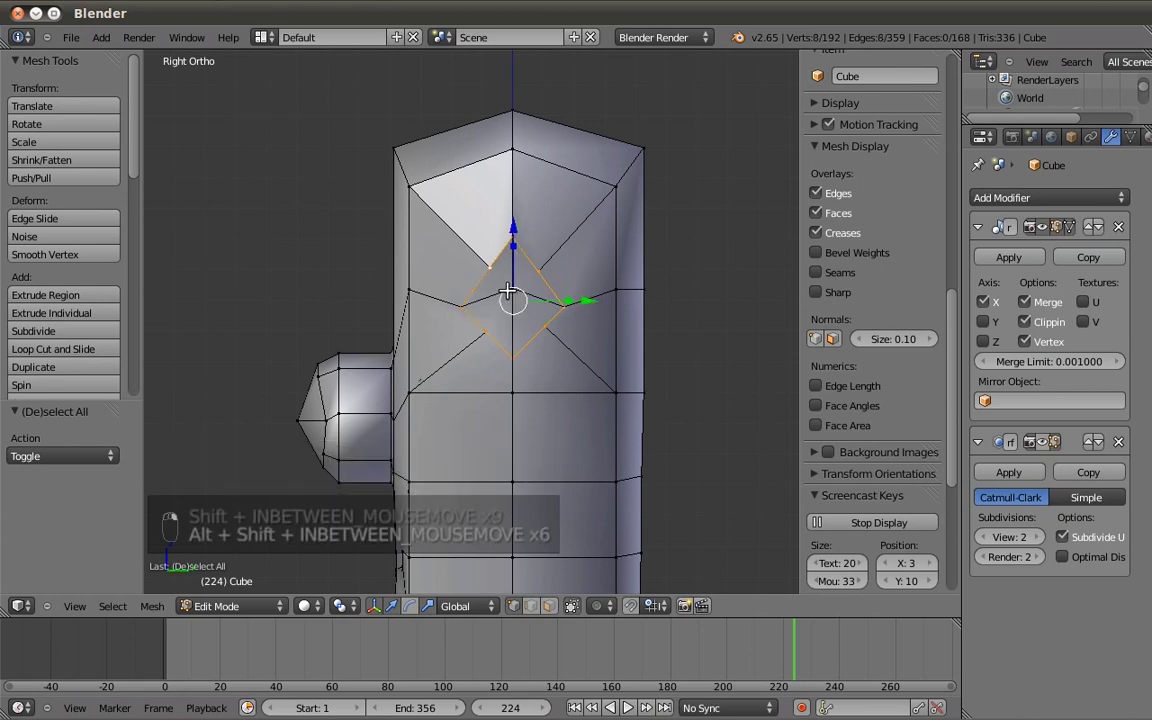
{"action": "right_click", "coordinate": [510, 295], "text": "shift"}
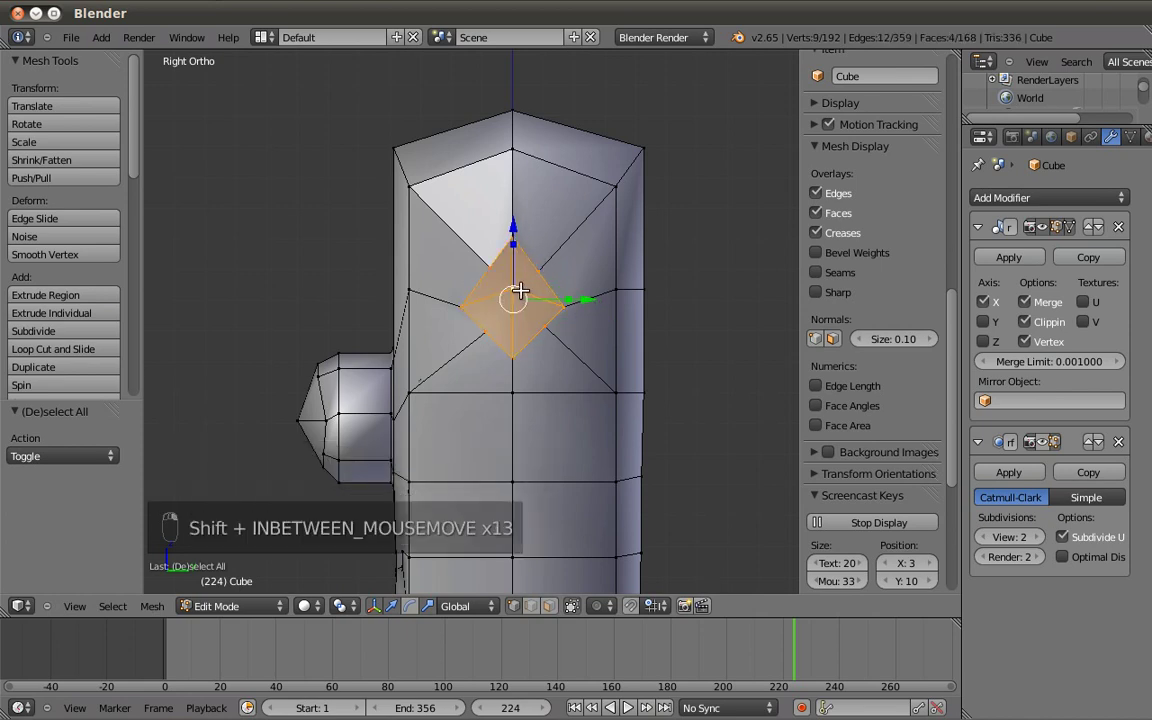
{"action": "right_click", "coordinate": [508, 284], "text": "shift"}
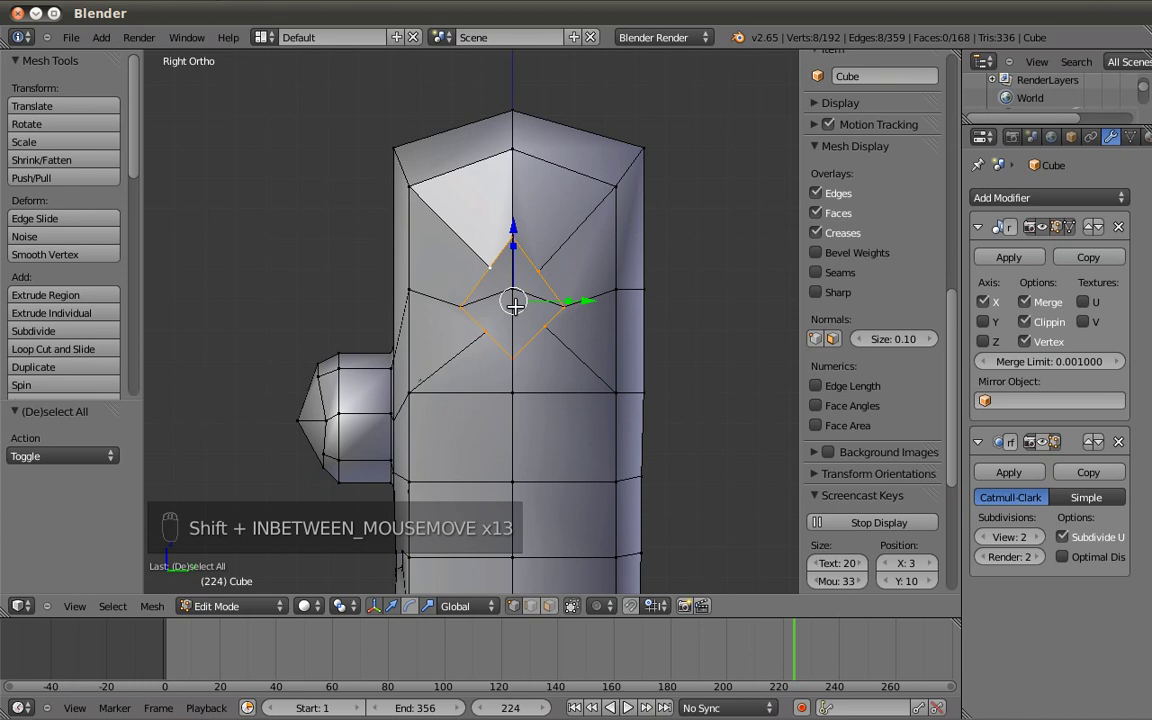
{"action": "key", "text": "w"}
{"action": "mouse_move", "coordinate": [500, 285]}
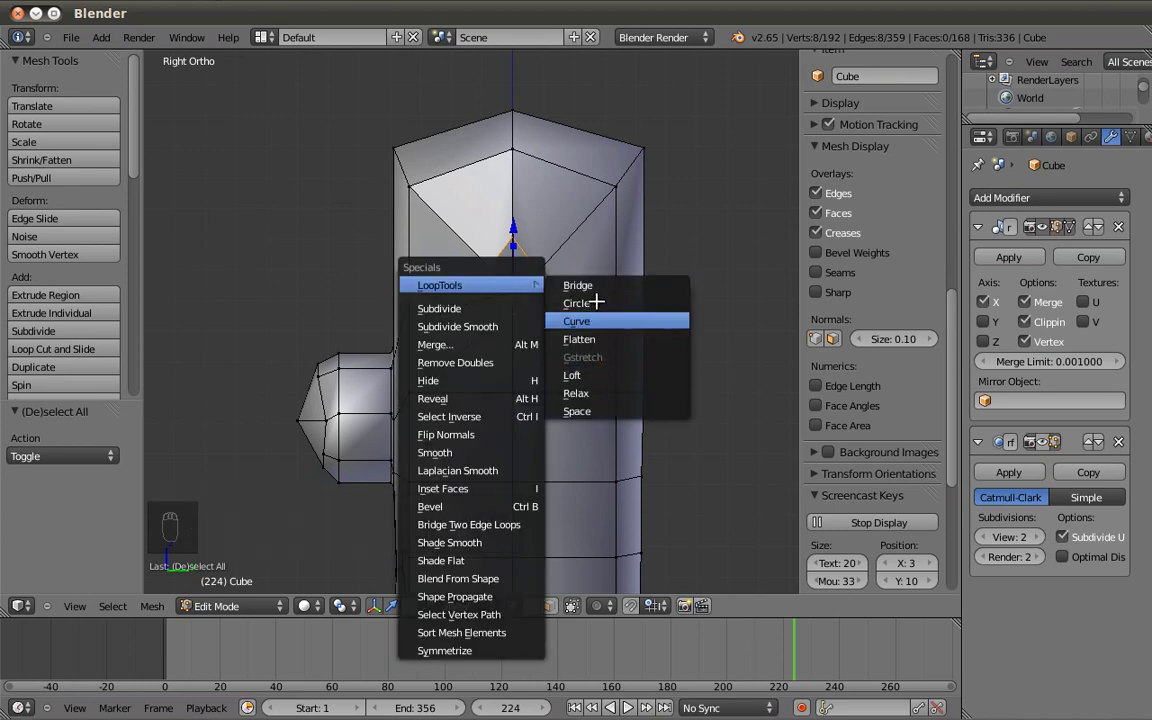
{"action": "left_click", "coordinate": [594, 302]}
Lower the circle's centre vertex about 0.03 along Z and lower the head's front-side vertex level with it.
{"action": "right_click", "coordinate": [515, 253]}
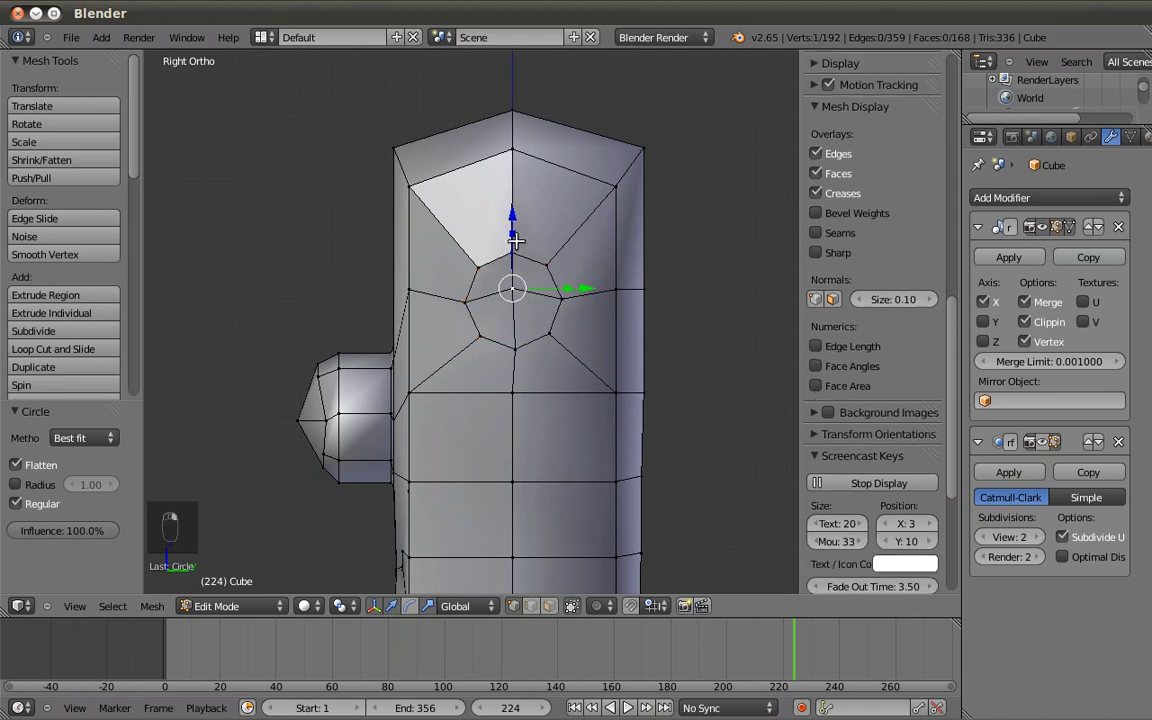
{"action": "left_click_drag", "start_coordinate": [510, 219], "coordinate": [511, 223]}
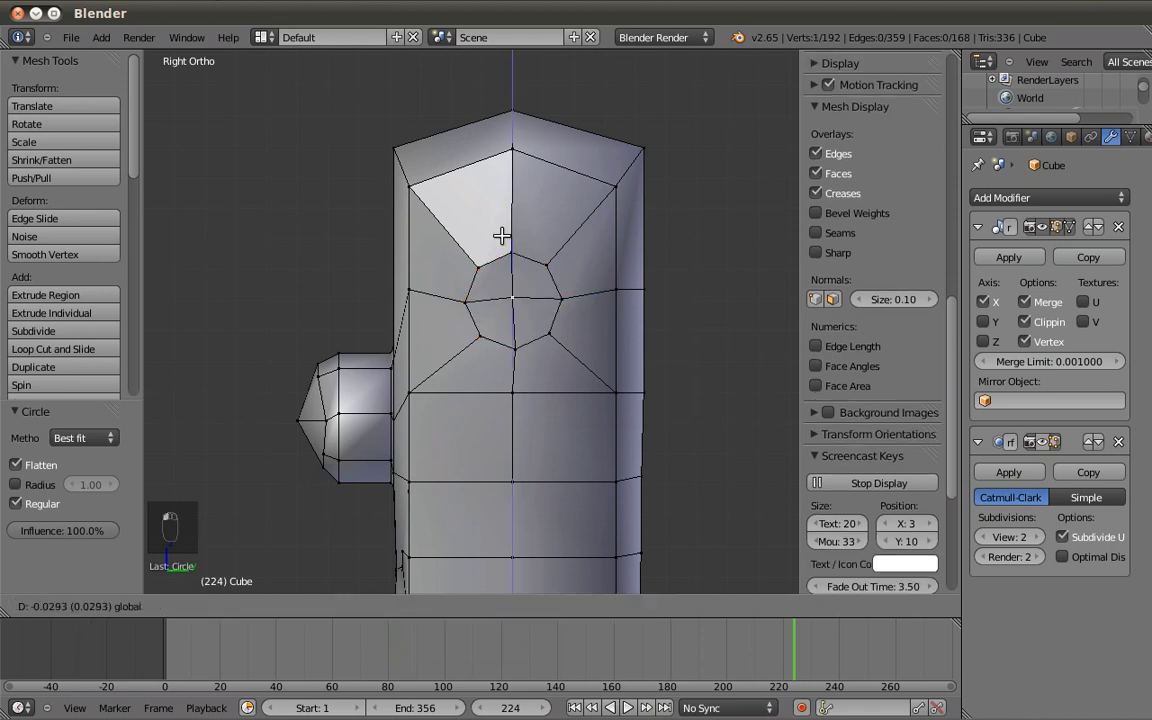
{"action": "left_click", "coordinate": [511, 226]}
{"action": "key", "text": "a"}
{"action": "left_click_drag", "start_coordinate": [405, 215], "coordinate": [412, 224]}
{"action": "key", "text": "a"}
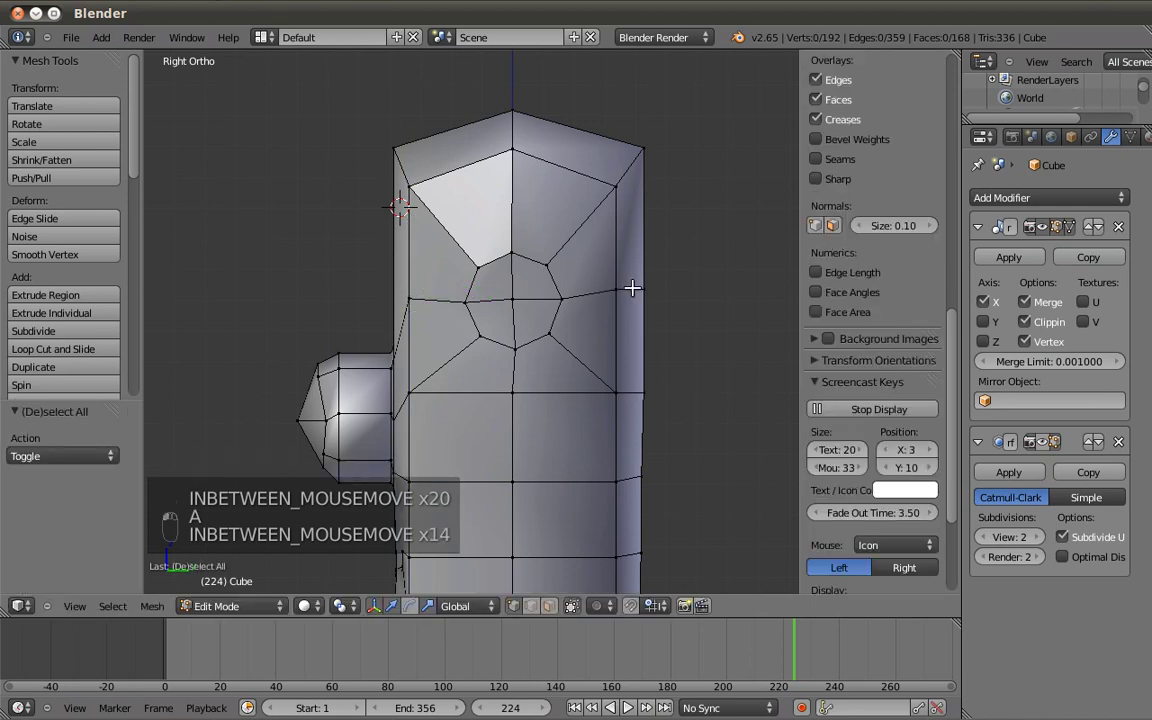
Lower the two rear vertices level with the circle's centre by about 0.03 along Z and clear the selection.
{"action": "right_click", "coordinate": [614, 285], "text": "shift"}
{"action": "right_click", "coordinate": [623, 208], "text": "shift"}
{"action": "left_click_drag", "start_coordinate": [625, 212], "coordinate": [625, 222]}
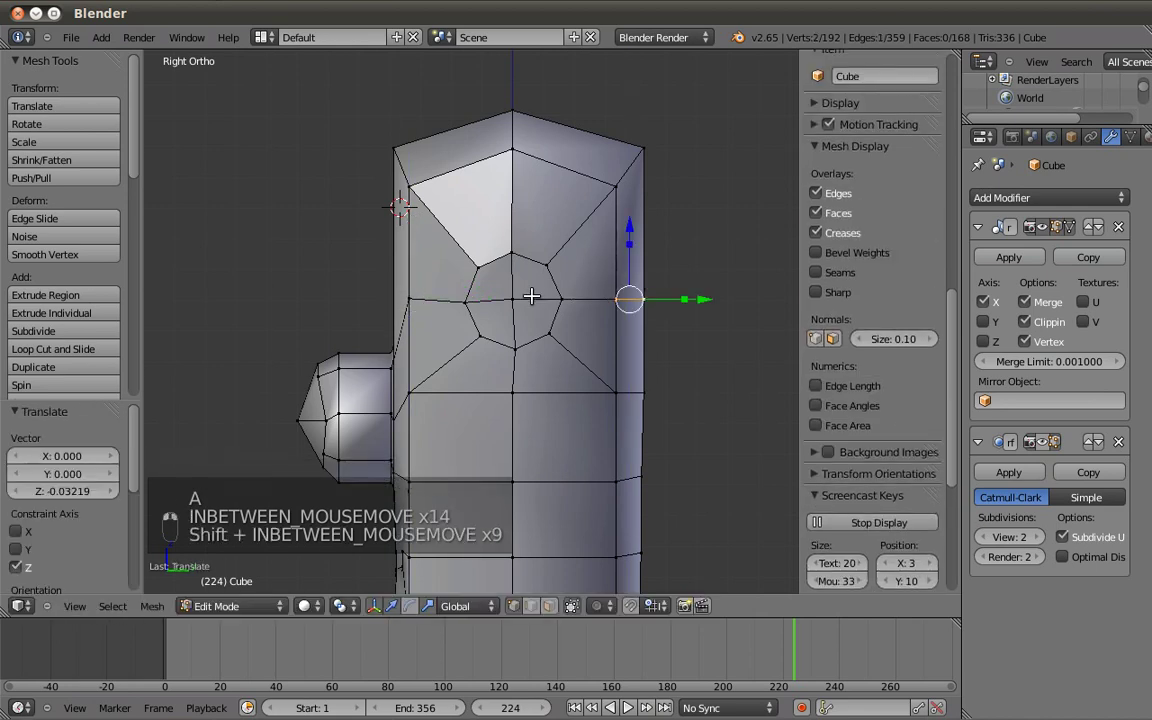
{"action": "key", "text": "a"}
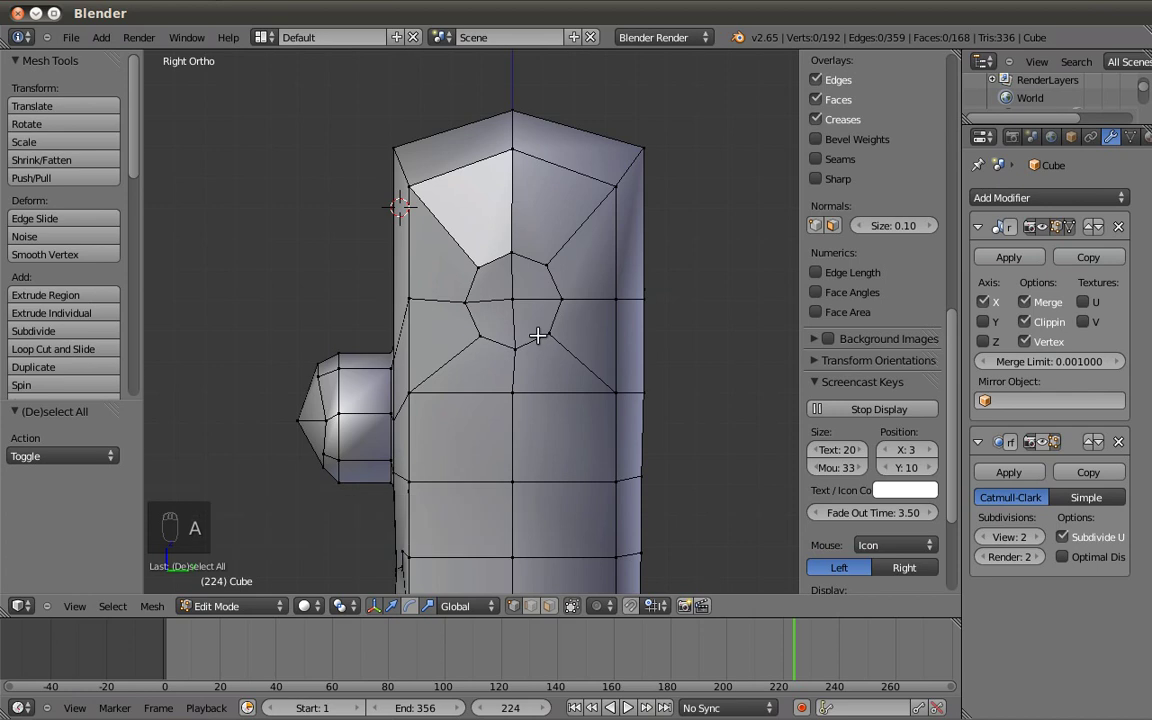
{"action": "key", "text": "w"}
{"action": "mouse_move", "coordinate": [538, 336]}
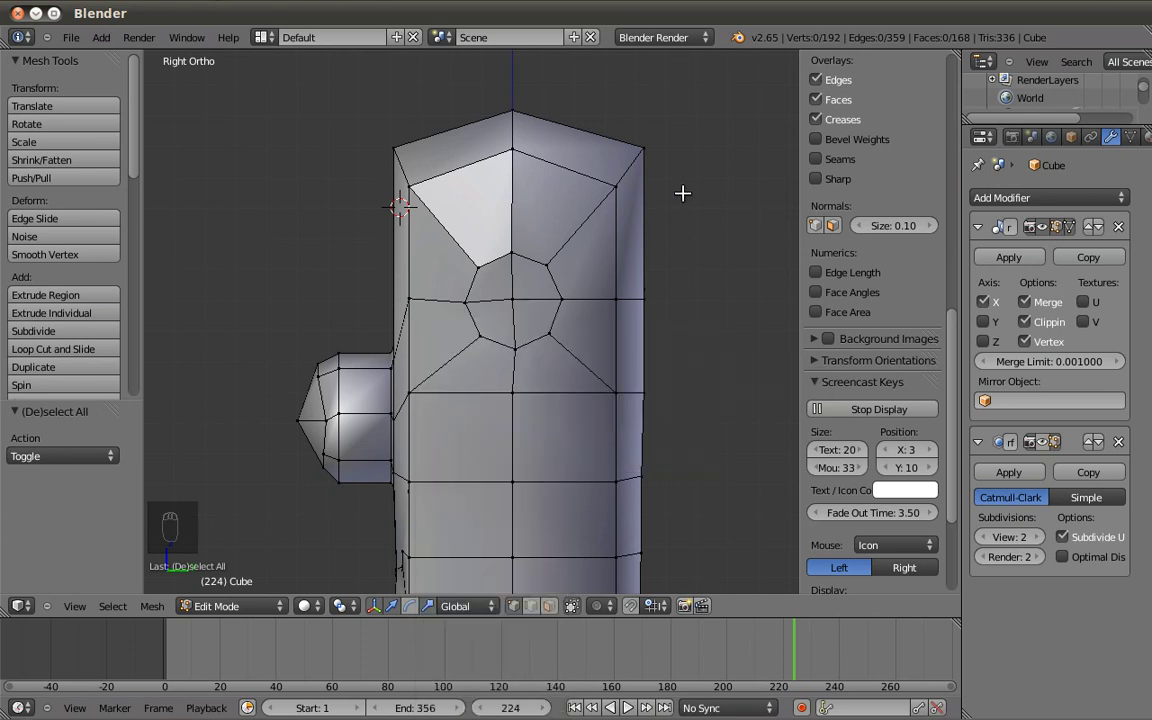
Lower the head's front-side vertex beside the circle by about 0.02 along Z.
{"action": "right_click", "coordinate": [417, 283]}
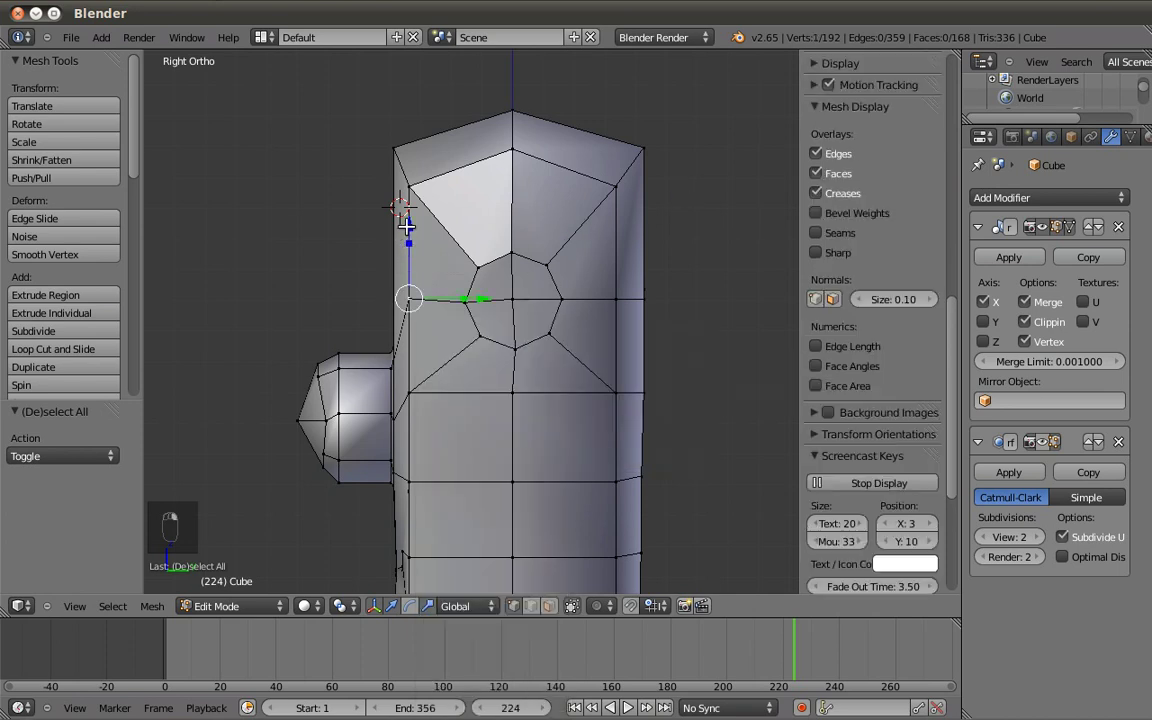
{"action": "left_click_drag", "start_coordinate": [406, 227], "coordinate": [406, 228]}
{"action": "left_click", "coordinate": [403, 238]}
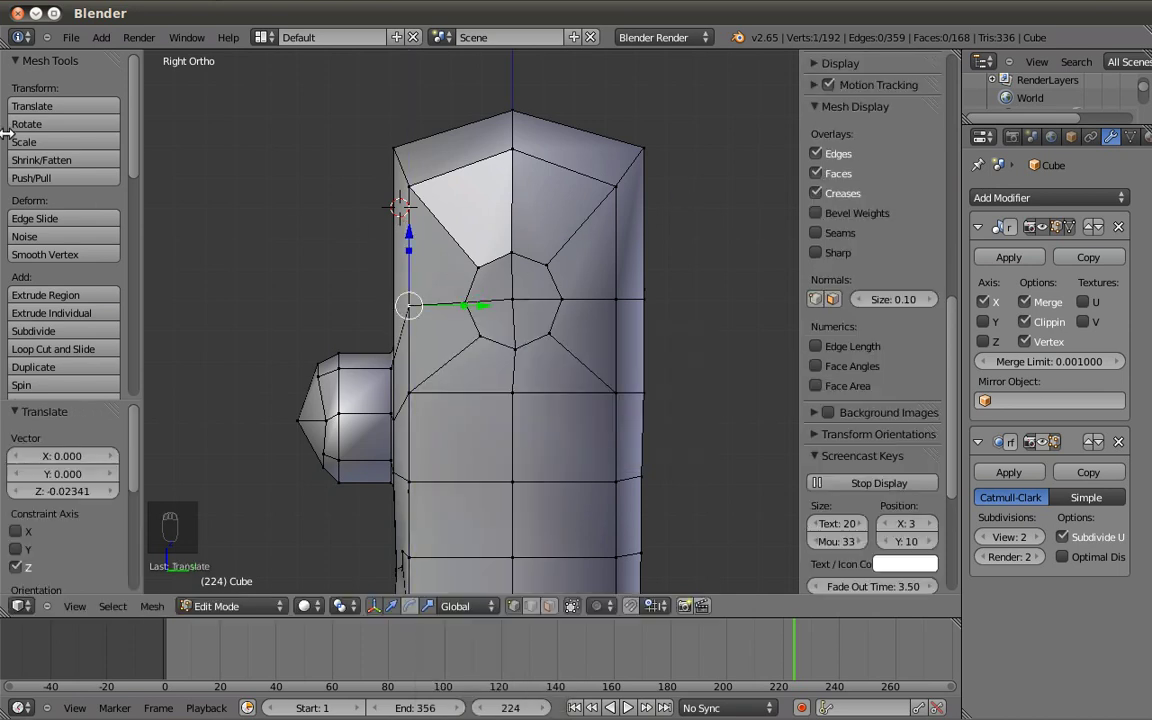
Open the add-on list in the user preferences and search it for "mes".
{"action": "left_click", "coordinate": [70, 37]}
{"action": "left_click", "coordinate": [69, 35]}
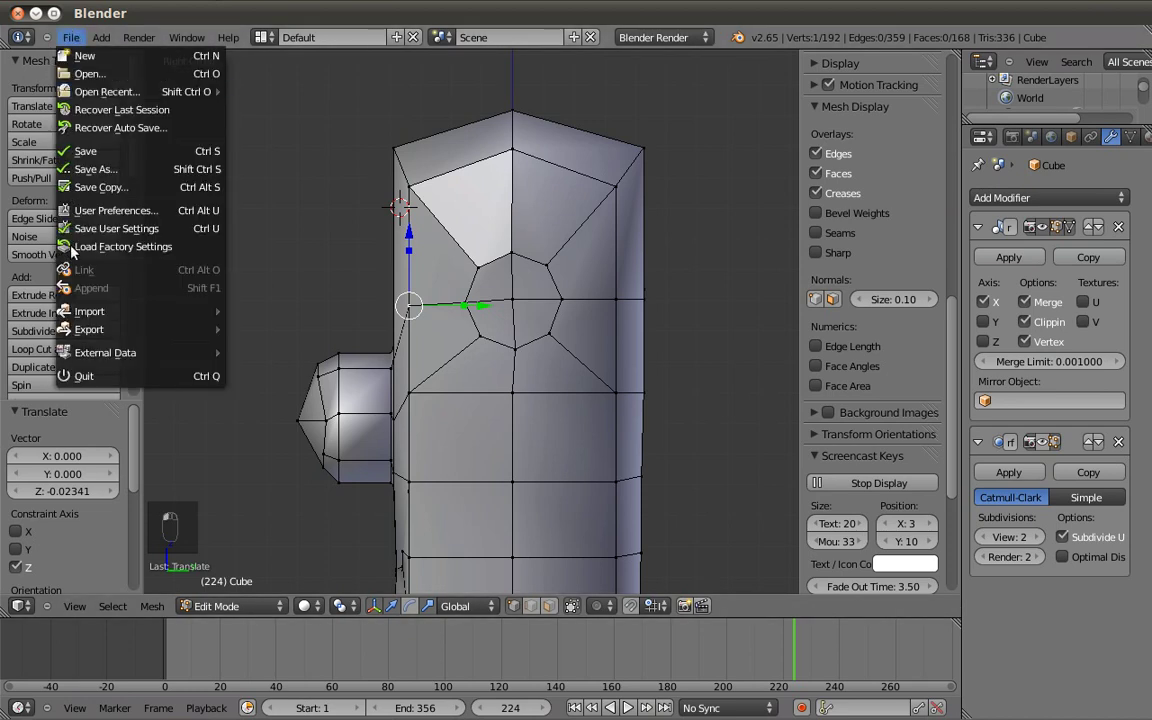
{"action": "left_click", "coordinate": [95, 209]}
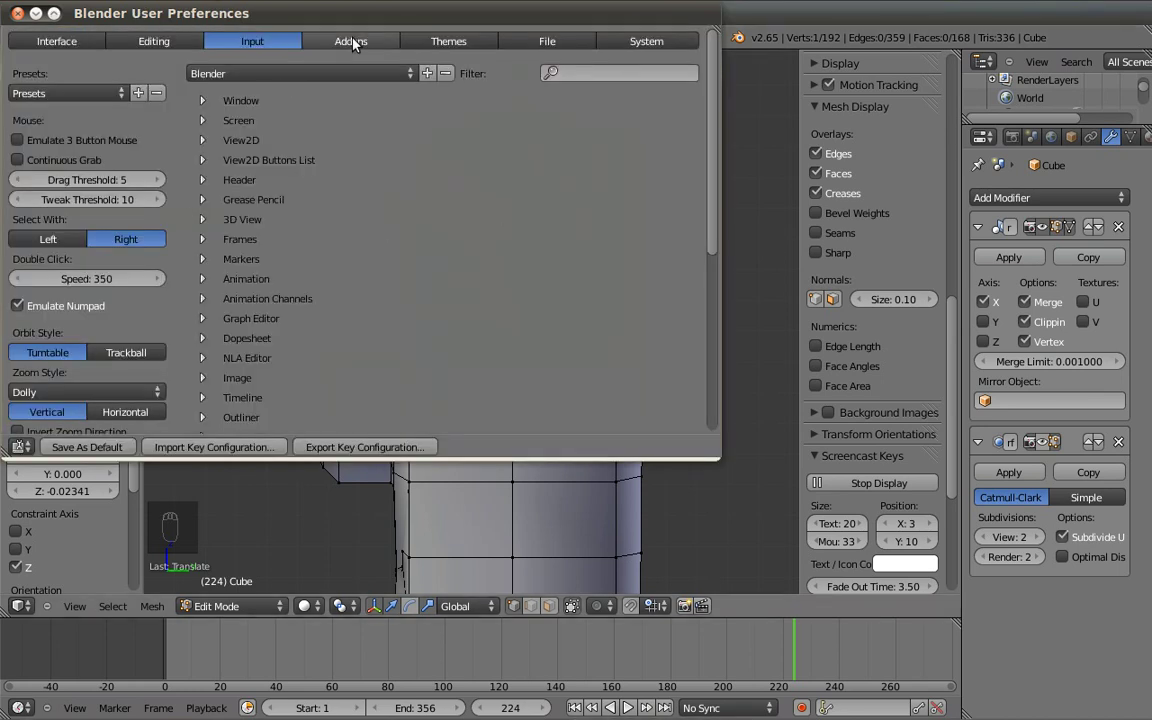
{"action": "left_click", "coordinate": [354, 44]}
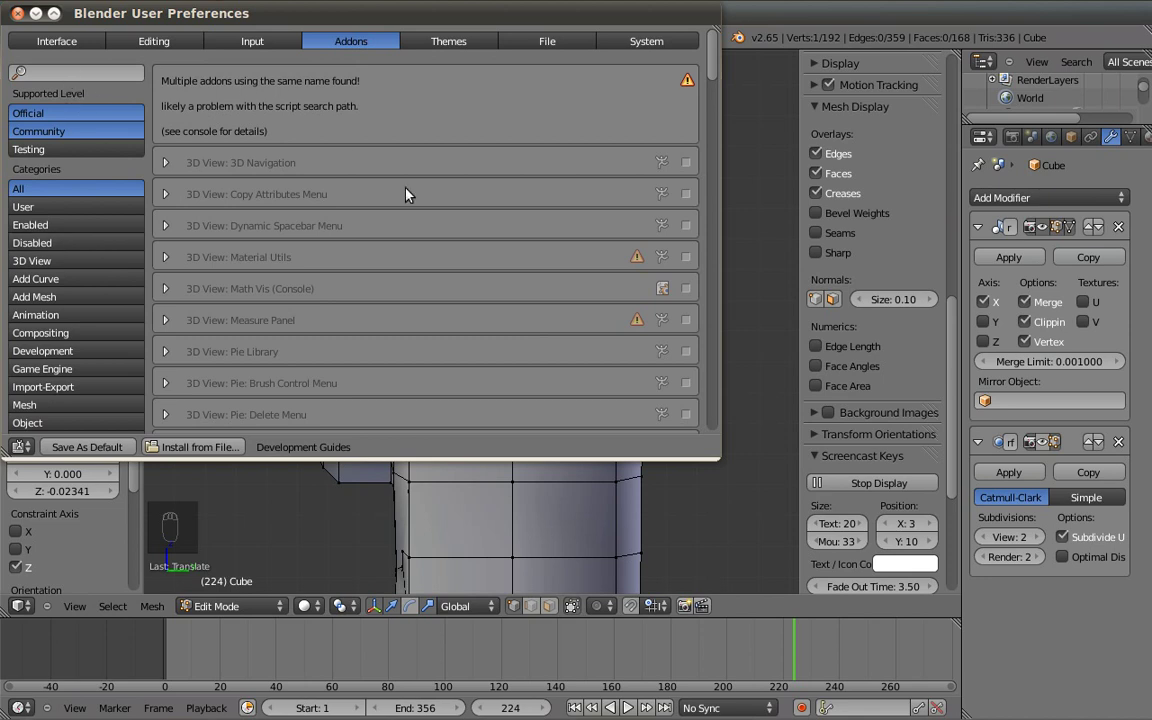
{"action": "scroll", "coordinate": [51, 82], "scroll_direction": "down", "scroll_amount": 4}
{"action": "scroll", "coordinate": [45, 43], "scroll_direction": "up", "scroll_amount": 3}
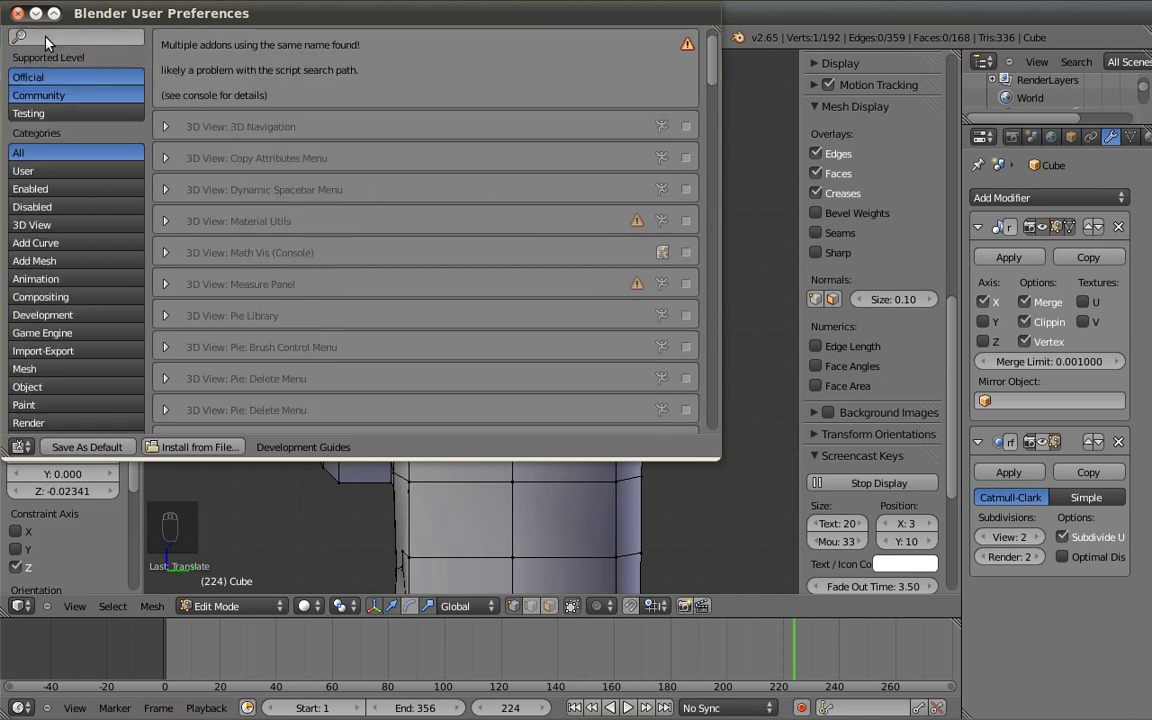
{"action": "left_click", "coordinate": [43, 37]}
{"action": "type", "text": "me"}
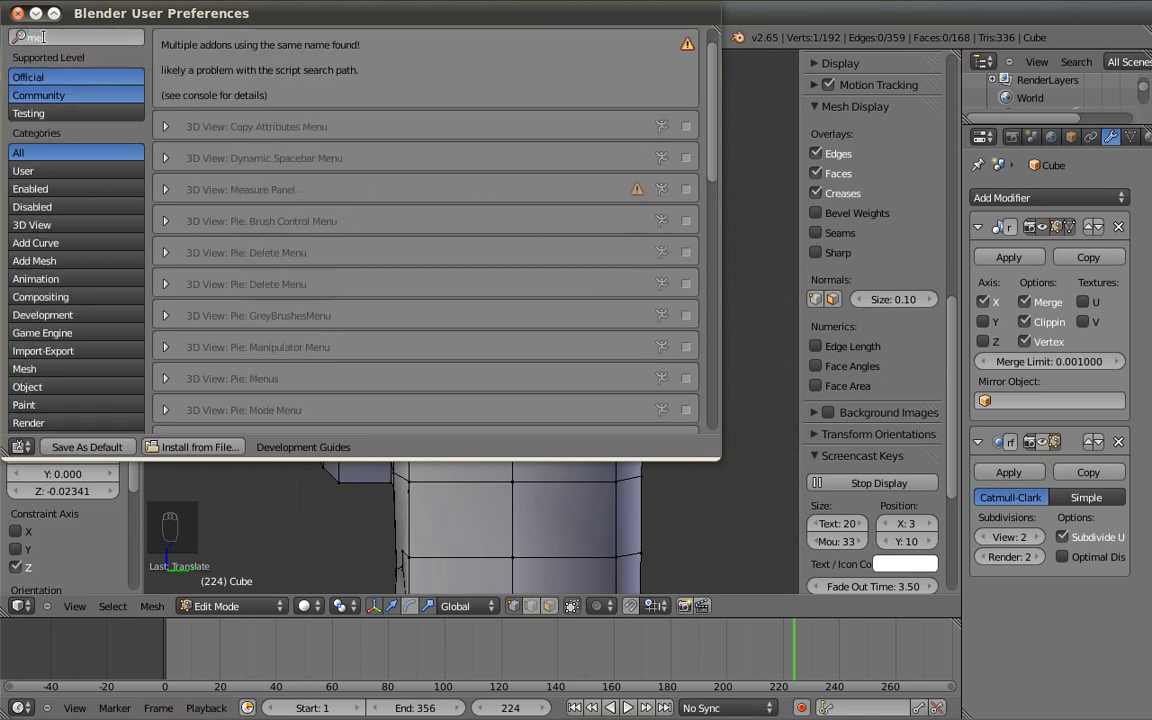
{"action": "type", "text": "s"}
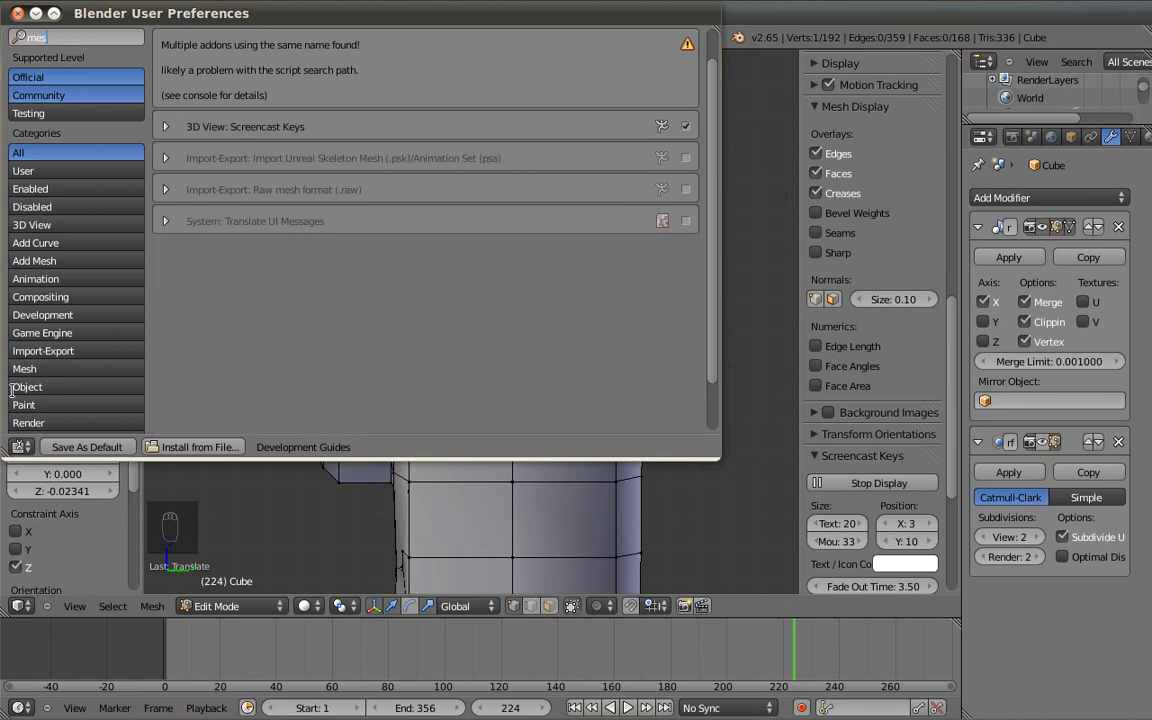
Look through the Mesh, Add Mesh and Add Curve categories of the filtered add-on list.
{"action": "left_click", "coordinate": [50, 369]}
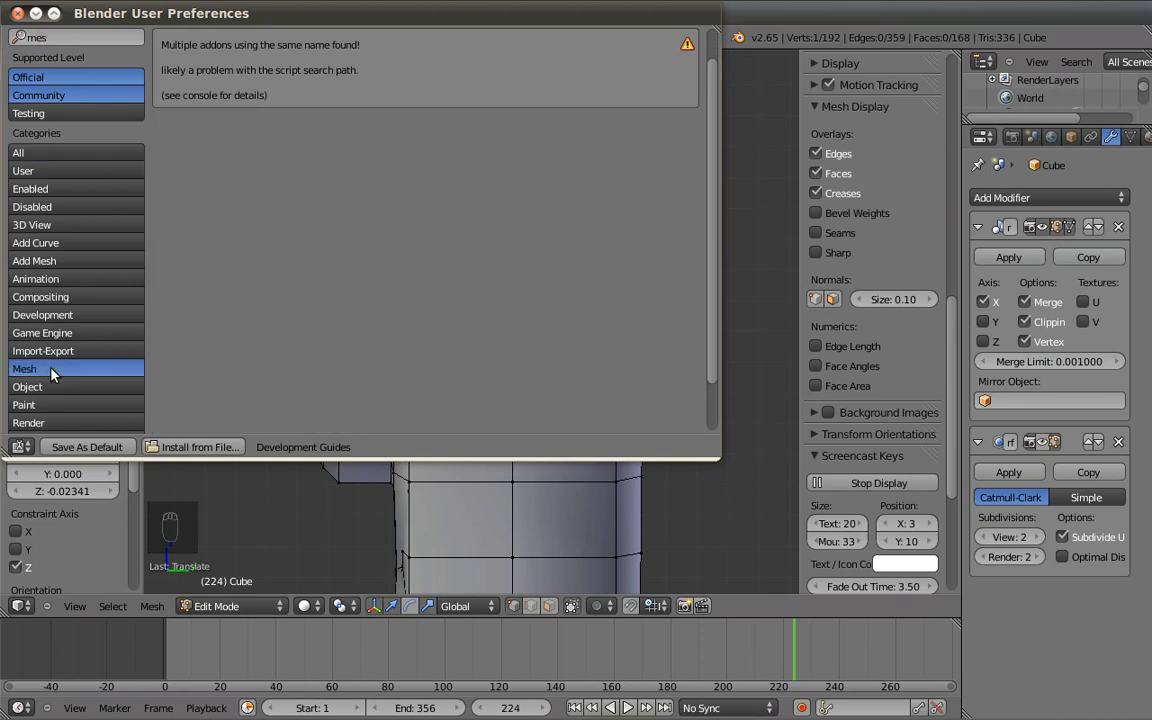
{"action": "scroll", "coordinate": [50, 375], "scroll_direction": "down", "scroll_amount": 2}
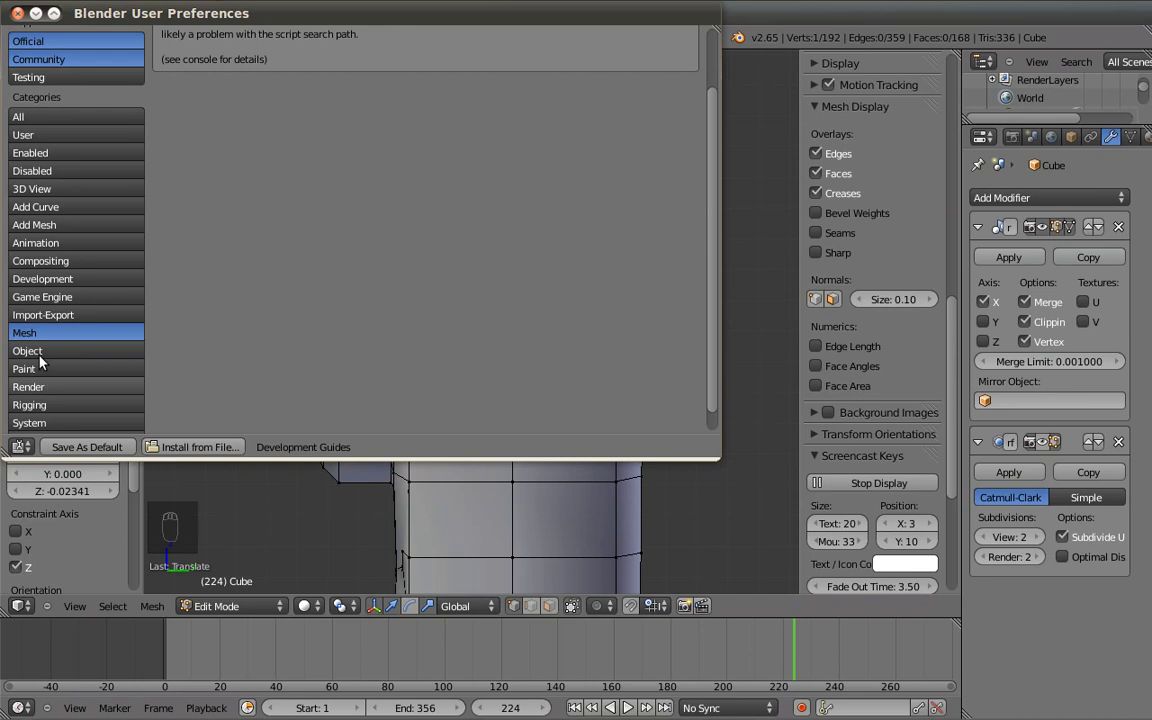
{"action": "scroll", "coordinate": [44, 314], "scroll_direction": "down", "scroll_amount": 1}
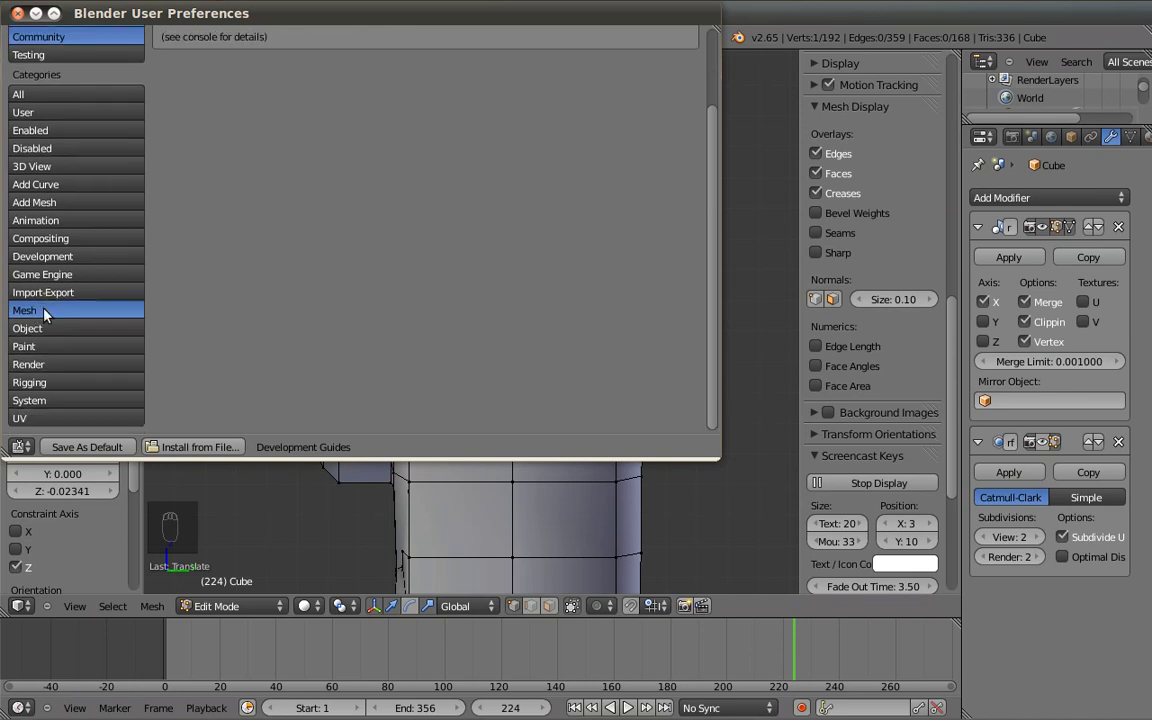
{"action": "left_click", "coordinate": [58, 203]}
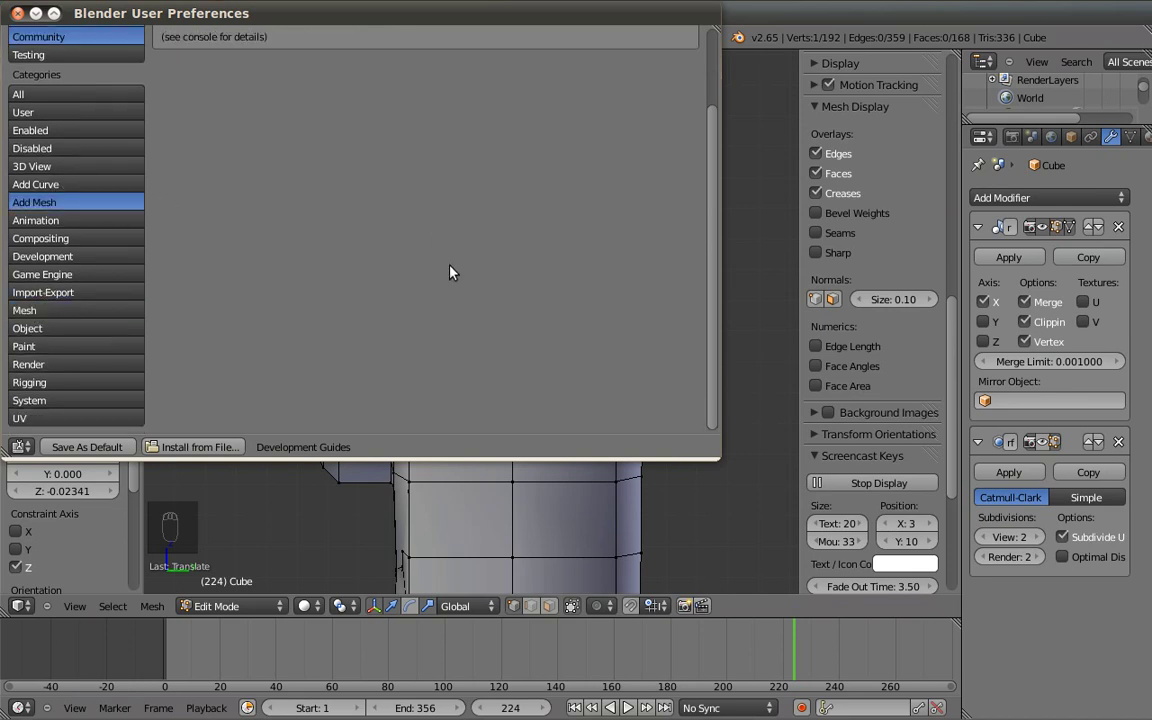
{"action": "scroll", "coordinate": [449, 272], "scroll_direction": "up", "scroll_amount": 4}
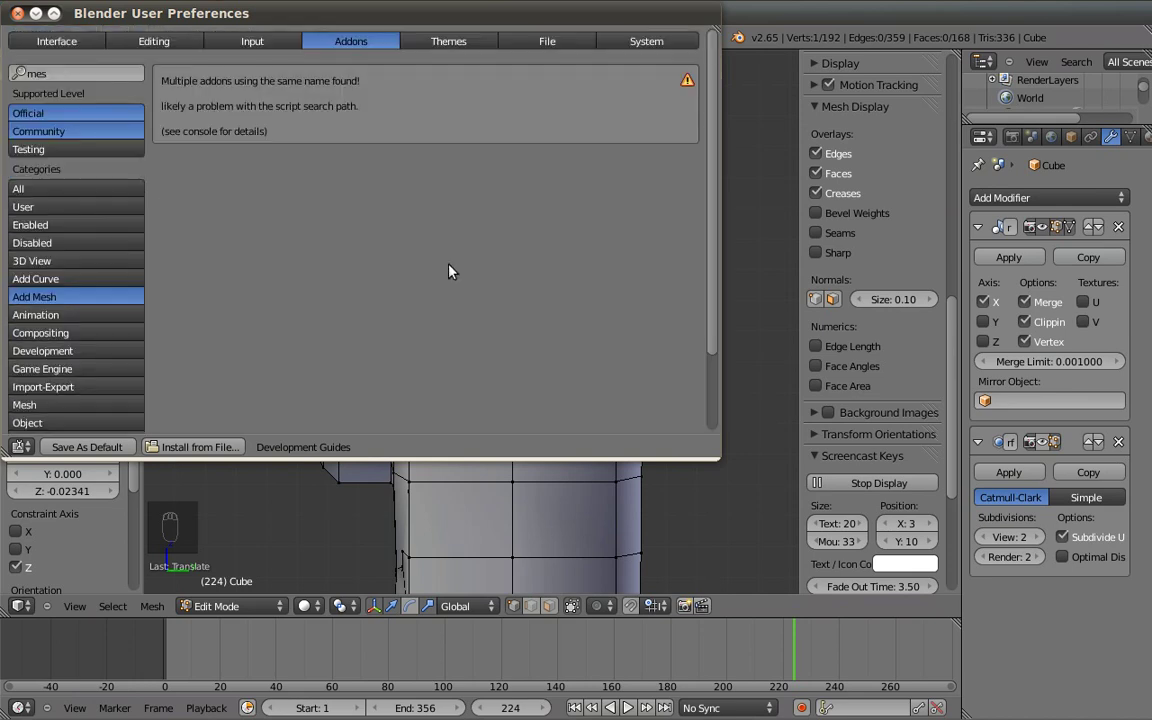
{"action": "left_click", "coordinate": [44, 281]}
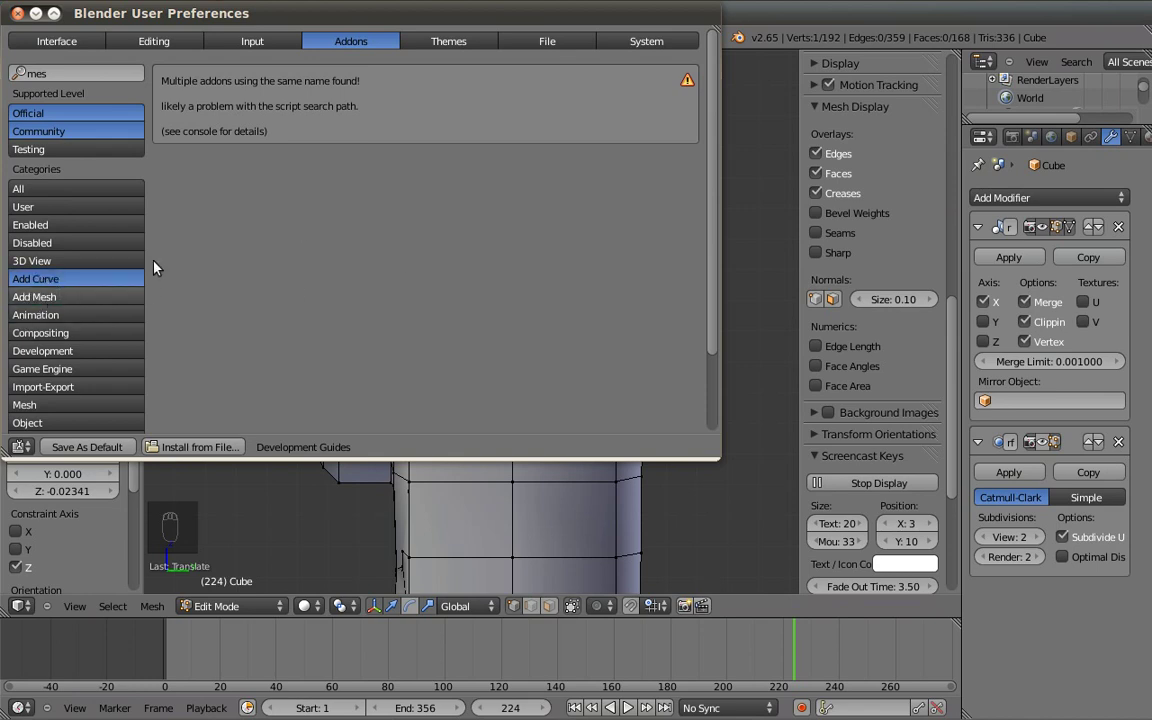
{"action": "scroll", "coordinate": [605, 279], "scroll_direction": "down", "scroll_amount": 3}
{"action": "scroll", "coordinate": [605, 279], "scroll_direction": "up", "scroll_amount": 3}
Clear the add-on search, look up LoopTools in the Mesh category and close the preferences.
{"action": "left_click", "coordinate": [70, 72]}
{"action": "key", "text": "BackSpace"}
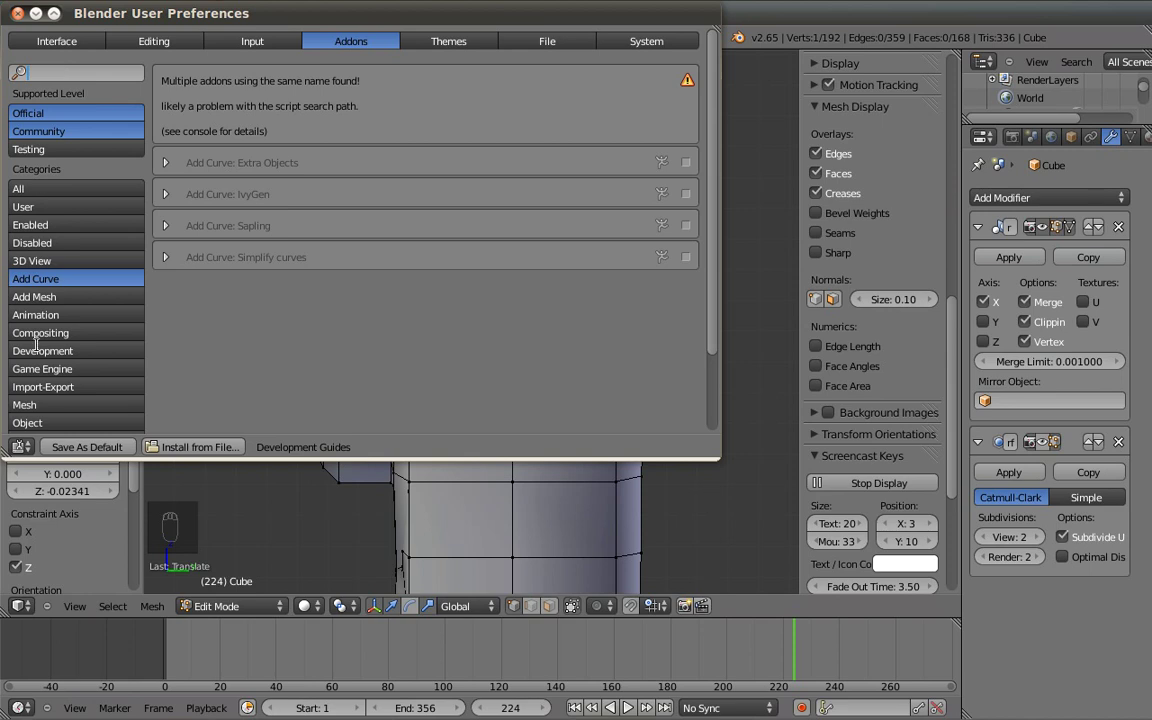
{"action": "left_click", "coordinate": [50, 298]}
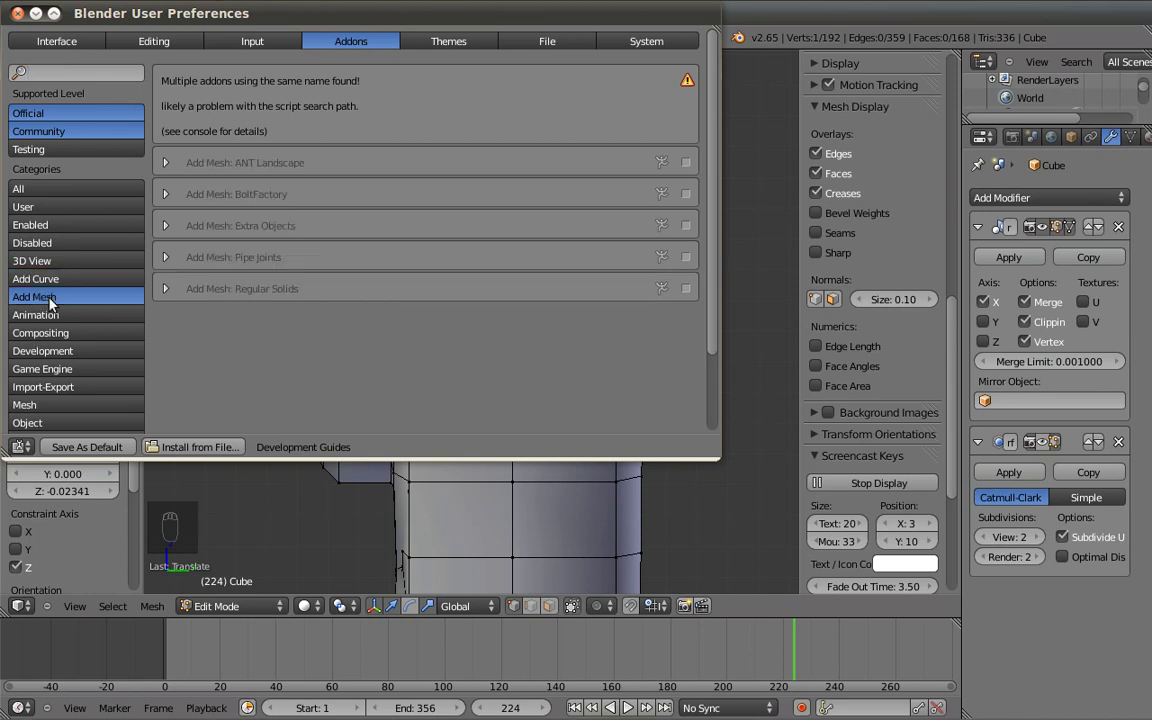
{"action": "scroll", "coordinate": [49, 329], "scroll_direction": "down", "scroll_amount": 3}
{"action": "left_click", "coordinate": [50, 334]}
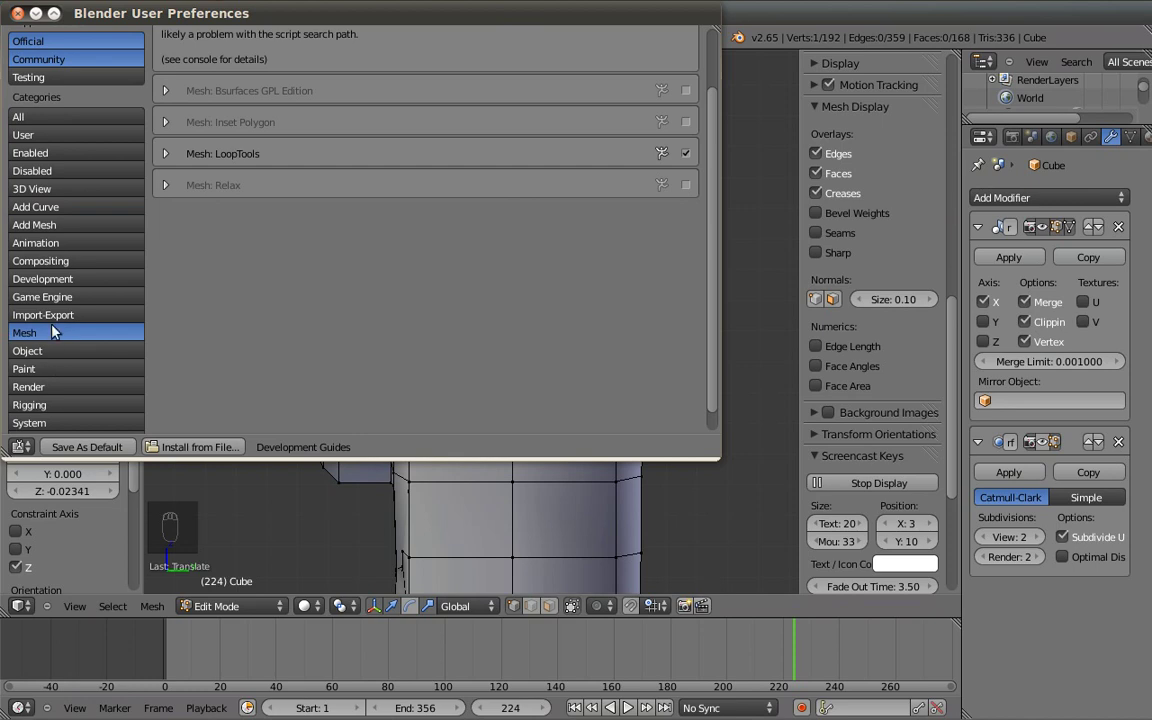
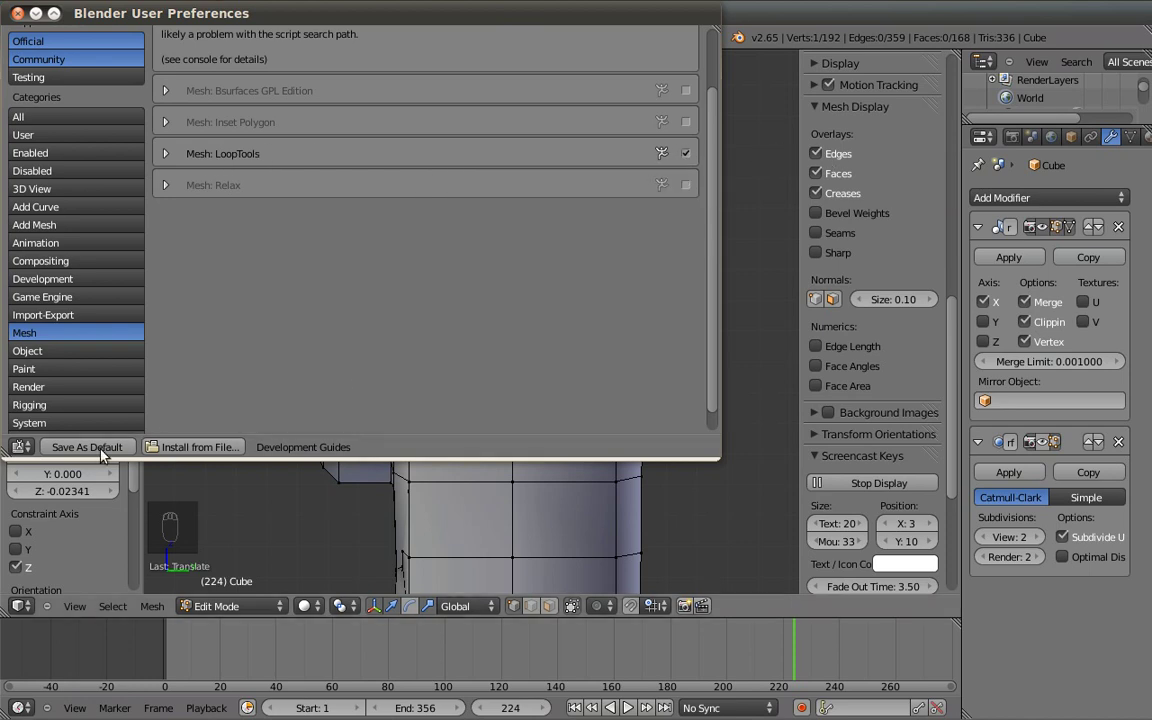
{"action": "left_click", "coordinate": [17, 13]}
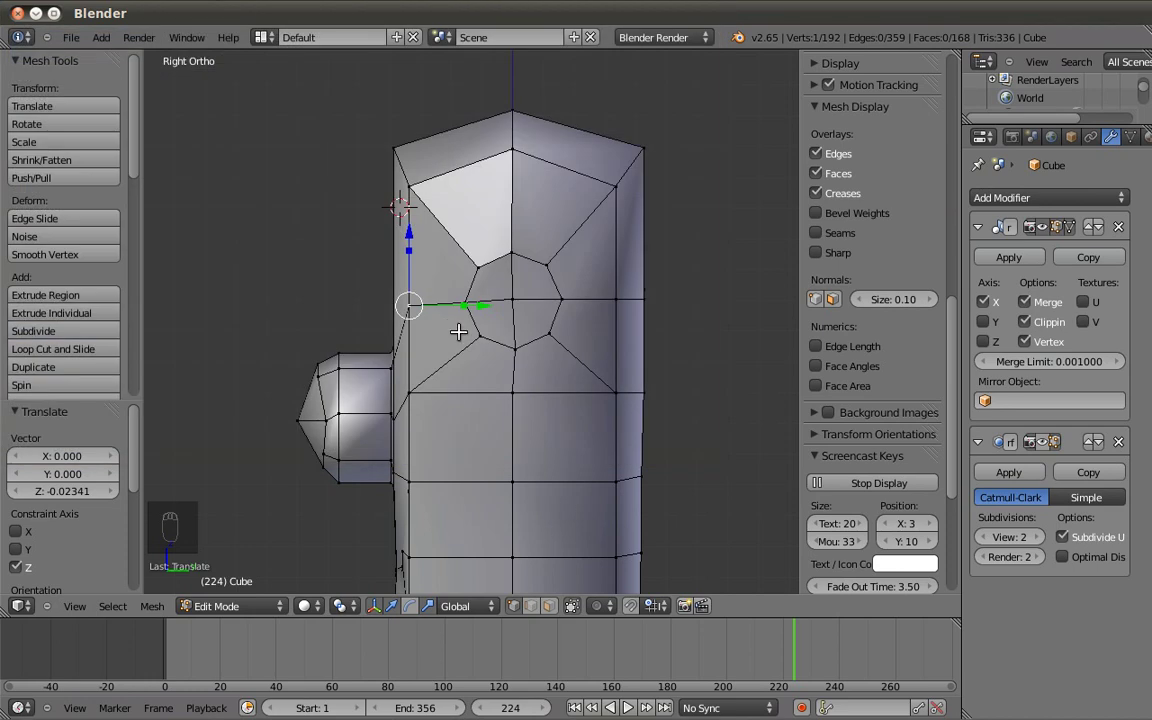
Select the side circle with its centre vertex, scale it to about 0.91 along Z and move it outward about 0.04 along X.
{"action": "key", "text": "a"}
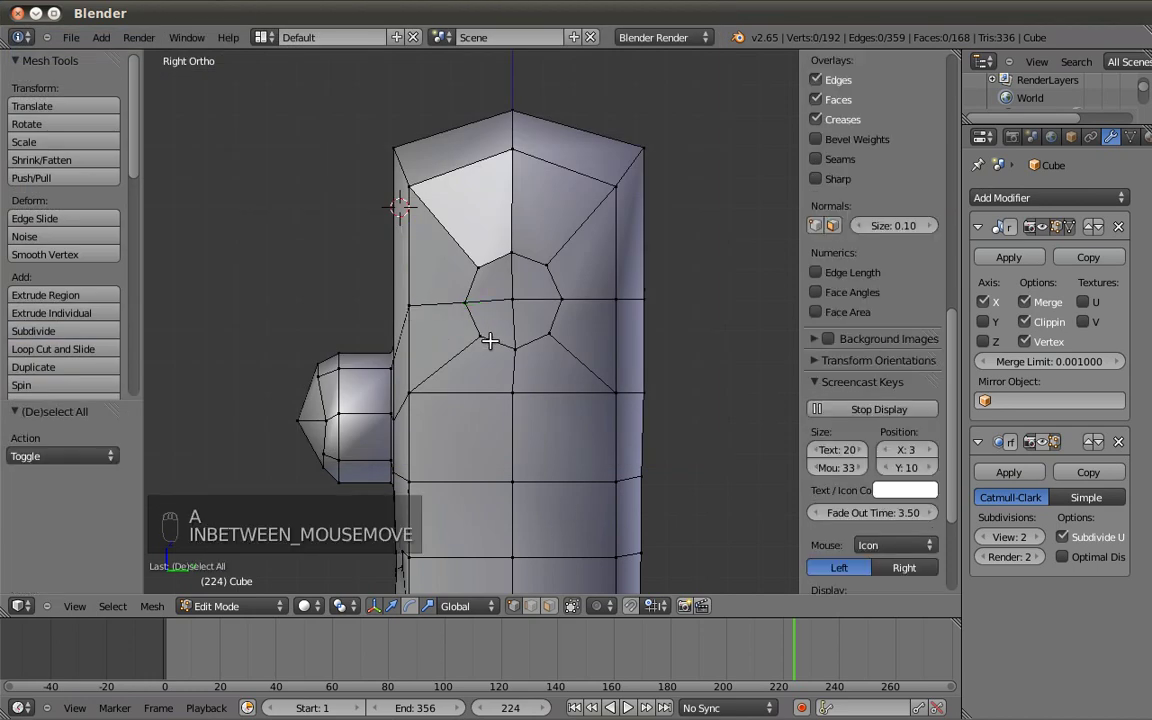
{"action": "right_click", "coordinate": [529, 345], "text": "shift"}
{"action": "right_click", "coordinate": [549, 334], "text": "shift"}
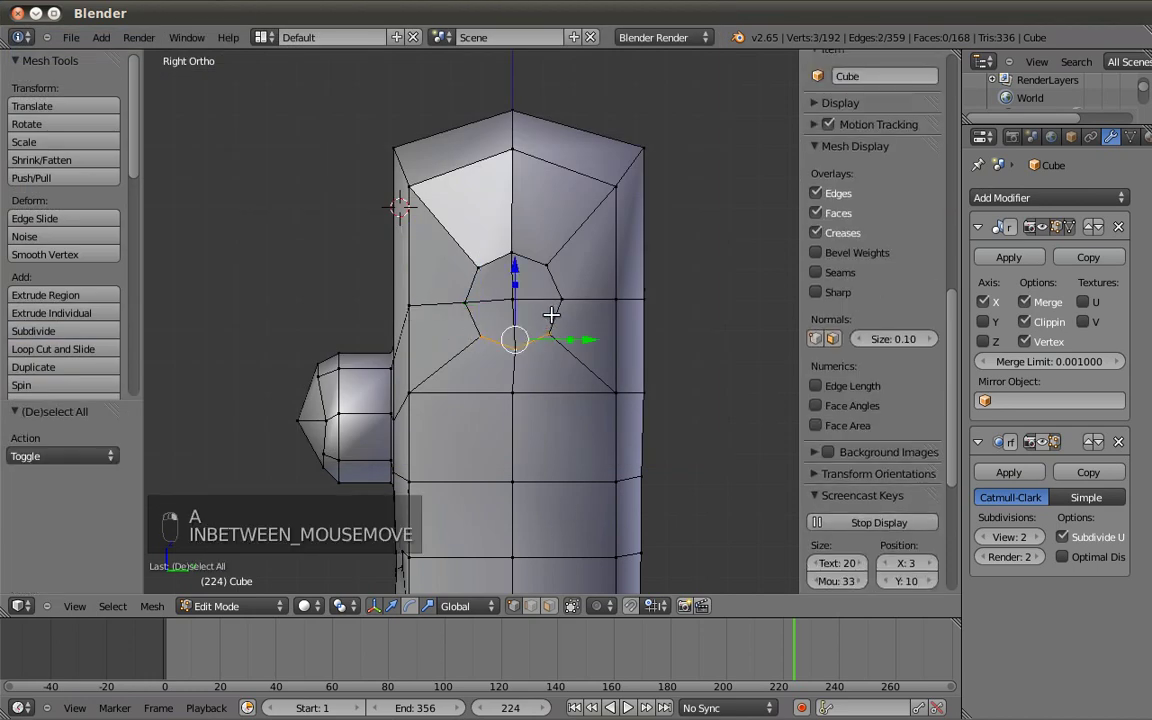
{"action": "right_click", "coordinate": [470, 285], "text": "alt+shift"}
{"action": "right_click", "coordinate": [472, 302], "text": "shift"}
{"action": "right_click", "coordinate": [516, 301], "text": "shift"}
{"action": "key", "text": "KP_1"}
{"action": "middle_click_drag", "start_coordinate": [592, 300], "coordinate": [579, 296], "text": "shift"}
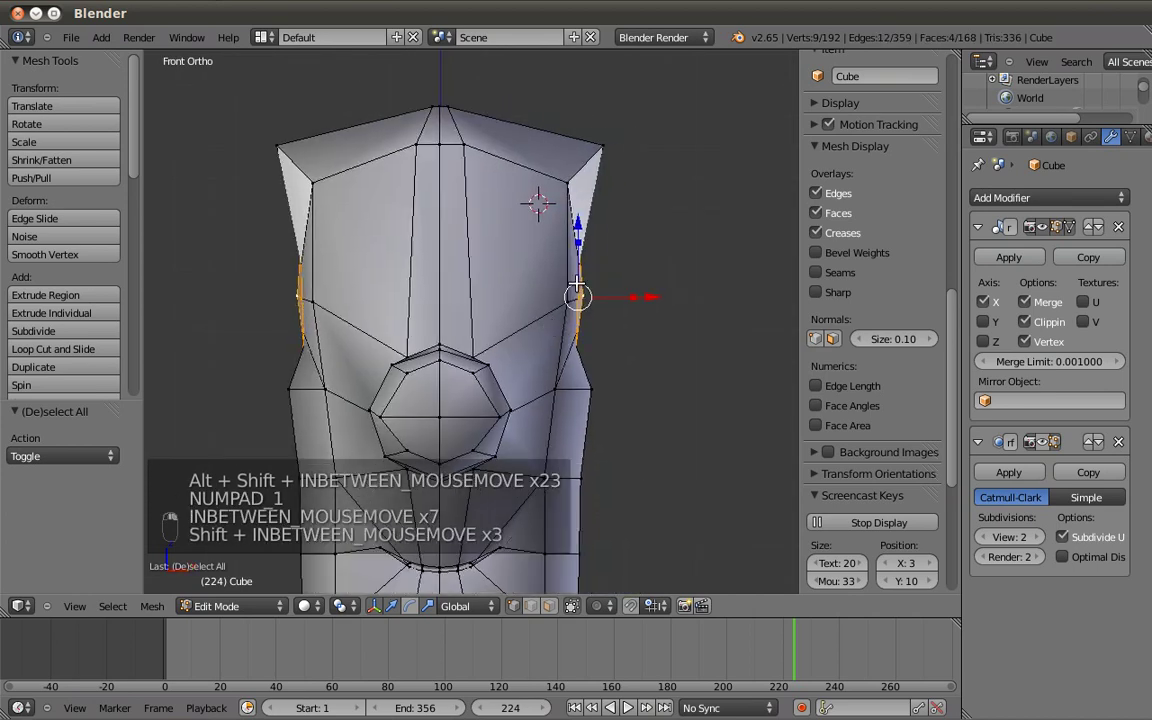
{"action": "key", "text": "s"}
{"action": "key", "text": "z"}
{"action": "left_click", "coordinate": [577, 252]}
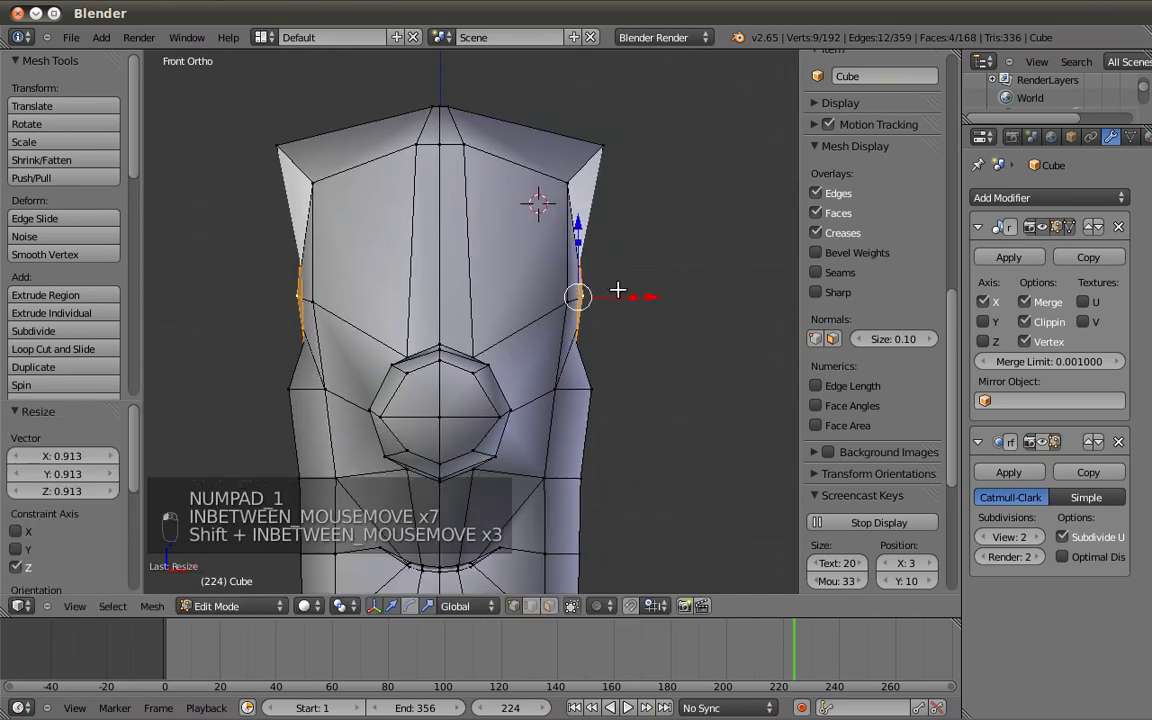
{"action": "left_click_drag", "start_coordinate": [666, 298], "coordinate": [678, 297]}
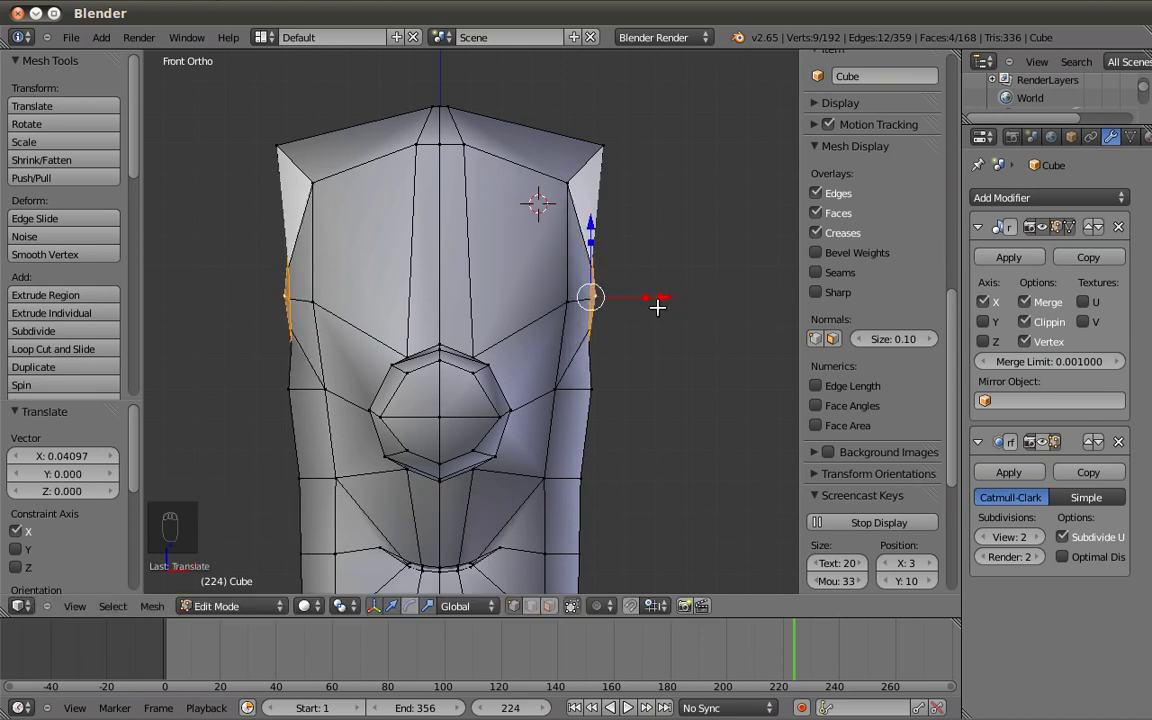
Extrude the circle's faces outward from the head's side and scale the new end to about 0.73 along Z.
{"action": "key", "text": "e"}
{"action": "left_click", "coordinate": [665, 357]}
{"action": "key", "text": "s"}
{"action": "key", "text": "z"}
{"action": "left_click", "coordinate": [643, 296]}
Lower the extruded ear end about 0.05 and rotate it about 22.5° in front view.
{"action": "key", "text": "g"}
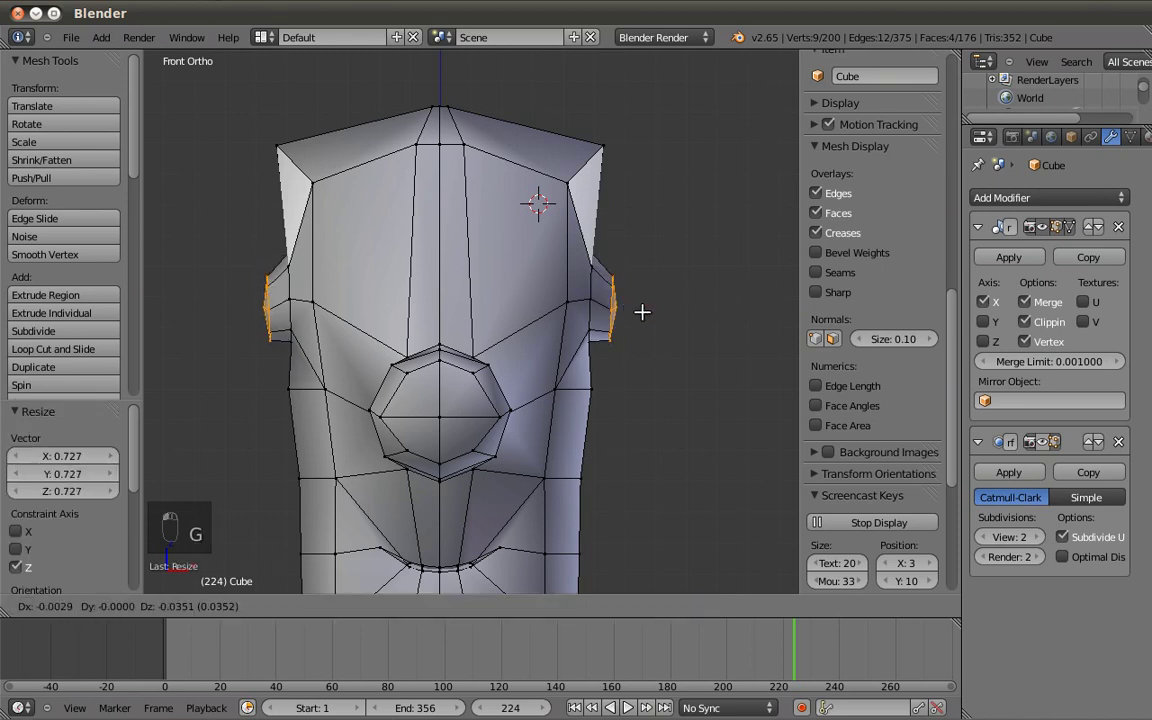
{"action": "left_click", "coordinate": [648, 315]}
{"action": "key", "text": "r"}
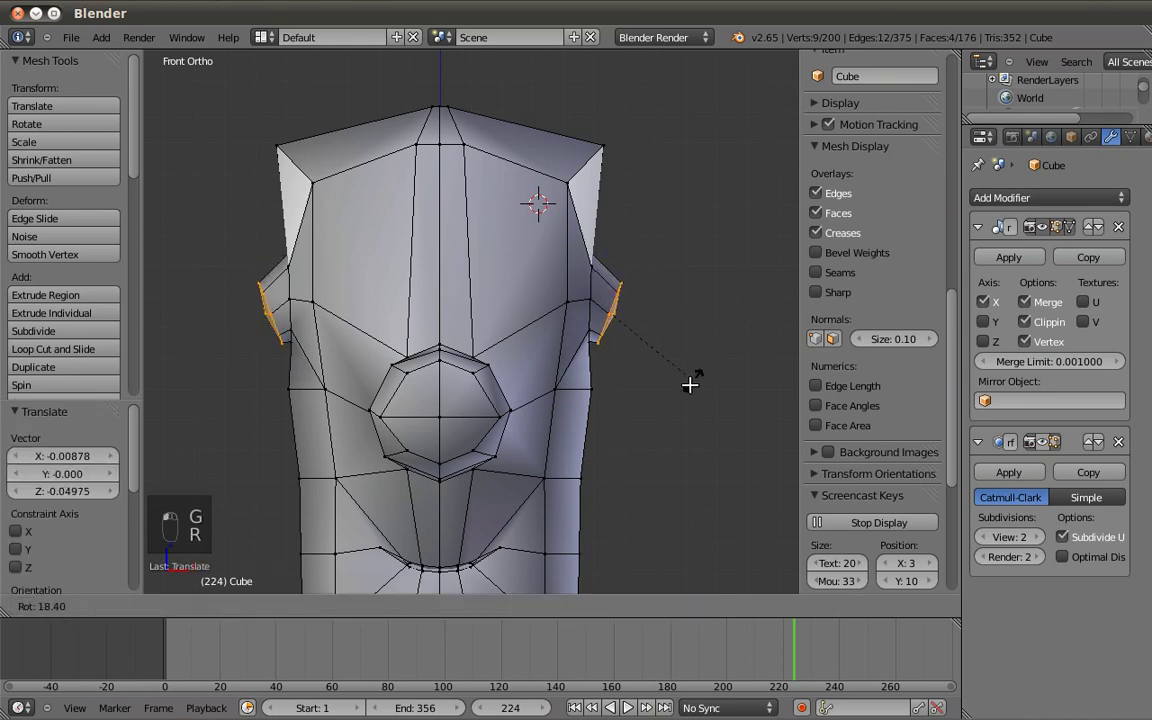
{"action": "left_click", "coordinate": [681, 385]}
Extrude the ear end about 0.08 along its normal, enlarge it to about 1.21 and shift it slightly downward and inward.
{"action": "key", "text": "e"}
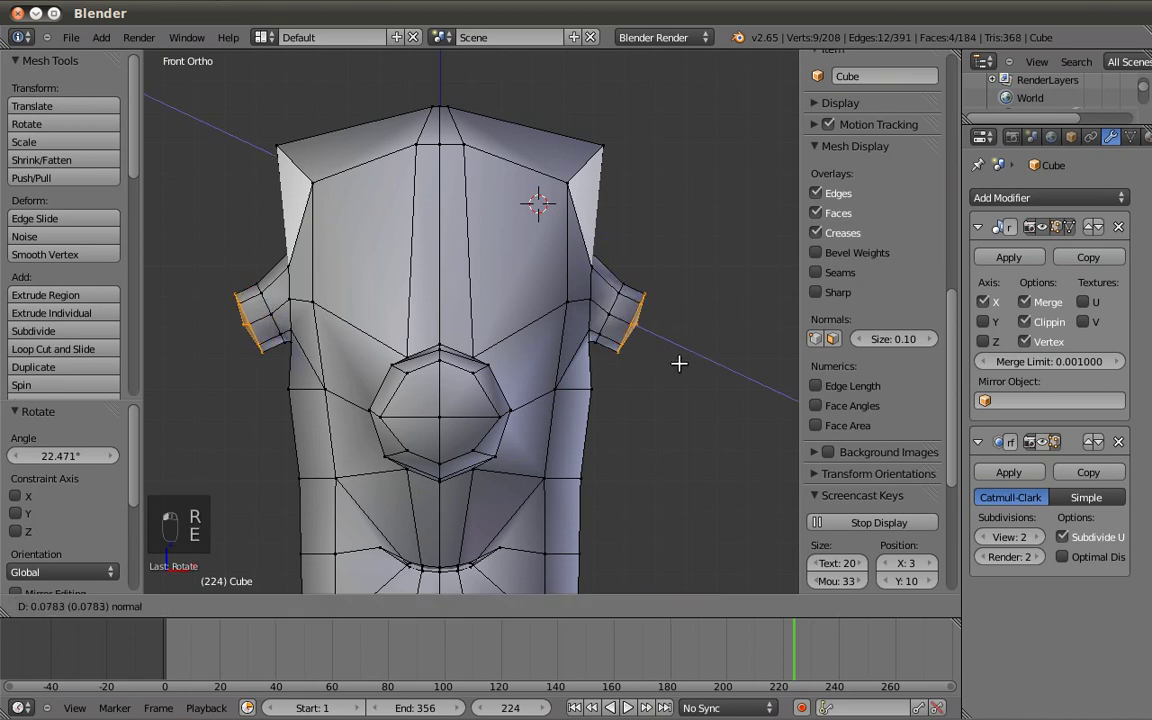
{"action": "left_click", "coordinate": [669, 385]}
{"action": "key", "text": "s"}
{"action": "left_click", "coordinate": [661, 347]}
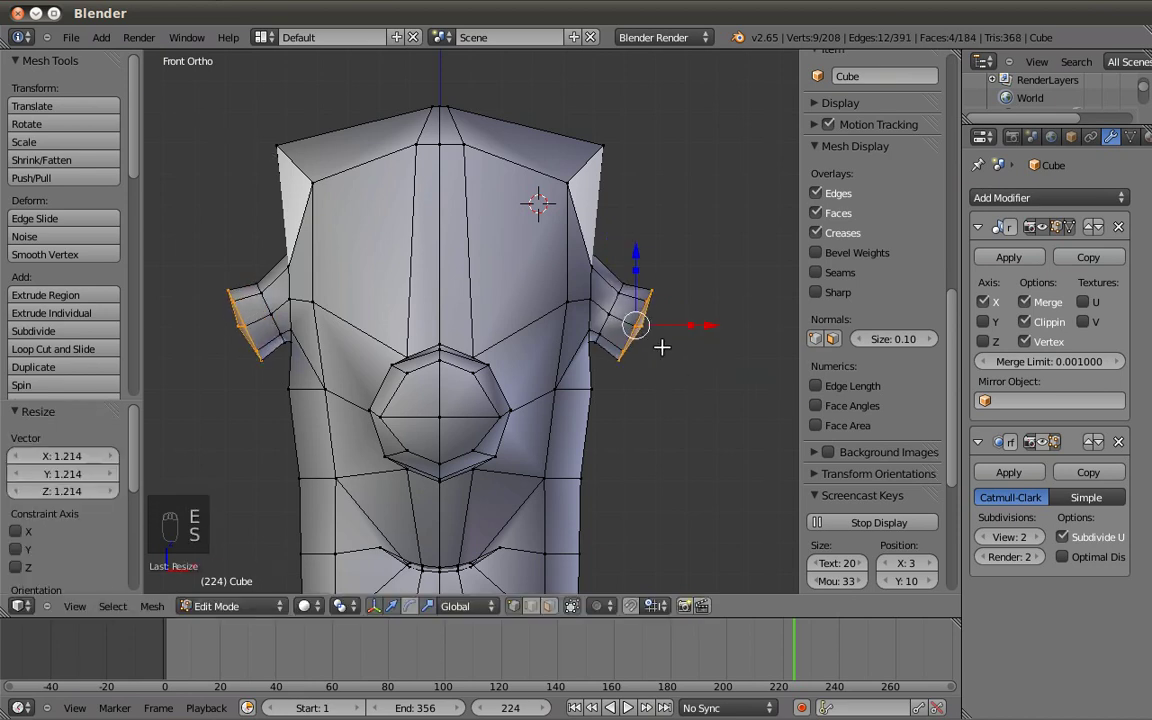
{"action": "right_click", "coordinate": [612, 321], "text": "alt+shift"}
{"action": "left_click_drag", "start_coordinate": [631, 330], "coordinate": [627, 347]}
{"action": "key", "text": "a"}
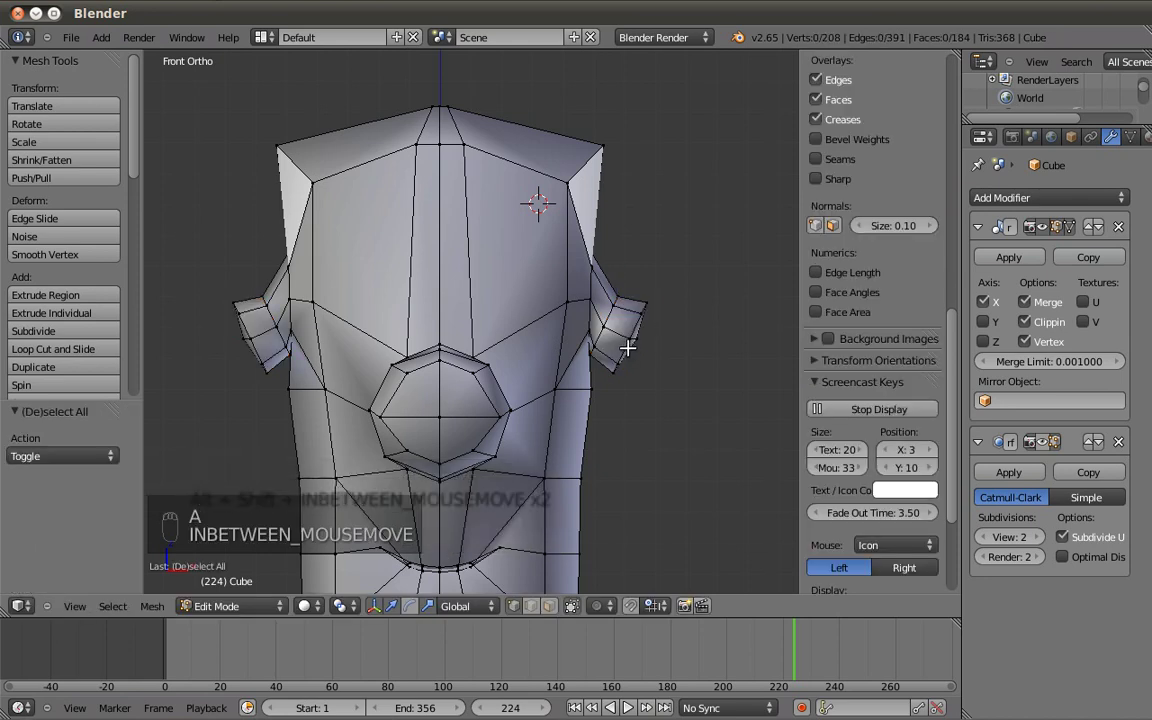
Reselect the ear's end faces, extrude them about 0.12 along their normal and scale them to about 0.64.
{"action": "key", "text": "ctrl+z"}
{"action": "right_click", "coordinate": [619, 313], "text": "alt+shift"}
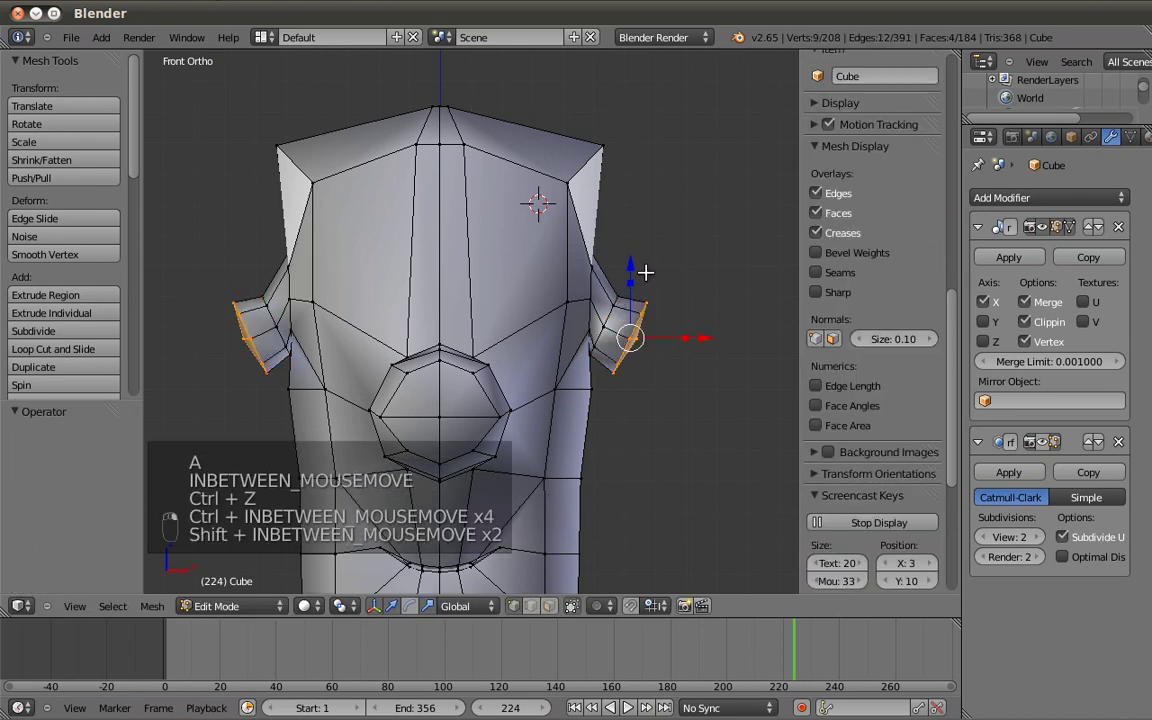
{"action": "key", "text": "e"}
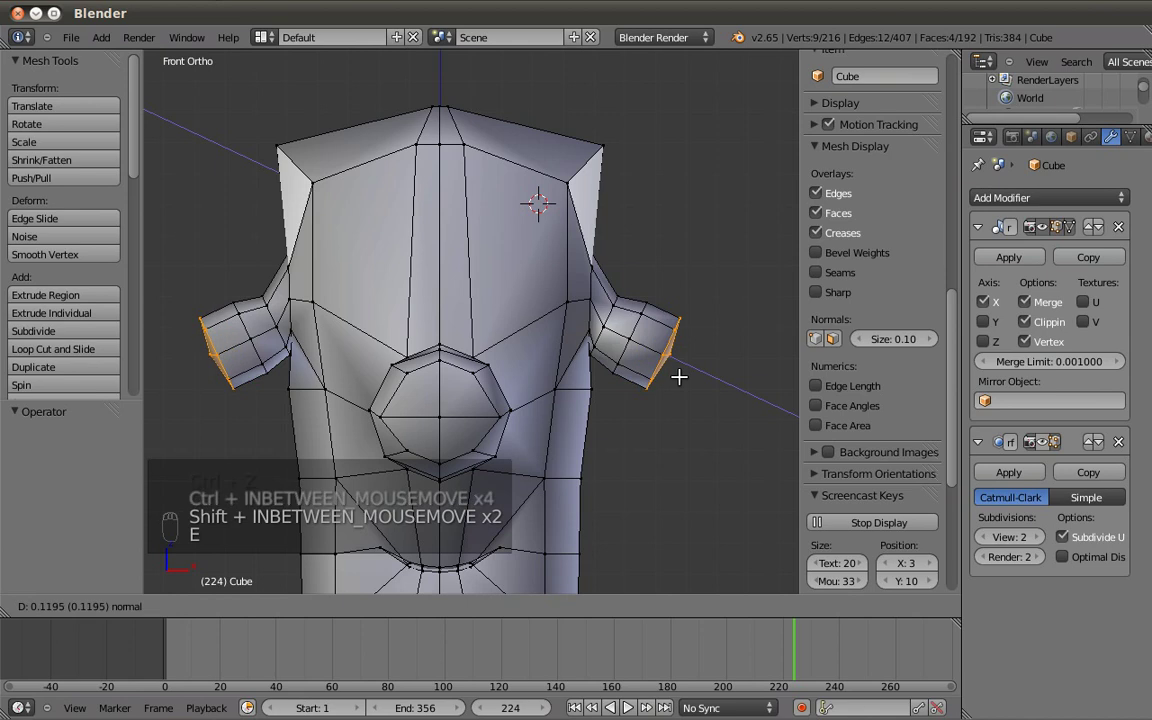
{"action": "left_click", "coordinate": [679, 376]}
{"action": "key", "text": "s"}
{"action": "left_click", "coordinate": [683, 368]}
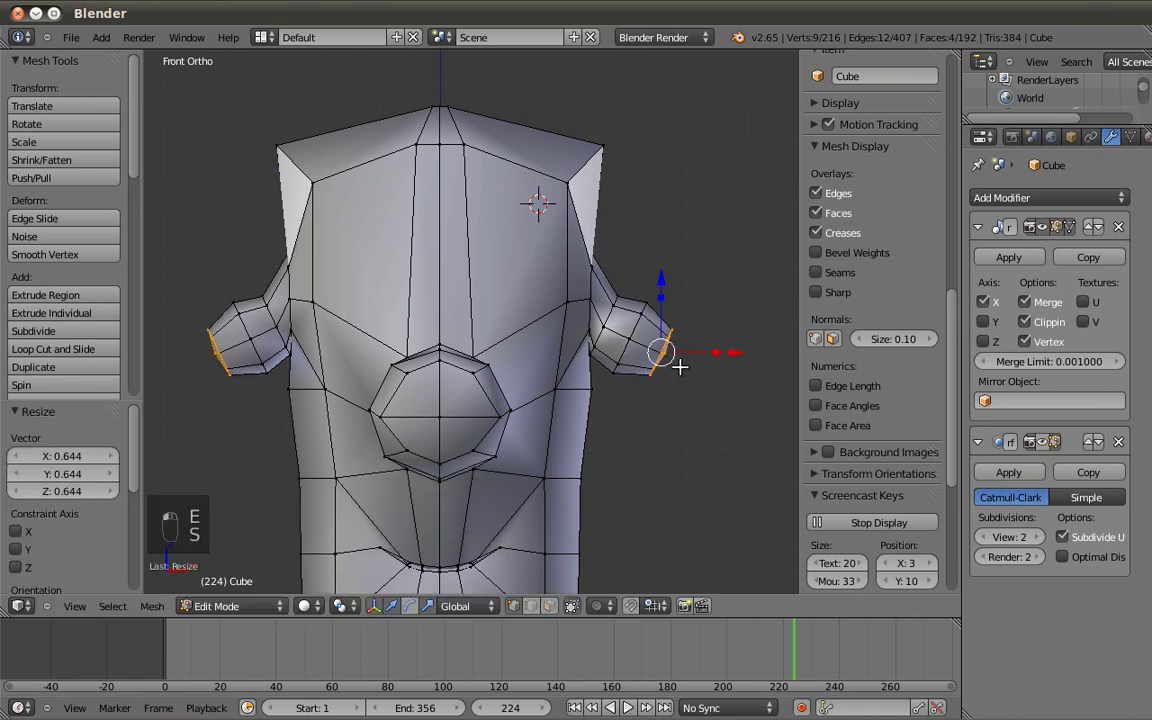
Enable the viewport display of the Subdivision Surface modifier and check the smoothed head and ears.
{"action": "key", "text": "Tab"}
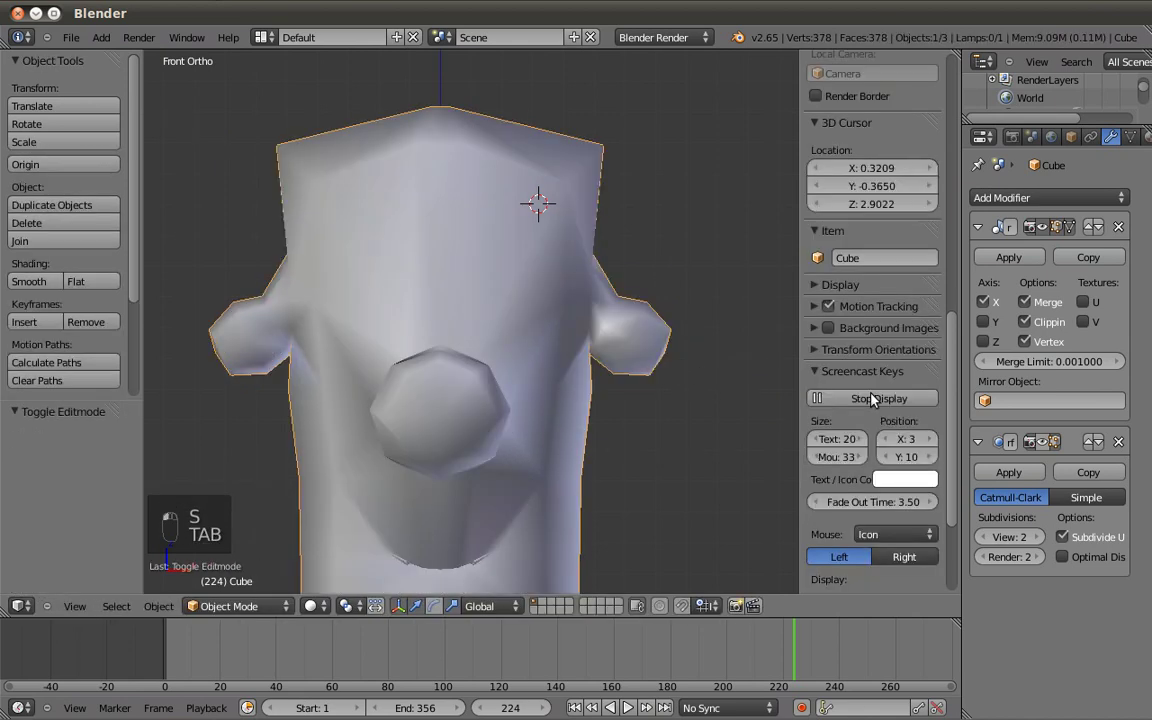
{"action": "left_click", "coordinate": [1038, 442]}
{"action": "scroll", "coordinate": [563, 402], "scroll_direction": "down", "scroll_amount": 2}
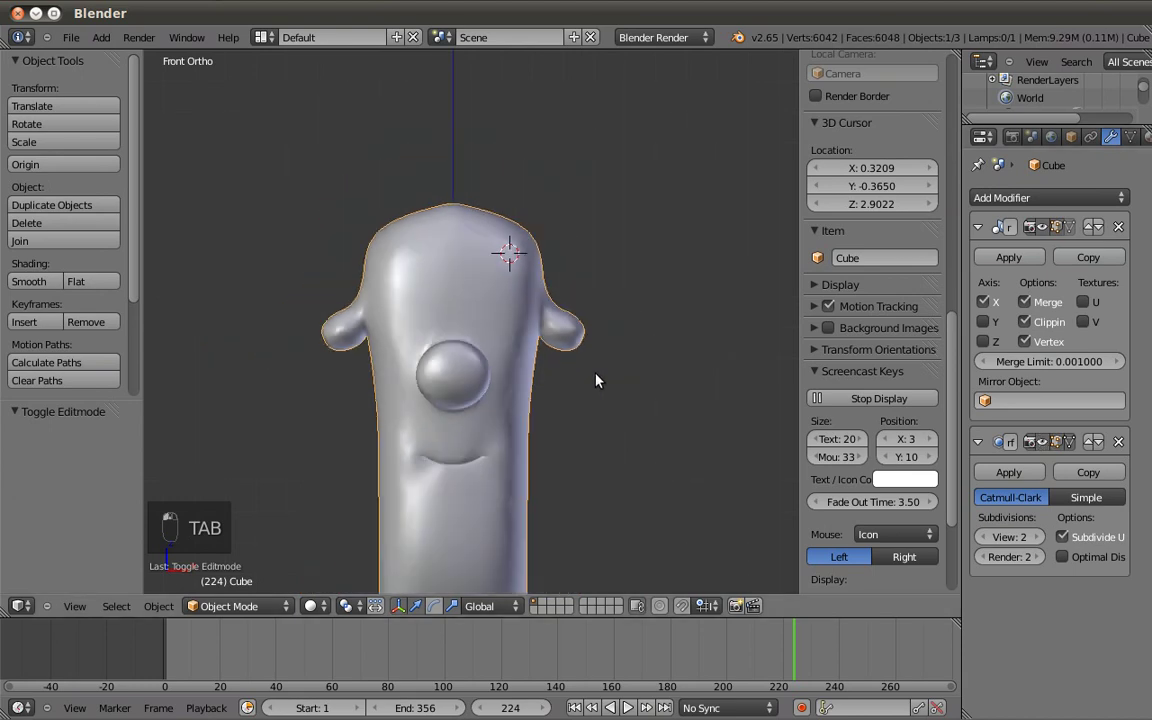
{"action": "key", "text": "z"}
{"action": "key", "text": "z"}
{"action": "middle_click_drag", "start_coordinate": [553, 406], "coordinate": [514, 419]}
{"action": "key", "text": "KP_1"}
{"action": "scroll", "coordinate": [556, 338], "scroll_direction": "up", "scroll_amount": 4}
Nudge a lower vertex at the ear's tip outward and slightly down, about 0.014.
{"action": "key", "text": "Tab"}
{"action": "scroll", "coordinate": [574, 335], "scroll_direction": "up", "scroll_amount": 3}
{"action": "middle_click_drag", "start_coordinate": [580, 332], "coordinate": [460, 303], "text": "shift"}
{"action": "right_click_drag", "start_coordinate": [757, 353], "coordinate": [774, 362]}
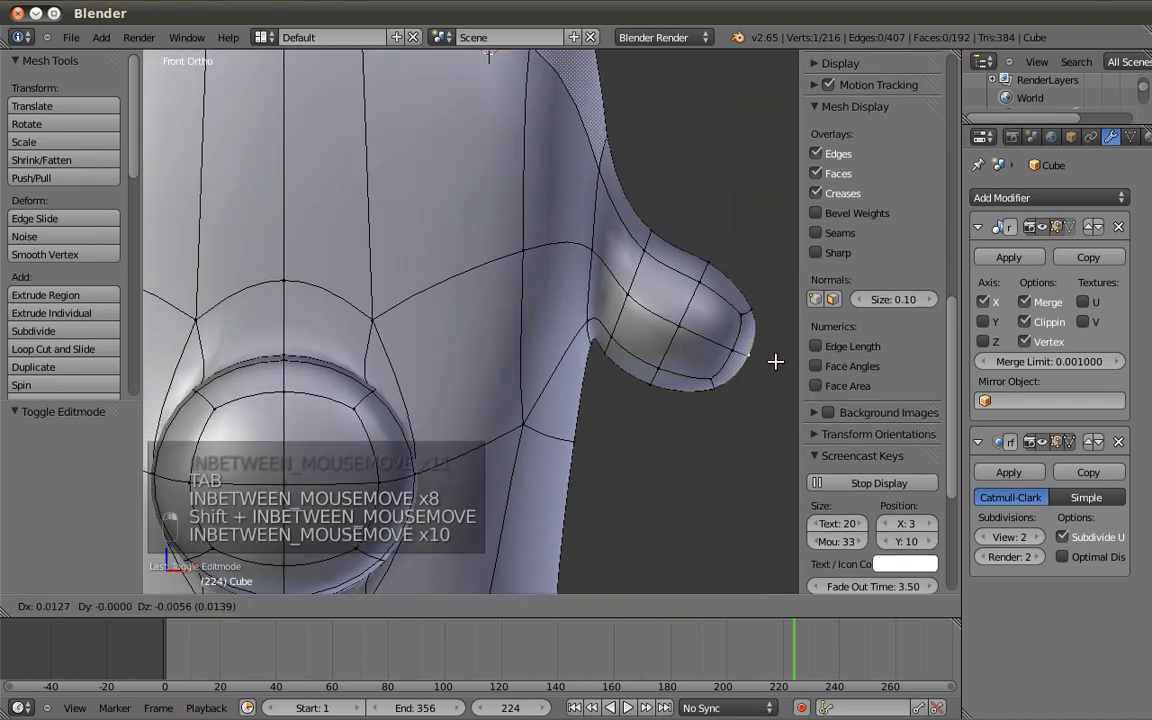
{"action": "left_click", "coordinate": [774, 362]}
{"action": "key", "text": "a"}
Select the front and back vertices along the ear's upper edge and lower them slightly in front view.
{"action": "right_click", "coordinate": [706, 268]}
{"action": "right_click_drag", "start_coordinate": [705, 279], "coordinate": [702, 280]}
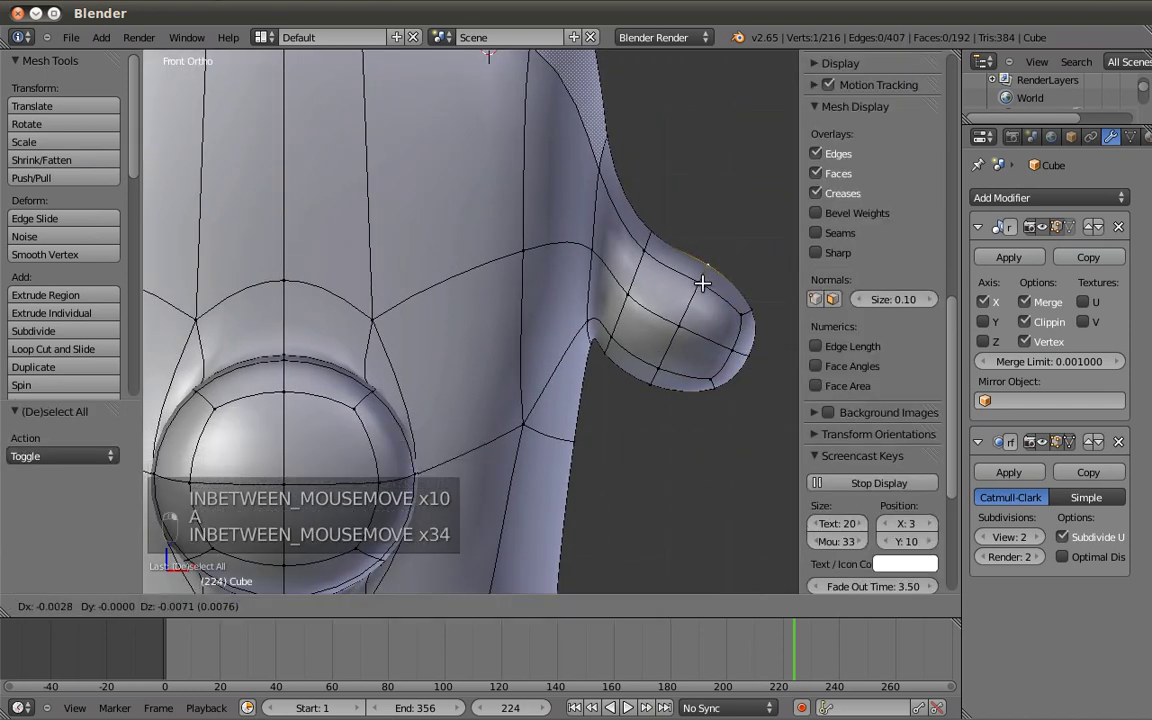
{"action": "left_click", "coordinate": [702, 280]}
{"action": "right_click", "coordinate": [652, 238], "text": "shift"}
{"action": "right_click", "coordinate": [646, 254], "text": "shift"}
{"action": "key", "text": "z"}
{"action": "right_click", "coordinate": [636, 256], "text": "shift"}
{"action": "right_click", "coordinate": [696, 285], "text": "shift"}
{"action": "right_click", "coordinate": [700, 279], "text": "shift"}
{"action": "key", "text": "z"}
{"action": "left_click_drag", "start_coordinate": [681, 262], "coordinate": [674, 282]}
{"action": "key", "text": "a"}
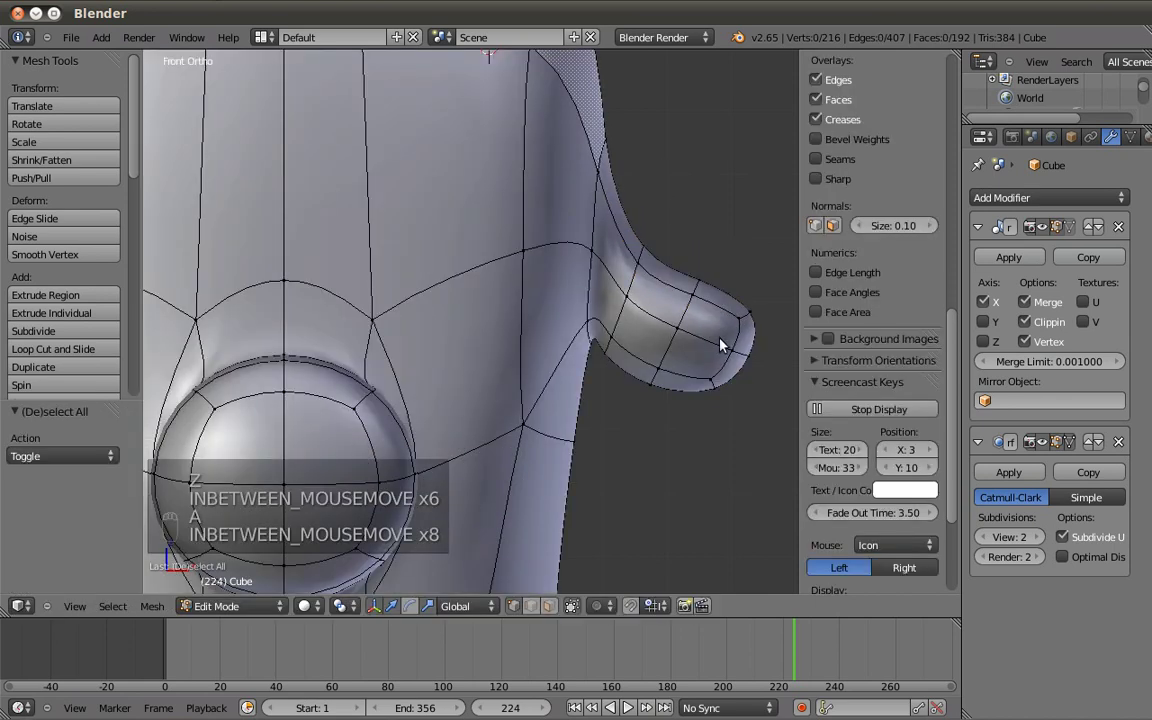
Raise the vertices on the ear's underside where it joins the head.
{"action": "key", "text": "Tab"}
{"action": "scroll", "coordinate": [537, 350], "scroll_direction": "down", "scroll_amount": 3}
{"action": "scroll", "coordinate": [550, 348], "scroll_direction": "up", "scroll_amount": 12}
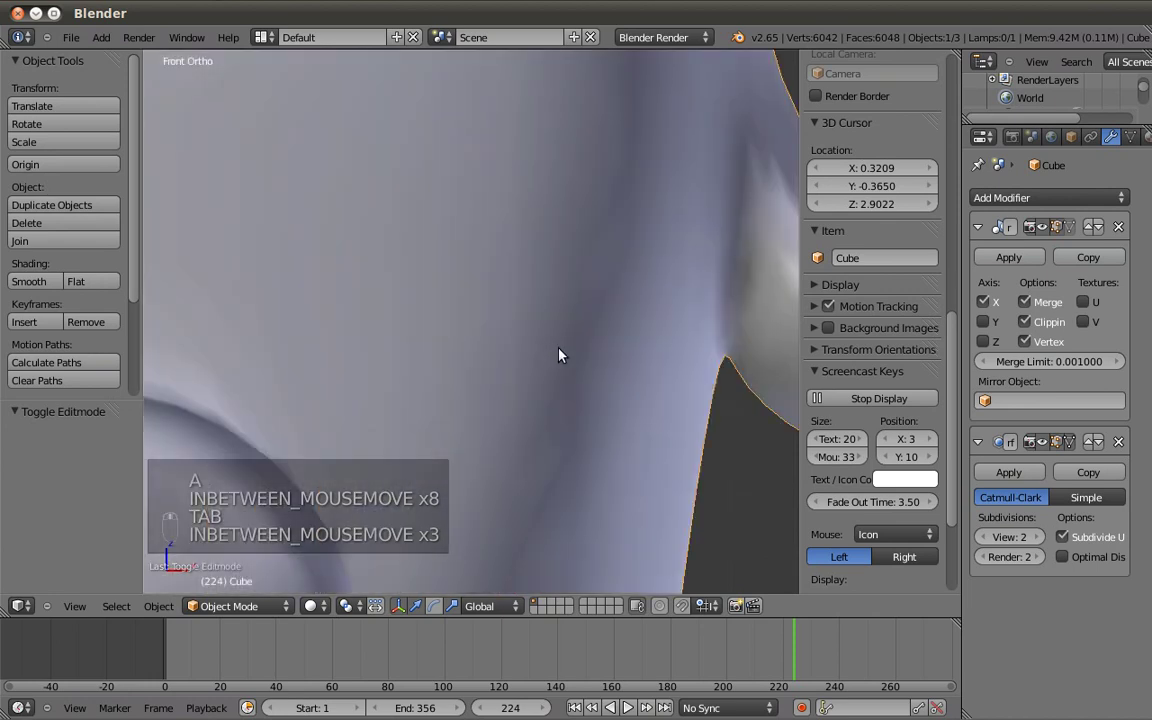
{"action": "key", "text": "Tab"}
{"action": "middle_click_drag", "start_coordinate": [698, 348], "coordinate": [370, 279], "text": "shift"}
{"action": "key", "text": "z"}
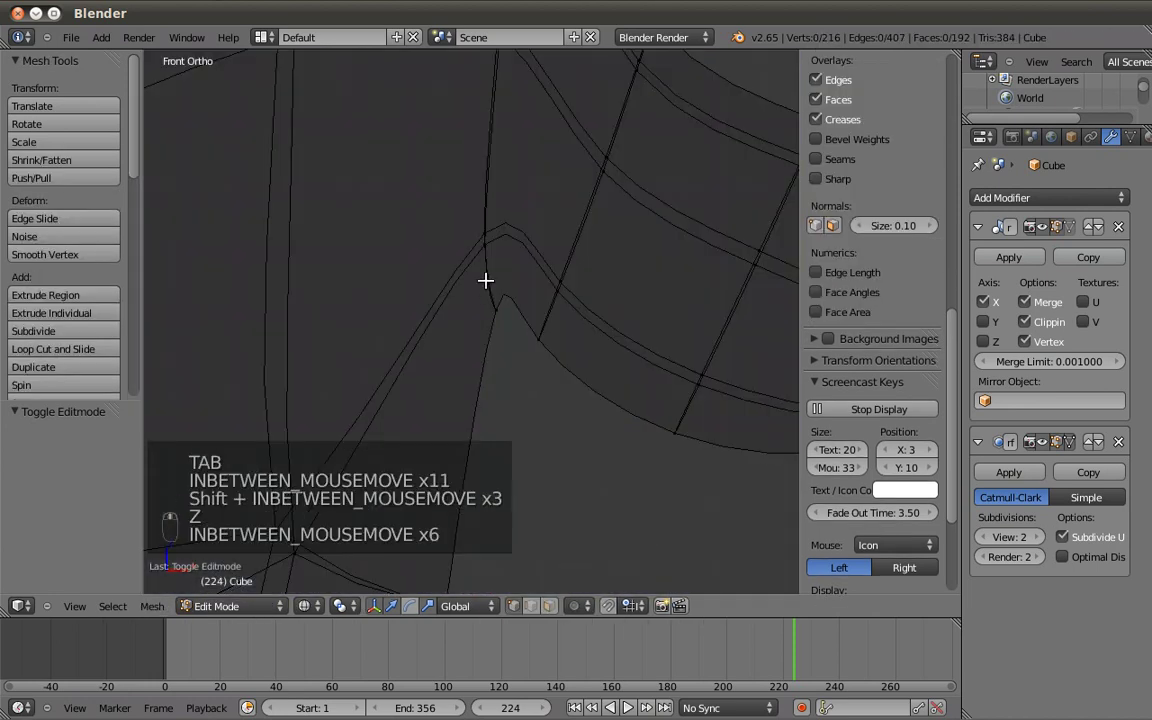
{"action": "right_click", "coordinate": [482, 230], "text": "shift"}
{"action": "right_click", "coordinate": [482, 226], "text": "shift"}
{"action": "key", "text": "z"}
{"action": "scroll", "coordinate": [491, 159], "scroll_direction": "down", "scroll_amount": 3}
{"action": "left_click_drag", "start_coordinate": [489, 178], "coordinate": [501, 91]}
{"action": "left_click_drag", "start_coordinate": [510, 168], "coordinate": [510, 164]}
{"action": "key", "text": "a"}
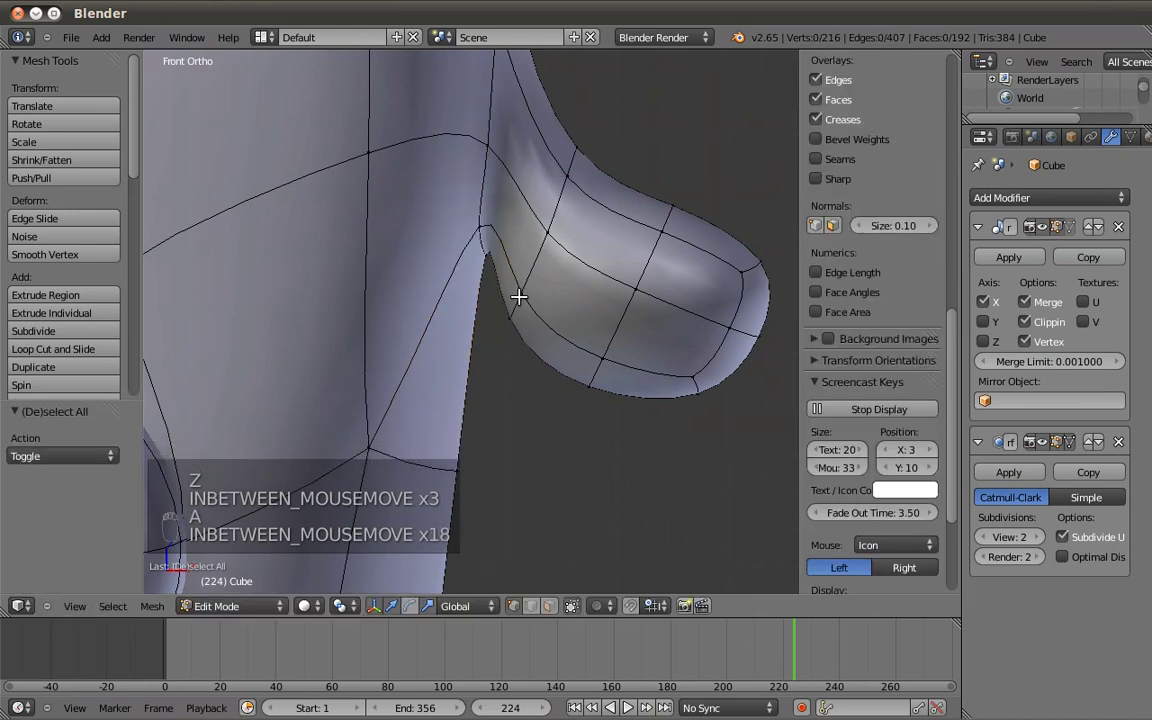
Raise the two neighbouring vertices on the ear's underside, just outside the head joint, by about 0.037.
{"action": "right_click", "coordinate": [517, 297]}
{"action": "right_click", "coordinate": [514, 328], "text": "shift"}
{"action": "left_click_drag", "start_coordinate": [510, 312], "coordinate": [515, 292]}
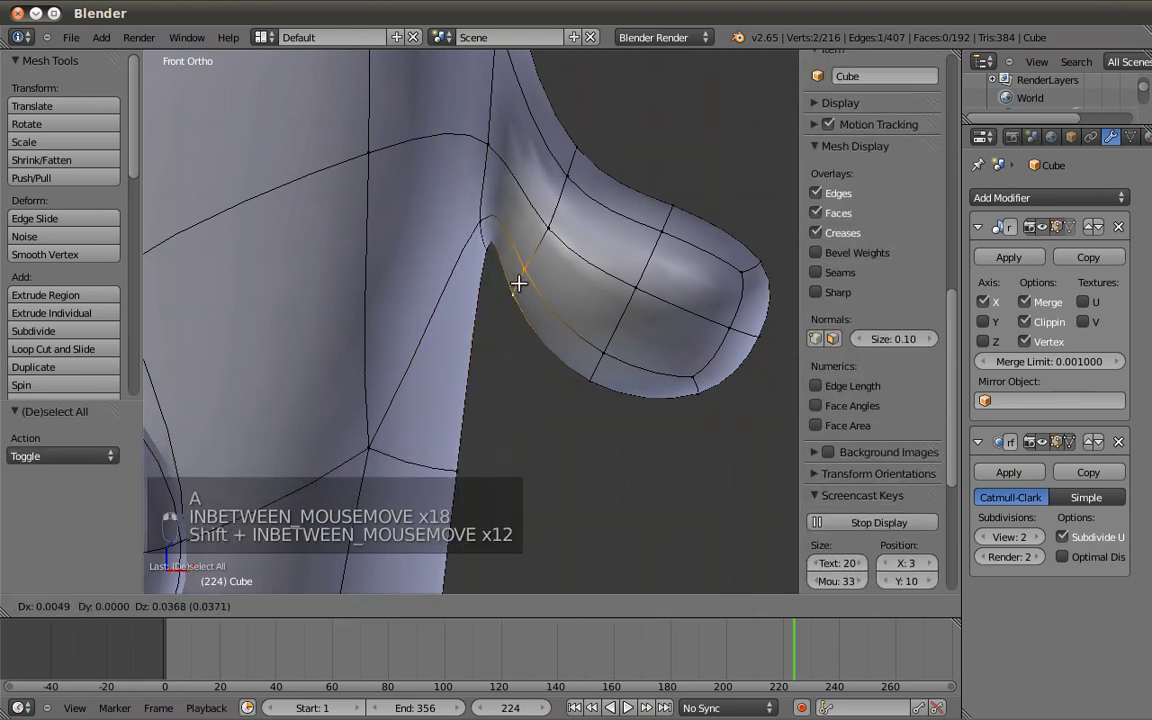
{"action": "left_click", "coordinate": [515, 292]}
{"action": "key", "text": "a"}
{"action": "scroll", "coordinate": [586, 324], "scroll_direction": "down", "scroll_amount": 5}
{"action": "key", "text": "Tab"}
{"action": "middle_click_drag", "start_coordinate": [586, 324], "coordinate": [583, 304], "text": "shift"}
{"action": "scroll", "coordinate": [582, 304], "scroll_direction": "up", "scroll_amount": 1}
Select the ring of faces around the ear's base and narrow it along Y.
{"action": "middle_click_drag", "start_coordinate": [543, 357], "coordinate": [590, 402]}
{"action": "key", "text": "KP_3"}
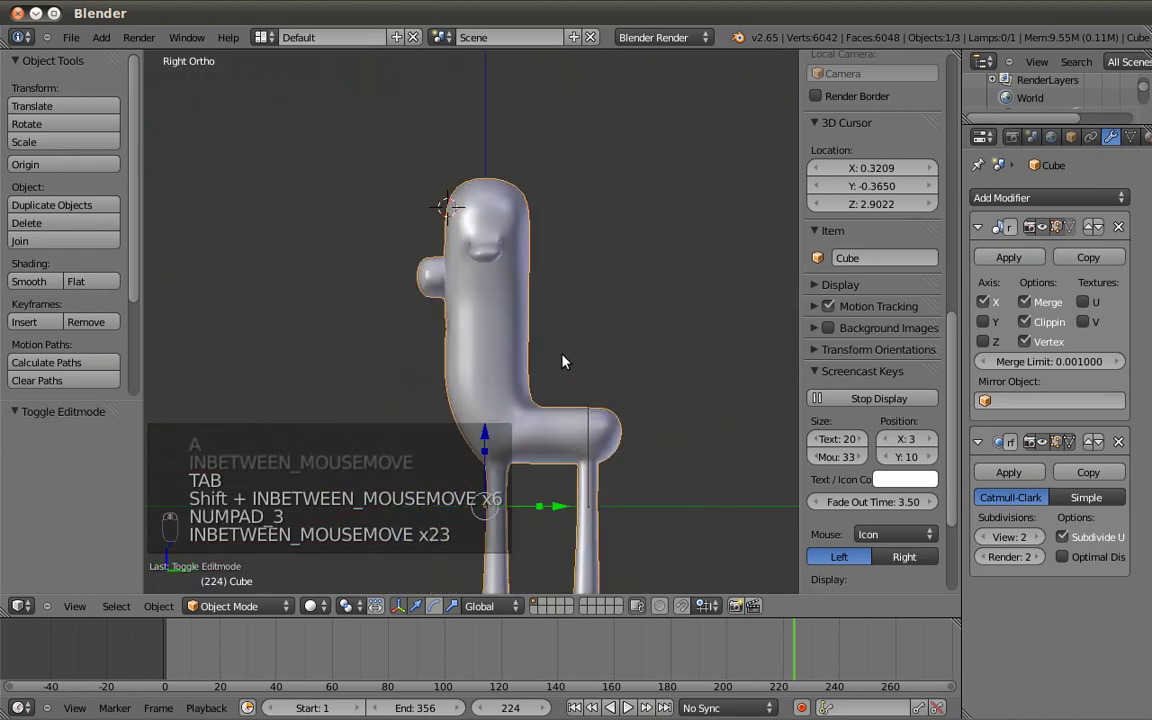
{"action": "scroll", "coordinate": [535, 265], "scroll_direction": "up", "scroll_amount": 4}
{"action": "scroll", "coordinate": [490, 230], "scroll_direction": "down", "scroll_amount": 1}
{"action": "scroll", "coordinate": [485, 222], "scroll_direction": "up", "scroll_amount": 2}
{"action": "middle_click_drag", "start_coordinate": [492, 285], "coordinate": [500, 385]}
{"action": "key", "text": "Tab"}
{"action": "scroll", "coordinate": [505, 285], "scroll_direction": "up", "scroll_amount": 3}
{"action": "middle_click_drag", "start_coordinate": [514, 301], "coordinate": [528, 405], "text": "shift"}
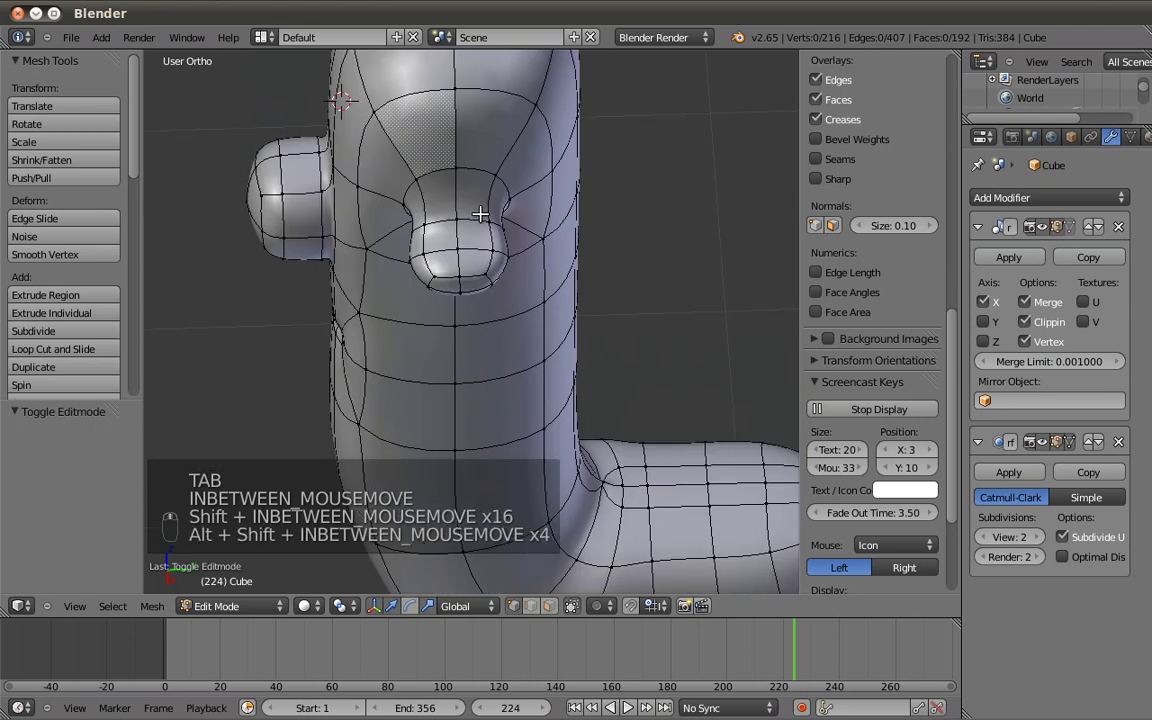
{"action": "right_click", "coordinate": [470, 178], "text": "alt+shift"}
{"action": "key", "text": "s"}
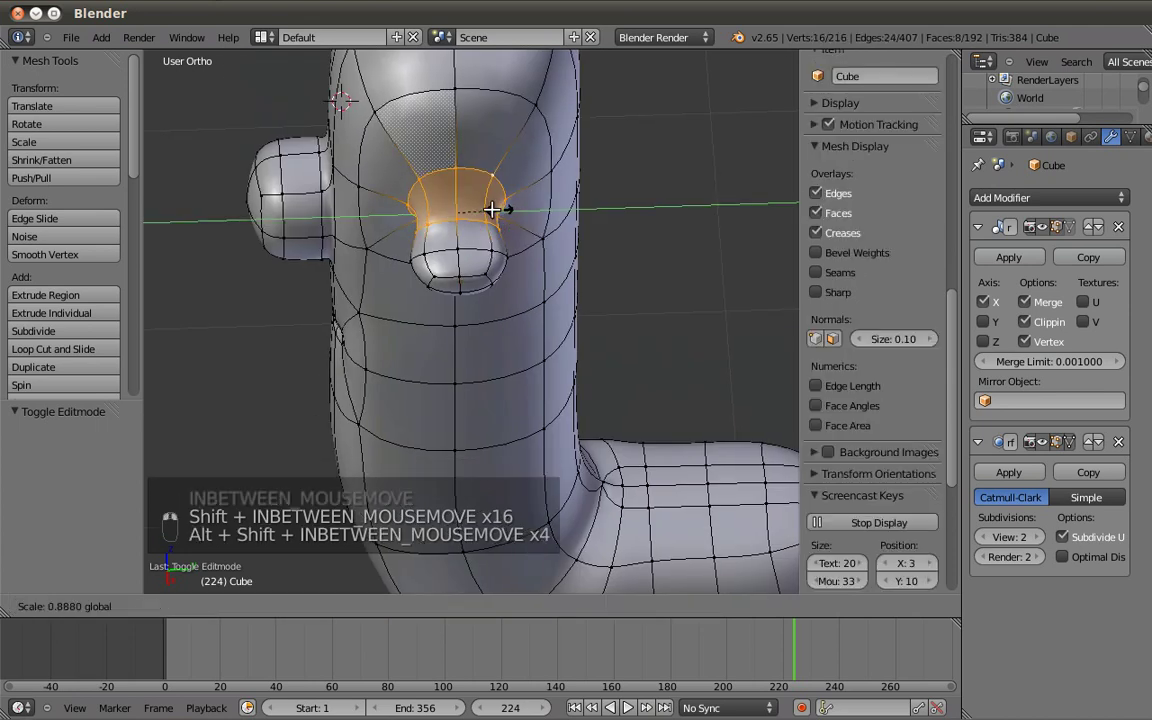
{"action": "key", "text": "y"}
{"action": "left_click", "coordinate": [488, 210]}
{"action": "key", "text": "a"}
Scale the edge loop around the ear's lobe to about 0.69 along Y.
{"action": "right_click", "coordinate": [510, 255], "text": "alt+shift"}
{"action": "key", "text": "s"}
{"action": "key", "text": "y"}
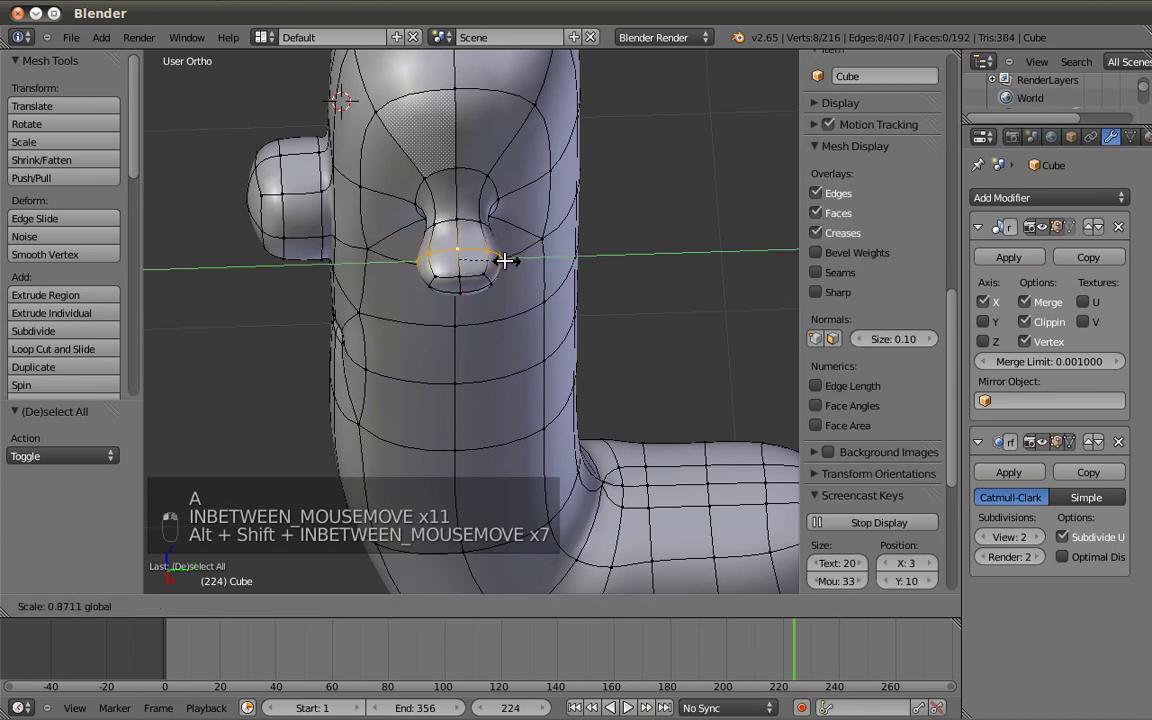
{"action": "left_click", "coordinate": [490, 257]}
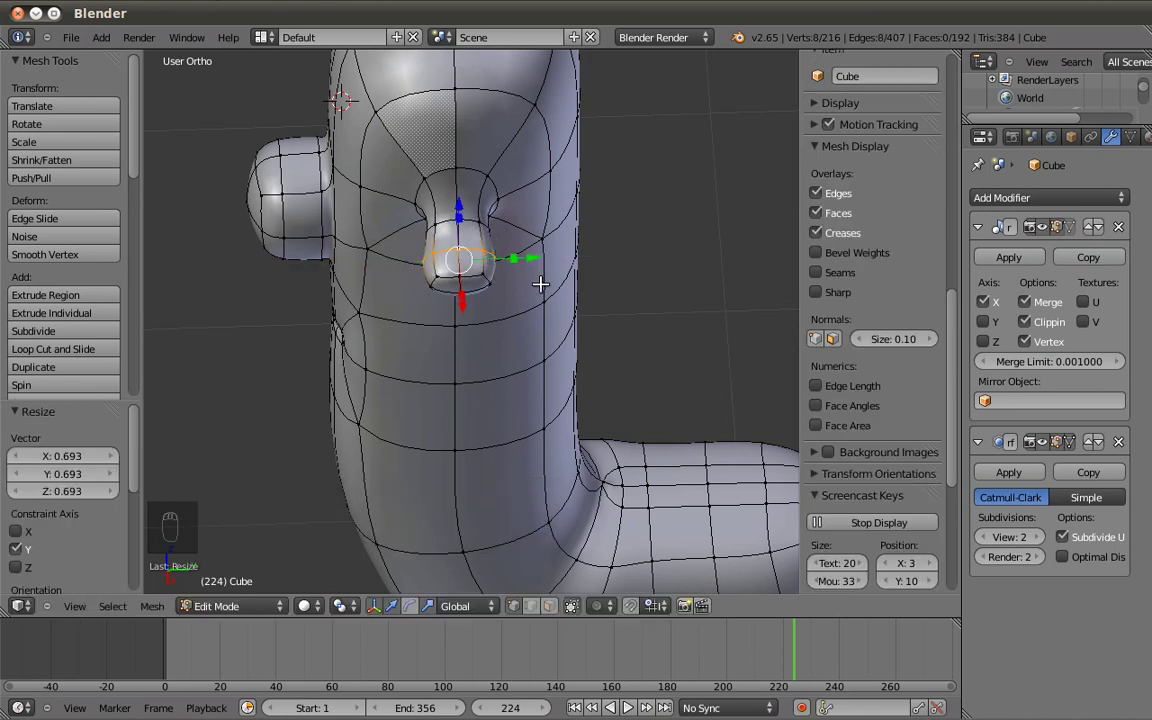
Extrude the upper central face on the body's rear slightly, scale it to about 0.49 and lower it about 0.022.
{"action": "key", "text": "KP_3"}
{"action": "key", "text": "a"}
{"action": "middle_click_drag", "start_coordinate": [625, 380], "coordinate": [545, 358], "text": "shift"}
{"action": "mouse_move", "coordinate": [551, 362]}
{"action": "middle_mouse_down"}
{"action": "mouse_move", "coordinate": [512, 411]}
{"action": "mouse_move", "coordinate": [539, 350]}
{"action": "middle_mouse_up"}
{"action": "scroll", "coordinate": [527, 309], "scroll_direction": "up", "scroll_amount": 3}
{"action": "scroll", "coordinate": [539, 350], "scroll_direction": "up", "scroll_amount": 3}
{"action": "right_click", "coordinate": [558, 401]}
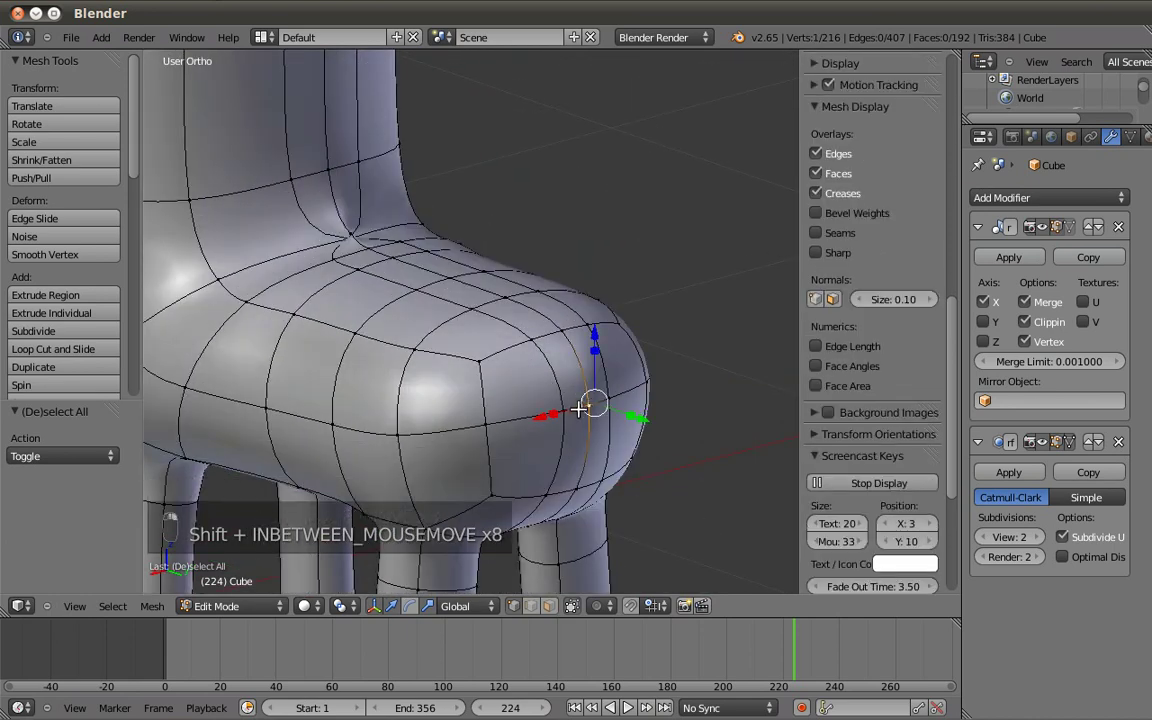
{"action": "right_click", "coordinate": [550, 336], "text": "shift"}
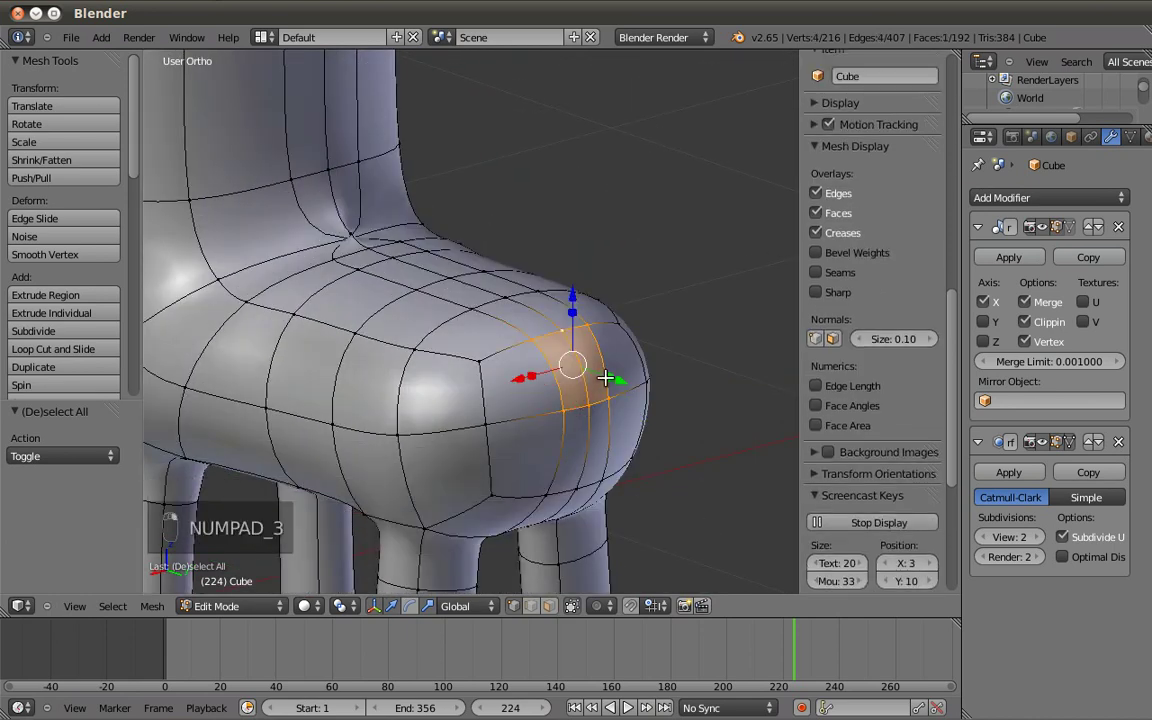
{"action": "key", "text": "KP_3"}
{"action": "middle_click_drag", "start_coordinate": [607, 378], "coordinate": [461, 351], "text": "shift"}
{"action": "key", "text": "e"}
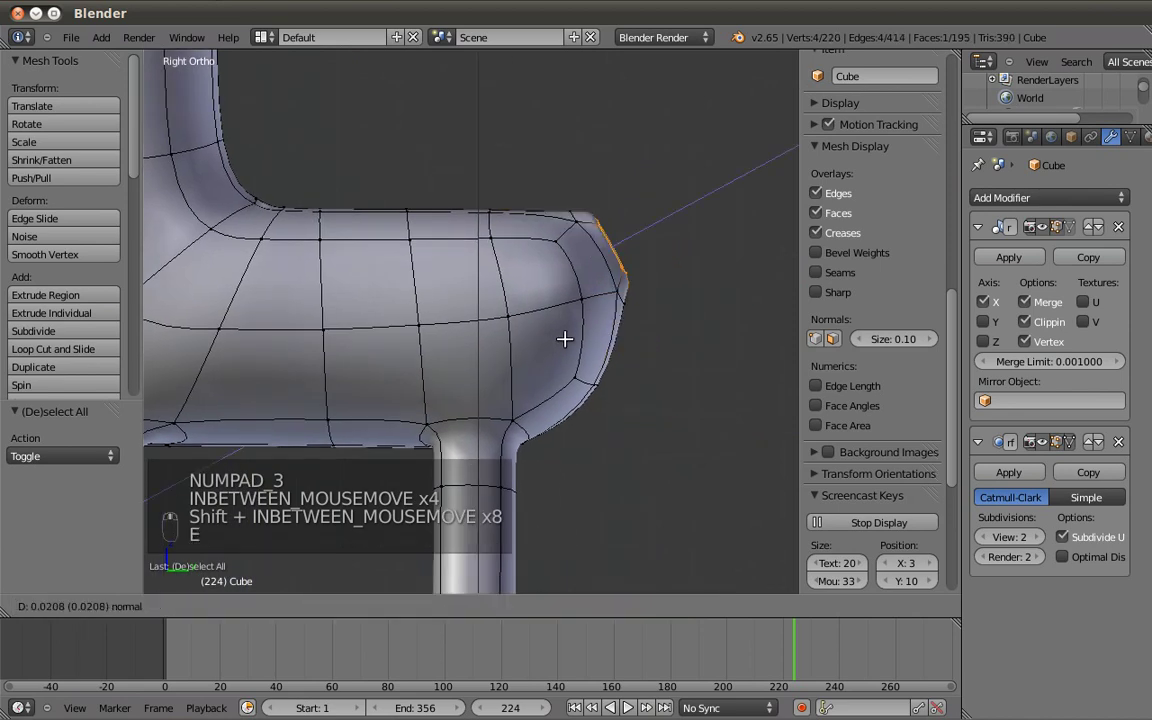
{"action": "left_click", "coordinate": [560, 338]}
{"action": "key", "text": "s"}
{"action": "left_click", "coordinate": [612, 310]}
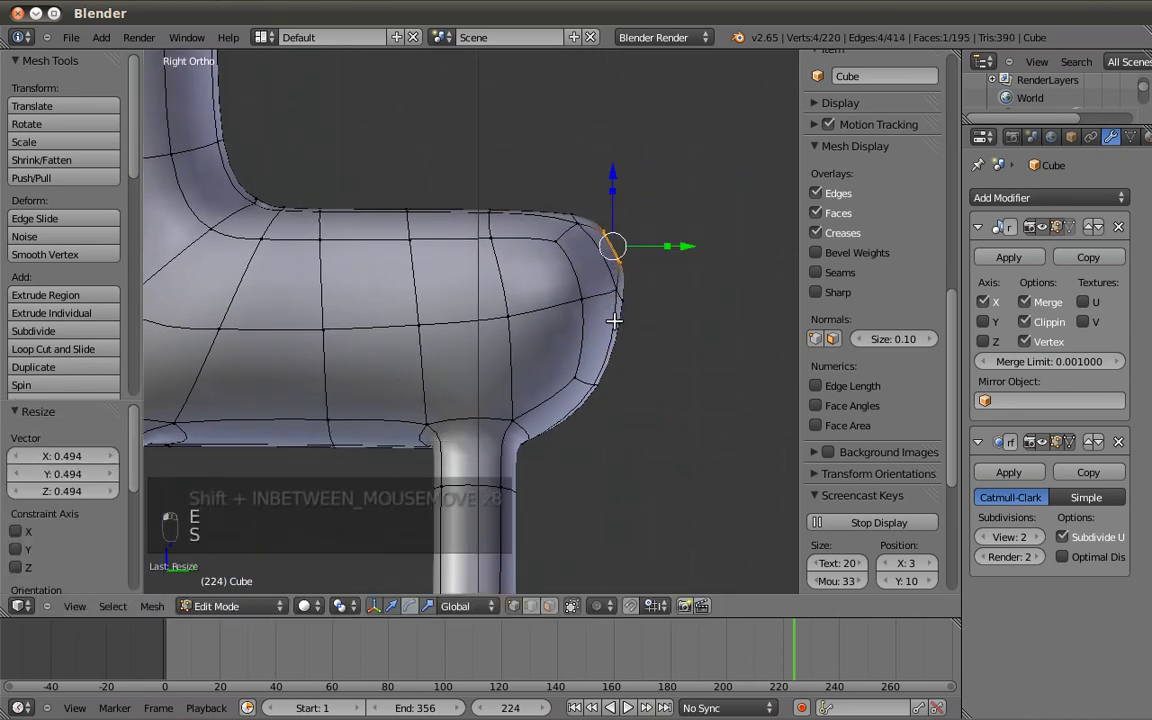
{"action": "key", "text": "g"}
{"action": "left_click", "coordinate": [612, 326]}
Extrude the tail face about 0.086 along its normal, adjust its size and position, and rotate it about 37.8°.
{"action": "key", "text": "e"}
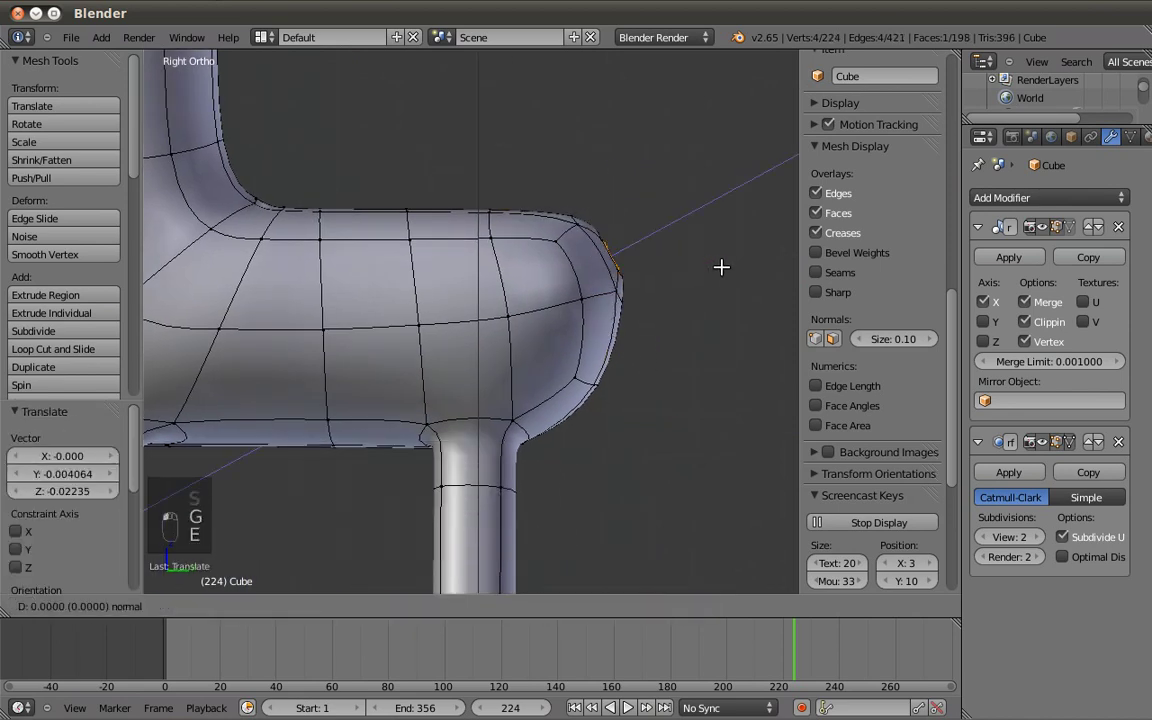
{"action": "left_click", "coordinate": [694, 296]}
{"action": "key", "text": "s"}
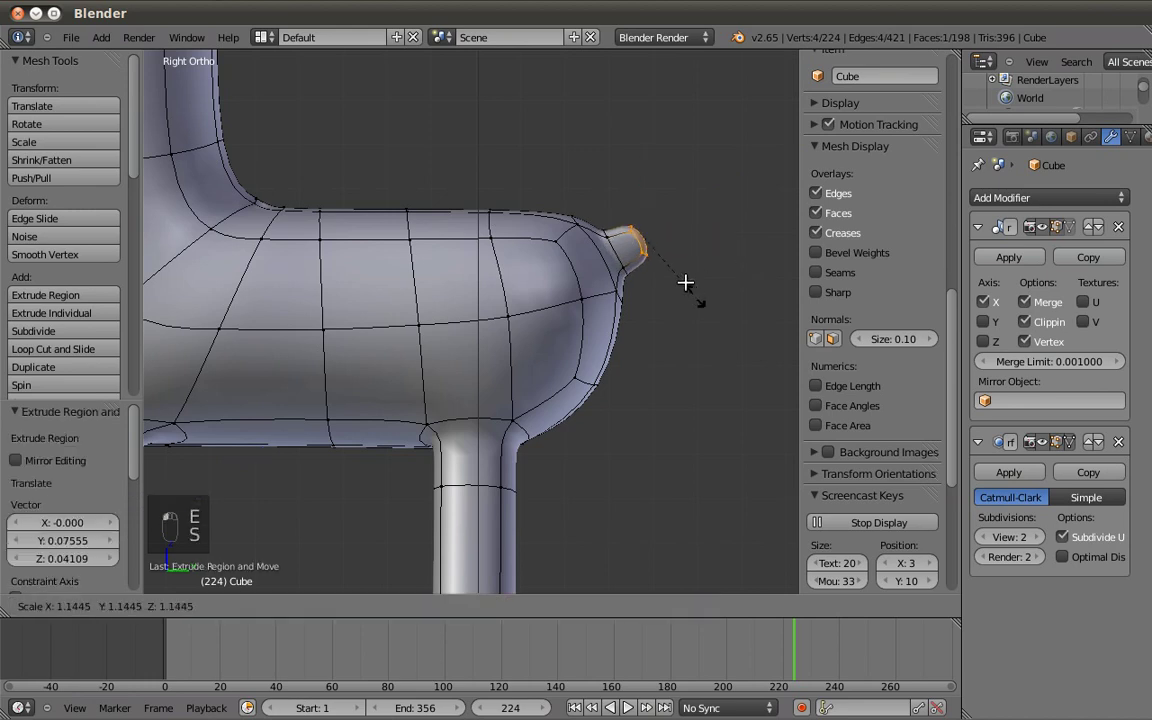
{"action": "left_click", "coordinate": [650, 244]}
{"action": "key", "text": "g"}
{"action": "left_click", "coordinate": [660, 255]}
{"action": "key", "text": "r"}
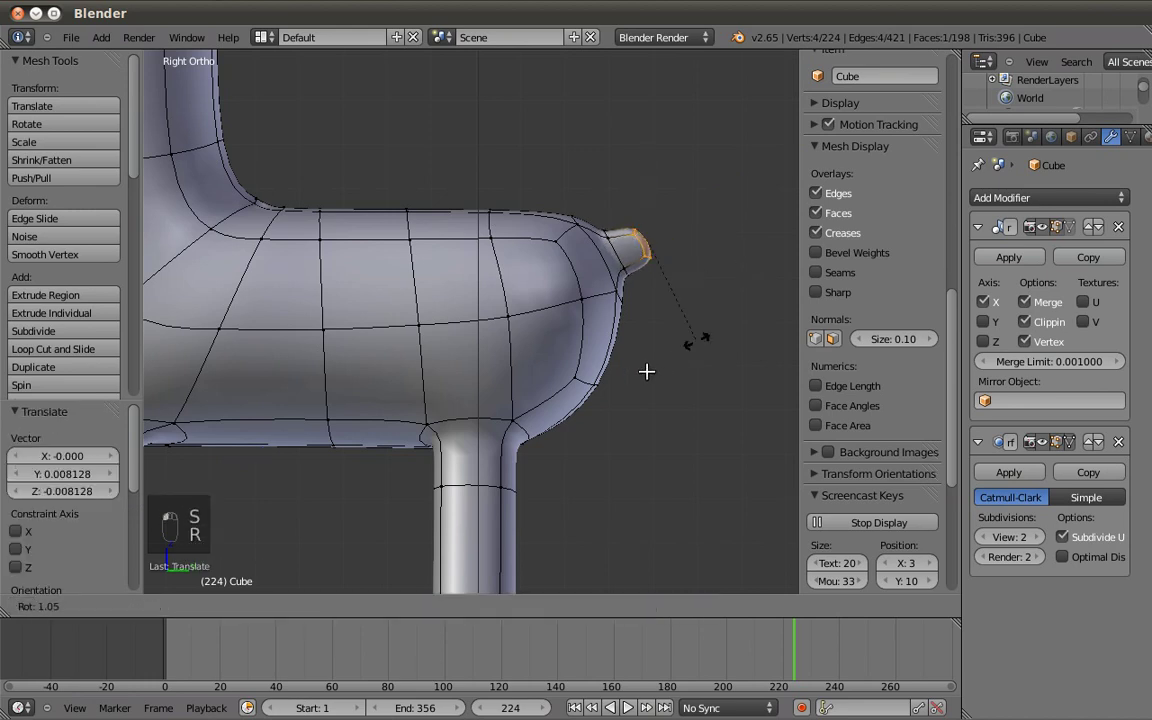
{"action": "left_click", "coordinate": [681, 249]}
Extrude a second tail segment about 0.11 outward, lower its end and rotate it to curve the tail downward.
{"action": "key", "text": "e"}
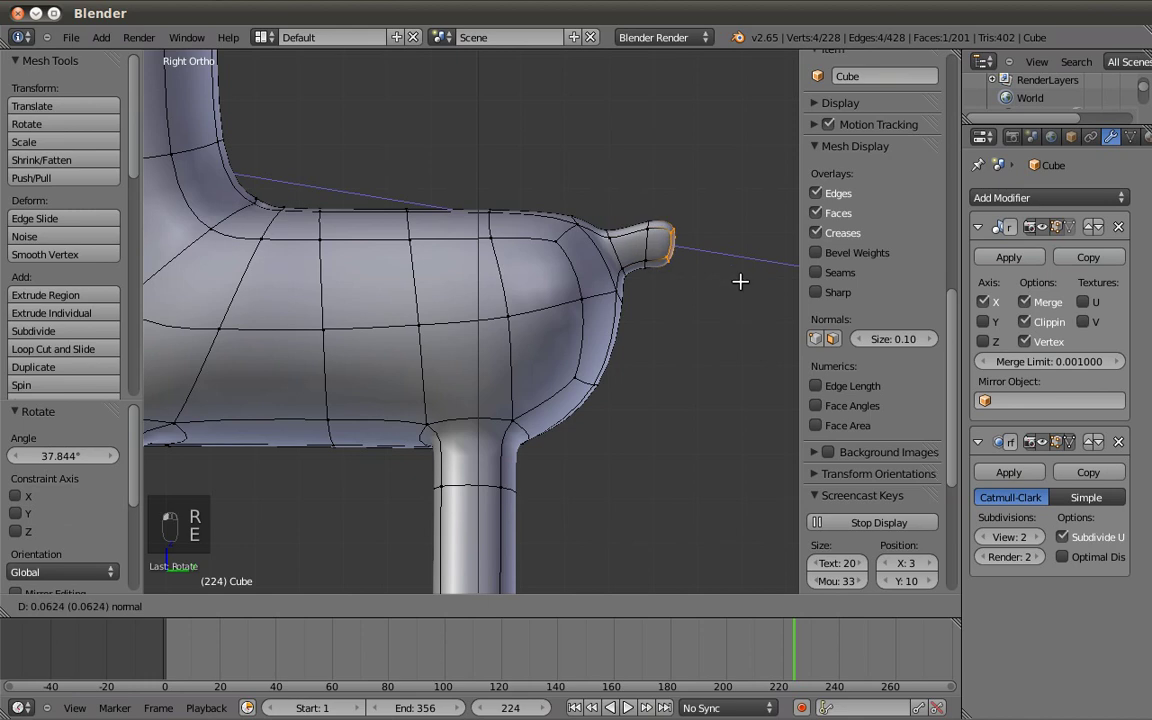
{"action": "left_click", "coordinate": [751, 300]}
{"action": "key", "text": "g"}
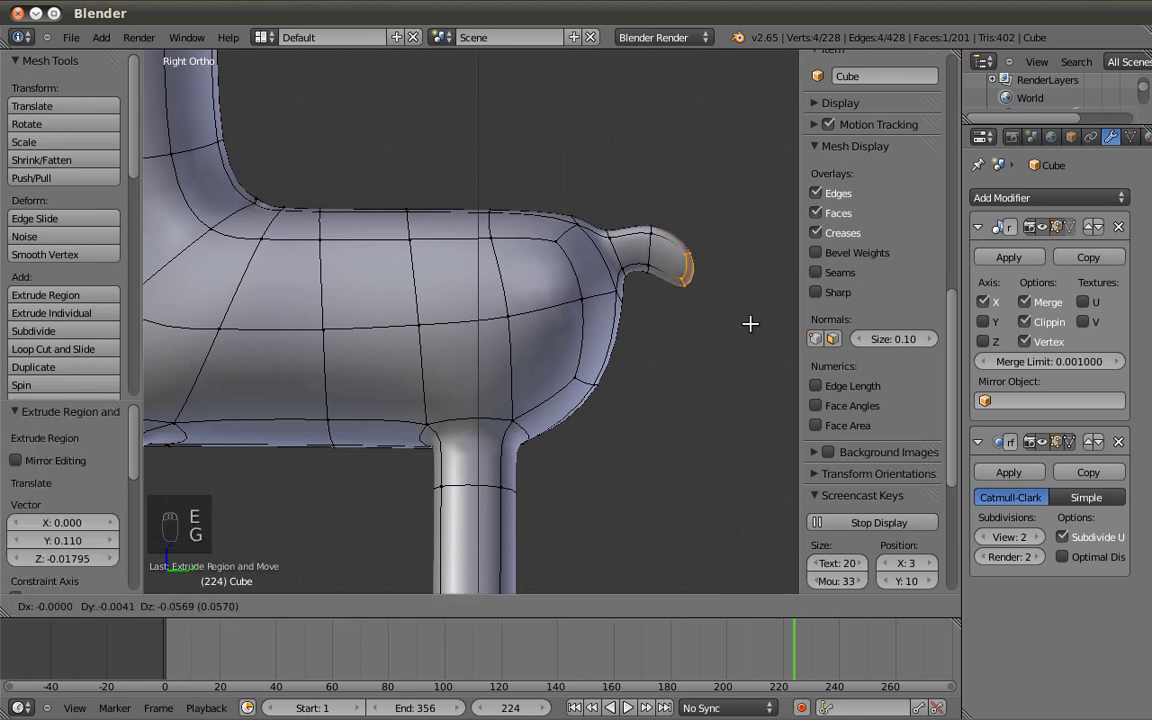
{"action": "left_click", "coordinate": [750, 323]}
{"action": "key", "text": "r"}
{"action": "left_click", "coordinate": [666, 295]}
{"action": "key", "text": "a"}
Scale the edge loop at the middle of the tail along Z.
{"action": "right_click", "coordinate": [650, 238], "text": "alt+shift"}
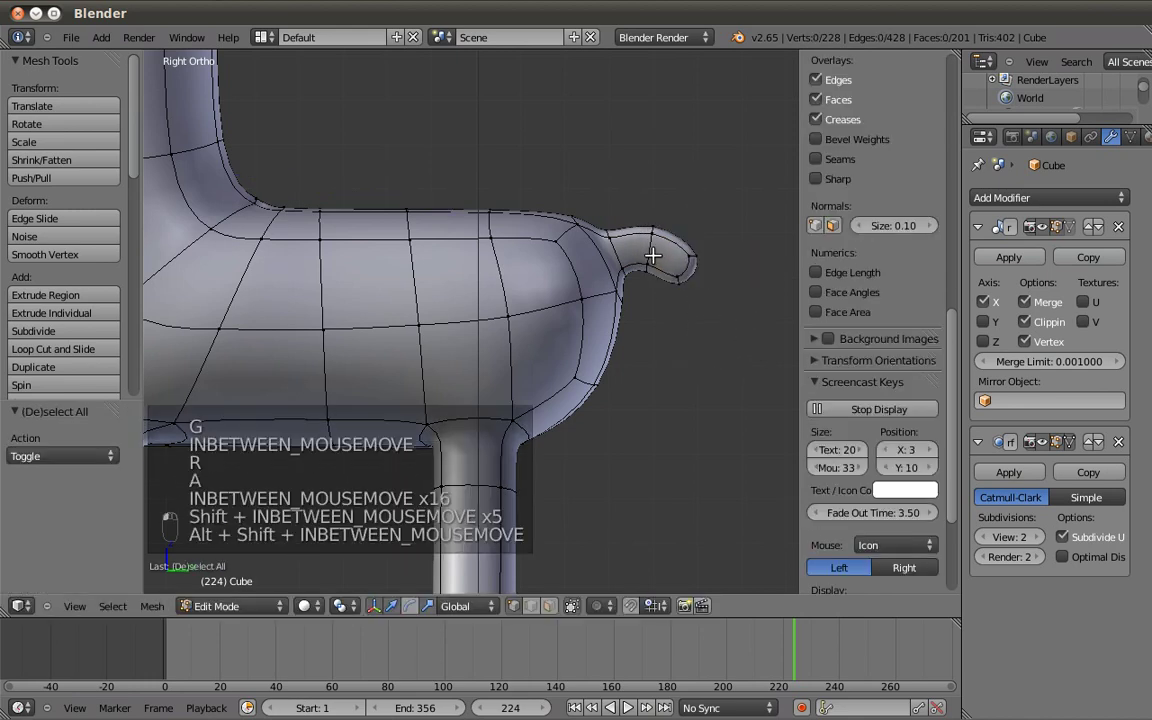
{"action": "key", "text": "s"}
{"action": "key", "text": "z"}
{"action": "left_click", "coordinate": [653, 211]}
{"action": "key", "text": "a"}
Shrink the edge loop at the tail's base and shift it about 0.018 along negative X.
{"action": "middle_click_drag", "start_coordinate": [653, 211], "coordinate": [591, 257]}
{"action": "key", "text": "Tab"}
{"action": "key", "text": "Tab"}
{"action": "right_click", "coordinate": [600, 258], "text": "alt"}
{"action": "key", "text": "s"}
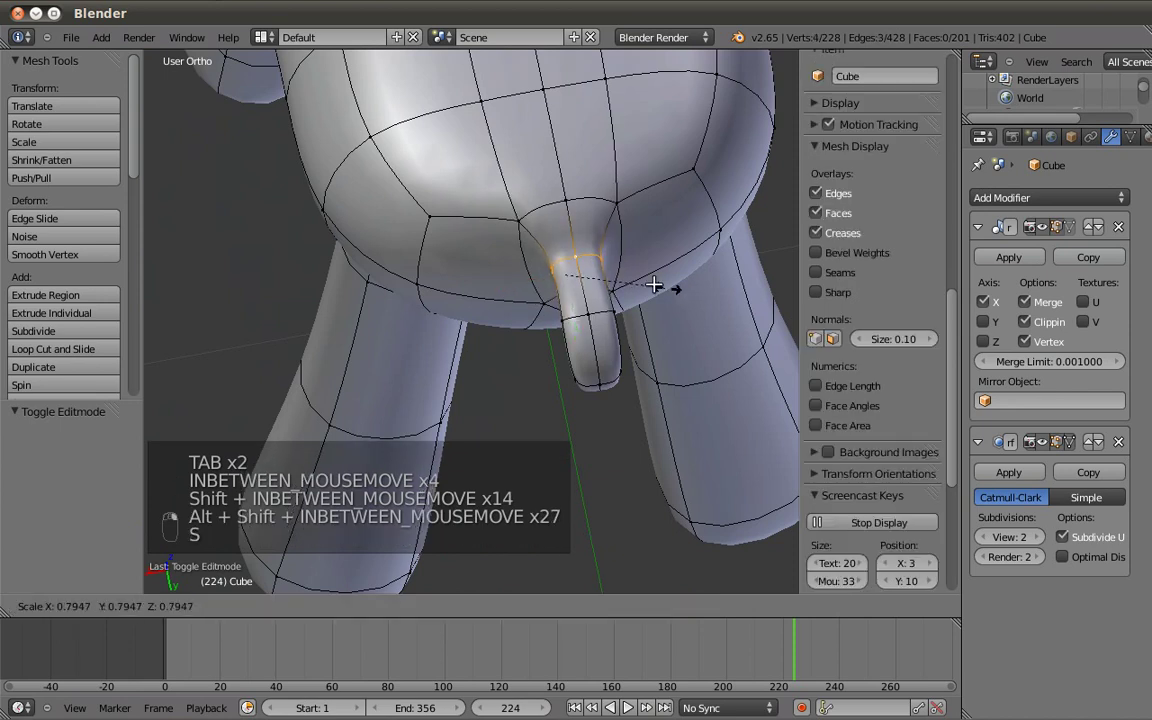
{"action": "left_click", "coordinate": [649, 284]}
{"action": "left_click_drag", "start_coordinate": [502, 281], "coordinate": [511, 278]}
{"action": "key", "text": "KP_1"}
{"action": "key", "text": "KP_3"}
{"action": "scroll", "coordinate": [602, 270], "scroll_direction": "down", "scroll_amount": 3}
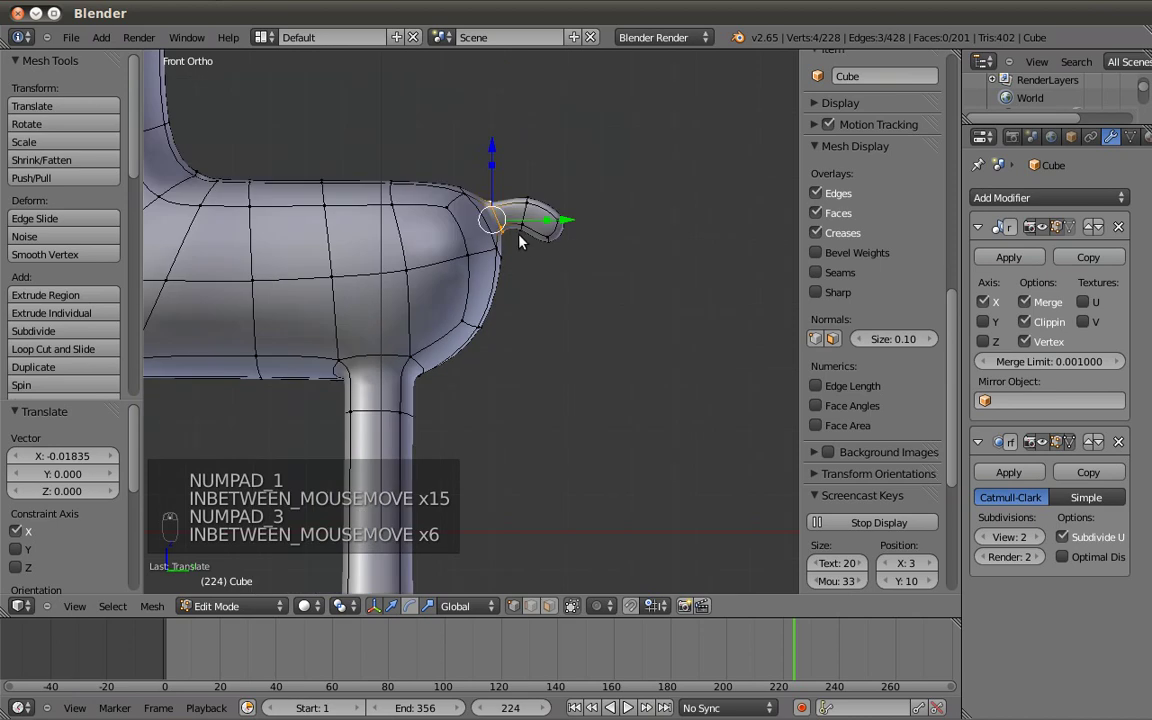
{"action": "key", "text": "Tab"}
{"action": "middle_click_drag", "start_coordinate": [579, 252], "coordinate": [537, 347]}
Select five vertices forming a cross above the ear on the head's side and subdivide their edges with one cut.
{"action": "key", "text": "KP_1"}
{"action": "middle_click_drag", "start_coordinate": [504, 181], "coordinate": [378, 216], "text": "shift"}
{"action": "key", "text": "Tab"}
{"action": "right_click", "coordinate": [365, 268]}
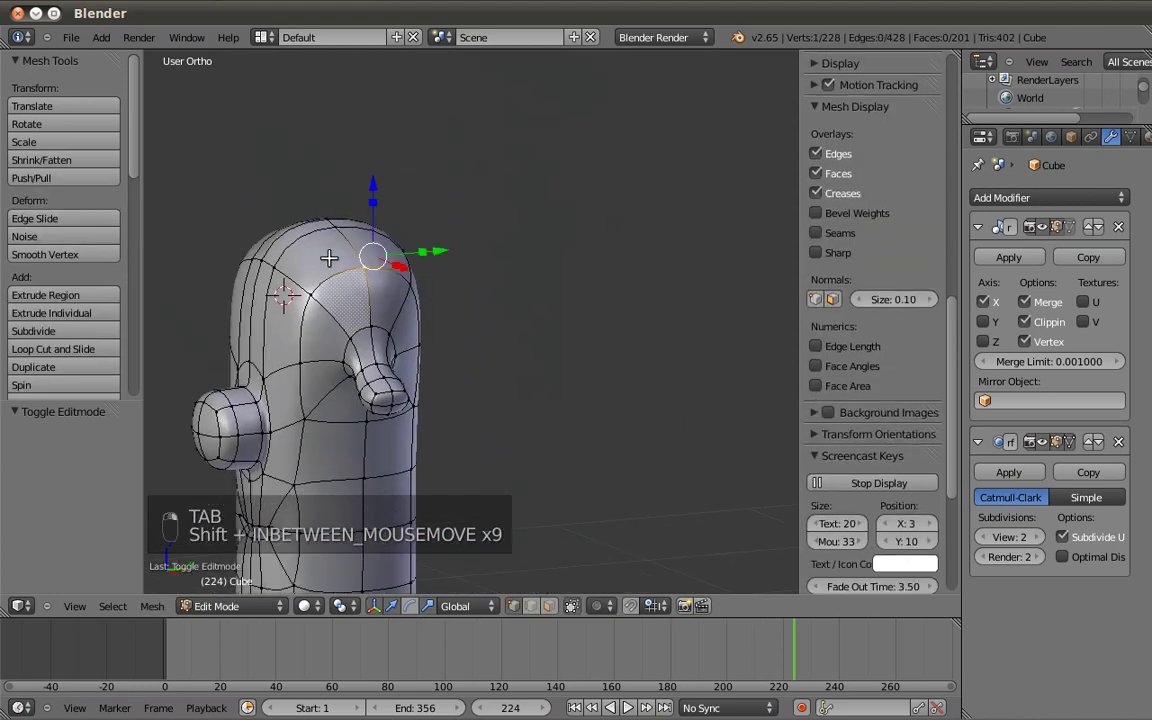
{"action": "right_click", "coordinate": [332, 232], "text": "shift"}
{"action": "right_click", "coordinate": [314, 294], "text": "shift"}
{"action": "right_click", "coordinate": [372, 326], "text": "shift"}
{"action": "right_click", "coordinate": [416, 304], "text": "shift"}
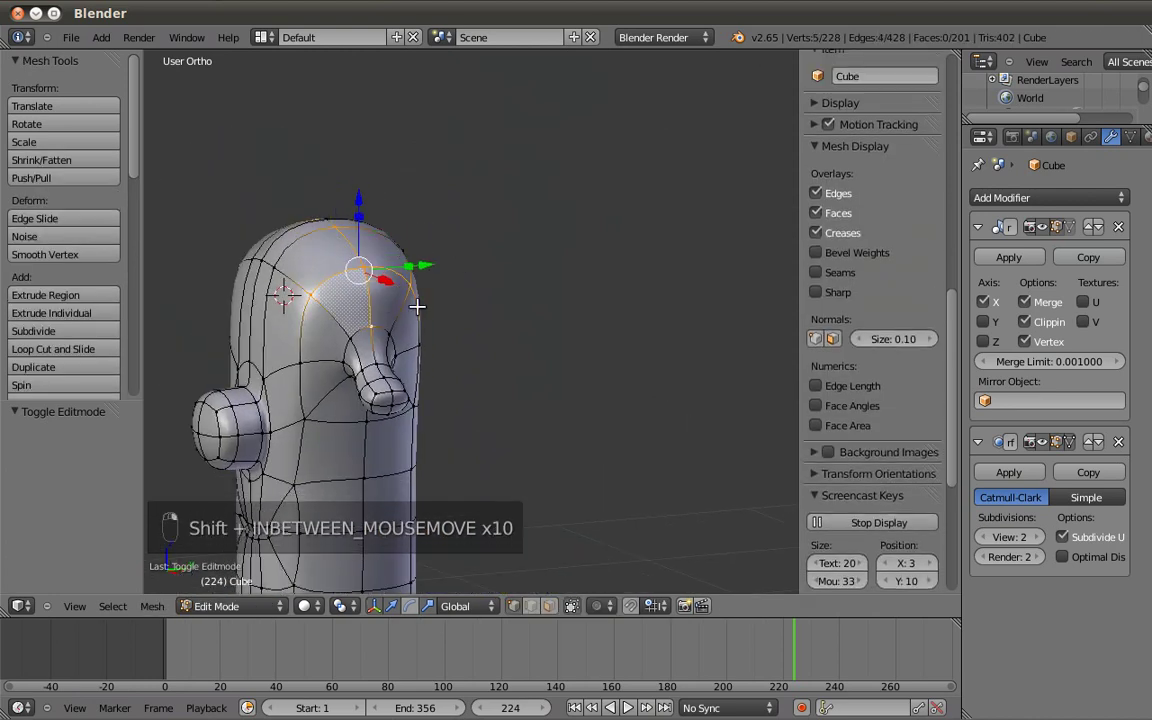
{"action": "middle_click_drag", "start_coordinate": [417, 310], "coordinate": [327, 266]}
{"action": "key", "text": "KP_1"}
{"action": "scroll", "coordinate": [441, 316], "scroll_direction": "up", "scroll_amount": 3}
{"action": "middle_click_drag", "start_coordinate": [534, 253], "coordinate": [330, 304]}
{"action": "middle_click_drag", "start_coordinate": [478, 203], "coordinate": [643, 308], "text": "shift"}
{"action": "middle_click_drag", "start_coordinate": [378, 291], "coordinate": [490, 371], "text": "shift"}
{"action": "key", "text": "KP_3"}
{"action": "key", "text": "w"}
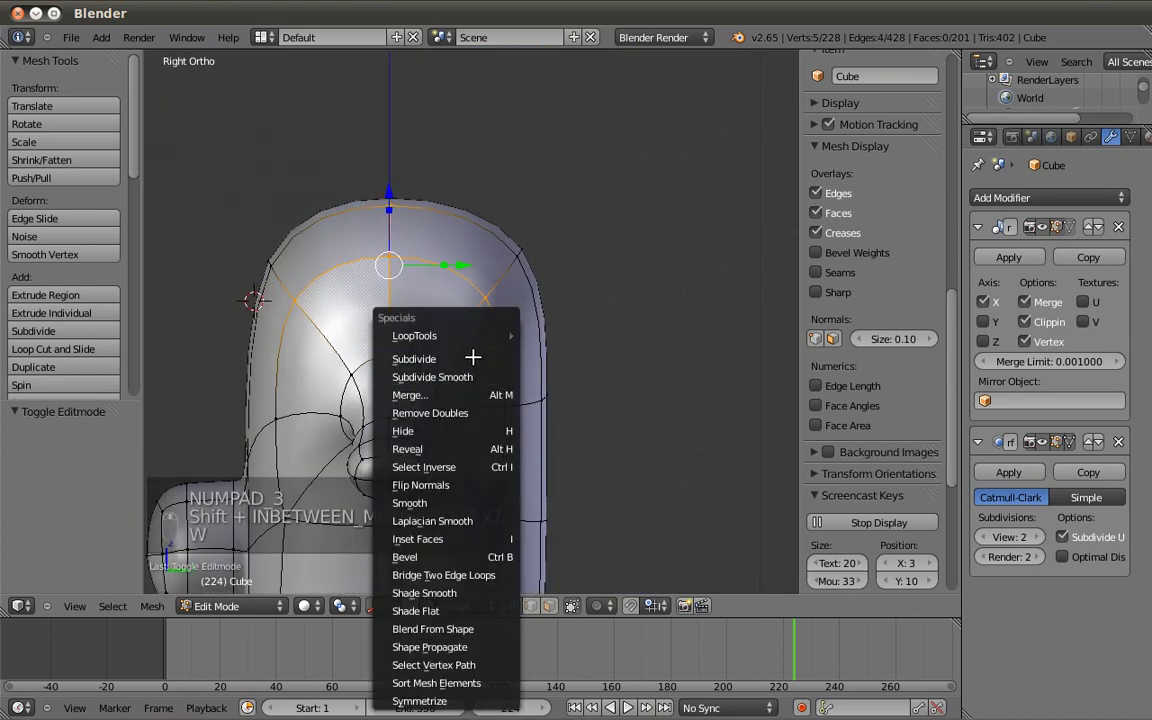
{"action": "left_click", "coordinate": [430, 321]}
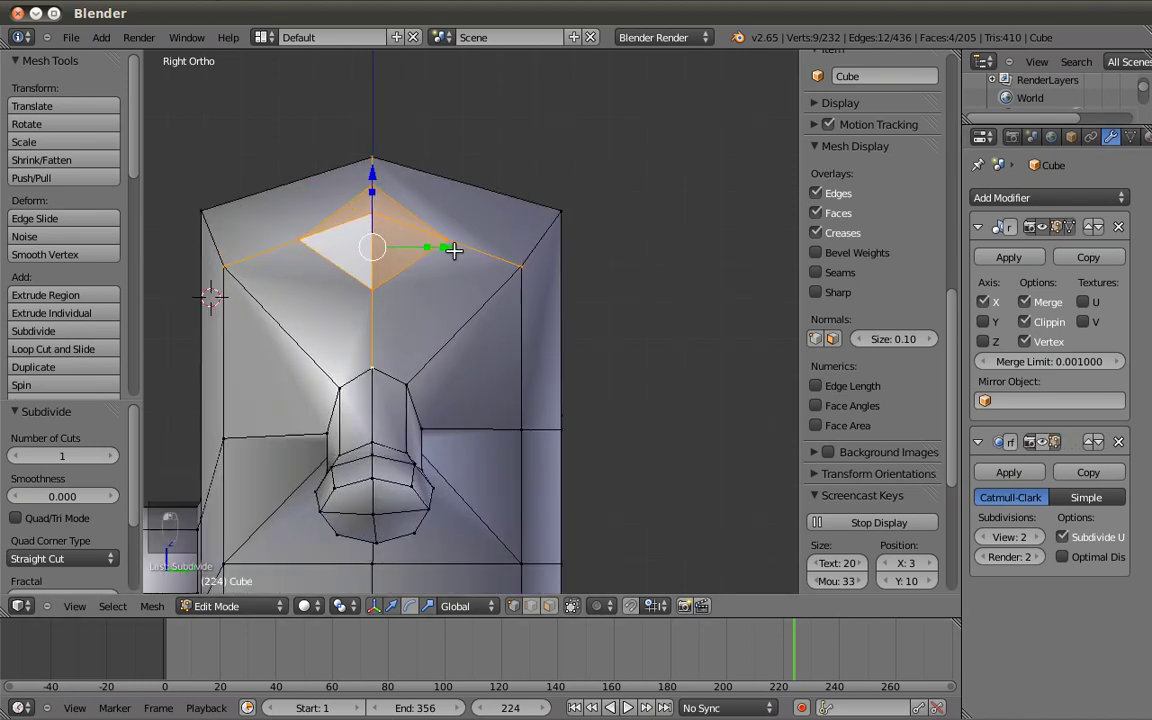
Knife-cut two edges from the new diamond's lower sides down to the corner vertices above the ear.
{"action": "key", "text": "a"}
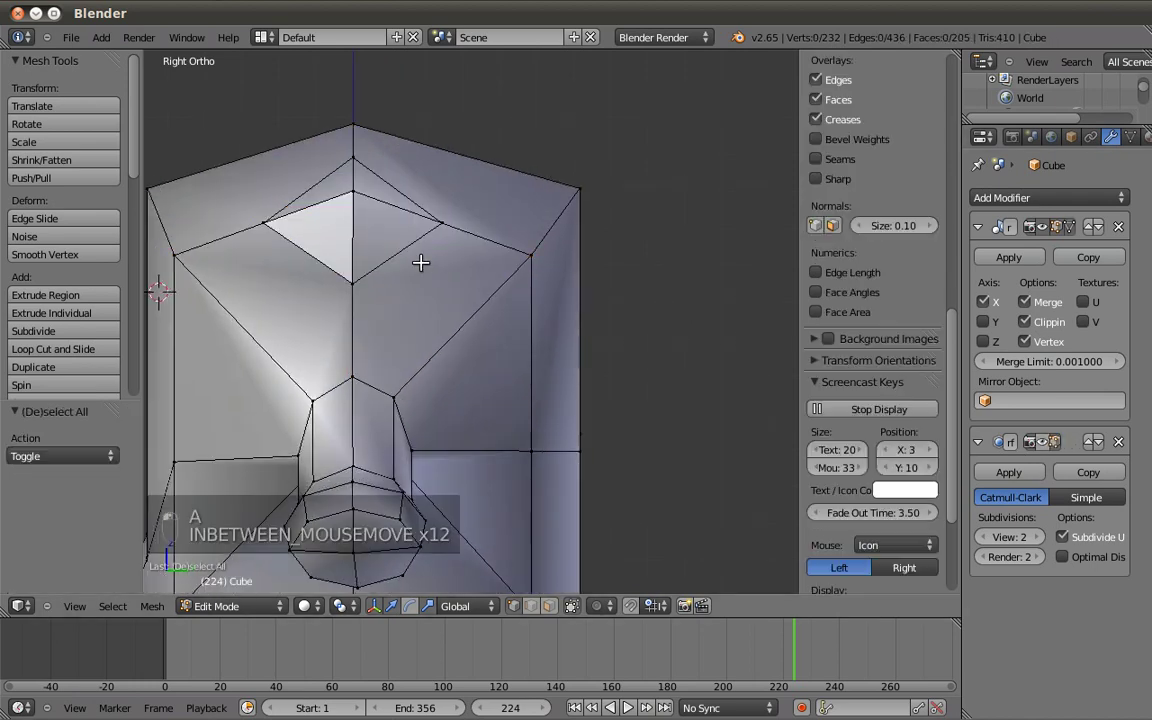
{"action": "key", "text": "k"}
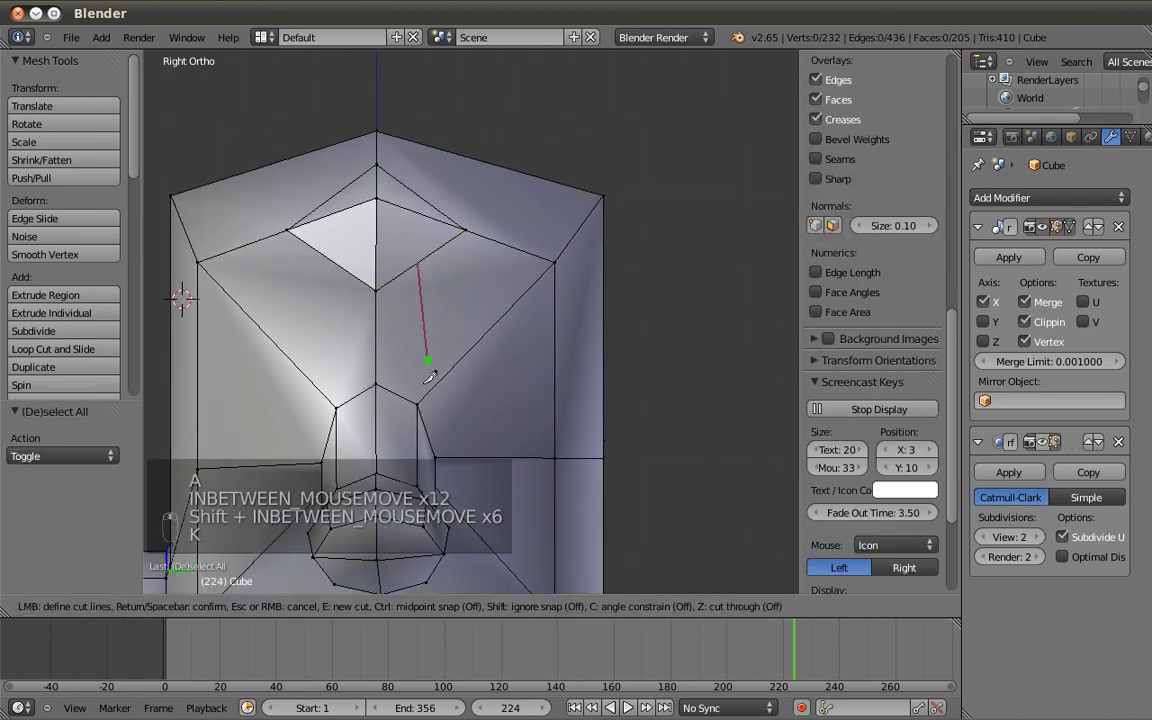
{"action": "left_click", "coordinate": [417, 405]}
{"action": "key", "text": "Return"}
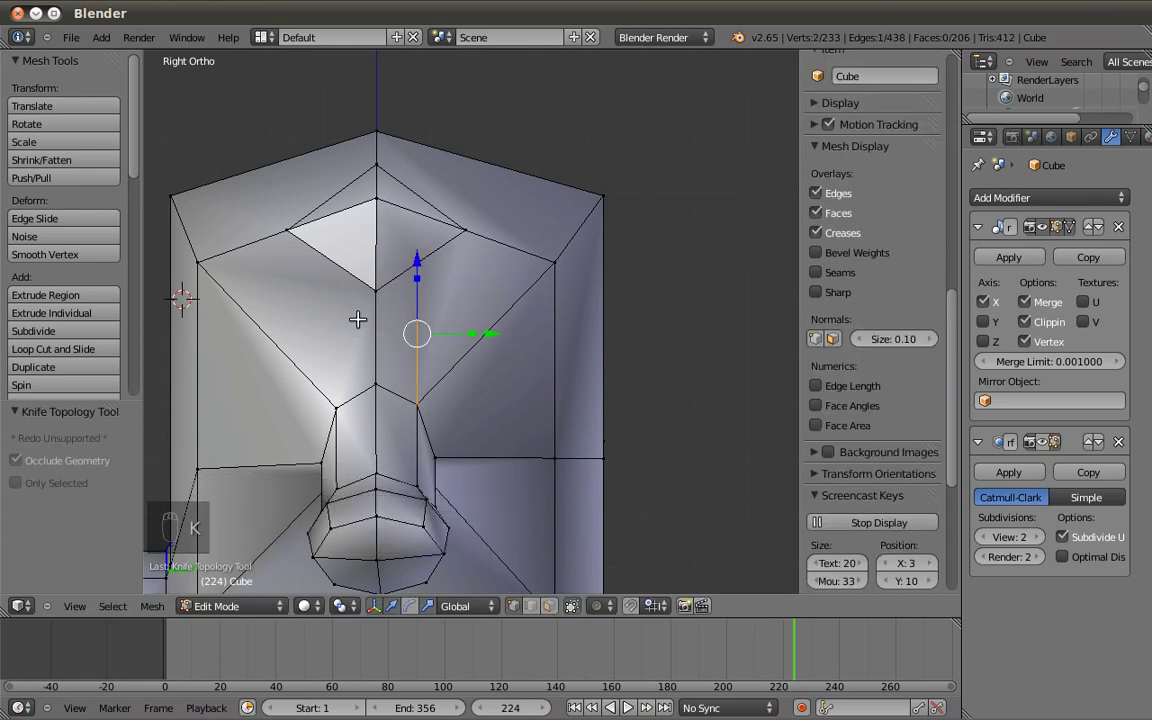
{"action": "key", "text": "k"}
{"action": "left_click", "coordinate": [323, 368]}
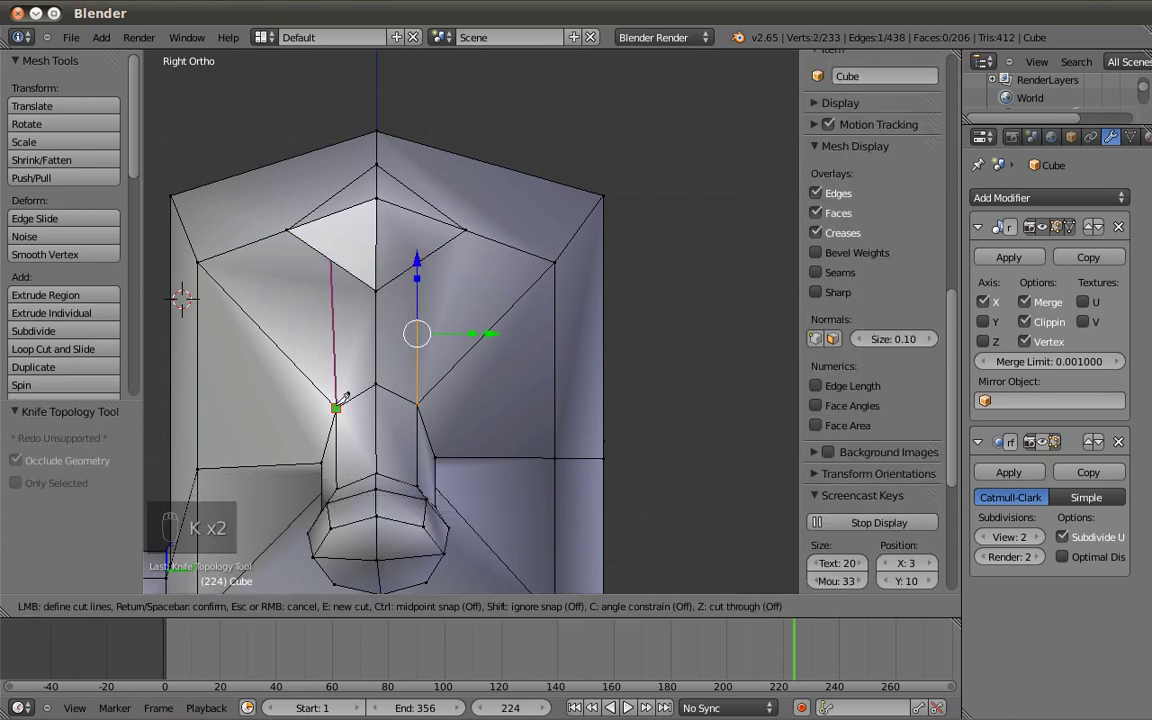
{"action": "key", "text": "Return"}
{"action": "middle_click_drag", "start_coordinate": [332, 303], "coordinate": [406, 376]}
{"action": "key", "text": "a"}
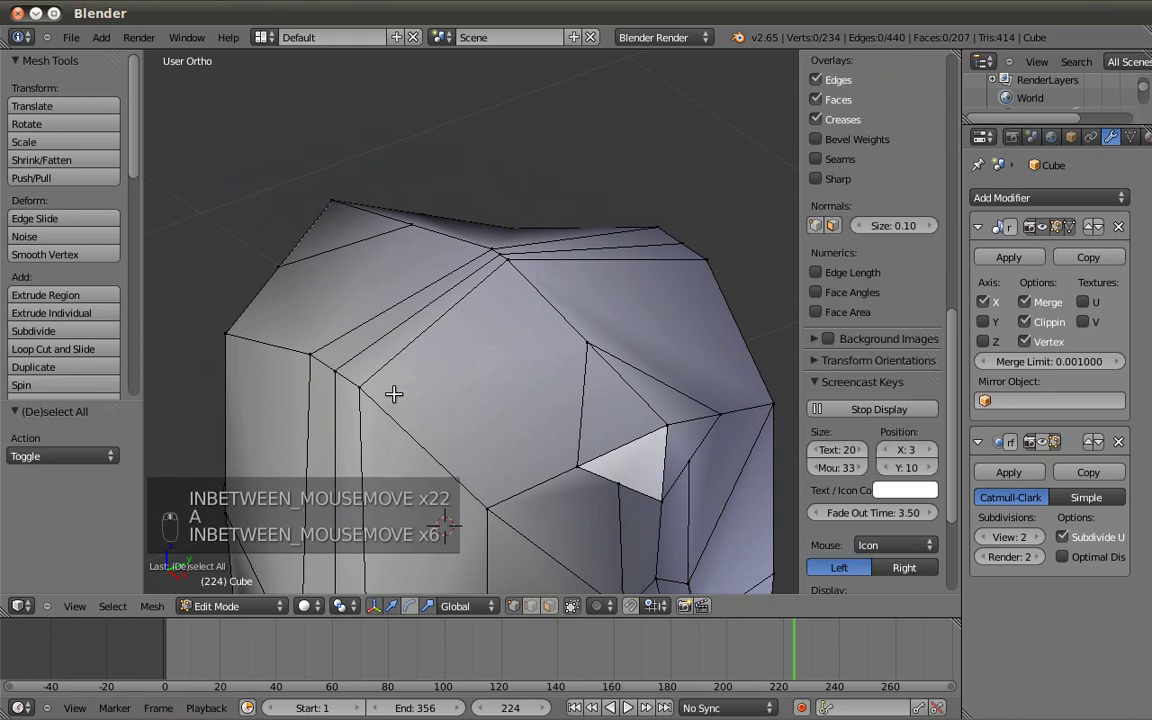
Knife-cut two edges from the head's side corner vertices to the upper sides of the diamond above the ear.
{"action": "key", "text": "k"}
{"action": "left_click", "coordinate": [359, 387]}
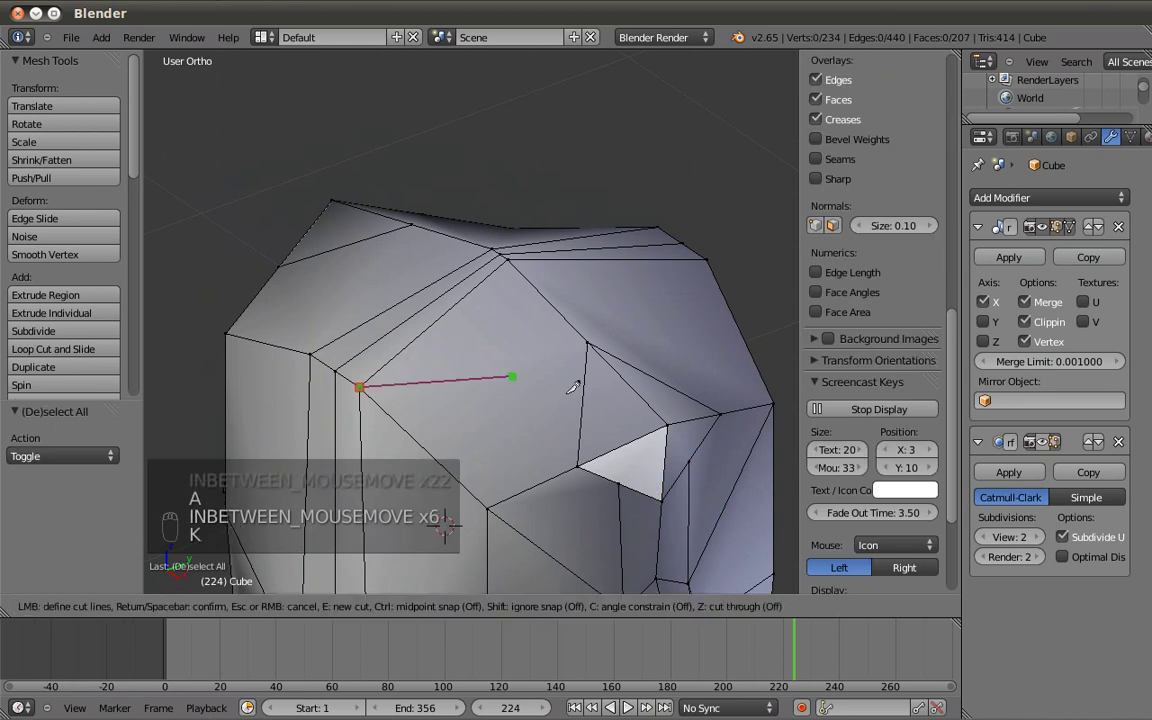
{"action": "left_click", "coordinate": [595, 400]}
{"action": "key", "text": "Return"}
{"action": "middle_click_drag", "start_coordinate": [595, 400], "coordinate": [418, 445]}
{"action": "key", "text": "k"}
{"action": "left_click", "coordinate": [395, 471]}
{"action": "middle_click_drag", "start_coordinate": [423, 467], "coordinate": [505, 411]}
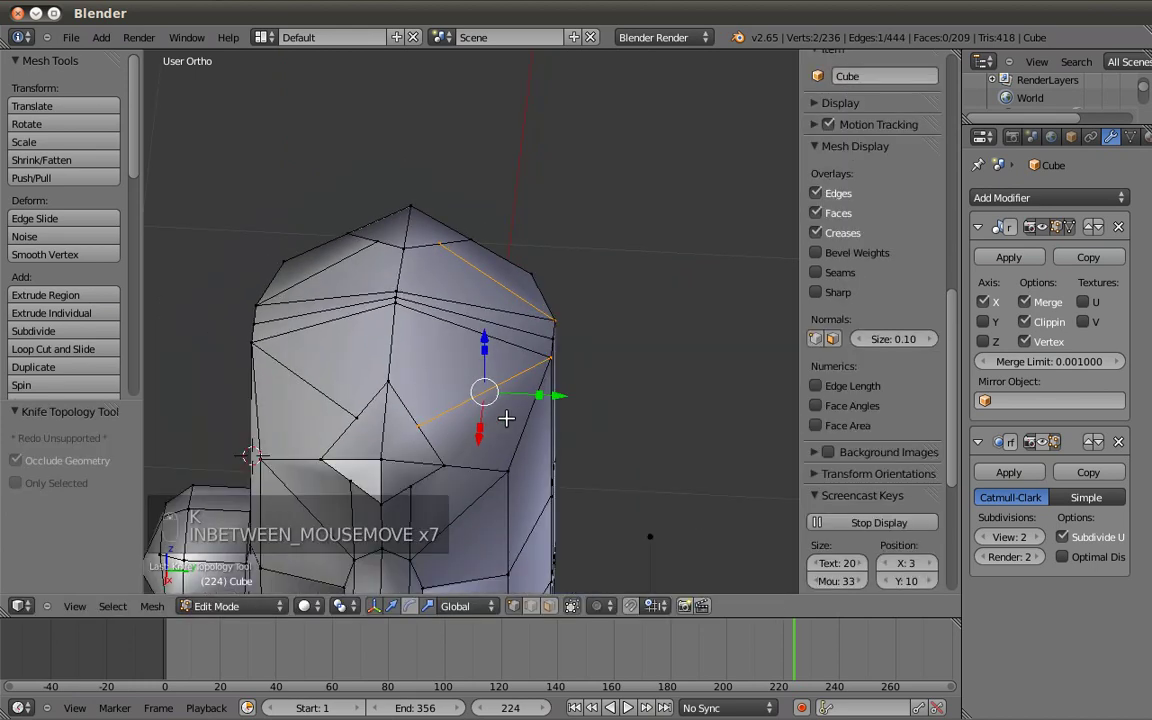
Select the diamond's eight outline vertices, shape them into a circle with LoopTools and rotate it about -6.4° to straighten it.
{"action": "key", "text": "KP_1"}
{"action": "middle_click_drag", "start_coordinate": [712, 303], "coordinate": [689, 303], "text": "shift"}
{"action": "key", "text": "z"}
{"action": "middle_click_drag", "start_coordinate": [602, 333], "coordinate": [447, 298]}
{"action": "key", "text": "z"}
{"action": "key", "text": "a"}
{"action": "right_click", "coordinate": [475, 350], "text": "shift"}
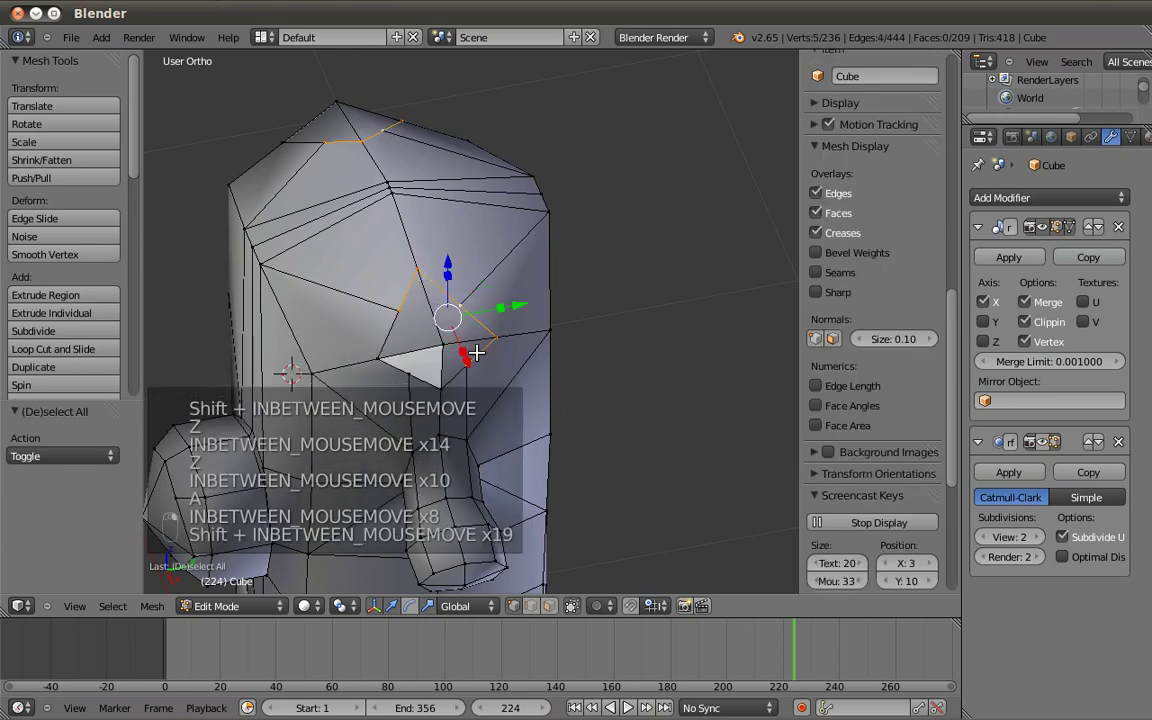
{"action": "right_click", "coordinate": [445, 381], "text": "shift"}
{"action": "right_click", "coordinate": [386, 366], "text": "shift"}
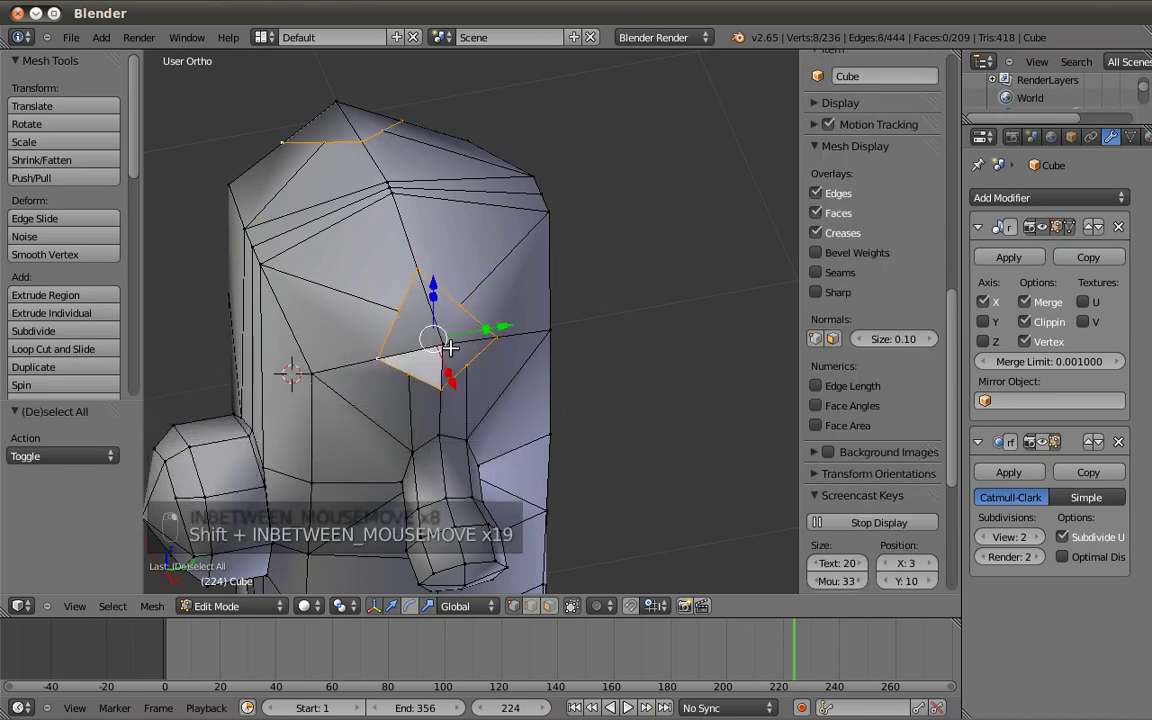
{"action": "right_click", "coordinate": [447, 346], "text": "shift"}
{"action": "middle_click_drag", "start_coordinate": [473, 363], "coordinate": [424, 375]}
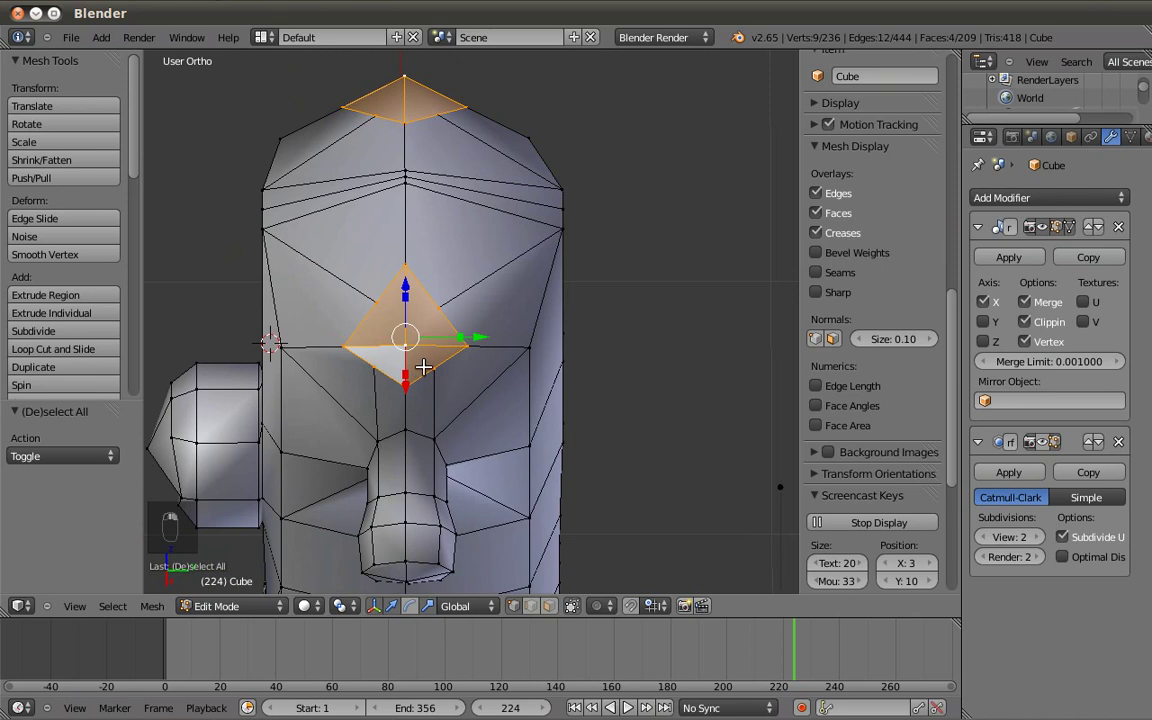
{"action": "right_click", "coordinate": [407, 346], "text": "shift"}
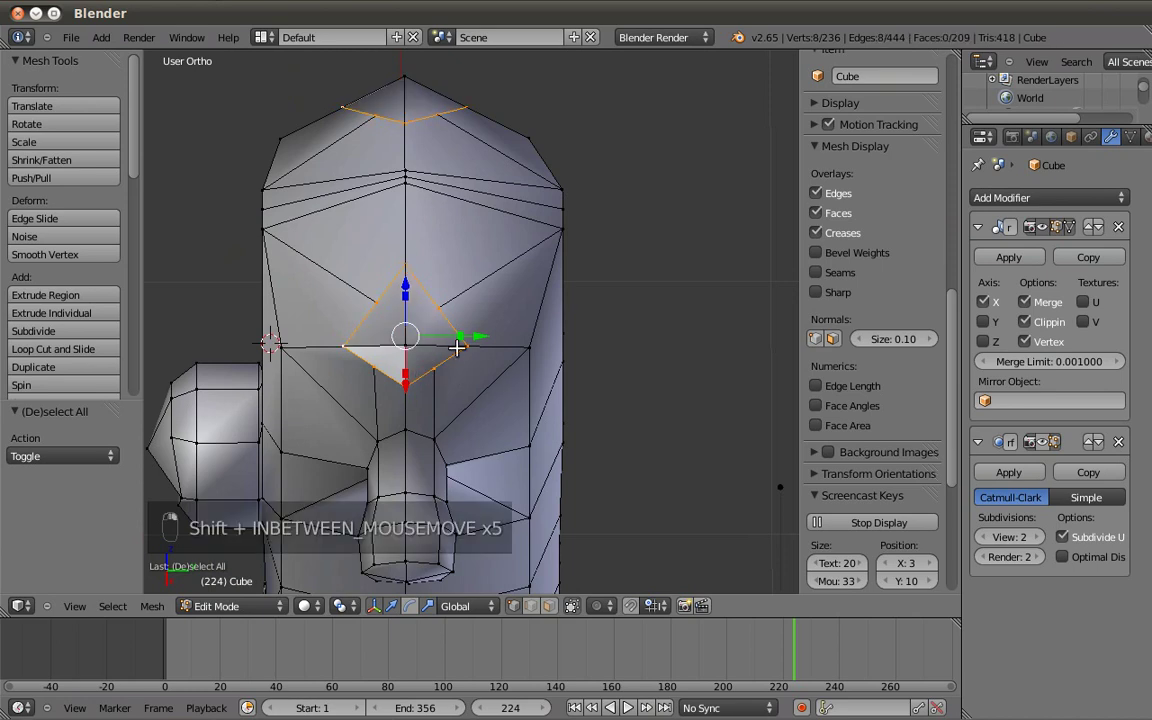
{"action": "key", "text": "w"}
{"action": "mouse_move", "coordinate": [451, 329]}
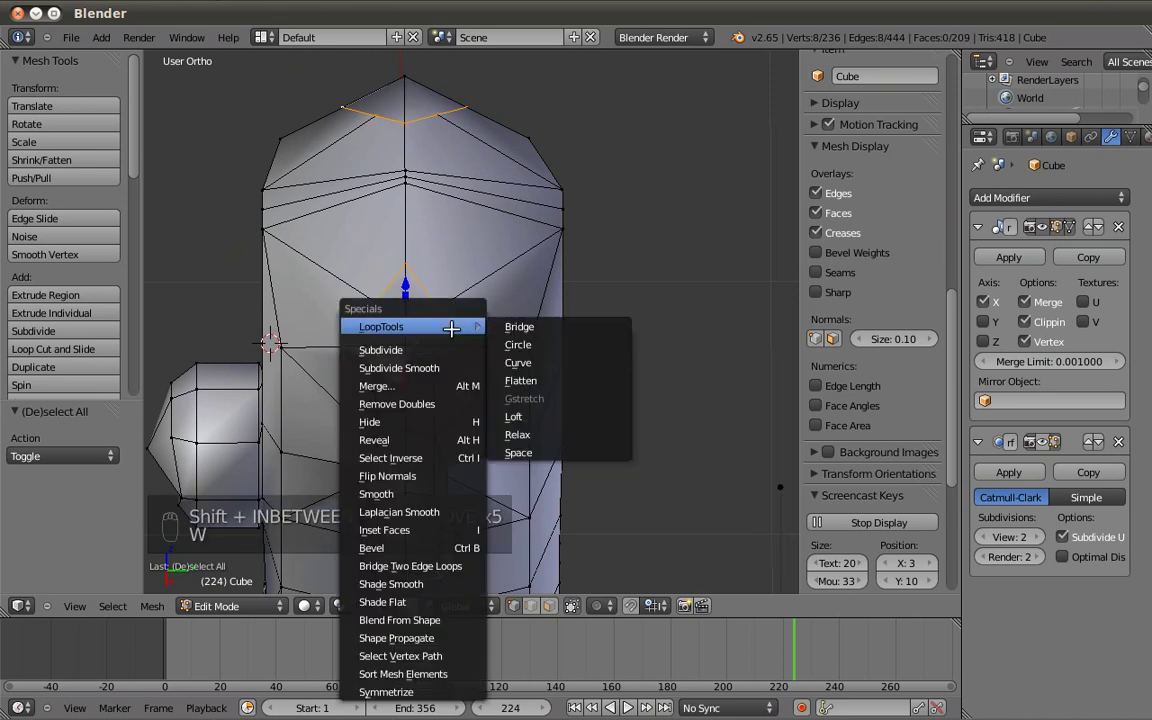
{"action": "left_click", "coordinate": [524, 344]}
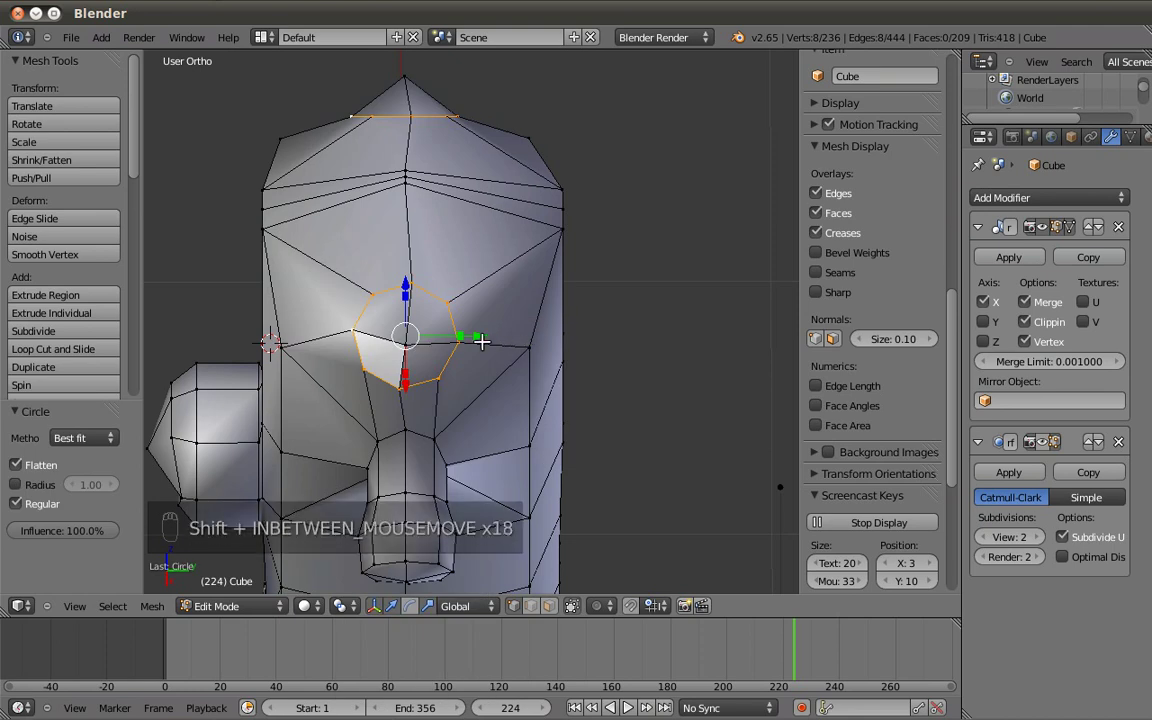
{"action": "key", "text": "r"}
{"action": "left_click", "coordinate": [408, 339]}
Include the circle's centre vertex, scale the patch to about 0.67 and shift it about -0.012 in X and 0.015 in Z.
{"action": "right_click", "coordinate": [404, 78], "text": "shift"}
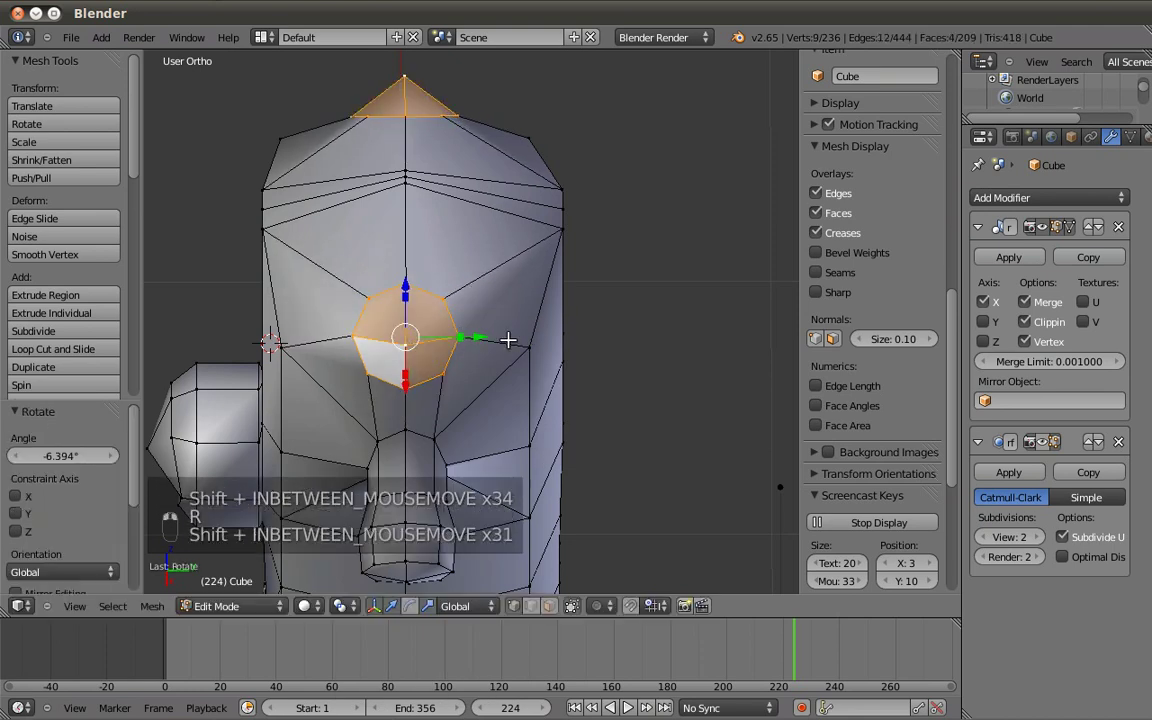
{"action": "key", "text": "KP_1"}
{"action": "key", "text": "s"}
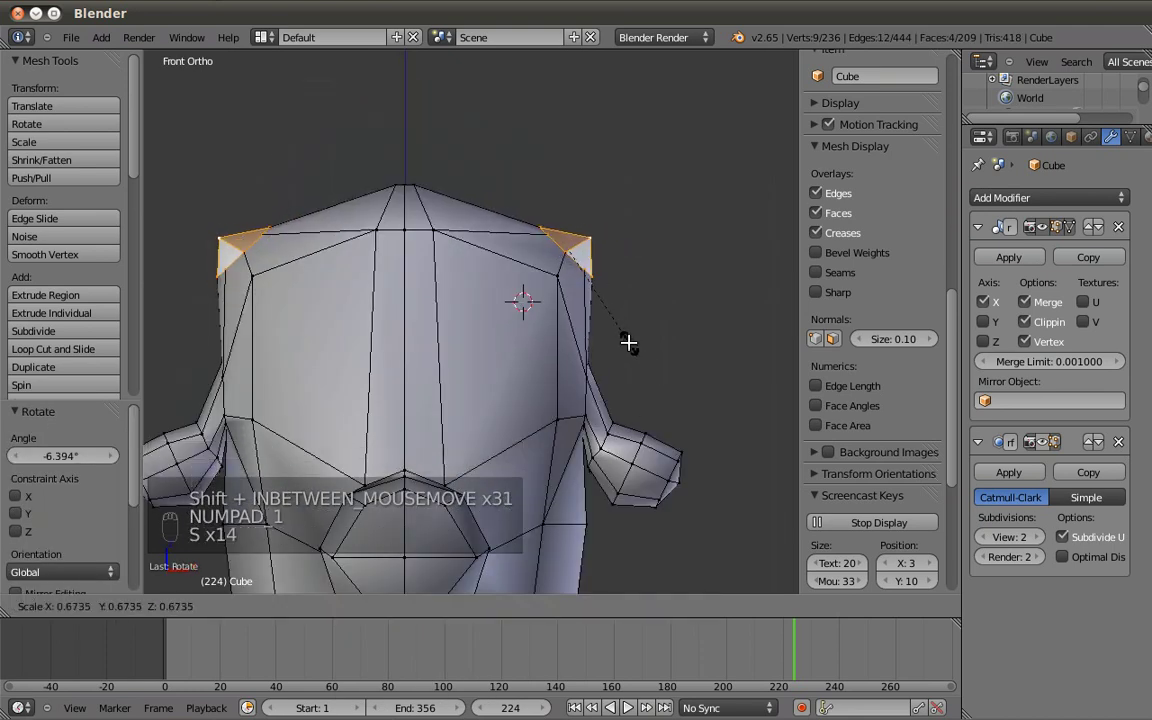
{"action": "left_click", "coordinate": [625, 338]}
{"action": "key", "text": "g"}
{"action": "left_click", "coordinate": [618, 326]}
Extrude the circular patch twice up and outward as the antler's lower part, rotating its end about -33°.
{"action": "key", "text": "e"}
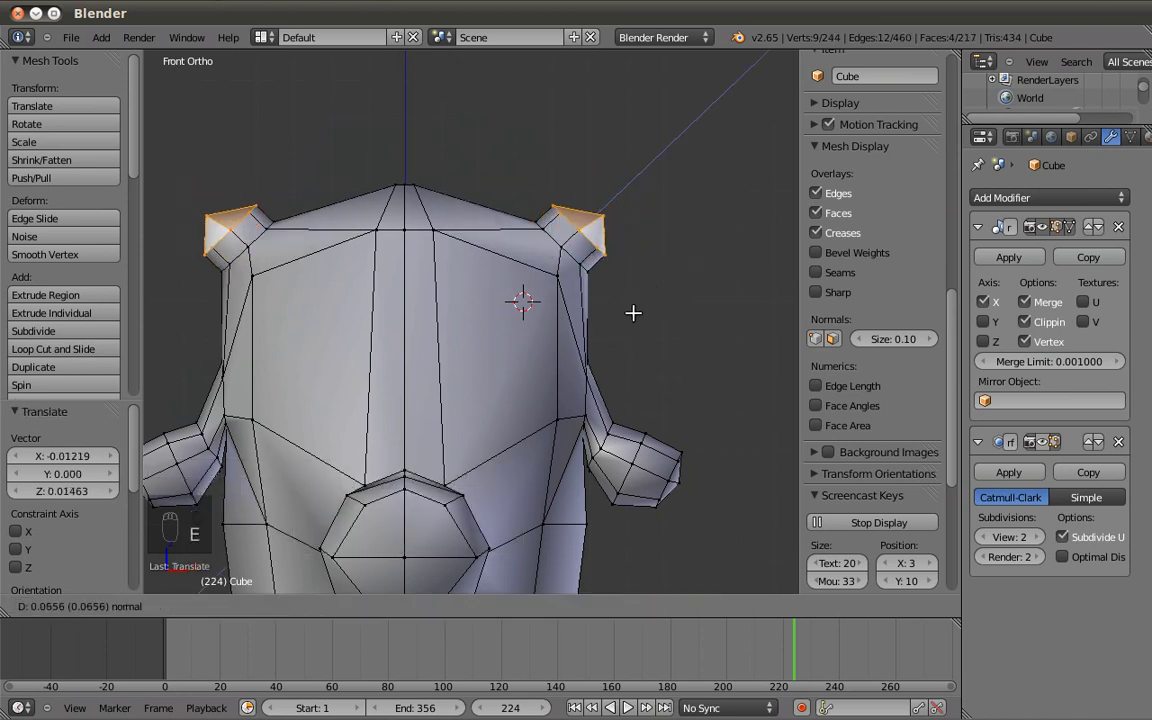
{"action": "left_click", "coordinate": [634, 306]}
{"action": "key", "text": "e"}
{"action": "left_click", "coordinate": [725, 240]}
{"action": "key", "text": "g"}
{"action": "left_click", "coordinate": [723, 221]}
{"action": "key", "text": "r"}
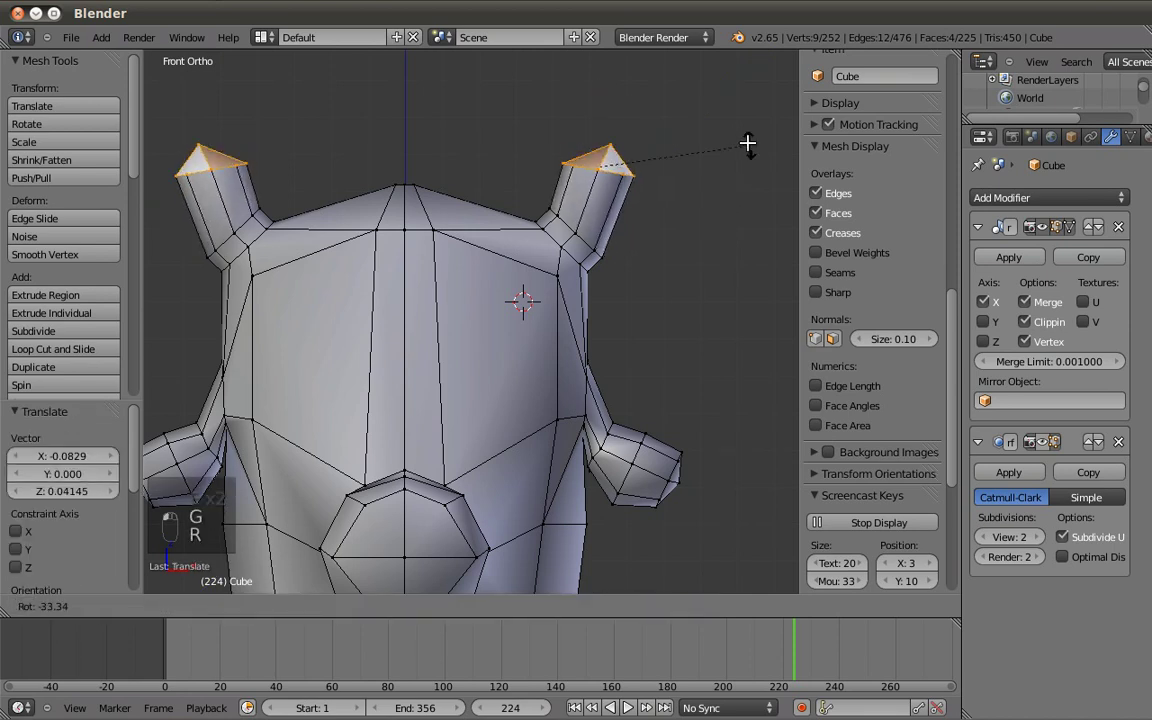
{"action": "left_click", "coordinate": [749, 149]}
{"action": "key", "text": "g"}
{"action": "left_click", "coordinate": [761, 167]}
Extrude the antler's end upward into a long segment, rotate the end about -27.7° and scale it to about 1.32.
{"action": "middle_click_drag", "start_coordinate": [704, 198], "coordinate": [712, 280], "text": "shift"}
{"action": "key", "text": "e"}
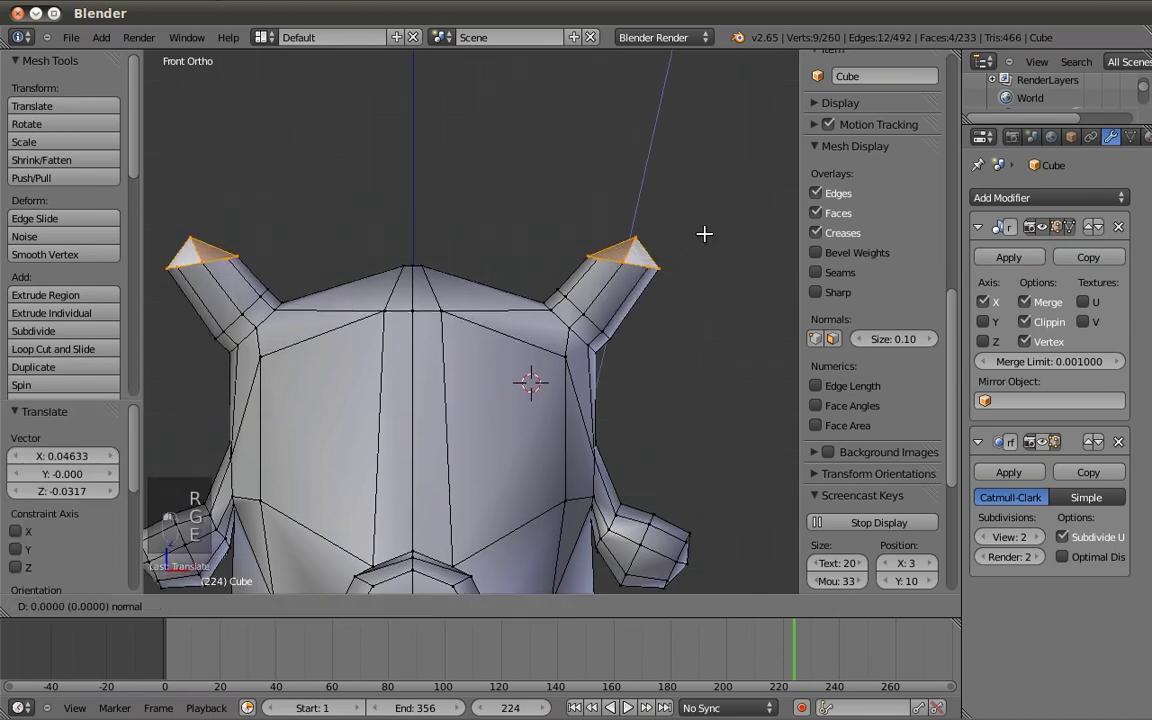
{"action": "left_click", "coordinate": [699, 170]}
{"action": "key", "text": "g"}
{"action": "left_click", "coordinate": [715, 118]}
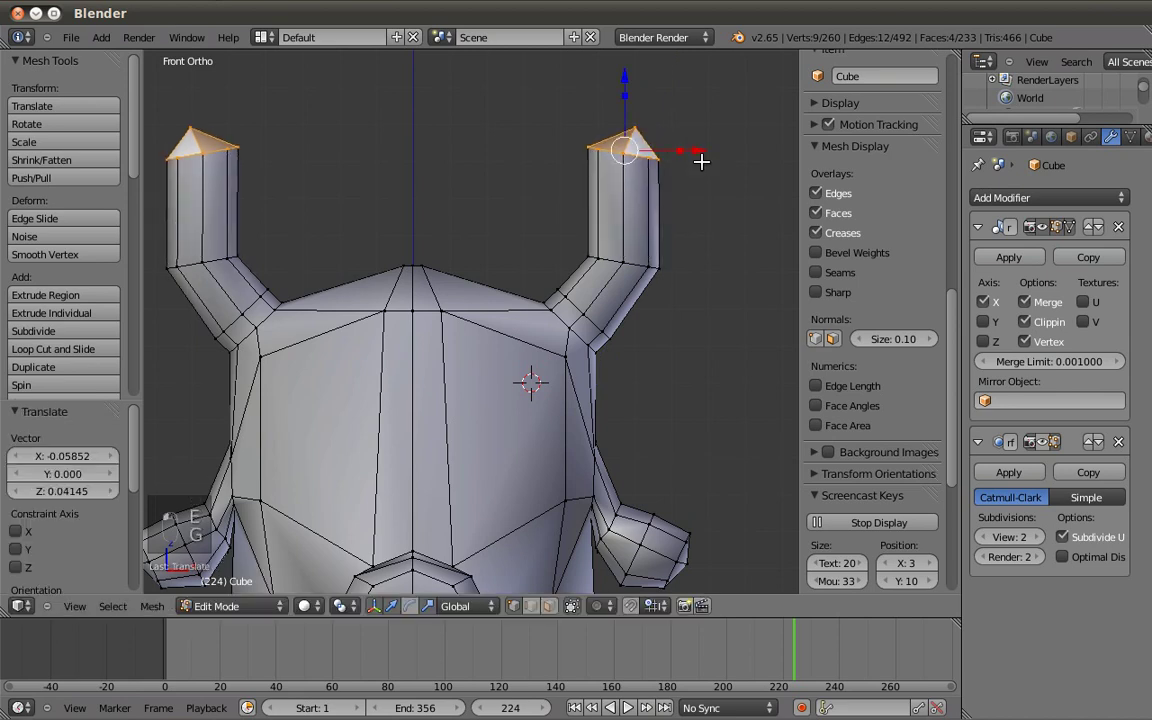
{"action": "key", "text": "r"}
{"action": "left_click", "coordinate": [705, 110]}
{"action": "key", "text": "s"}
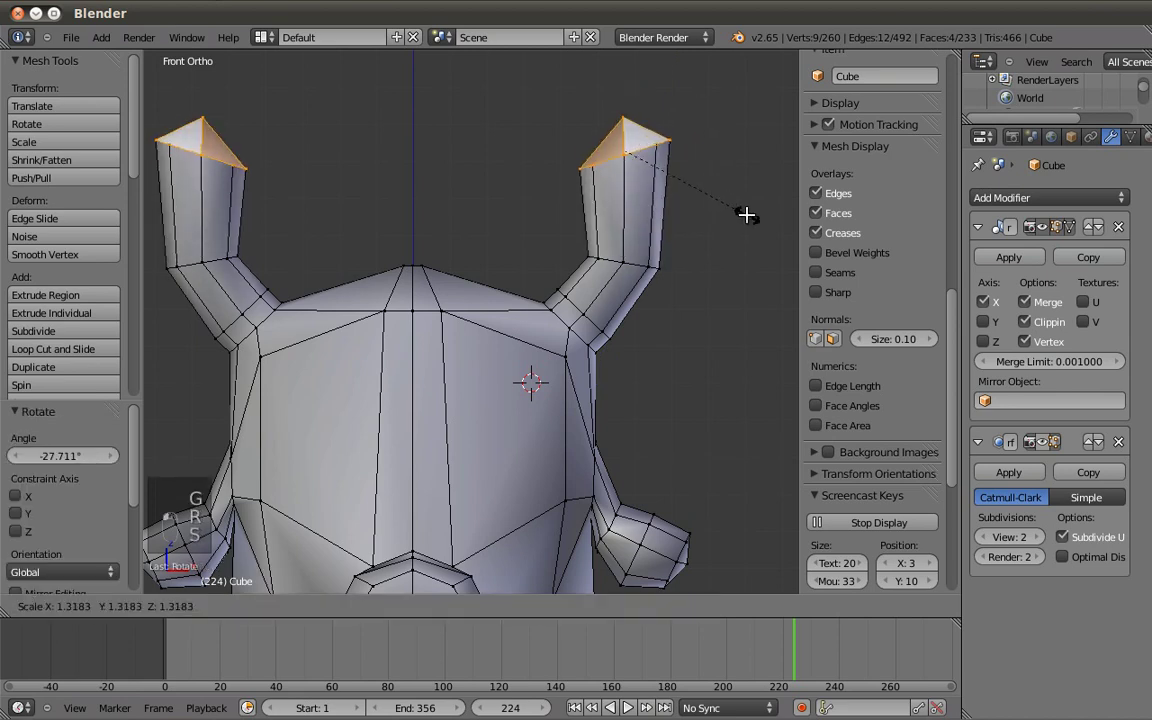
{"action": "left_click", "coordinate": [746, 214]}
Extrude the antler's tip about 0.09 upward and scale it to 0.81.
{"action": "key", "text": "e"}
{"action": "left_click", "coordinate": [727, 178]}
{"action": "key", "text": "s"}
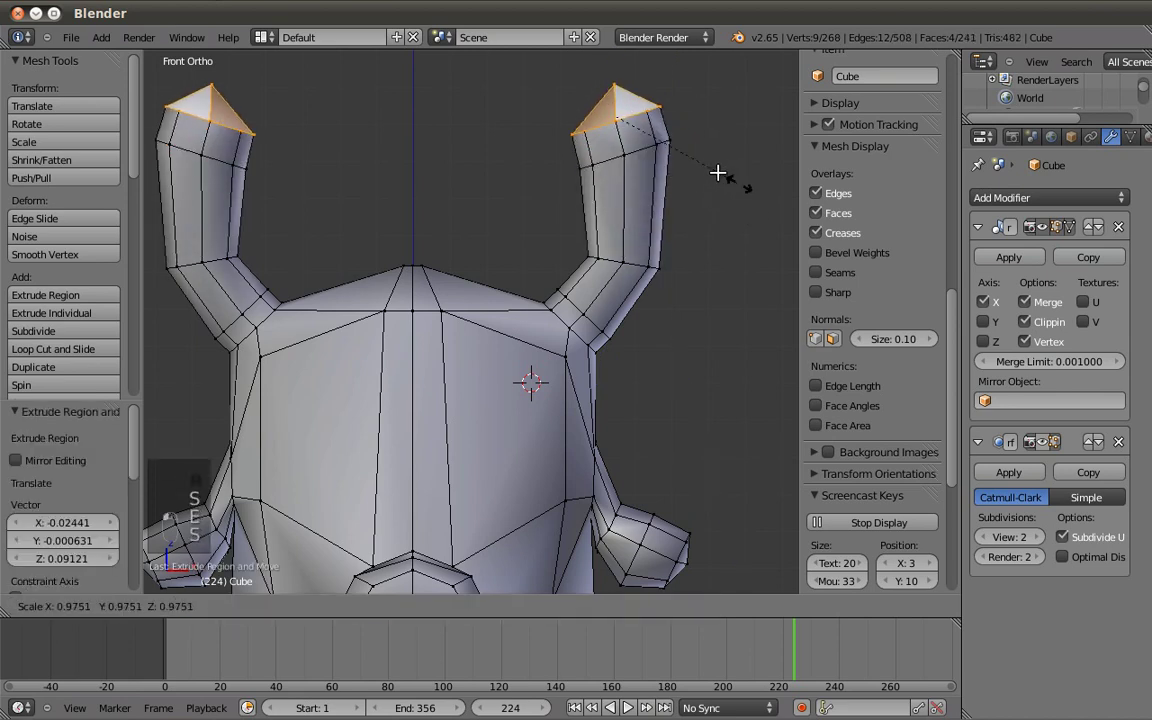
{"action": "left_click", "coordinate": [669, 163]}
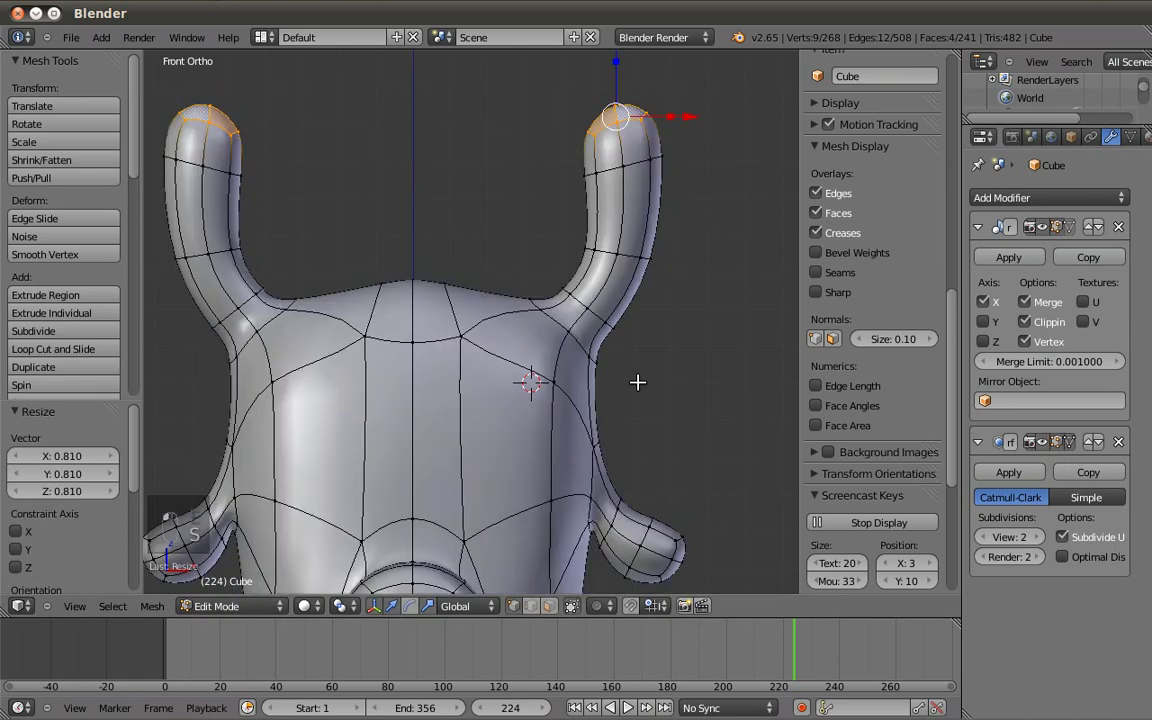
{"action": "scroll", "coordinate": [601, 363], "scroll_direction": "down", "scroll_amount": 4}
{"action": "key", "text": "Tab"}
{"action": "middle_click_drag", "start_coordinate": [590, 329], "coordinate": [500, 352]}
{"action": "key", "text": "Tab"}
Reposition two vertices along the top of the head beside the antler's base.
{"action": "scroll", "coordinate": [500, 352], "scroll_direction": "up", "scroll_amount": 5}
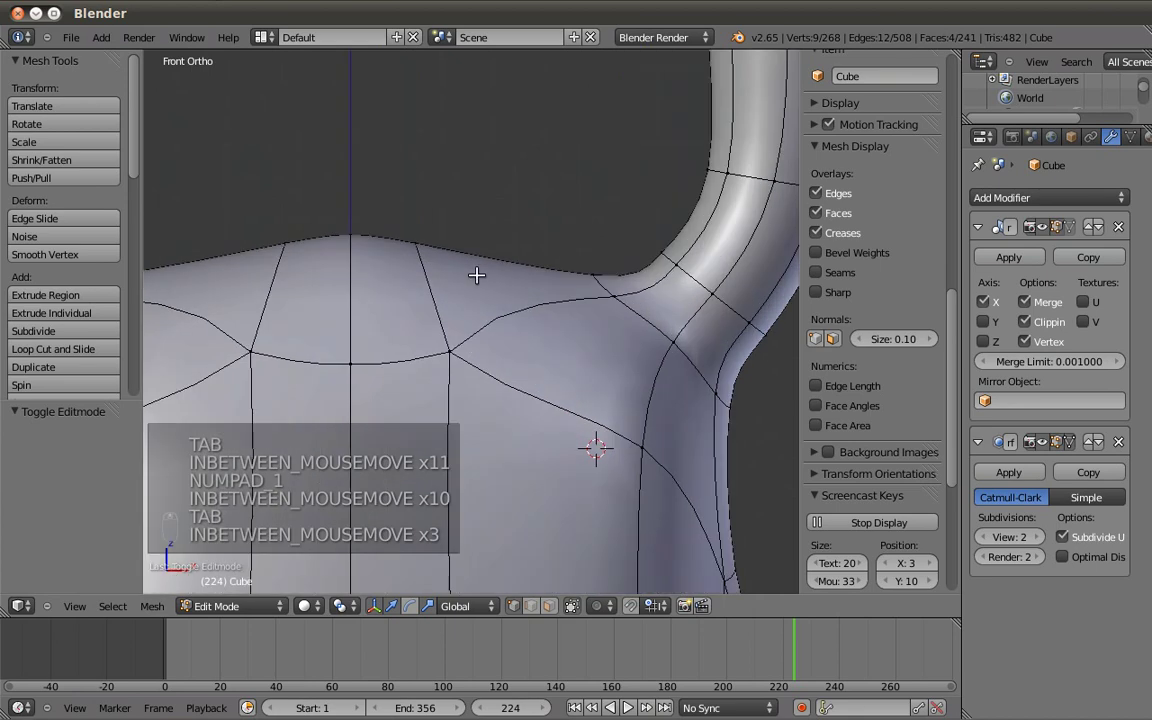
{"action": "middle_click_drag", "start_coordinate": [400, 120], "coordinate": [473, 252], "text": "shift"}
{"action": "right_click_drag", "start_coordinate": [564, 283], "coordinate": [639, 326]}
{"action": "right_click_drag", "start_coordinate": [485, 297], "coordinate": [496, 335]}
Select the edge loop at the antler's base and scale it to 0.681.
{"action": "scroll", "coordinate": [509, 333], "scroll_direction": "down", "scroll_amount": 5}
{"action": "key", "text": "a"}
{"action": "middle_click_drag", "start_coordinate": [510, 335], "coordinate": [569, 268], "text": "shift"}
{"action": "right_click", "coordinate": [569, 272], "text": "alt"}
{"action": "right_click", "coordinate": [560, 264], "text": "alt"}
{"action": "key", "text": "s"}
{"action": "left_click", "coordinate": [555, 222]}
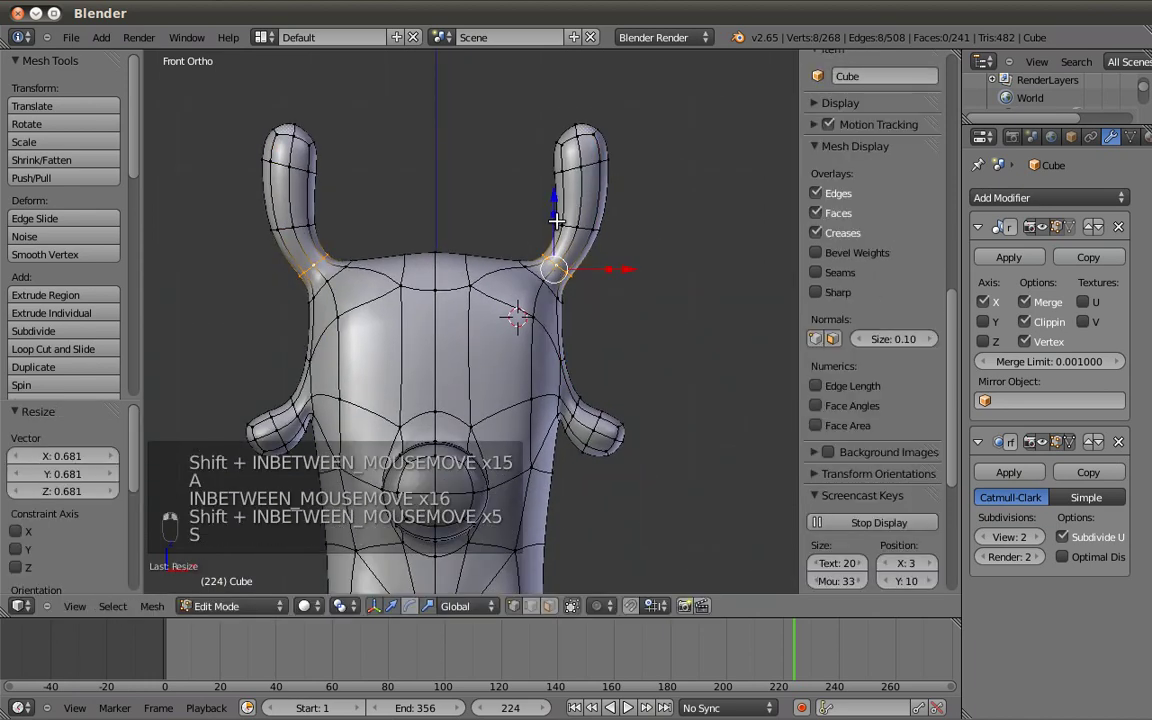
Select the edge loop at the antler's bend and rotate it about 3.6°.
{"action": "key", "text": "a"}
{"action": "right_click", "coordinate": [598, 230], "text": "alt+shift"}
{"action": "key", "text": "r"}
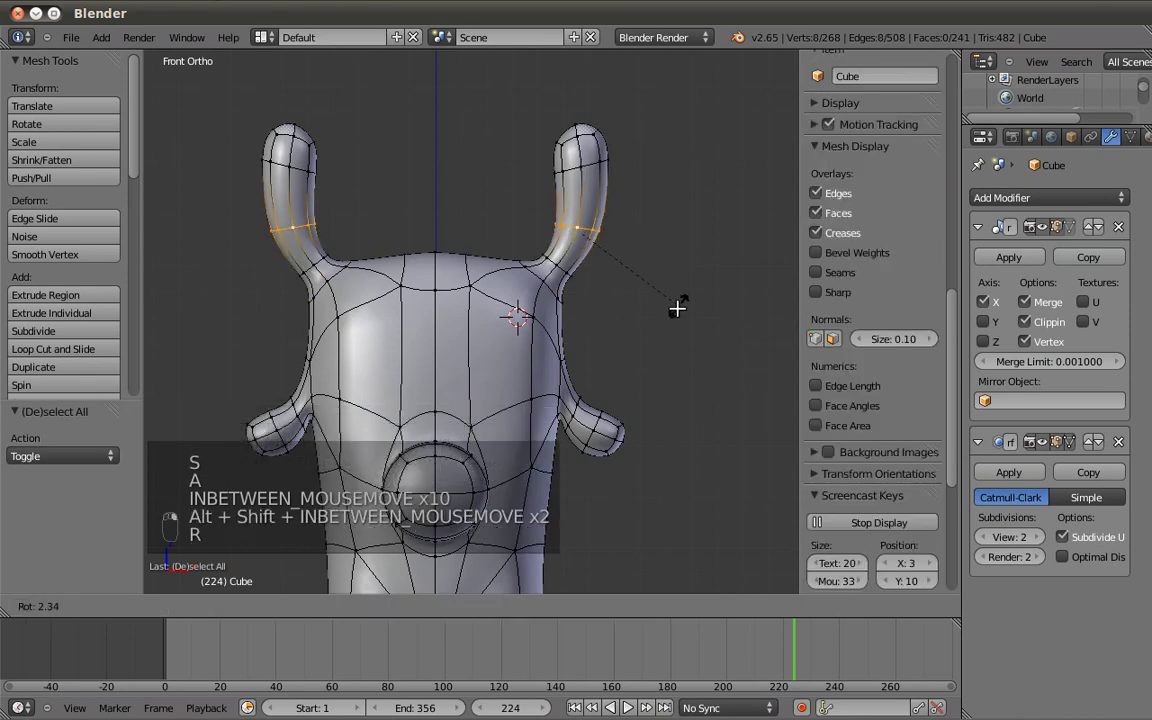
{"action": "left_click", "coordinate": [610, 276]}
{"action": "middle_click_drag", "start_coordinate": [574, 248], "coordinate": [533, 240]}
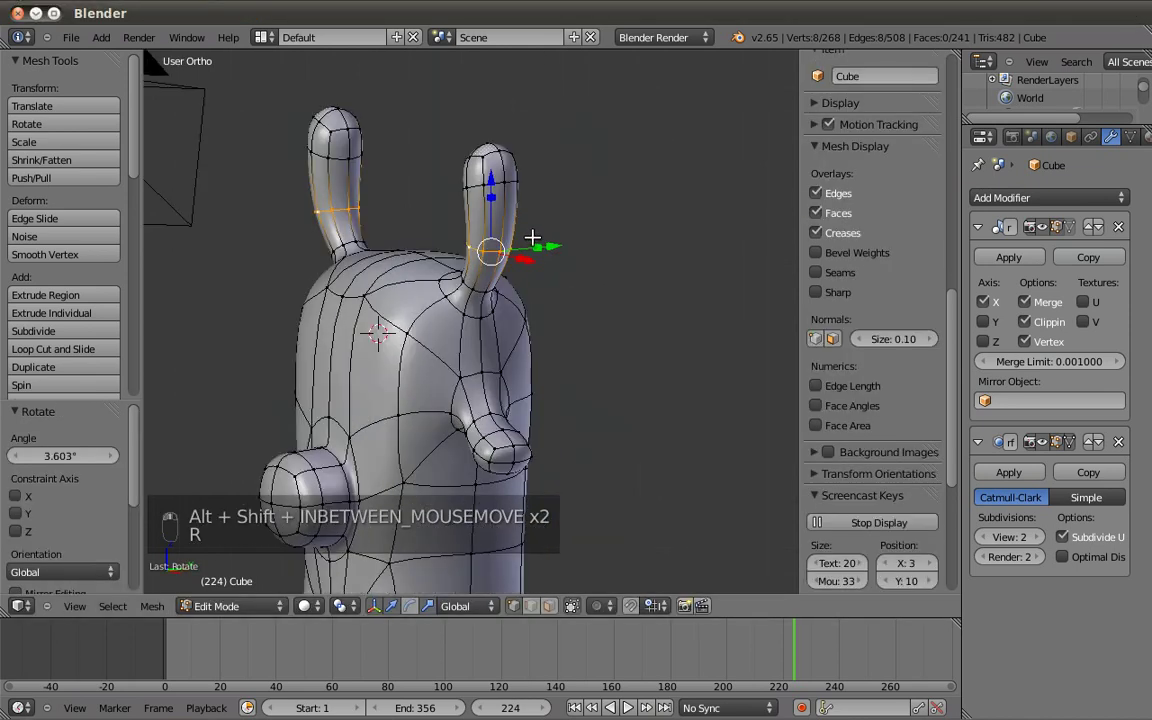
{"action": "key", "text": "KP_3"}
{"action": "key", "text": "Tab"}
{"action": "middle_click_drag", "start_coordinate": [419, 213], "coordinate": [463, 200], "text": "shift"}
{"action": "key", "text": "KP_1"}
{"action": "key", "text": "Tab"}
{"action": "key", "text": "a"}
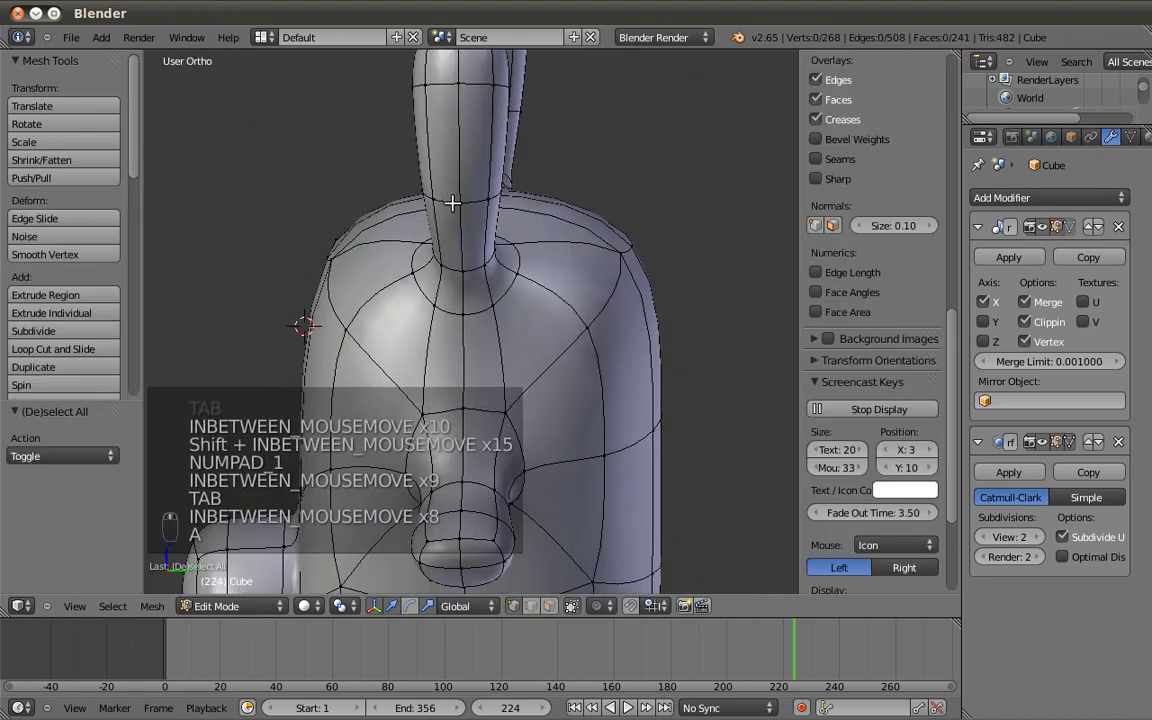
{"action": "right_click", "coordinate": [460, 206]}
{"action": "right_click", "coordinate": [436, 201], "text": "shift"}
{"action": "right_click", "coordinate": [486, 200], "text": "shift"}
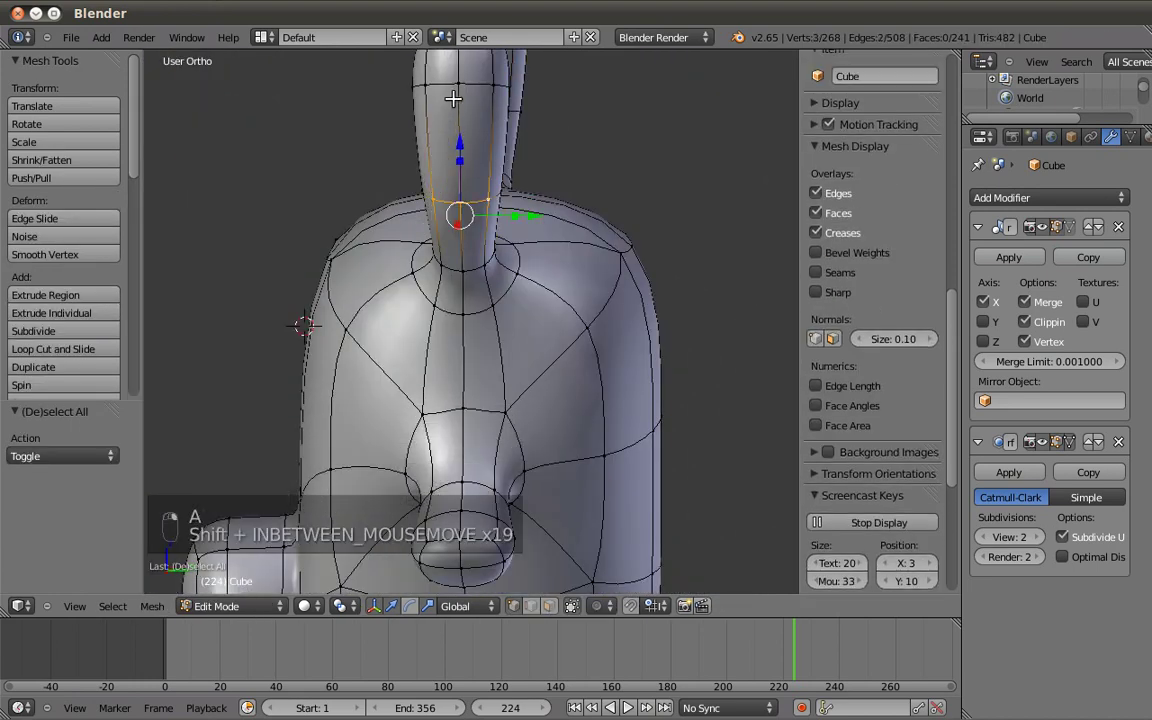
Add an edge loop around the antler between the bend and the loop near the tip.
{"action": "key", "text": "KP_1"}
{"action": "middle_click_drag", "start_coordinate": [560, 175], "coordinate": [458, 206], "text": "shift"}
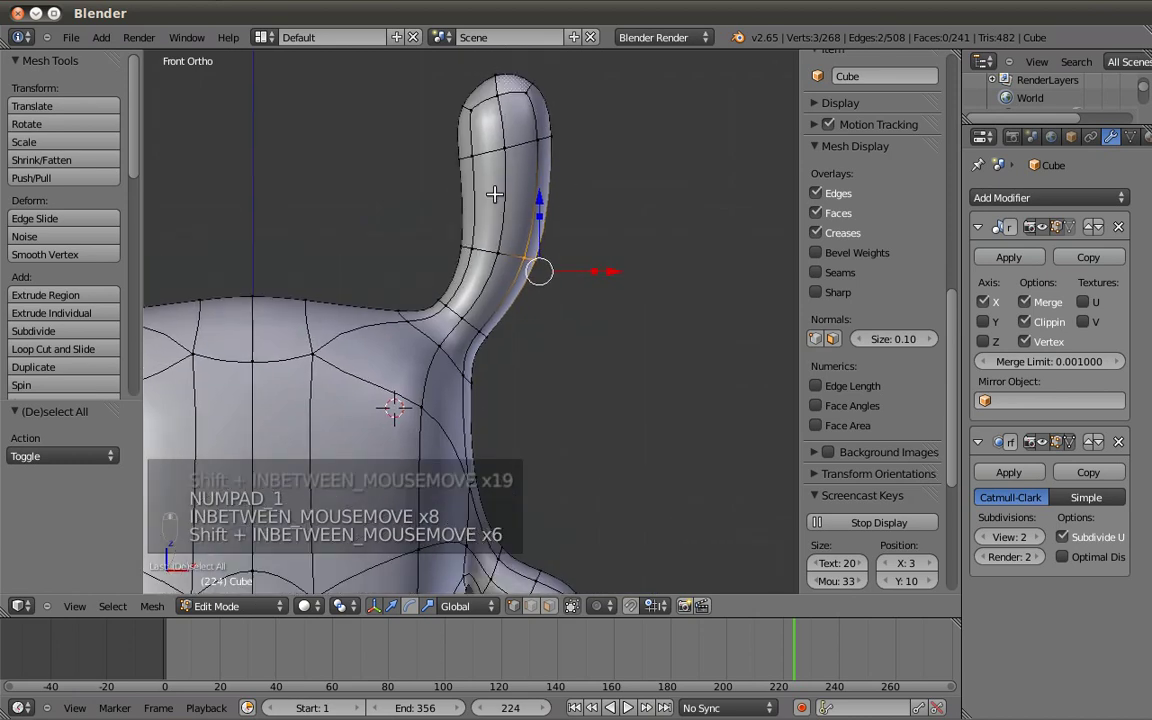
{"action": "key", "text": "ctrl+r"}
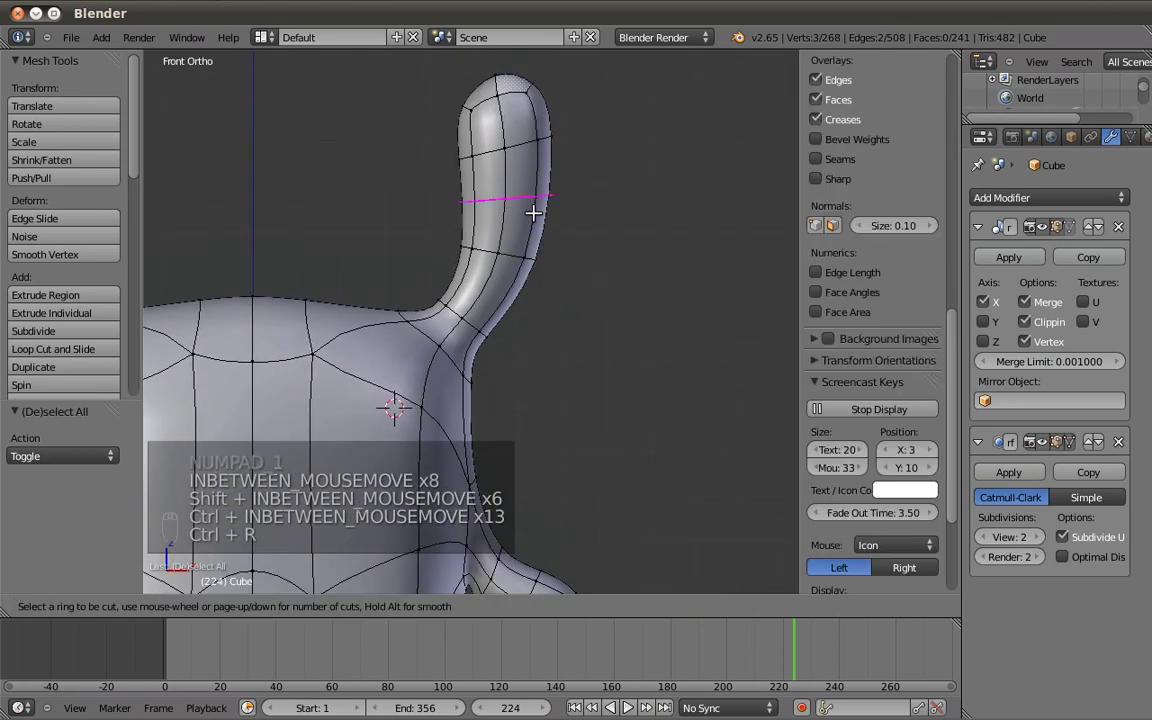
{"action": "left_click", "coordinate": [533, 213]}
{"action": "left_click", "coordinate": [573, 252]}
Select the two faces on the antler's outer side just above the bend and extrude them about 0.02.
{"action": "middle_click_drag", "start_coordinate": [573, 252], "coordinate": [463, 293]}
{"action": "right_click", "coordinate": [481, 285]}
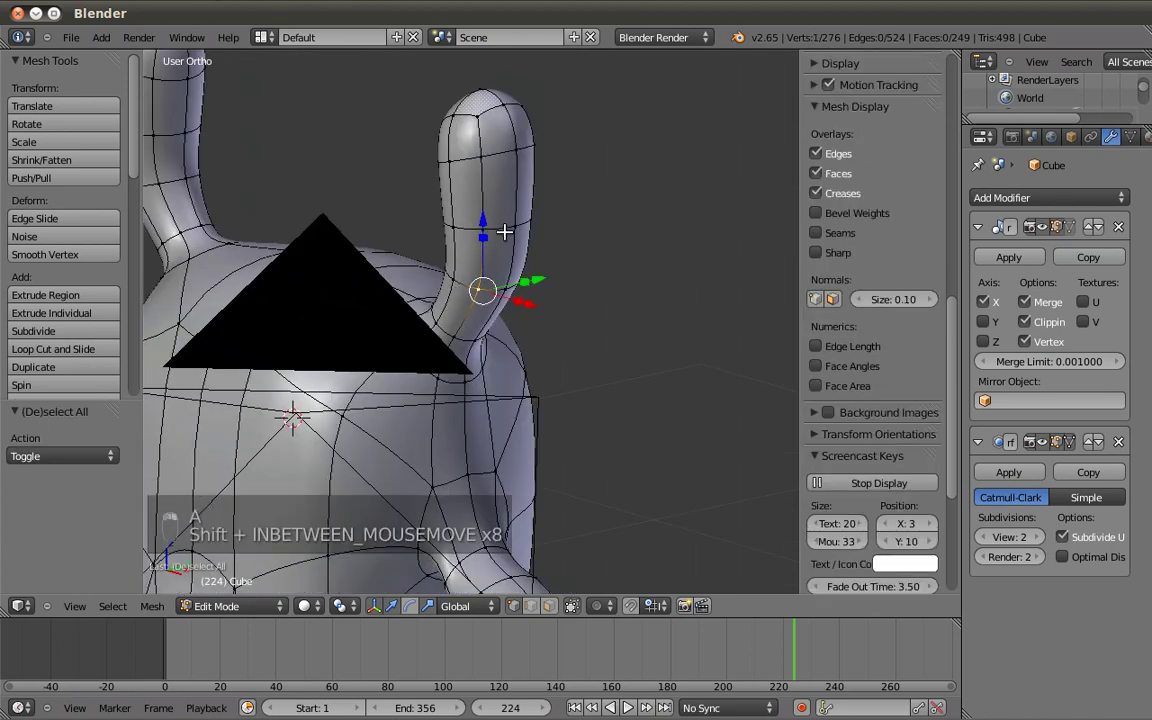
{"action": "right_click", "coordinate": [491, 231], "text": "shift"}
{"action": "right_click", "coordinate": [526, 228], "text": "shift"}
{"action": "right_click", "coordinate": [512, 289], "text": "shift"}
{"action": "key", "text": "KP_1"}
{"action": "key", "text": "e"}
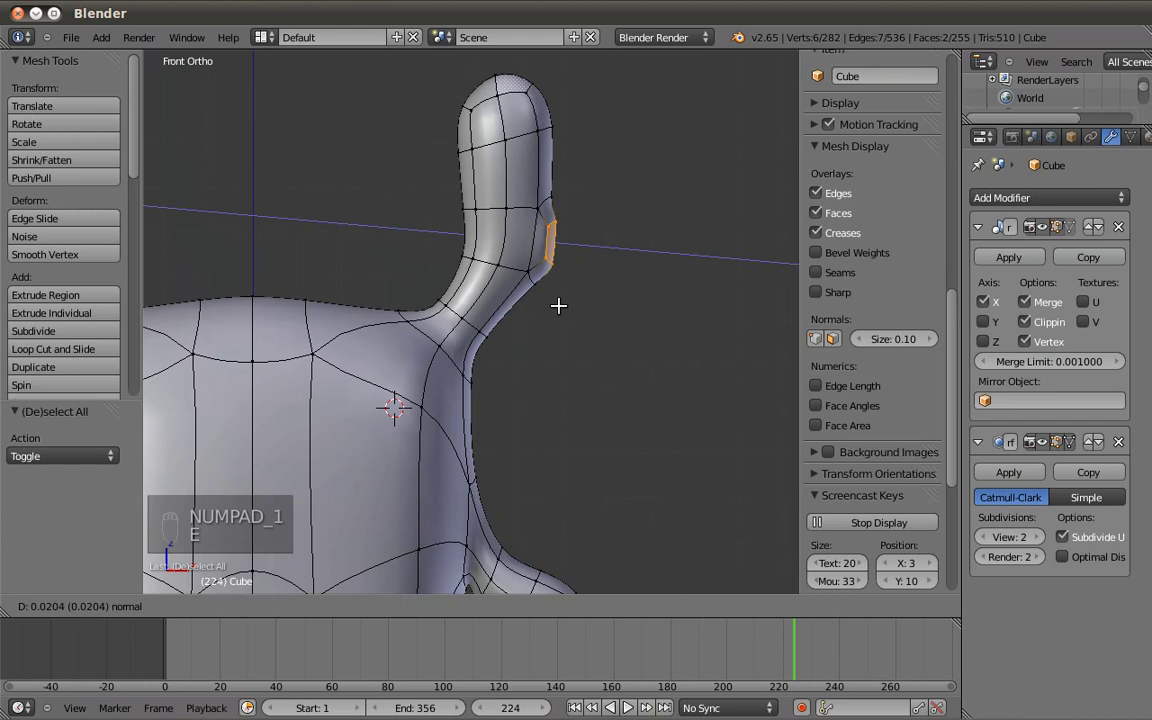
{"action": "left_click", "coordinate": [558, 305]}
Move the extruded faces about 0.071 in X and 0.037 in Z and rotate them about -30°.
{"action": "key", "text": "g"}
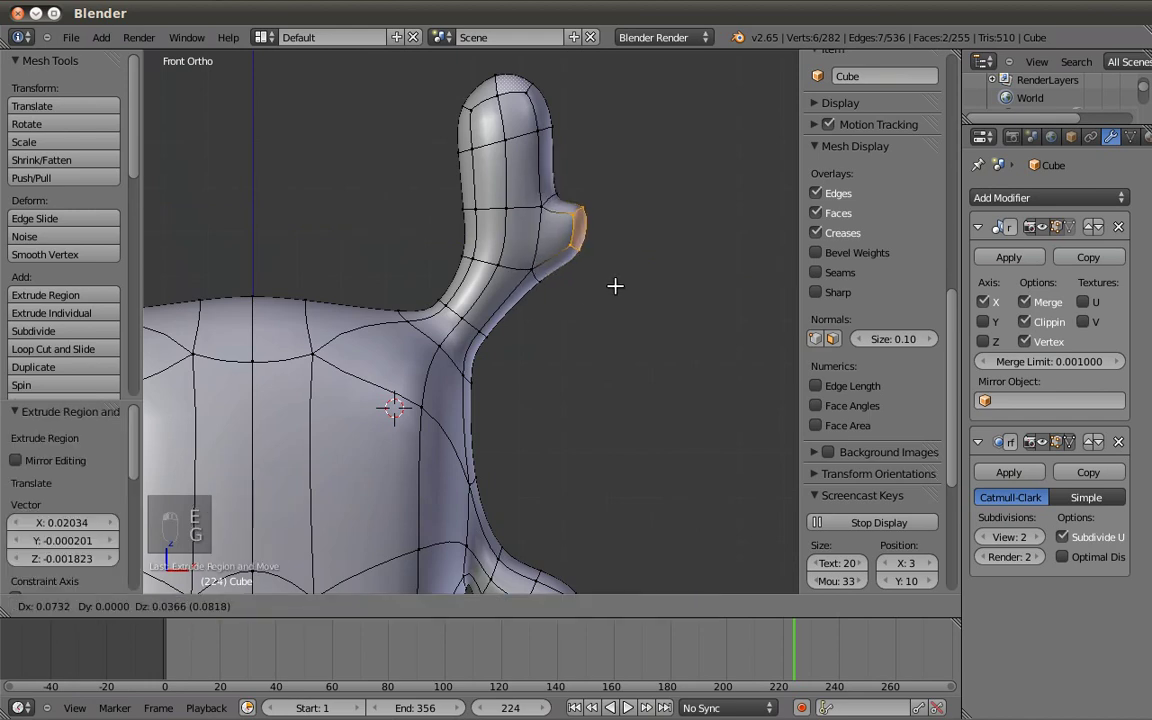
{"action": "left_click", "coordinate": [615, 286]}
{"action": "key", "text": "r"}
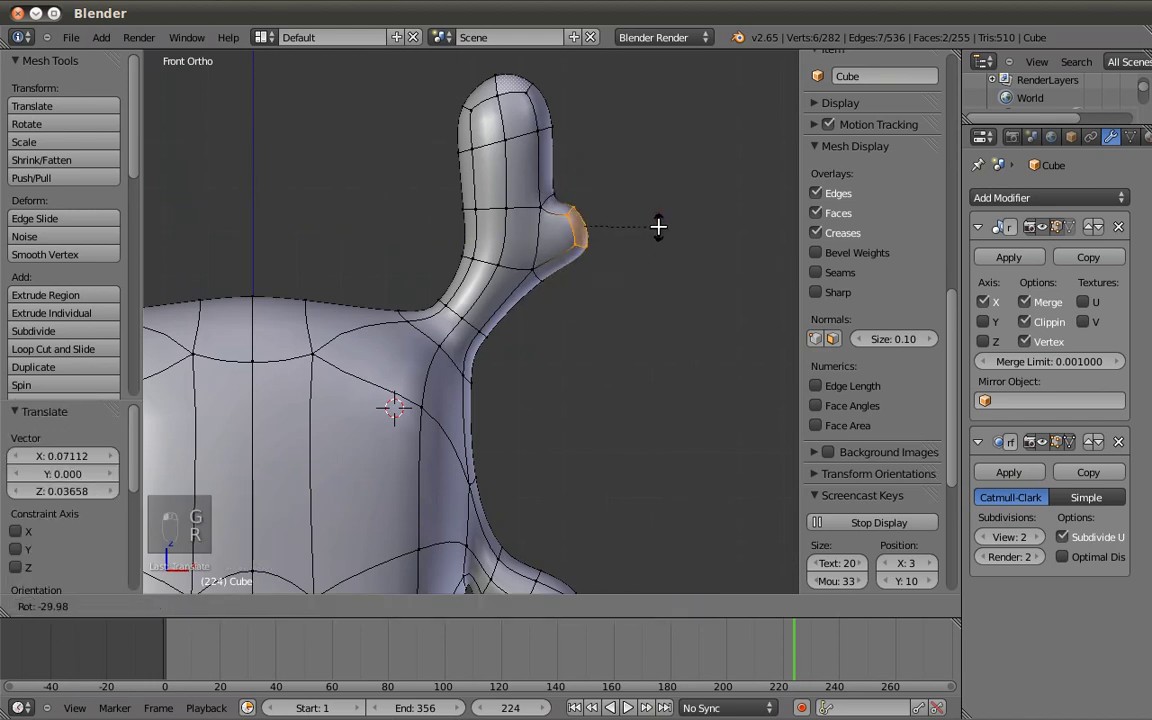
{"action": "left_click", "coordinate": [660, 222]}
Extrude the side branch by about 0.086 in X and 0.04 in Z, then shift, rotate and scale its tip.
{"action": "key", "text": "e"}
{"action": "left_click", "coordinate": [677, 152]}
{"action": "key", "text": "g"}
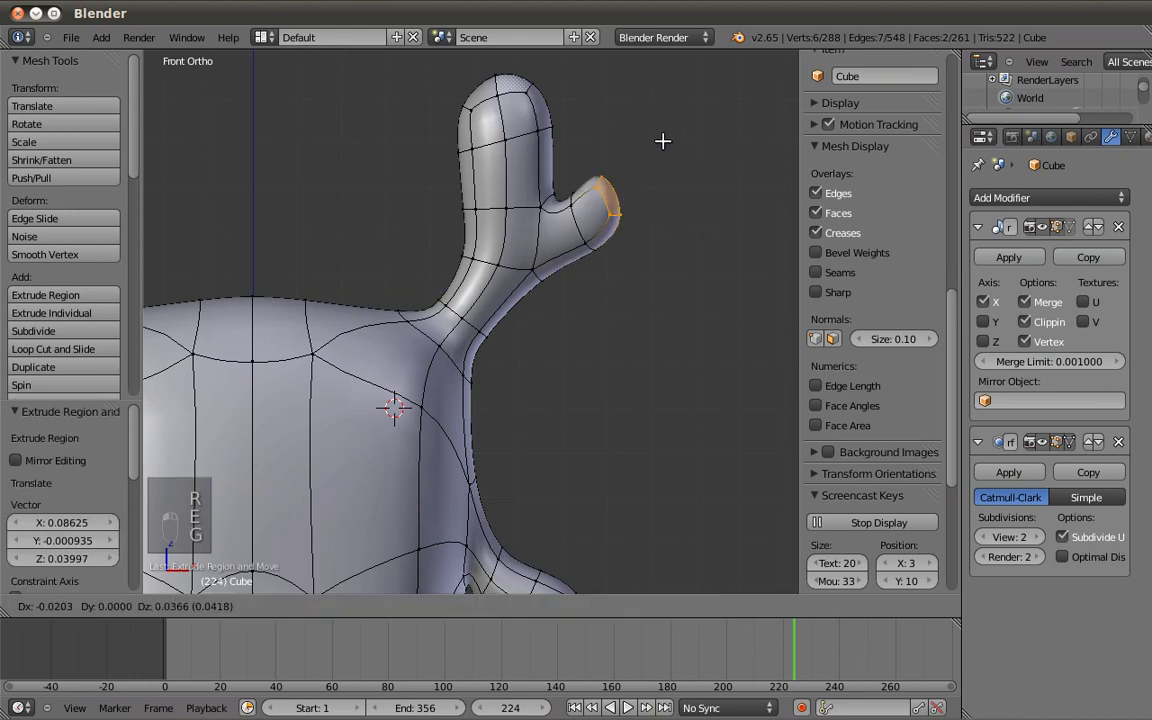
{"action": "left_click", "coordinate": [662, 141]}
{"action": "key", "text": "r"}
{"action": "left_click", "coordinate": [631, 103]}
{"action": "key", "text": "s"}
{"action": "left_click", "coordinate": [629, 292]}
Scale an edge loop around the antler's side branch and return to Object Mode.
{"action": "key", "text": "a"}
{"action": "key", "text": "s"}
{"action": "key", "text": "Tab"}
{"action": "scroll", "coordinate": [510, 260], "scroll_direction": "down", "scroll_amount": 4}
{"action": "scroll", "coordinate": [494, 305], "scroll_direction": "down", "scroll_amount": 3}
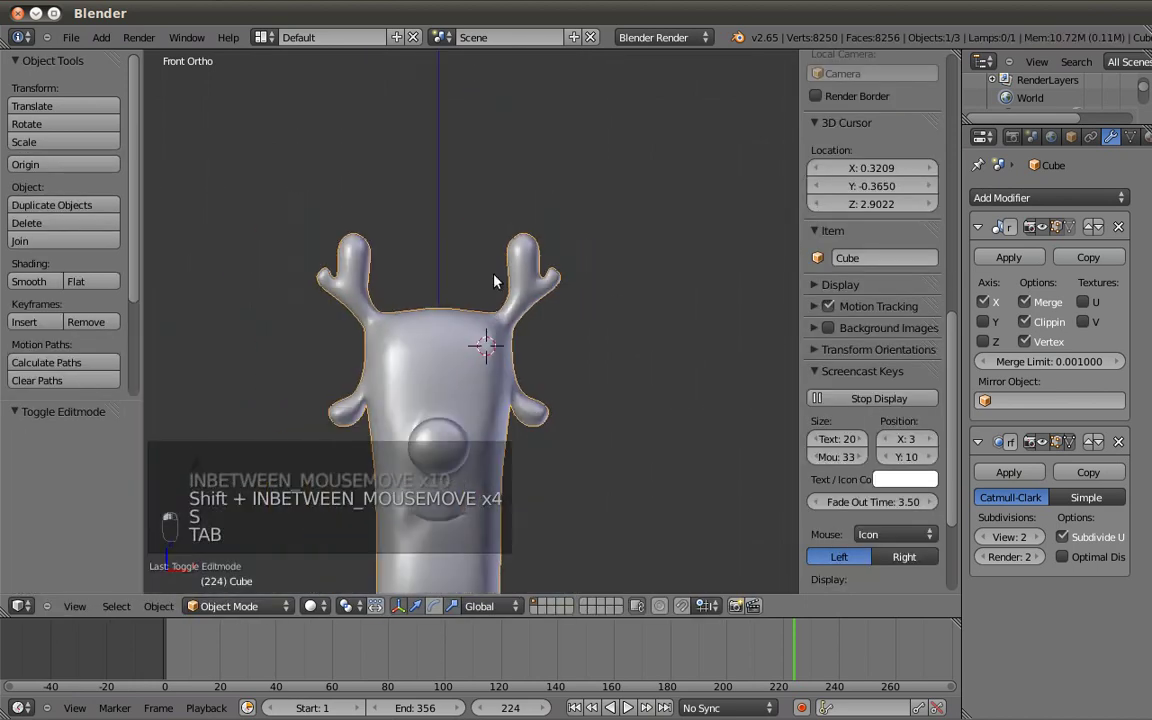
{"action": "middle_click_drag", "start_coordinate": [480, 408], "coordinate": [494, 321], "text": "shift"}
{"action": "scroll", "coordinate": [496, 322], "scroll_direction": "down", "scroll_amount": 2}
{"action": "scroll", "coordinate": [499, 322], "scroll_direction": "up", "scroll_amount": 7}
Examine the vertex on the head's side just below the antler in wireframe and solid display.
{"action": "key", "text": "Tab"}
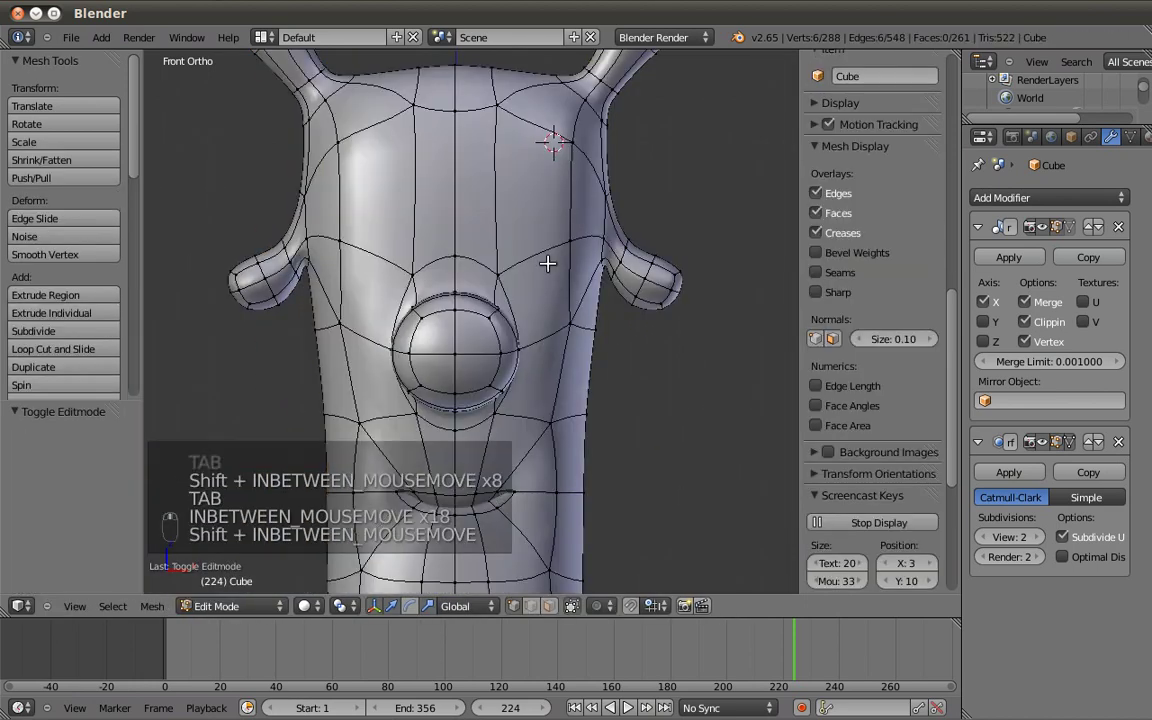
{"action": "middle_click_drag", "start_coordinate": [553, 206], "coordinate": [568, 218], "text": "shift"}
{"action": "right_click", "coordinate": [585, 232]}
{"action": "key", "text": "z"}
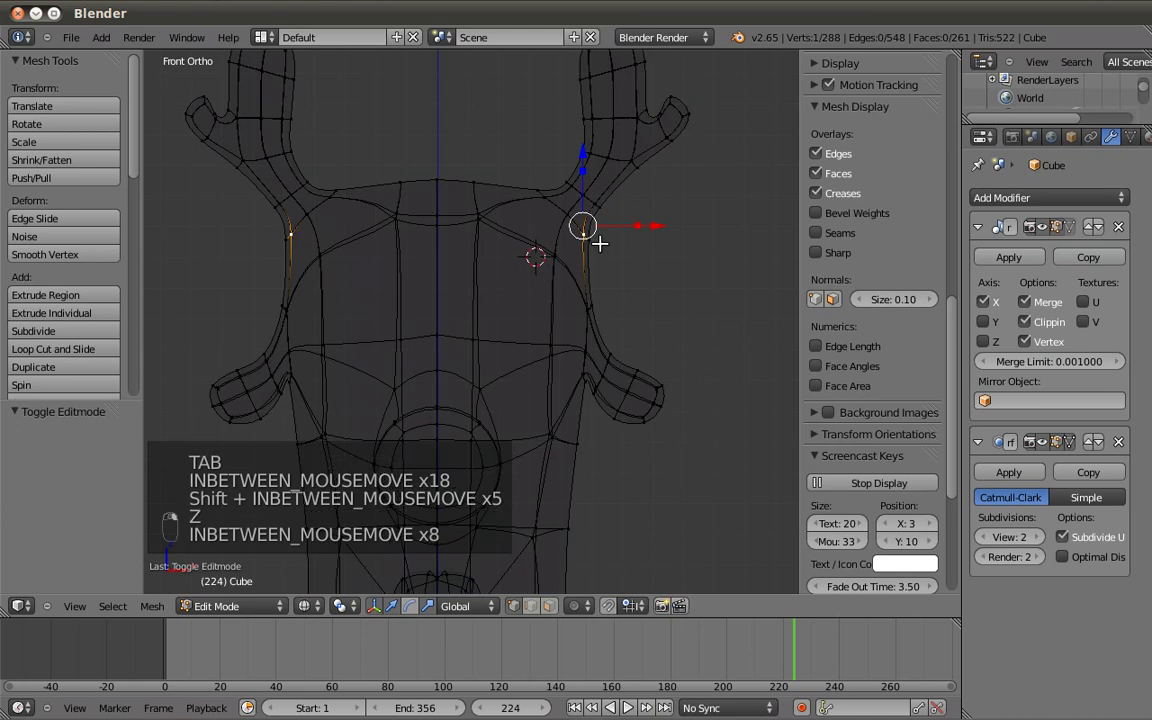
{"action": "key", "text": "z"}
{"action": "left_click_drag", "start_coordinate": [592, 239], "coordinate": [592, 238]}
{"action": "key", "text": "a"}
Inspect the head and its antlers from an angle, from the side and from the front.
{"action": "middle_click_drag", "start_coordinate": [540, 300], "coordinate": [656, 417]}
{"action": "key", "text": "KP_1"}
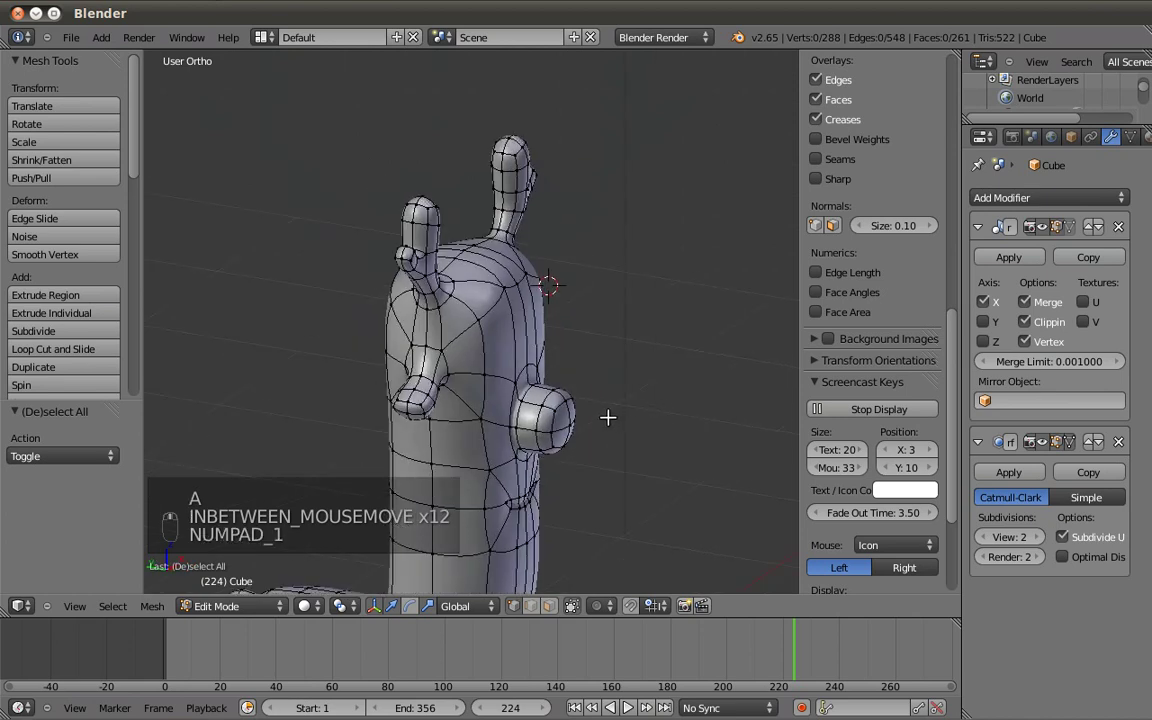
{"action": "key", "text": "KP_3"}
{"action": "key", "text": "Tab"}
{"action": "key", "text": "KP_1"}
{"action": "middle_click_drag", "start_coordinate": [537, 306], "coordinate": [526, 510], "text": "ctrl"}
{"action": "scroll", "coordinate": [571, 311], "scroll_direction": "up", "scroll_amount": 3}
{"action": "key", "text": "Tab"}
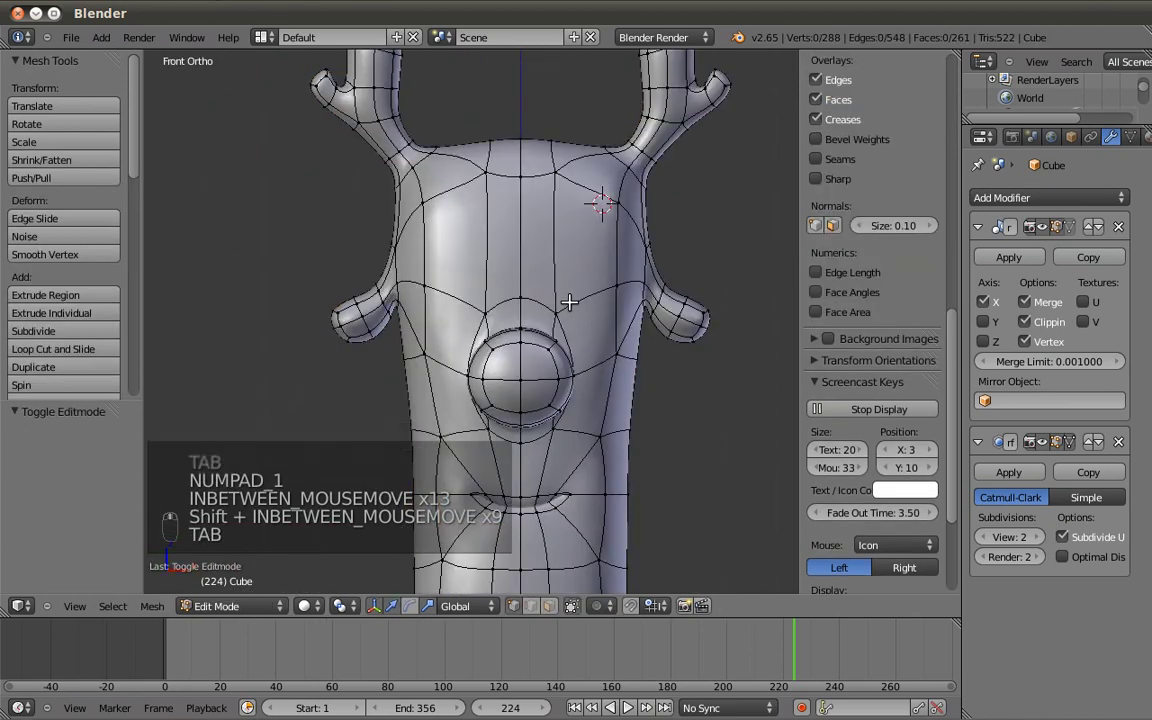
Duplicate the vertex above the nose about 0.129 higher, then extrude it about 0.149 up and 0.103 outward into an eye face.
{"action": "right_click", "coordinate": [549, 311], "text": "shift"}
{"action": "scroll", "coordinate": [549, 300], "scroll_direction": "up", "scroll_amount": 2}
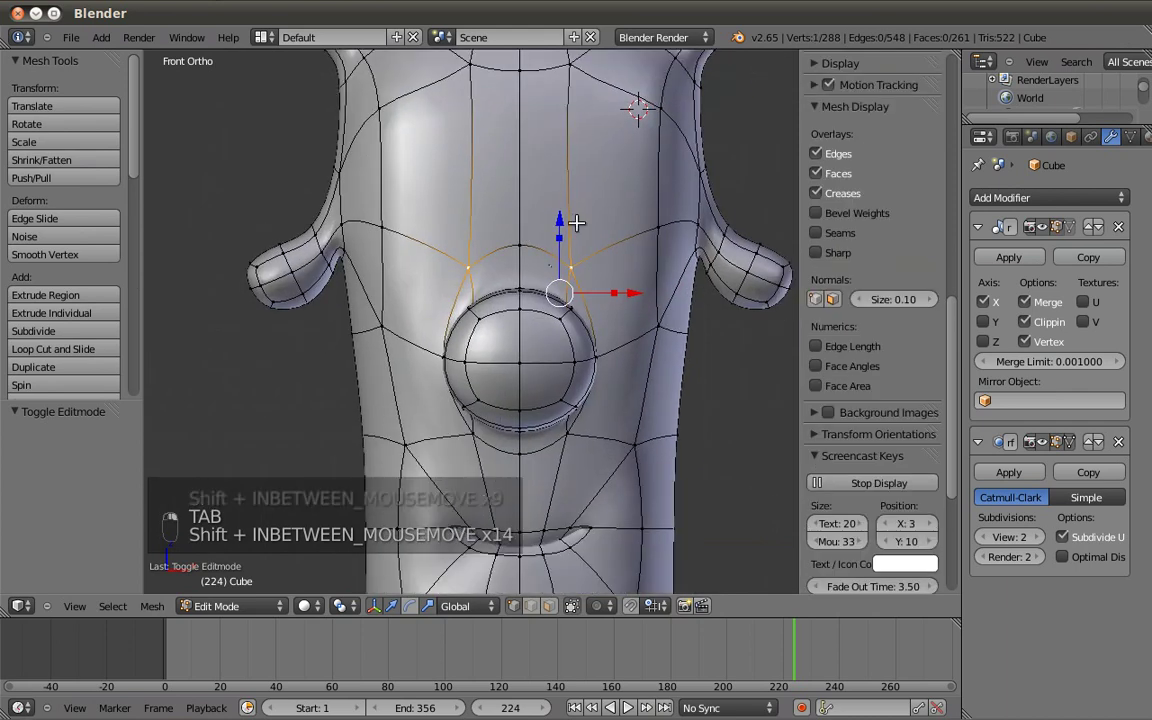
{"action": "scroll", "coordinate": [581, 243], "scroll_direction": "up", "scroll_amount": 3}
{"action": "middle_click_drag", "start_coordinate": [581, 243], "coordinate": [560, 334], "text": "shift"}
{"action": "key", "text": "shift+d"}
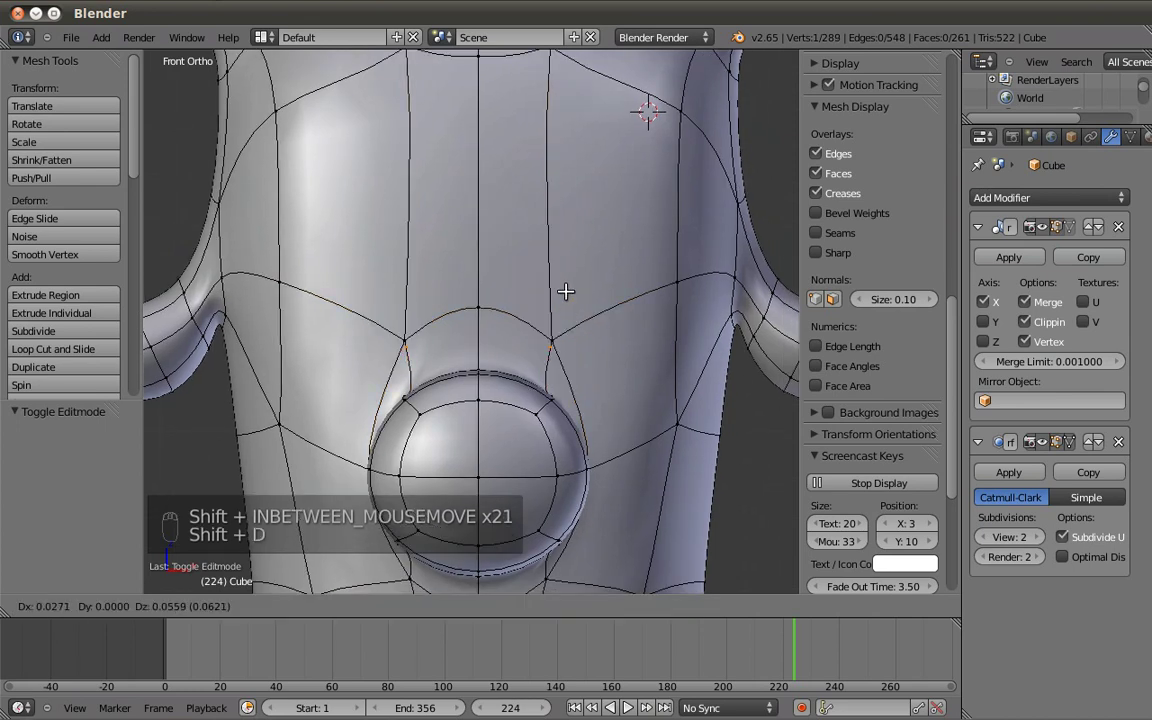
{"action": "left_click", "coordinate": [562, 270]}
{"action": "key", "text": "e"}
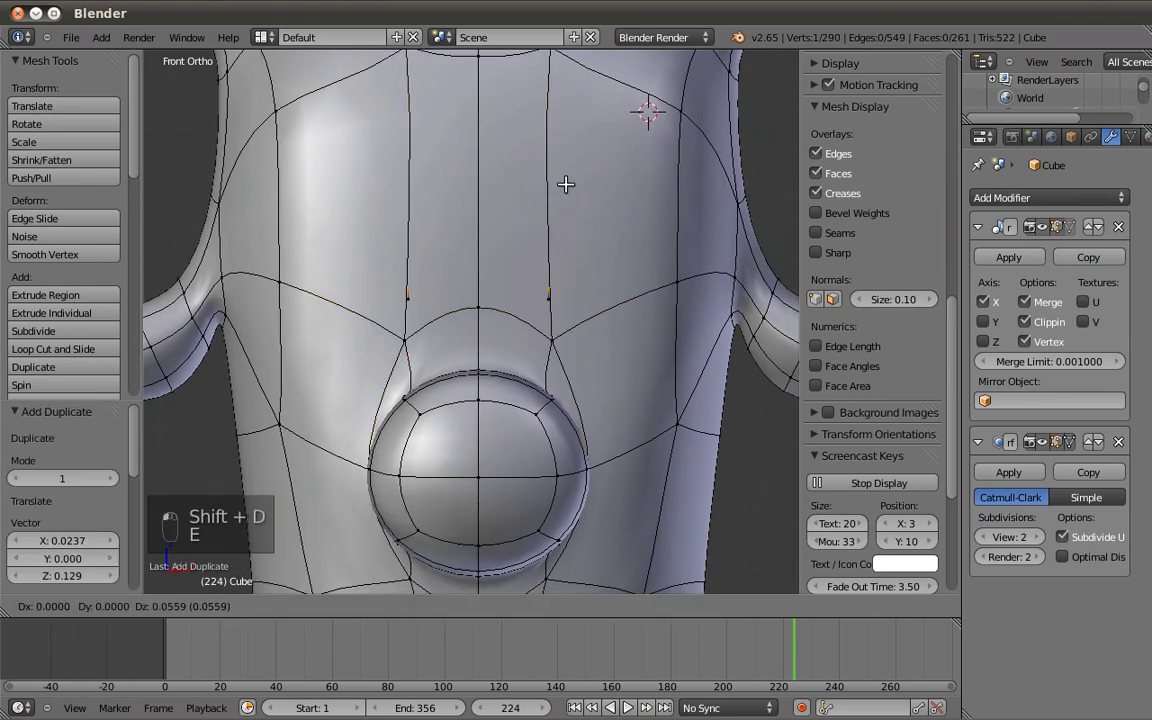
{"action": "left_click", "coordinate": [548, 271]}
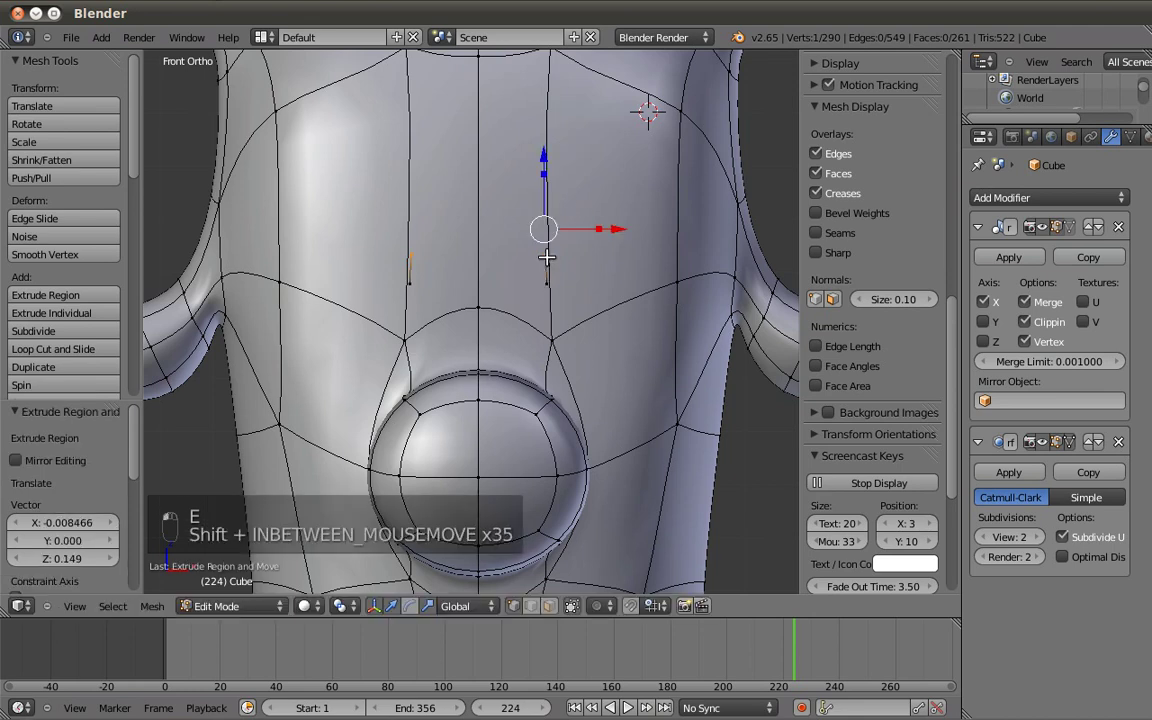
{"action": "key", "text": "e"}
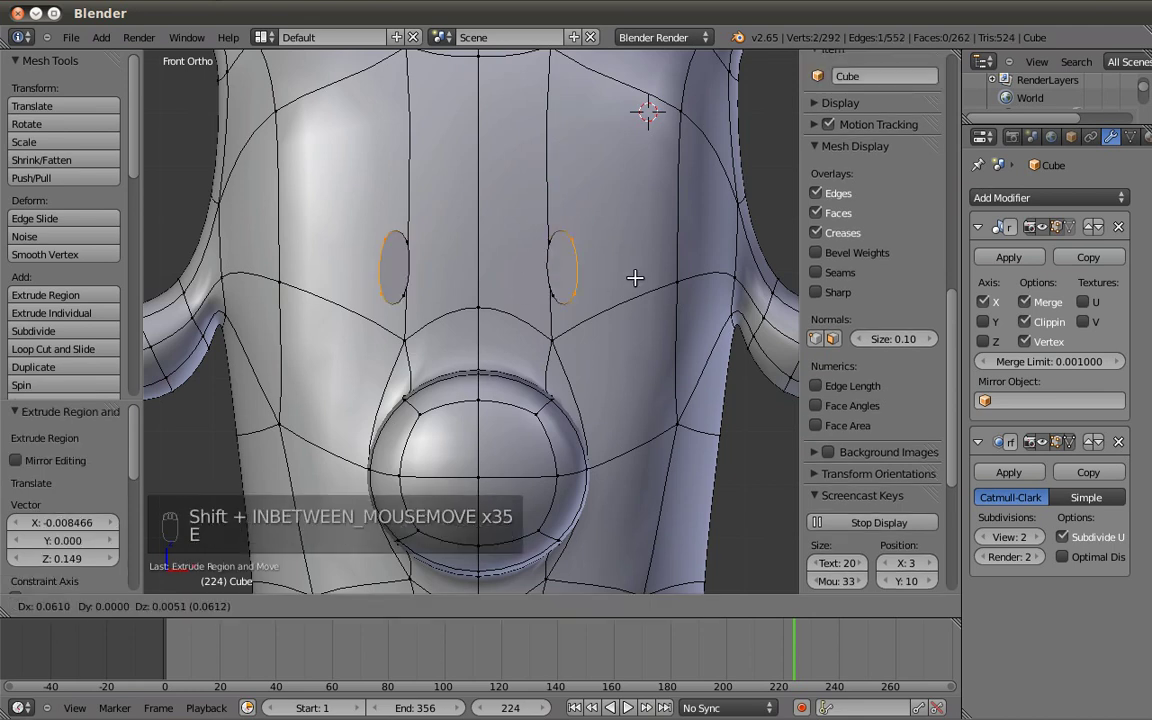
{"action": "left_click", "coordinate": [650, 277]}
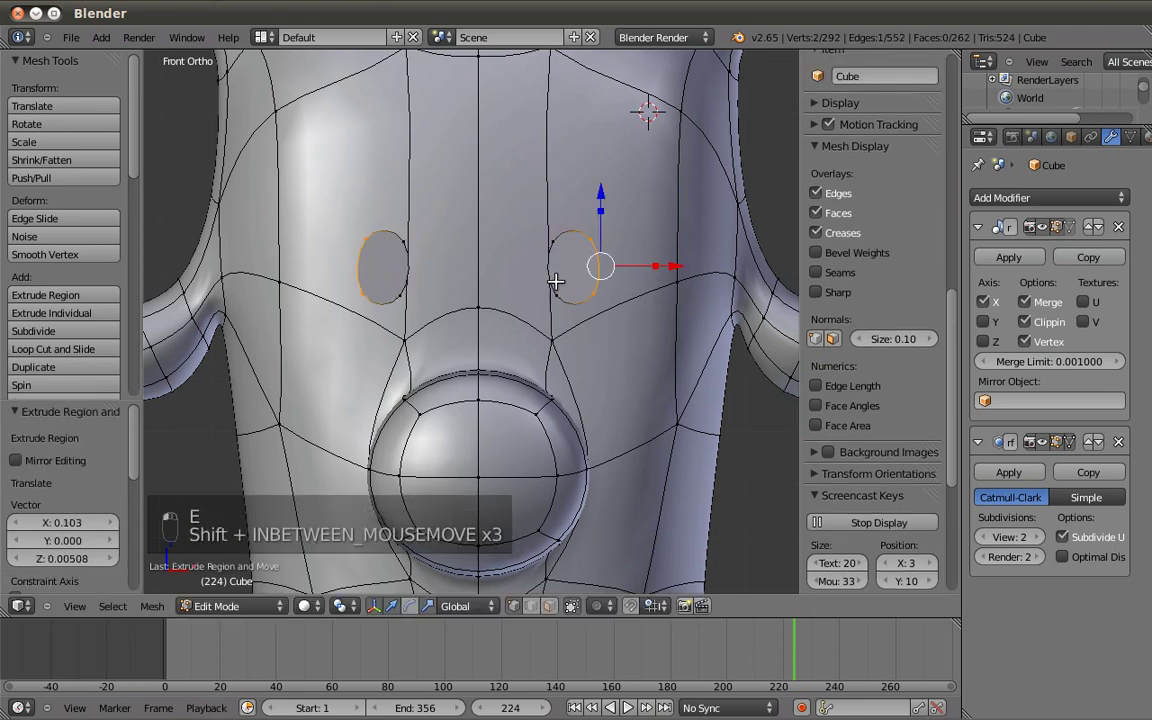
Scale the eye face to about 0.731, shift it slightly inward and down, and rotate it about 8.3°.
{"action": "key", "text": "s"}
{"action": "left_click", "coordinate": [609, 334]}
{"action": "key", "text": "g"}
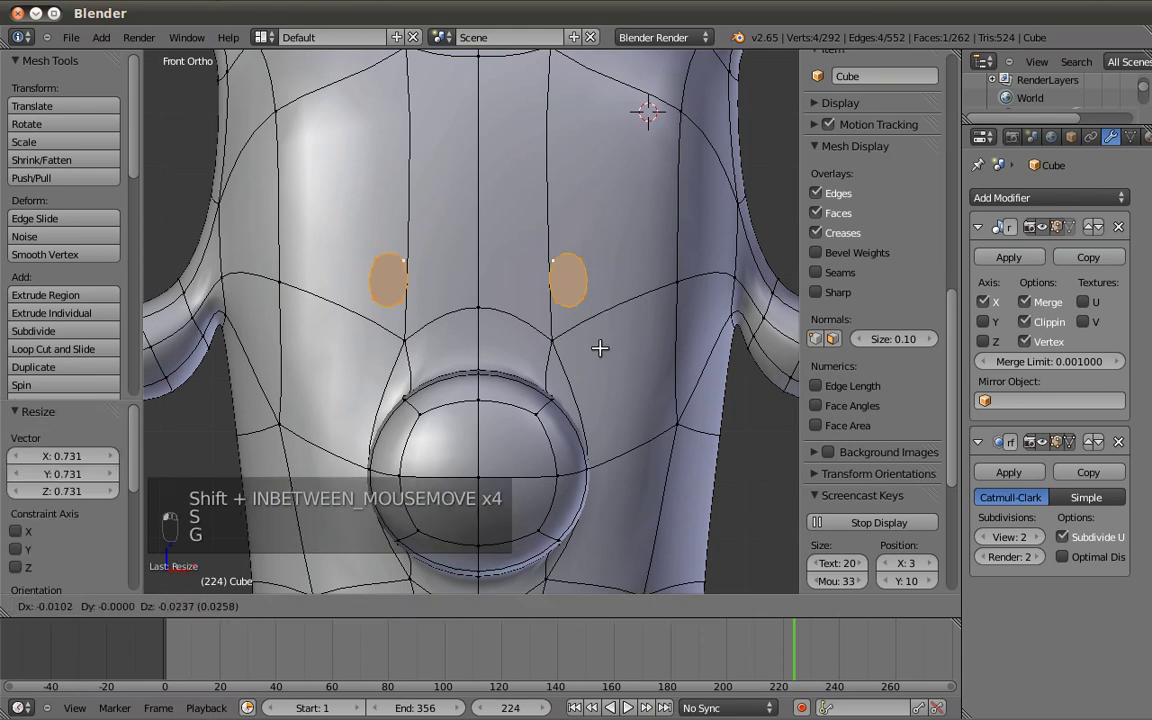
{"action": "left_click", "coordinate": [628, 346]}
{"action": "key", "text": "r"}
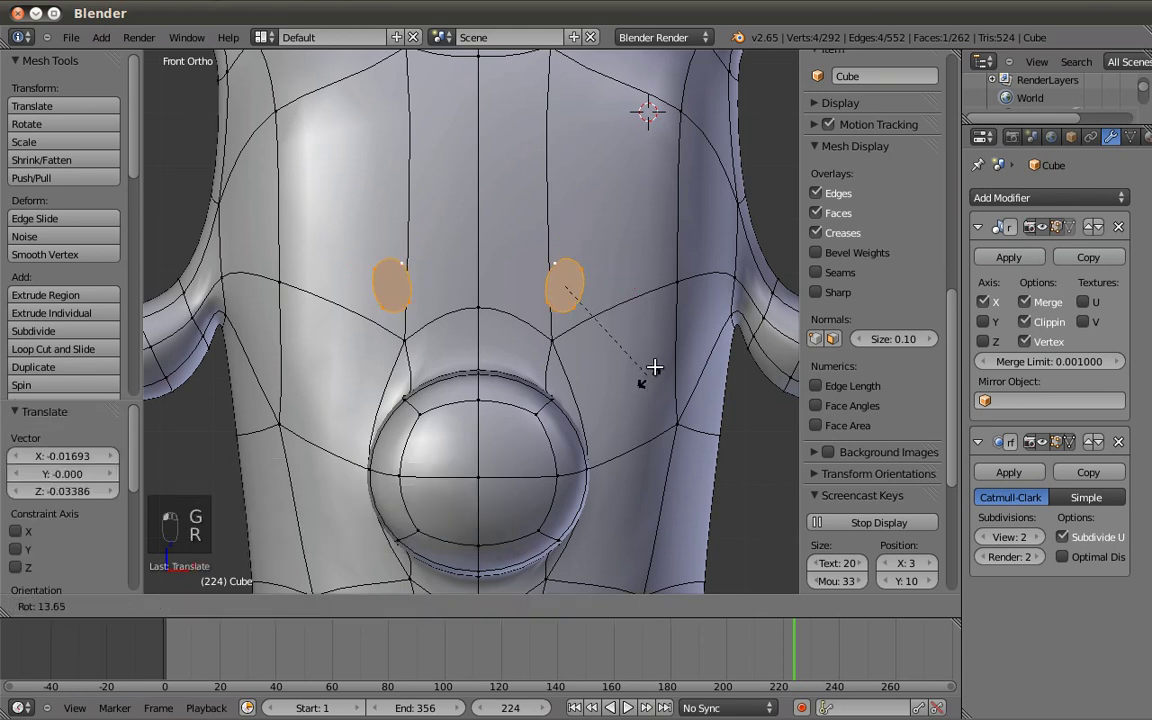
{"action": "left_click", "coordinate": [654, 367]}
Position the eye face at the front of the head and extrude it about 0.046 along Y for thickness.
{"action": "key", "text": "KP_3"}
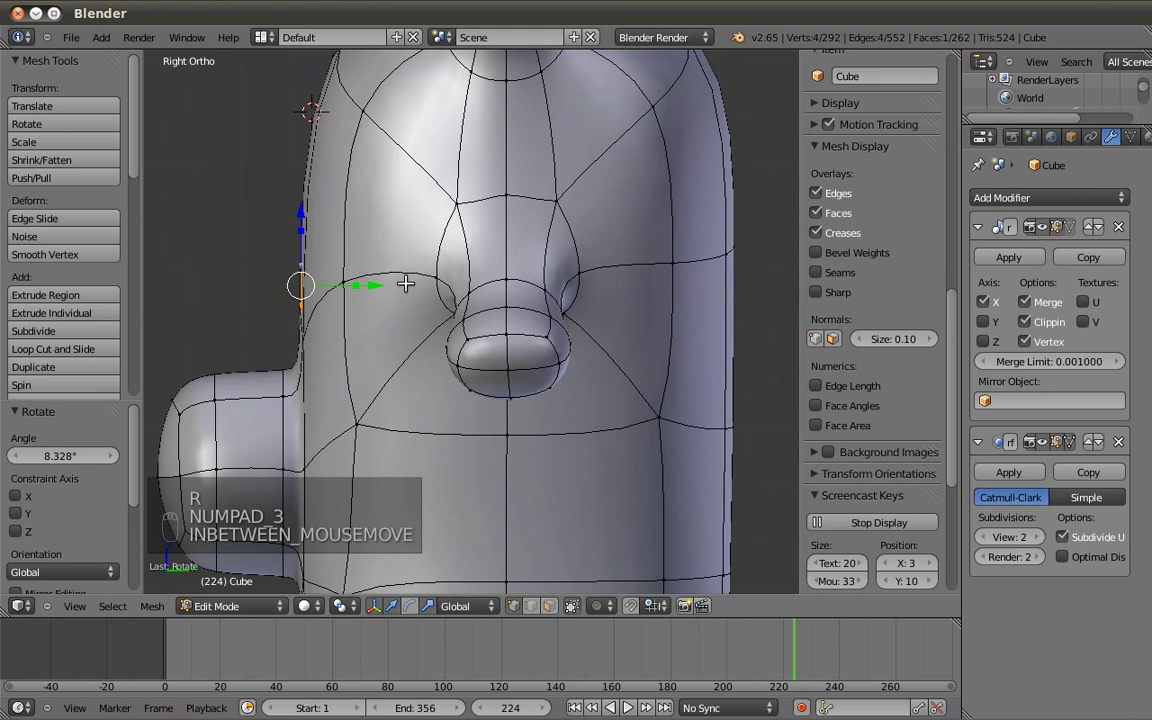
{"action": "middle_click_drag", "start_coordinate": [396, 283], "coordinate": [437, 300], "text": "shift"}
{"action": "left_click_drag", "start_coordinate": [442, 308], "coordinate": [430, 311]}
{"action": "key", "text": "e"}
{"action": "left_click", "coordinate": [450, 311]}
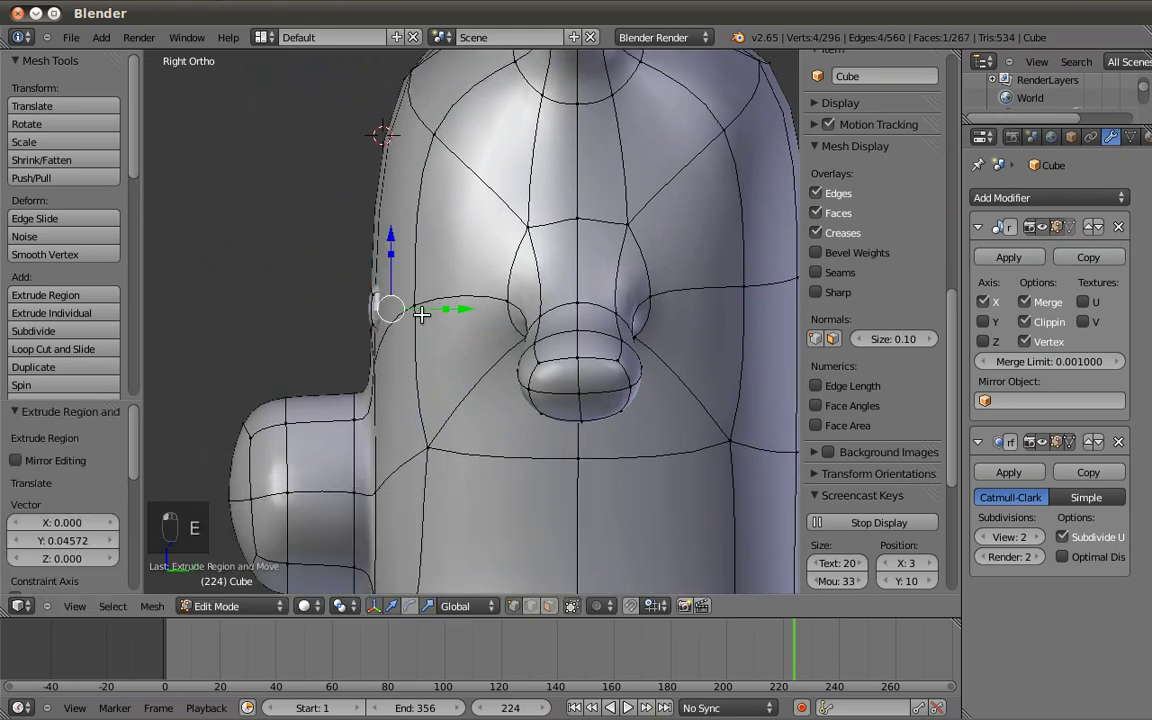
Duplicate the eye's top edge about 0.06 above the eye and rotate the copy about -33.7° as an eyebrow edge.
{"action": "key", "text": "KP_1"}
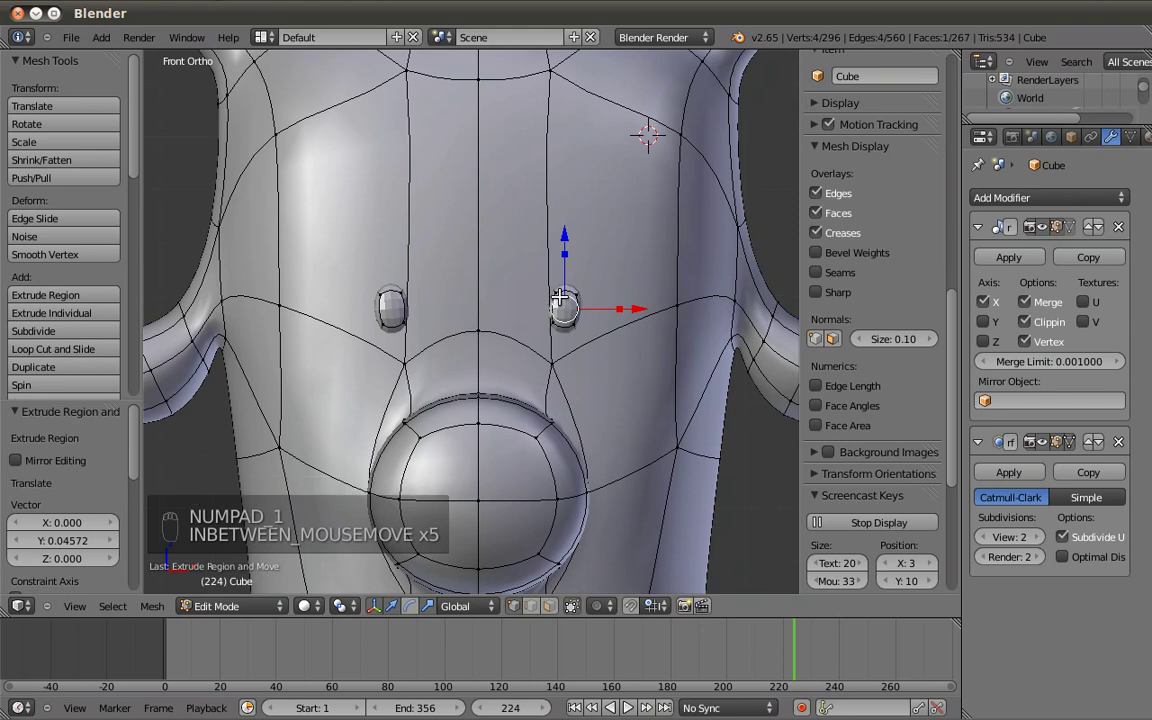
{"action": "scroll", "coordinate": [539, 315], "scroll_direction": "up", "scroll_amount": 4}
{"action": "middle_click_drag", "start_coordinate": [586, 288], "coordinate": [571, 280], "text": "shift"}
{"action": "key", "text": "z"}
{"action": "key", "text": "a"}
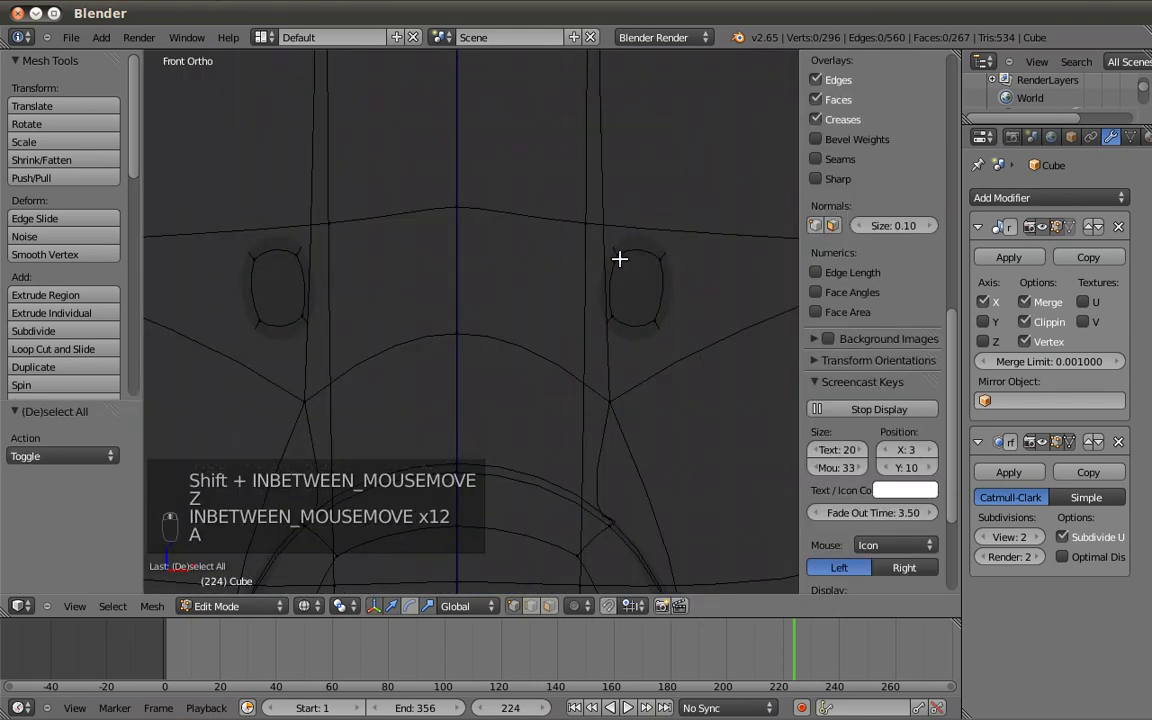
{"action": "key", "text": "z"}
{"action": "right_click", "coordinate": [651, 256], "text": "alt"}
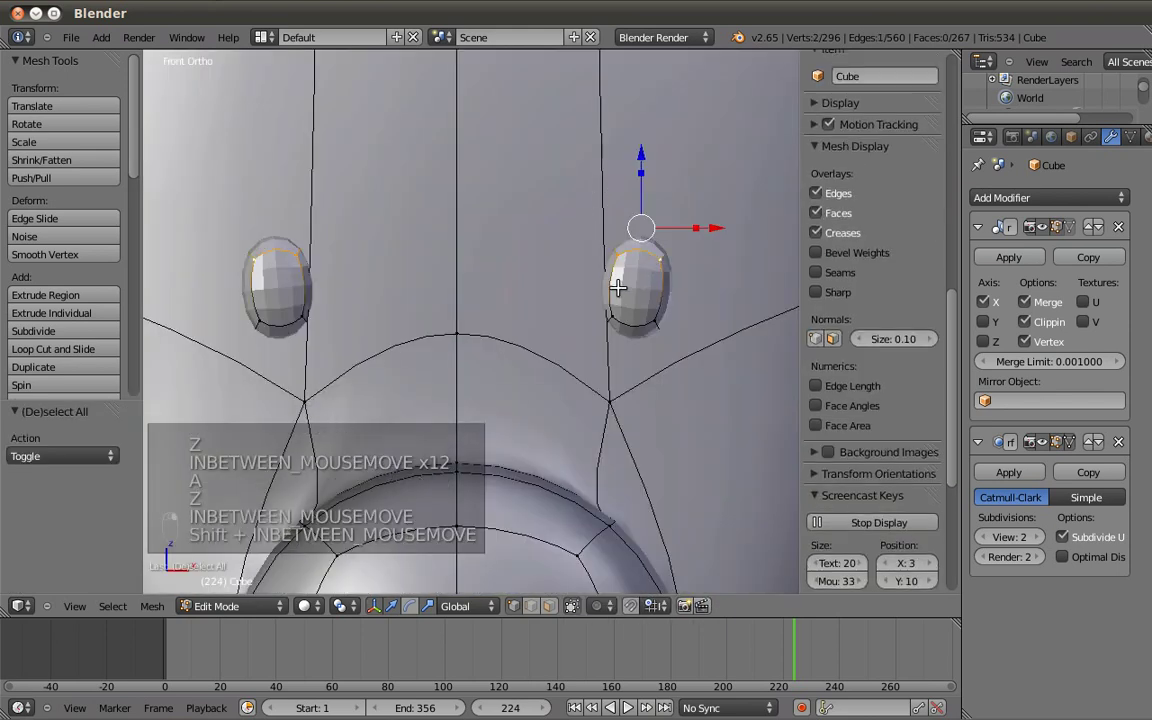
{"action": "middle_click_drag", "start_coordinate": [620, 278], "coordinate": [602, 324], "text": "shift"}
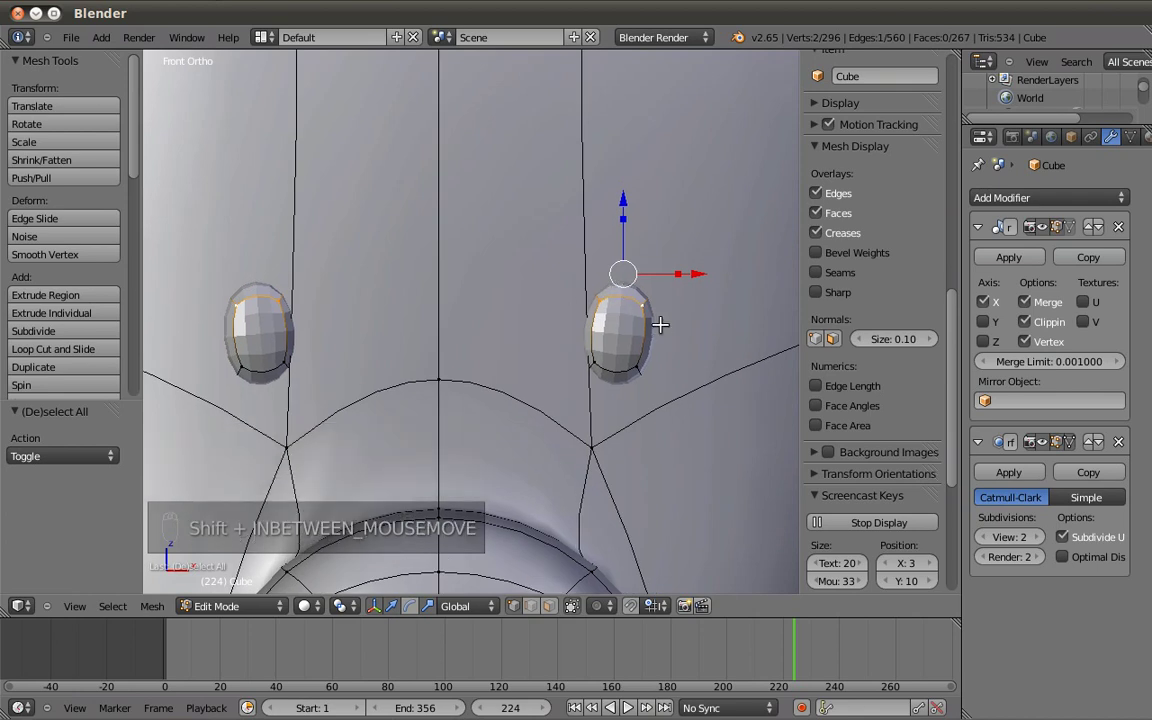
{"action": "key", "text": "shift+d"}
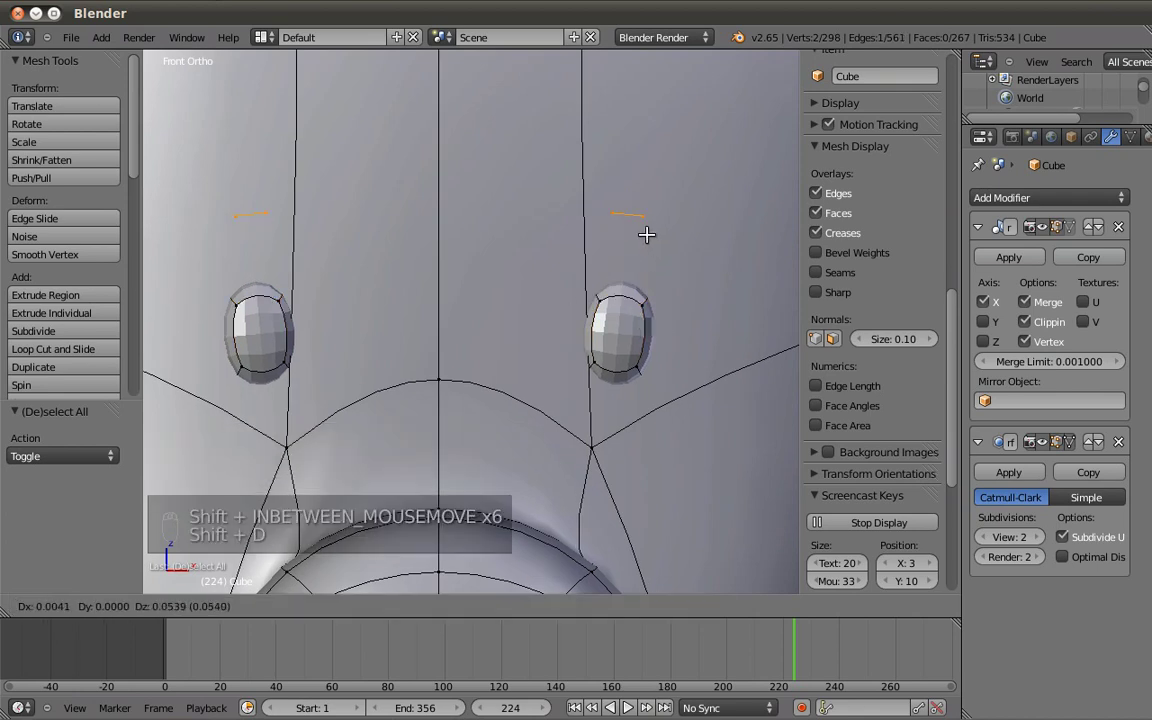
{"action": "left_click", "coordinate": [618, 241]}
{"action": "key", "text": "r"}
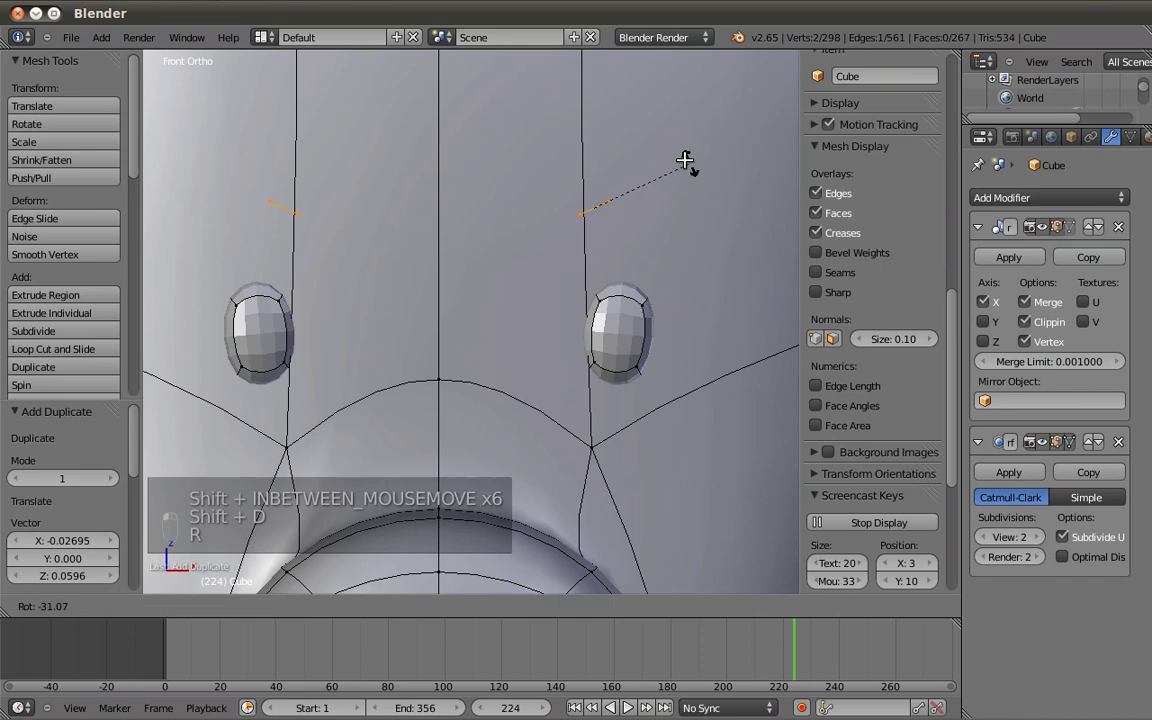
{"action": "left_click", "coordinate": [612, 150]}
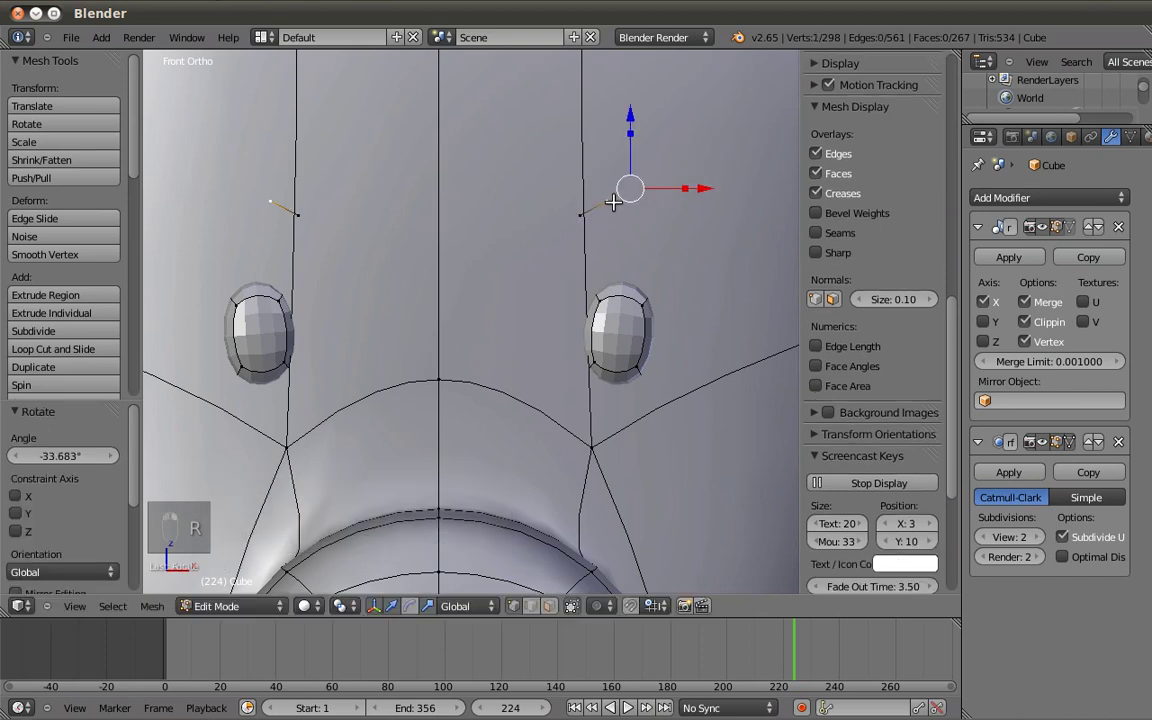
Extrude the eyebrow edge's outer vertex about 0.082 in X and -0.073 in Z, then extrude the arc about 0.032 up and lower it slightly.
{"action": "key", "text": "e"}
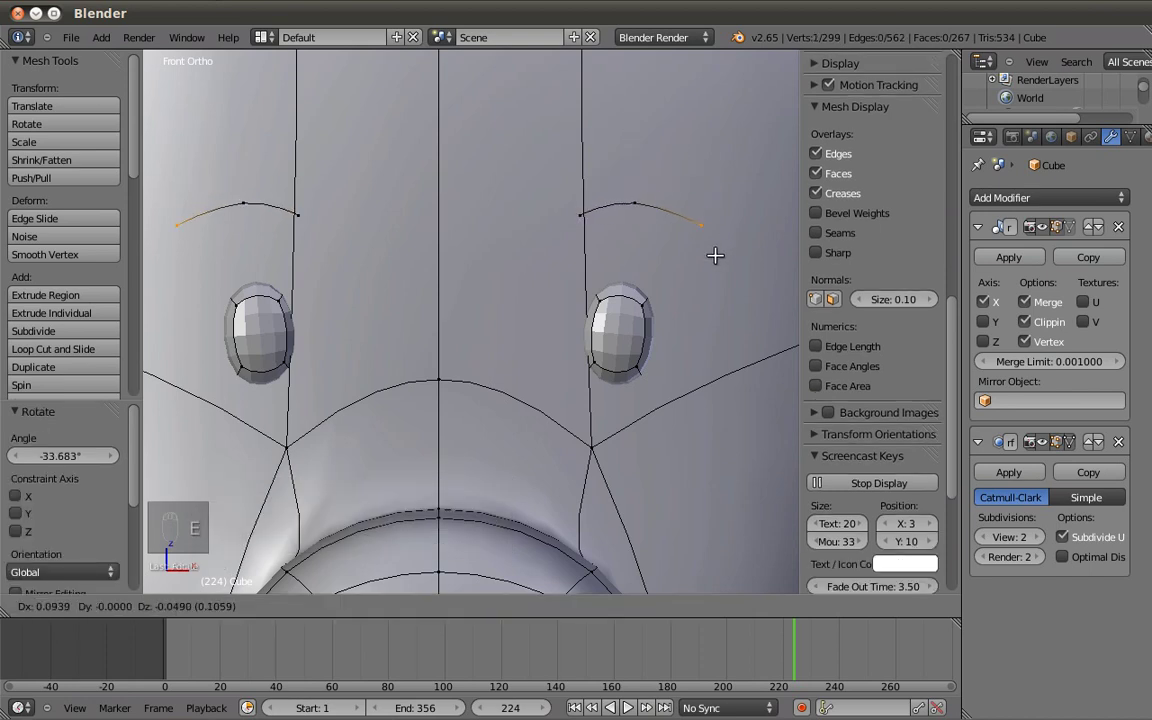
{"action": "left_click", "coordinate": [702, 277]}
{"action": "right_click", "coordinate": [587, 219], "text": "shift"}
{"action": "key", "text": "e"}
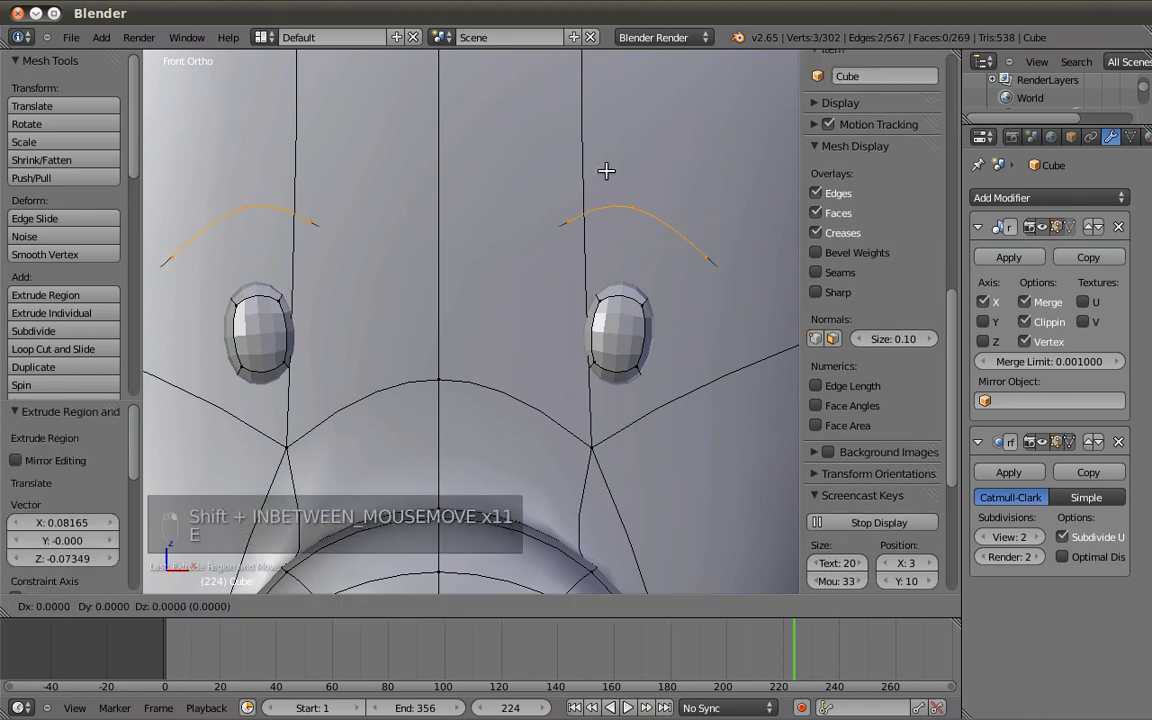
{"action": "left_click", "coordinate": [613, 174]}
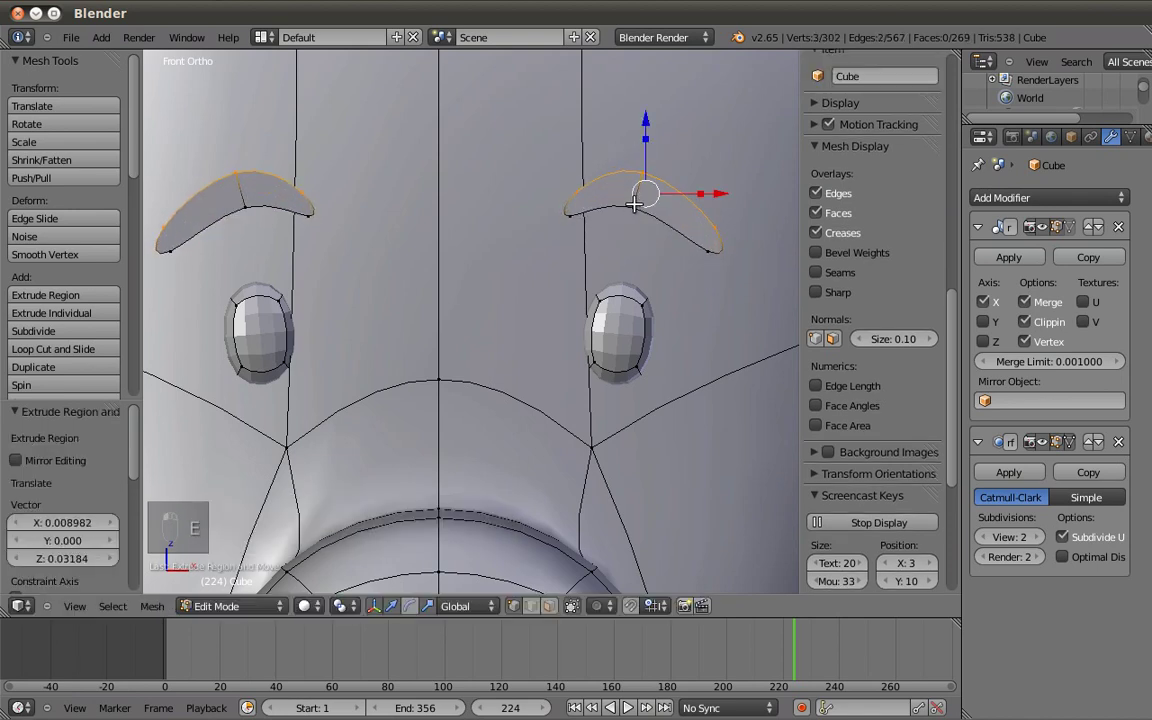
{"action": "key", "text": "g"}
{"action": "left_click", "coordinate": [641, 216]}
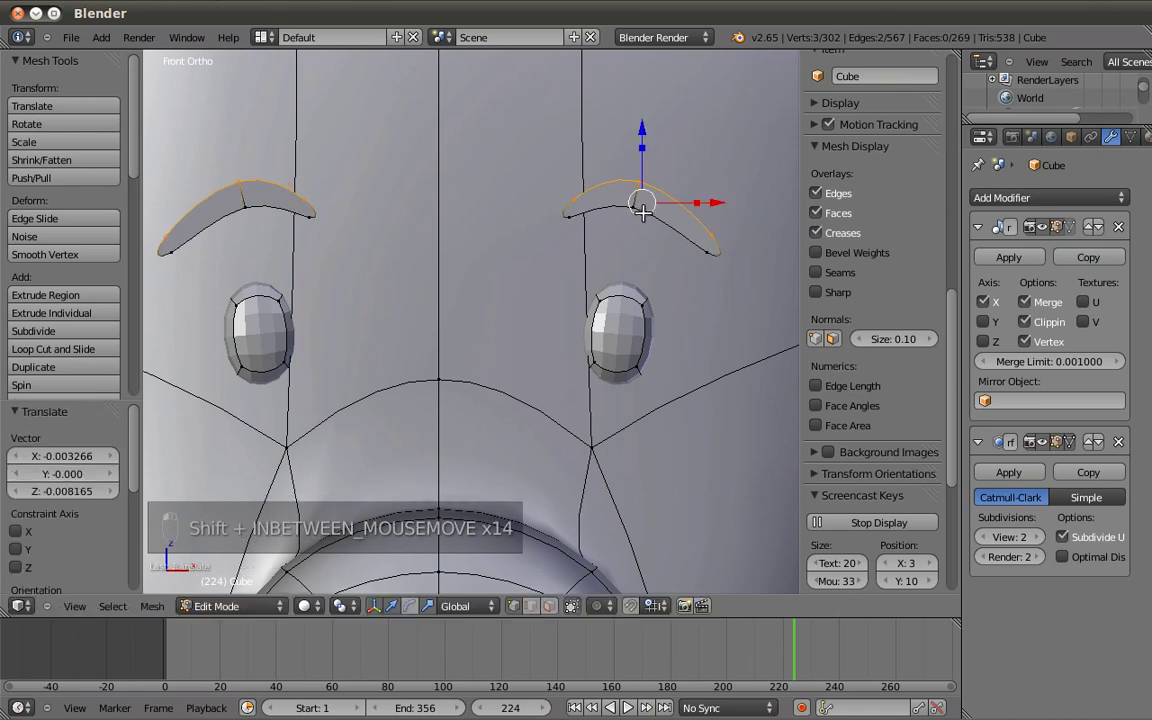
Extrude the eyebrow about 0.02 along Y for thickness and position the whole eyebrow against the head.
{"action": "key", "text": "l"}
{"action": "key", "text": "KP_3"}
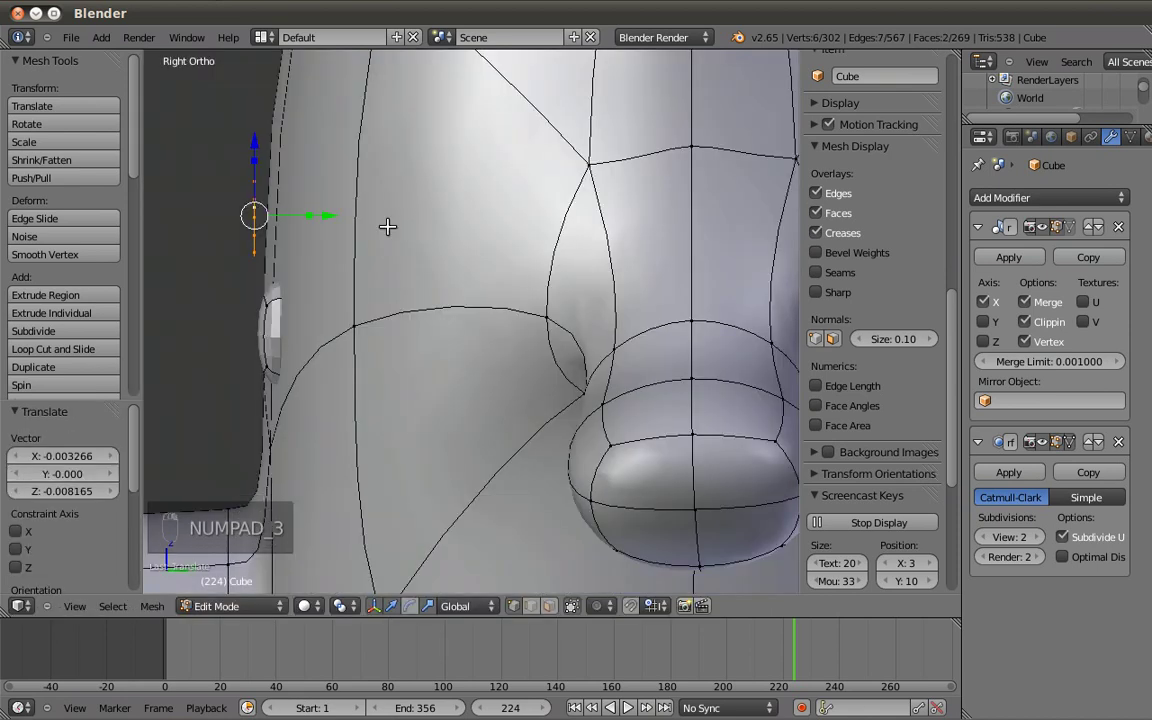
{"action": "key", "text": "e"}
{"action": "left_click", "coordinate": [354, 216]}
{"action": "key", "text": "e"}
{"action": "left_click", "coordinate": [355, 214]}
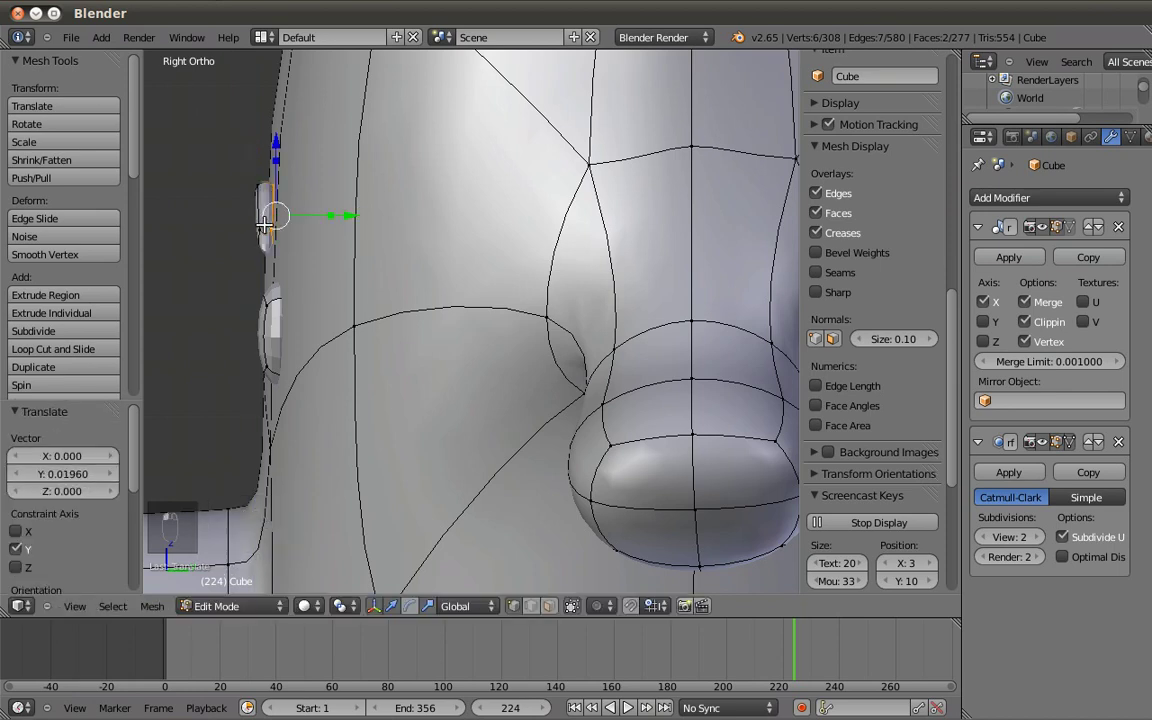
{"action": "key", "text": "l"}
{"action": "left_click_drag", "start_coordinate": [331, 214], "coordinate": [356, 217]}
Return to Object Mode and apply smooth shading to the character.
{"action": "key", "text": "KP_1"}
{"action": "key", "text": "Tab"}
{"action": "scroll", "coordinate": [520, 269], "scroll_direction": "down", "scroll_amount": 6}
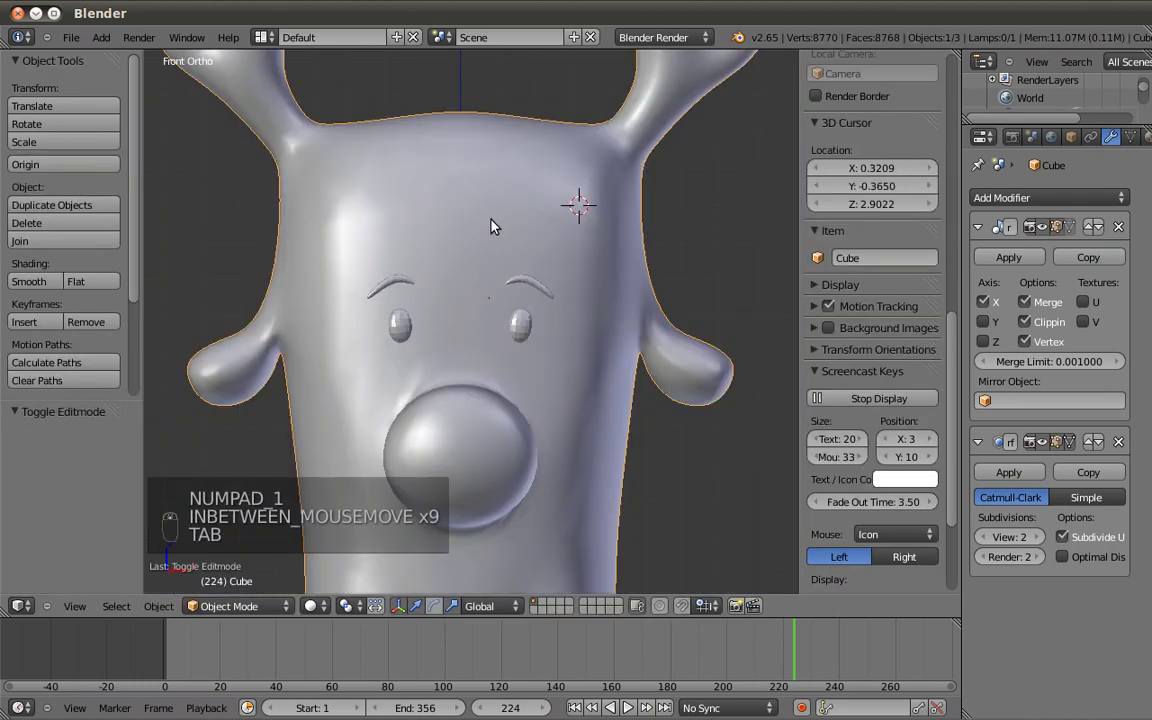
{"action": "middle_click_drag", "start_coordinate": [489, 331], "coordinate": [496, 239], "text": "shift"}
{"action": "scroll", "coordinate": [385, 271], "scroll_direction": "down", "scroll_amount": 3}
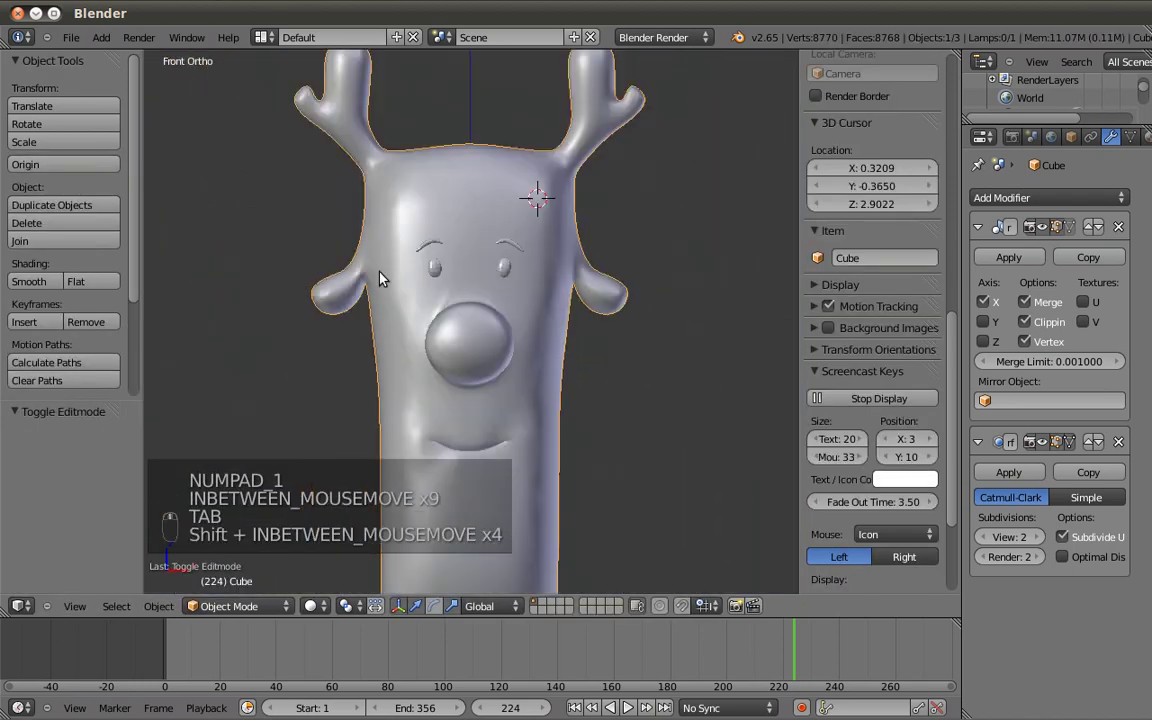
{"action": "left_click", "coordinate": [29, 285]}
Select the entire mesh in Edit Mode and recalculate its normals.
{"action": "mouse_move", "coordinate": [474, 296]}
{"action": "middle_mouse_down", "text": "shift"}
{"action": "mouse_move", "coordinate": [467, 256]}
{"action": "mouse_move", "coordinate": [558, 288]}
{"action": "middle_mouse_up", "text": "shift"}
{"action": "scroll", "coordinate": [506, 203], "scroll_direction": "up", "scroll_amount": 3}
{"action": "key", "text": "Tab"}
{"action": "scroll", "coordinate": [525, 230], "scroll_direction": "up", "scroll_amount": 2}
{"action": "key", "text": "a"}
{"action": "key", "text": "a"}
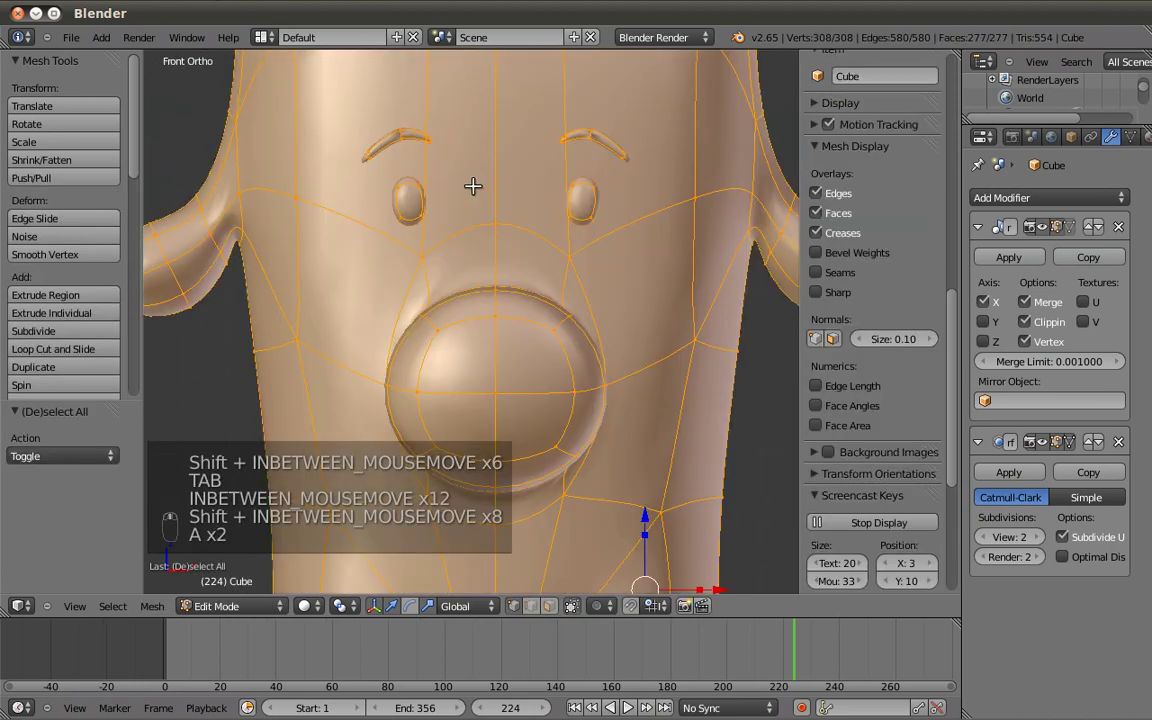
{"action": "scroll", "coordinate": [68, 300], "scroll_direction": "down", "scroll_amount": 5}
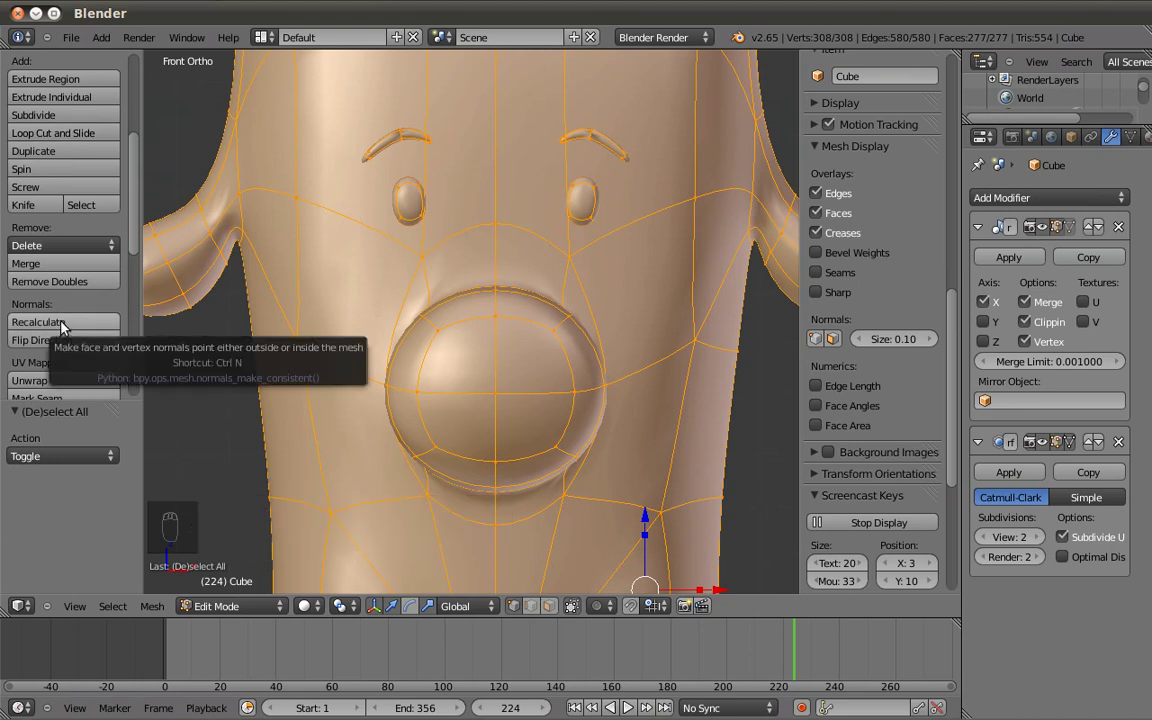
{"action": "left_click", "coordinate": [60, 324]}
Inspect the face in wireframe and solid display, then the whole character in perspective.
{"action": "key", "text": "Tab"}
{"action": "key", "text": "z"}
{"action": "scroll", "coordinate": [537, 265], "scroll_direction": "down", "scroll_amount": 5}
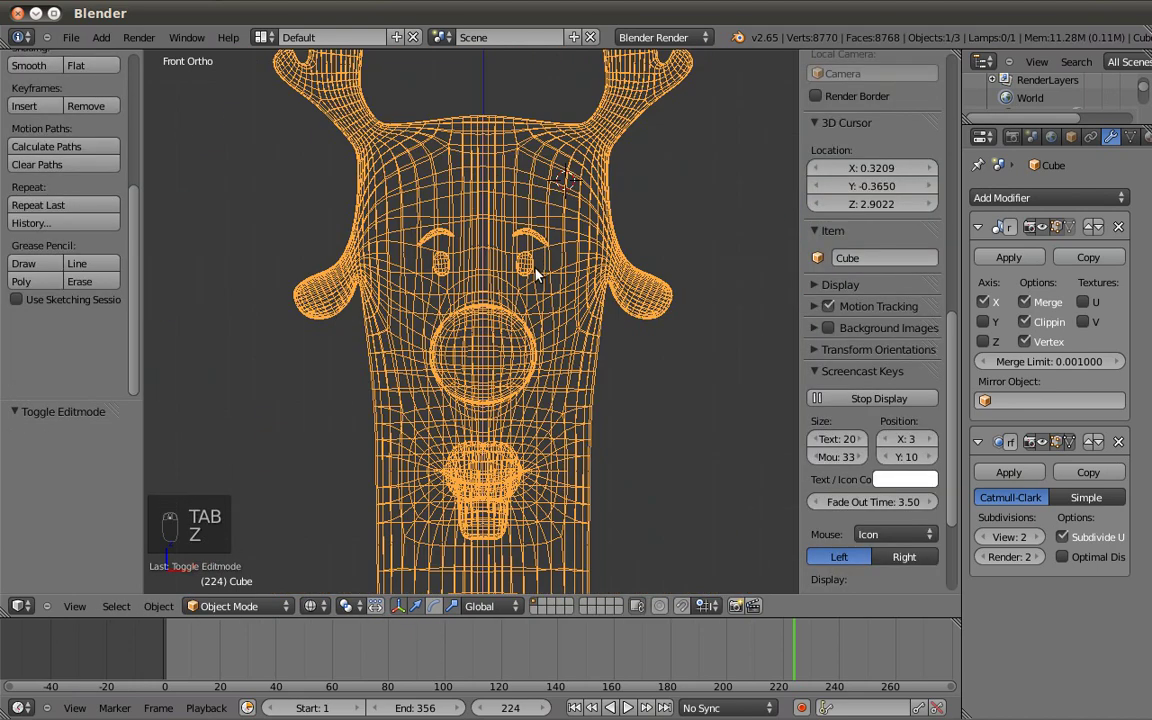
{"action": "key", "text": "z"}
{"action": "middle_click_drag", "start_coordinate": [533, 341], "coordinate": [522, 250], "text": "shift"}
{"action": "middle_click_drag", "start_coordinate": [555, 324], "coordinate": [573, 260]}
{"action": "key", "text": "KP_1"}
{"action": "key", "text": "KP_5"}
{"action": "scroll", "coordinate": [504, 265], "scroll_direction": "up", "scroll_amount": 2}
Assign a new material to the body mesh without the eyes and eyebrows, with a light orange-brown diffuse color.
{"action": "key", "text": "Tab"}
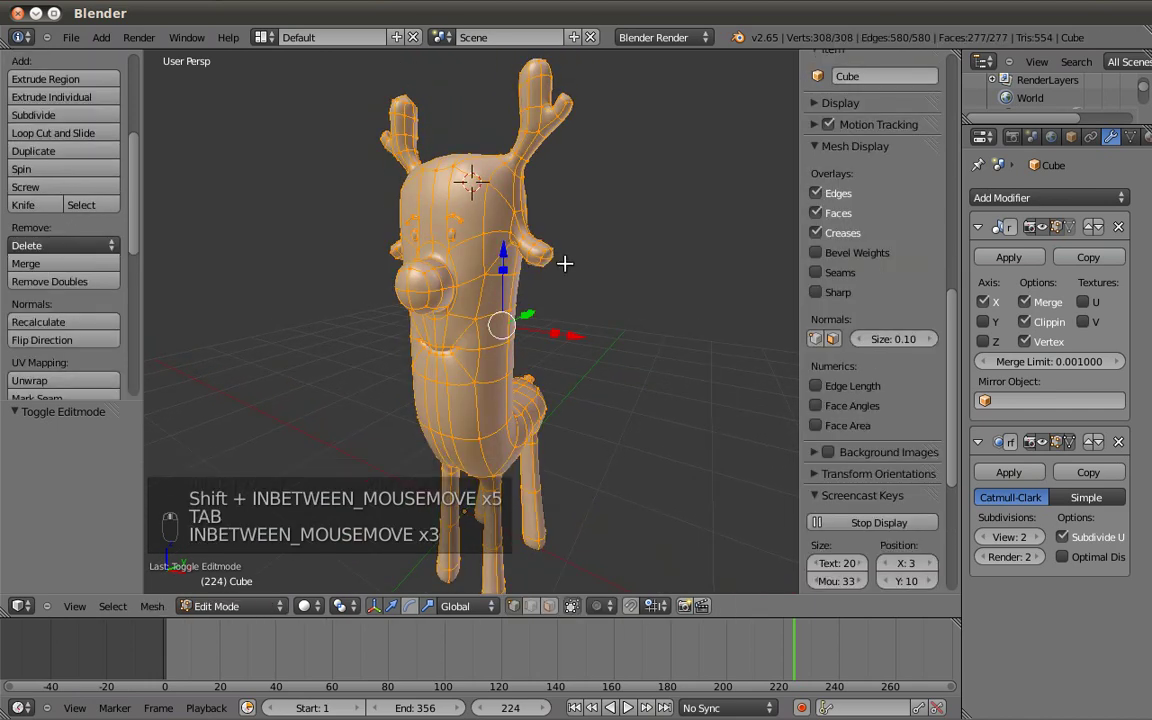
{"action": "key", "text": "a"}
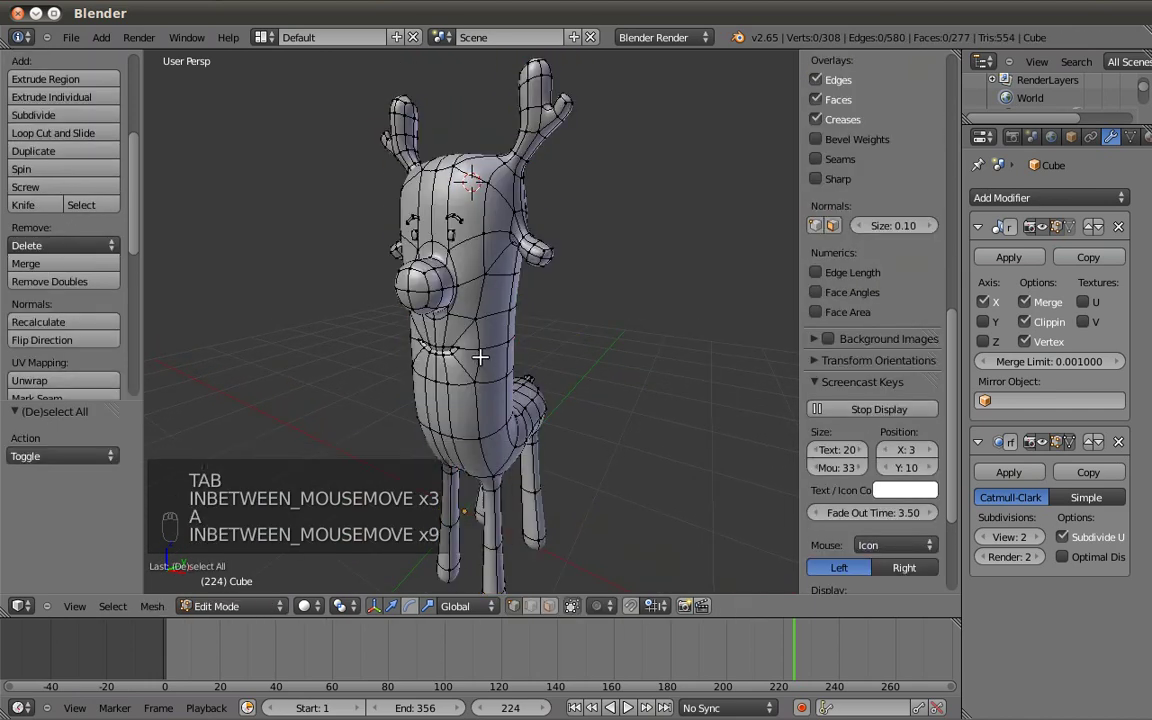
{"action": "key", "text": "l"}
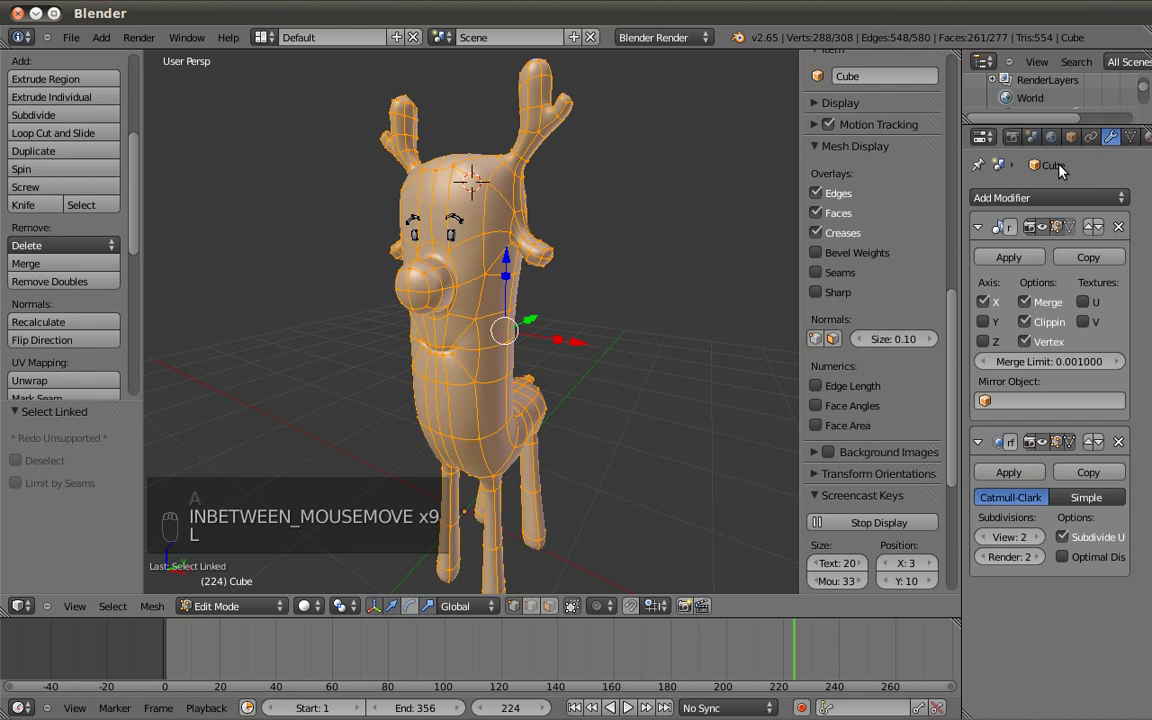
{"action": "left_click", "coordinate": [1086, 137]}
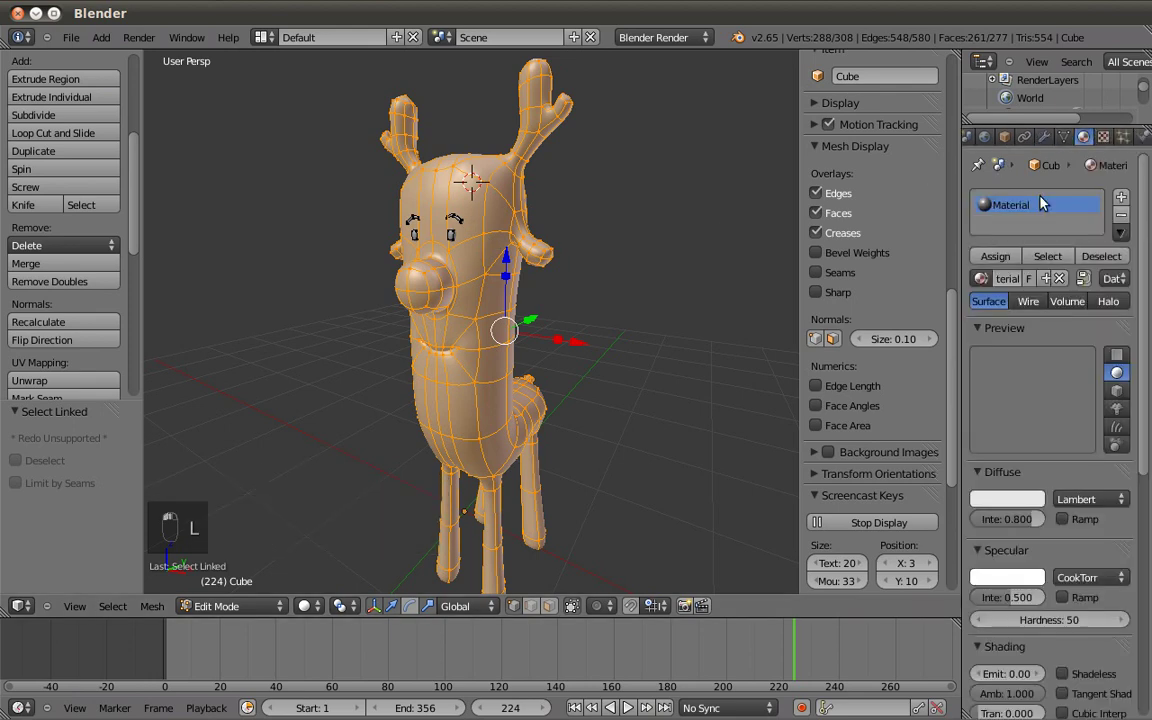
{"action": "left_click", "coordinate": [1121, 197]}
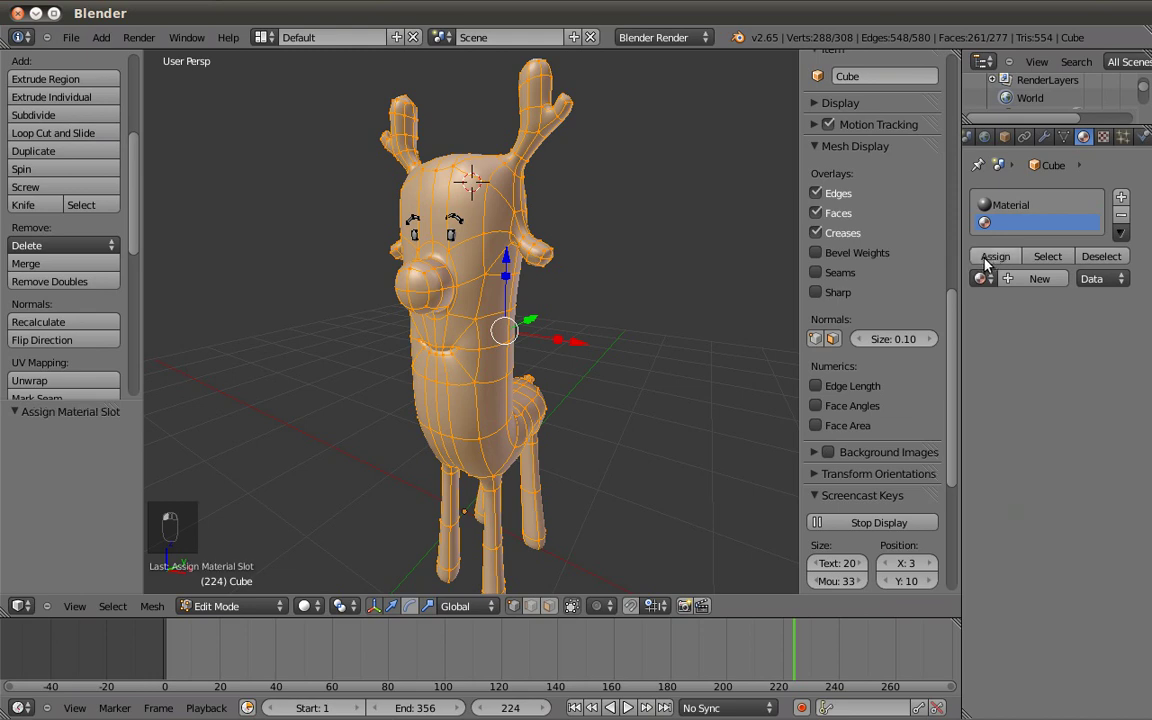
{"action": "left_click", "coordinate": [984, 278]}
{"action": "left_click", "coordinate": [1038, 278]}
{"action": "left_click", "coordinate": [1007, 498]}
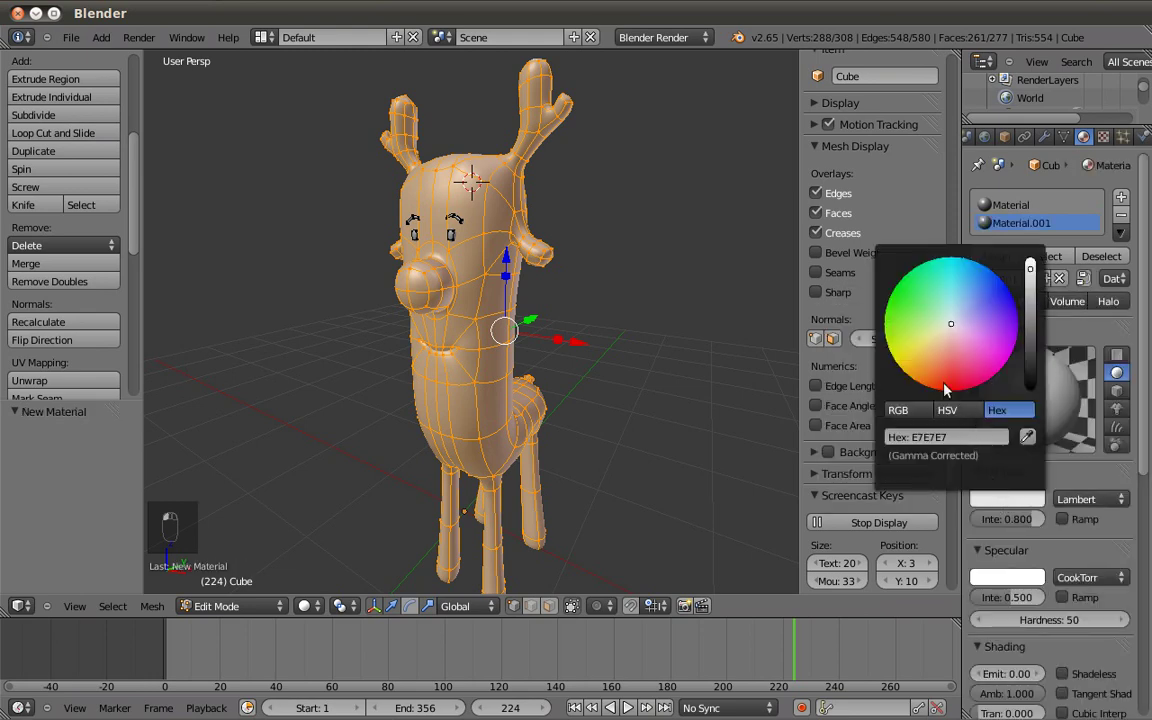
{"action": "left_click", "coordinate": [930, 381]}
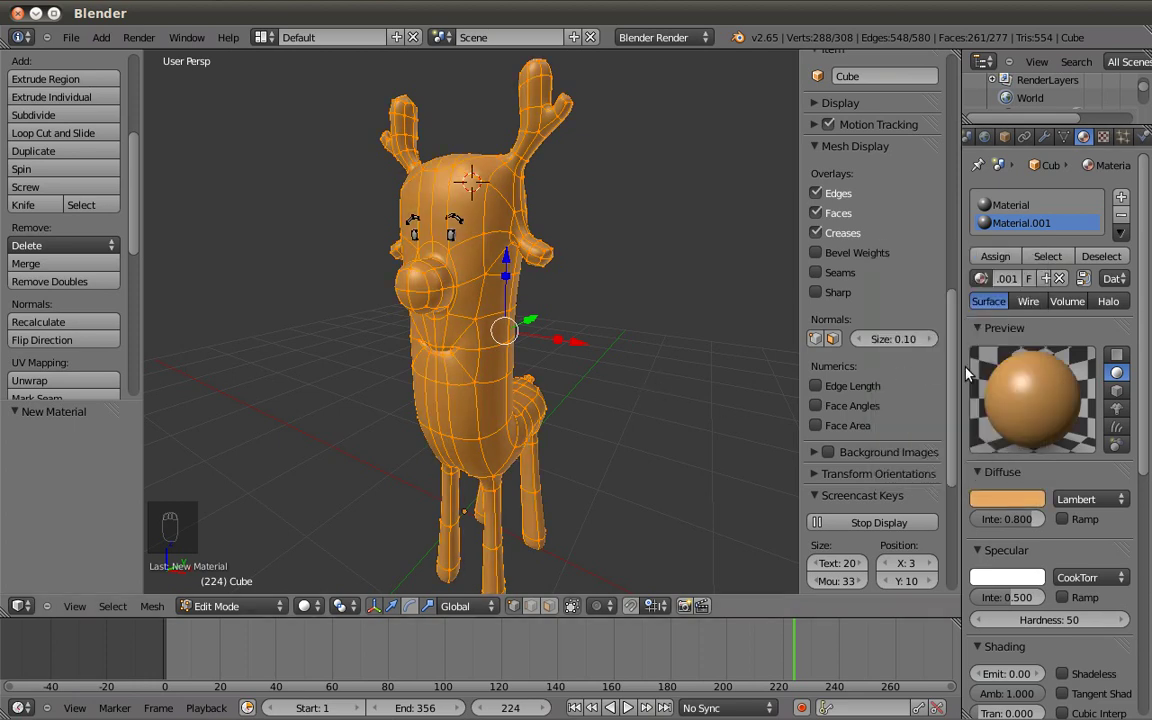
Change the body material's diffuse color to a golden yellow.
{"action": "left_click", "coordinate": [991, 505]}
{"action": "left_click_drag", "start_coordinate": [909, 378], "coordinate": [914, 385]}
{"action": "key", "text": "z"}
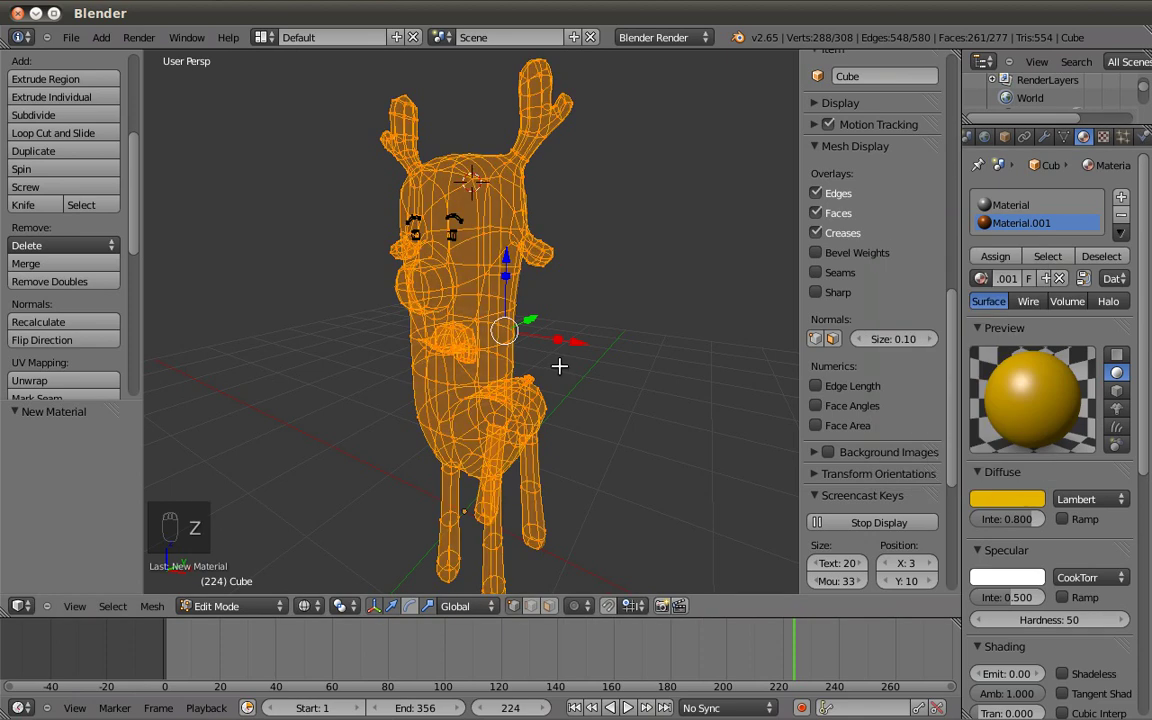
Set the first material's diffuse color to near black and return to Object Mode with solid display.
{"action": "left_click", "coordinate": [1012, 205]}
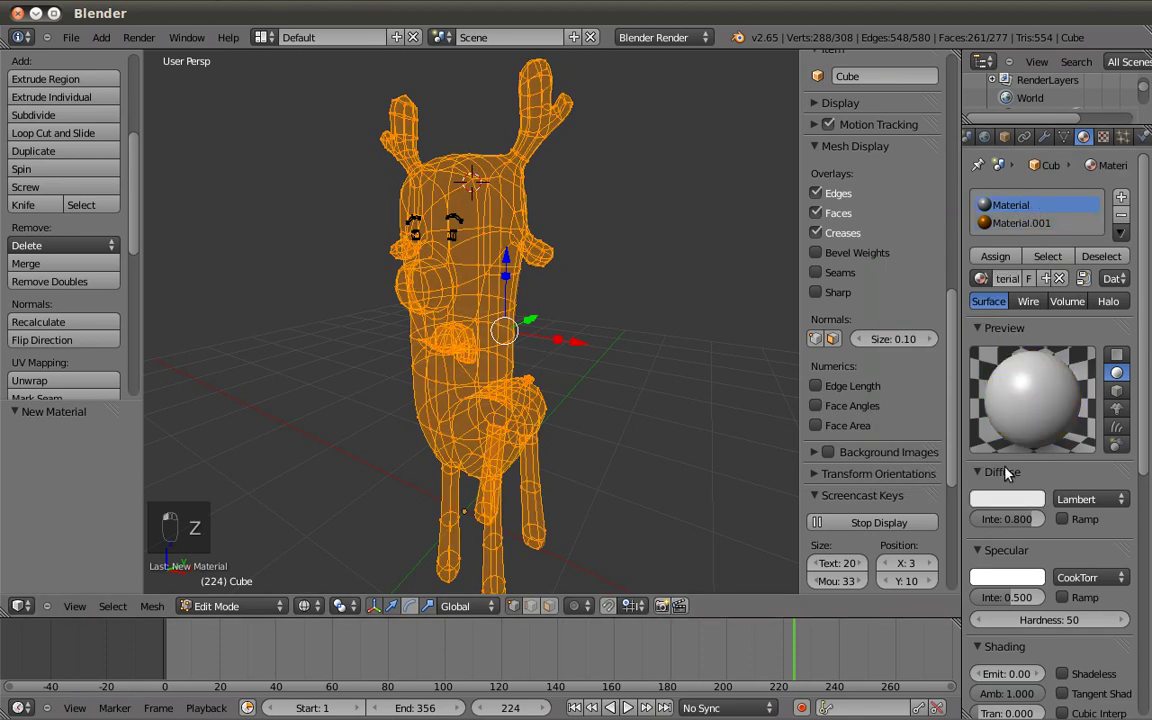
{"action": "left_click", "coordinate": [1007, 501]}
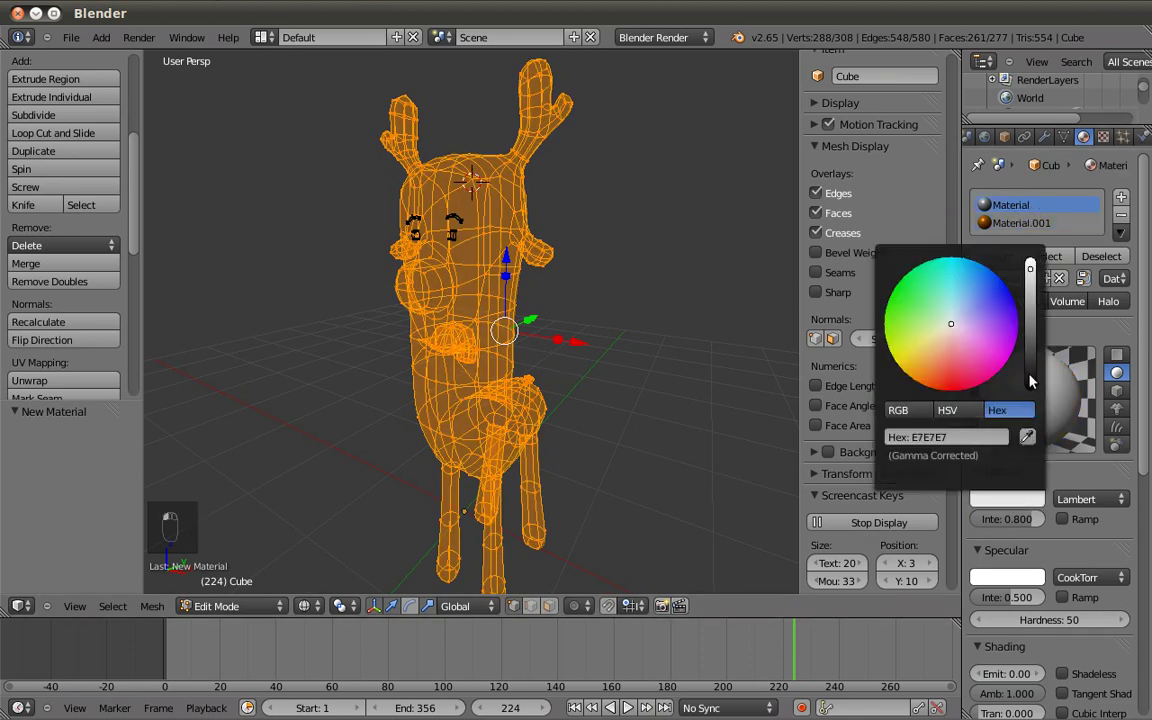
{"action": "left_click", "coordinate": [1031, 381]}
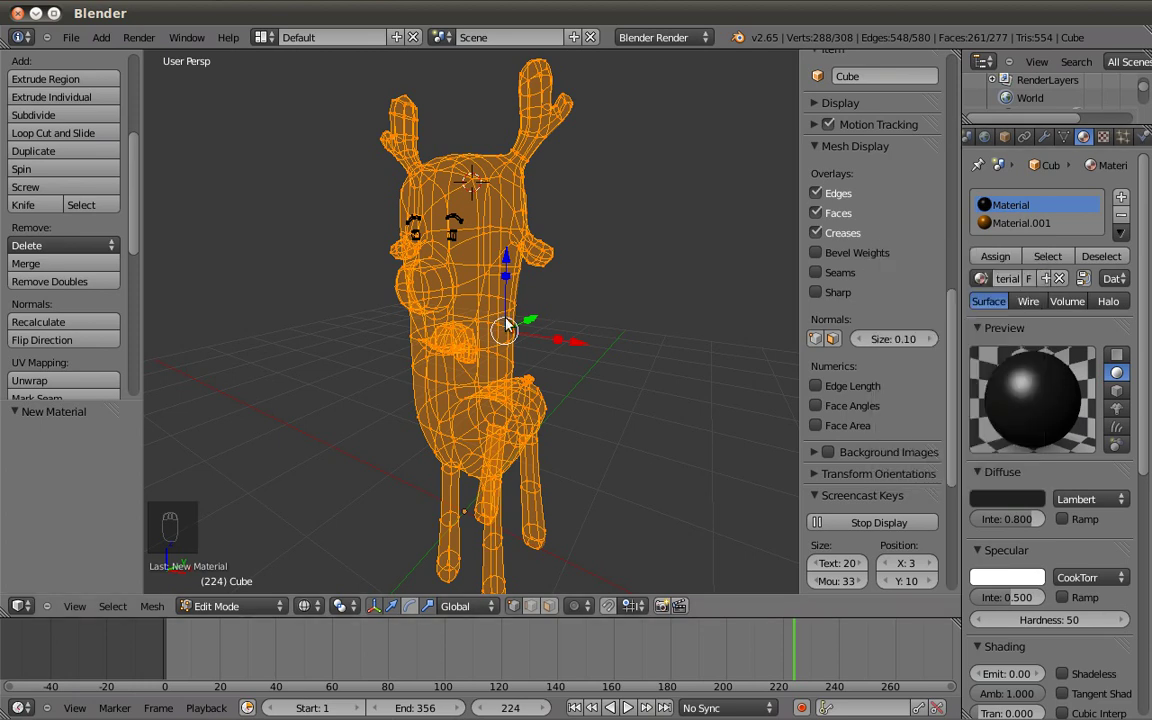
{"action": "key", "text": "Tab"}
{"action": "key", "text": "z"}
{"action": "key", "text": "KP_1"}
{"action": "middle_click_drag", "start_coordinate": [509, 310], "coordinate": [490, 336]}
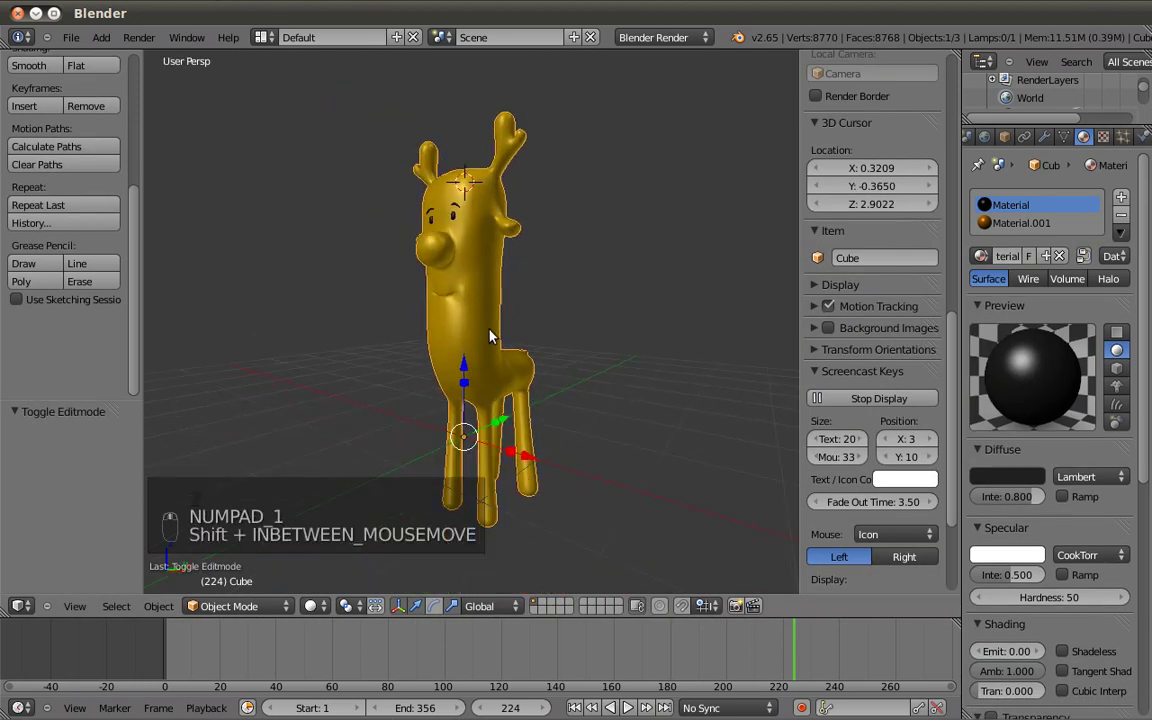
Add a cube mesh as a separate object in front orthographic view.
{"action": "key", "text": "KP_1"}
{"action": "key", "text": "KP_5"}
{"action": "scroll", "coordinate": [519, 384], "scroll_direction": "up", "scroll_amount": 2}
{"action": "middle_click_drag", "start_coordinate": [519, 384], "coordinate": [545, 368], "text": "shift"}
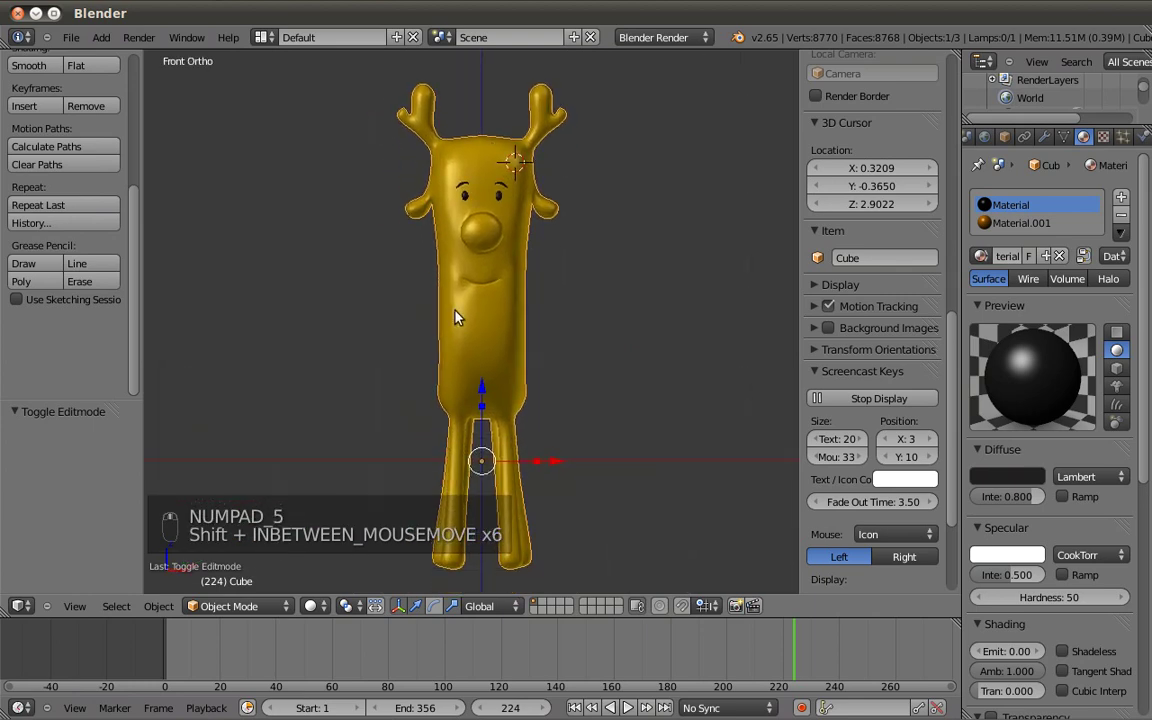
{"action": "key", "text": "shift+a"}
{"action": "mouse_move", "coordinate": [440, 311]}
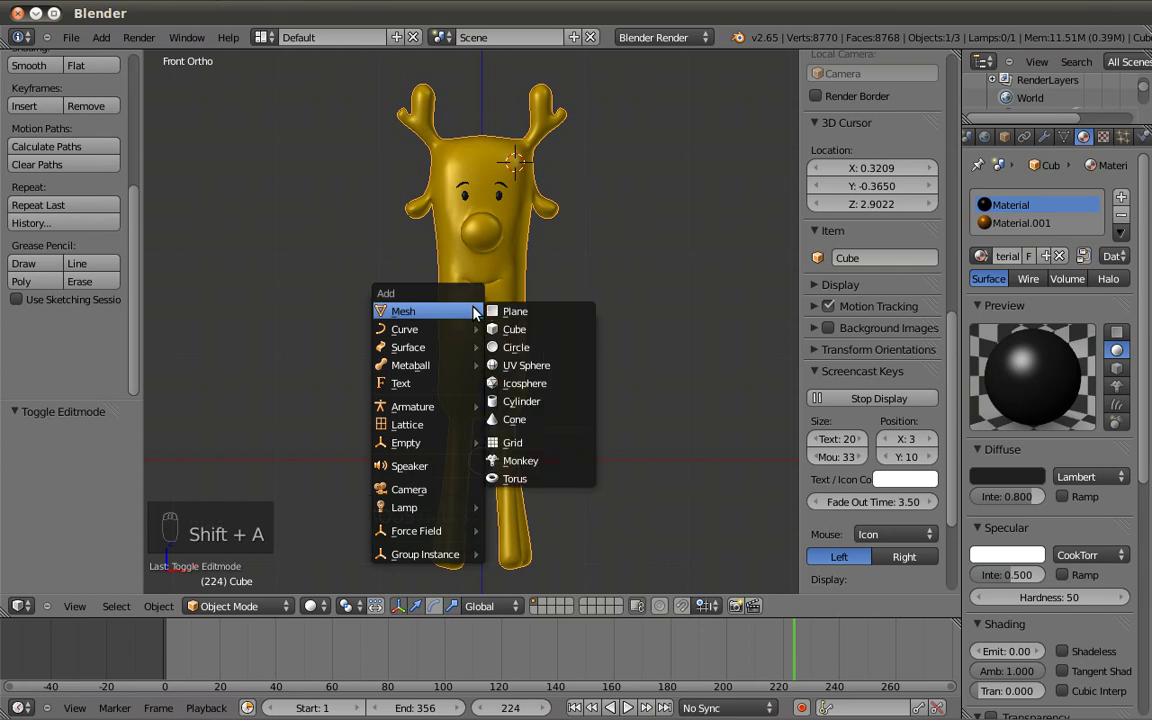
{"action": "left_click", "coordinate": [543, 330]}
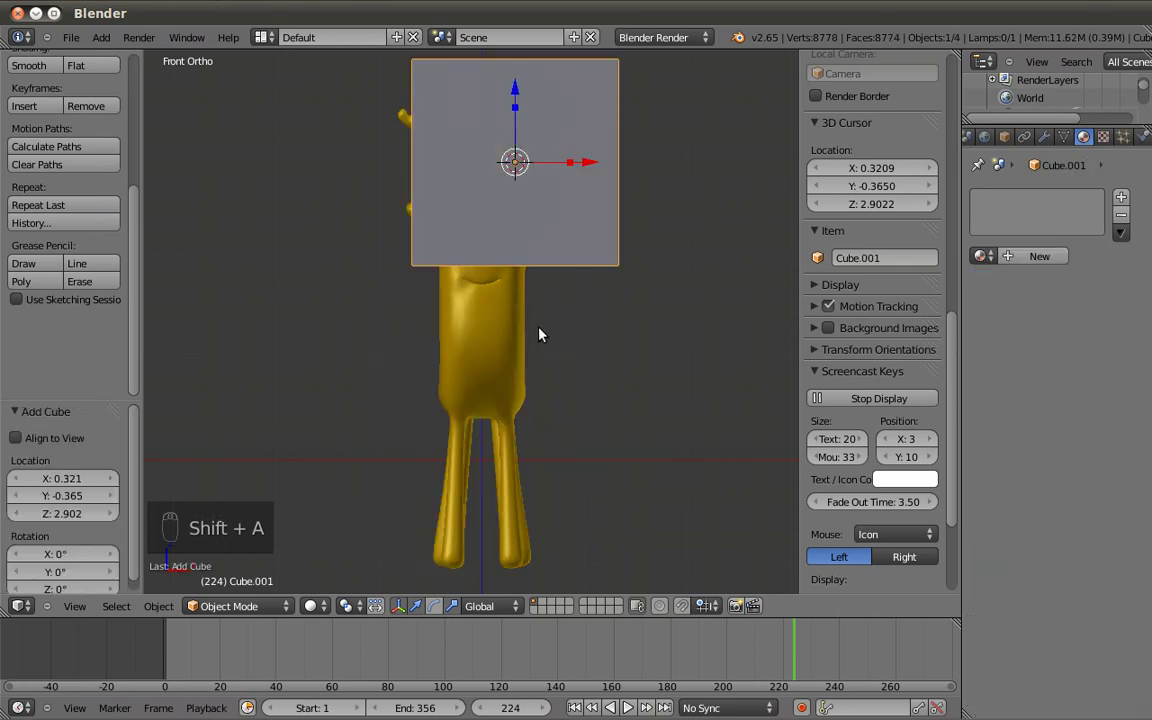
Clear the new cube's location and raise it about 1.006 units along Z to rest on the ground line.
{"action": "scroll", "coordinate": [542, 332], "scroll_direction": "down", "scroll_amount": 3}
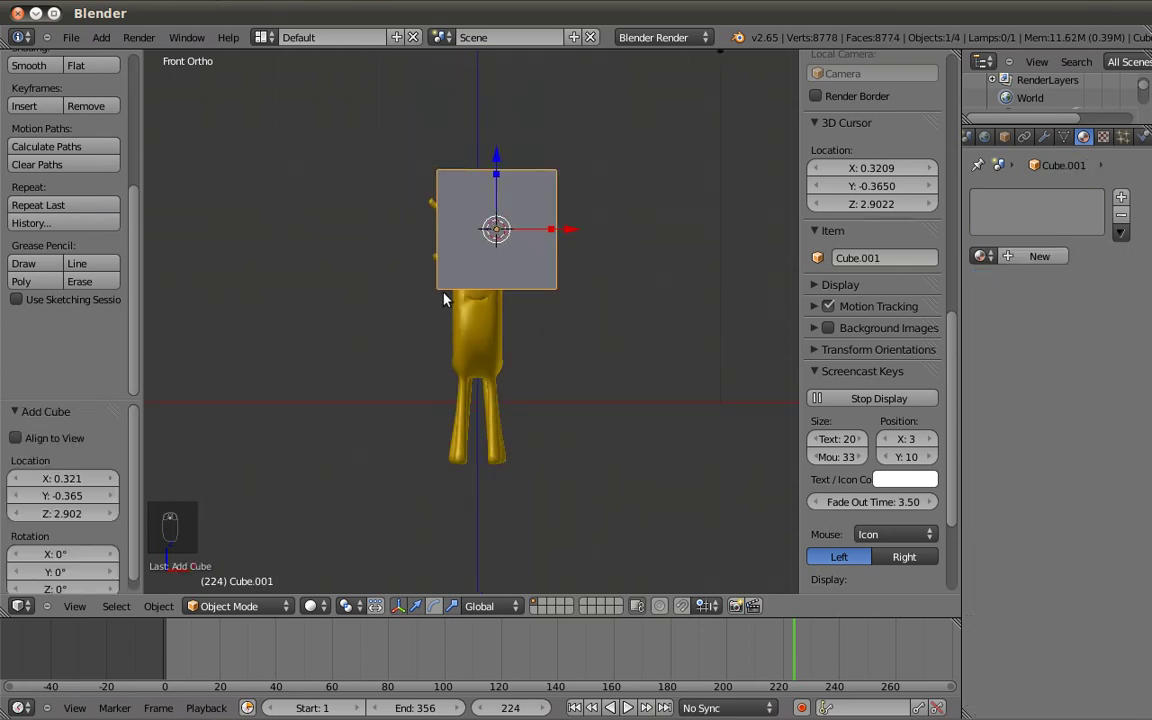
{"action": "left_click", "coordinate": [101, 38]}
{"action": "key", "text": "alt+g"}
{"action": "scroll", "coordinate": [550, 310], "scroll_direction": "up", "scroll_amount": 2}
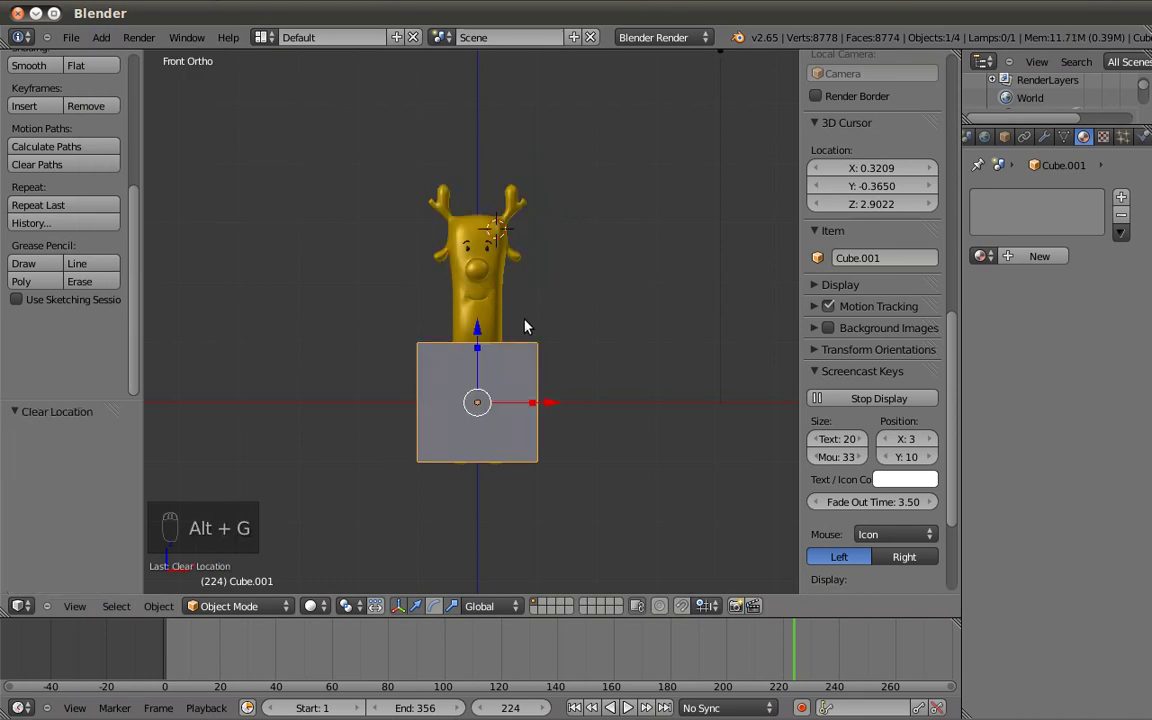
{"action": "key", "text": "z"}
{"action": "left_click_drag", "start_coordinate": [478, 372], "coordinate": [465, 271]}
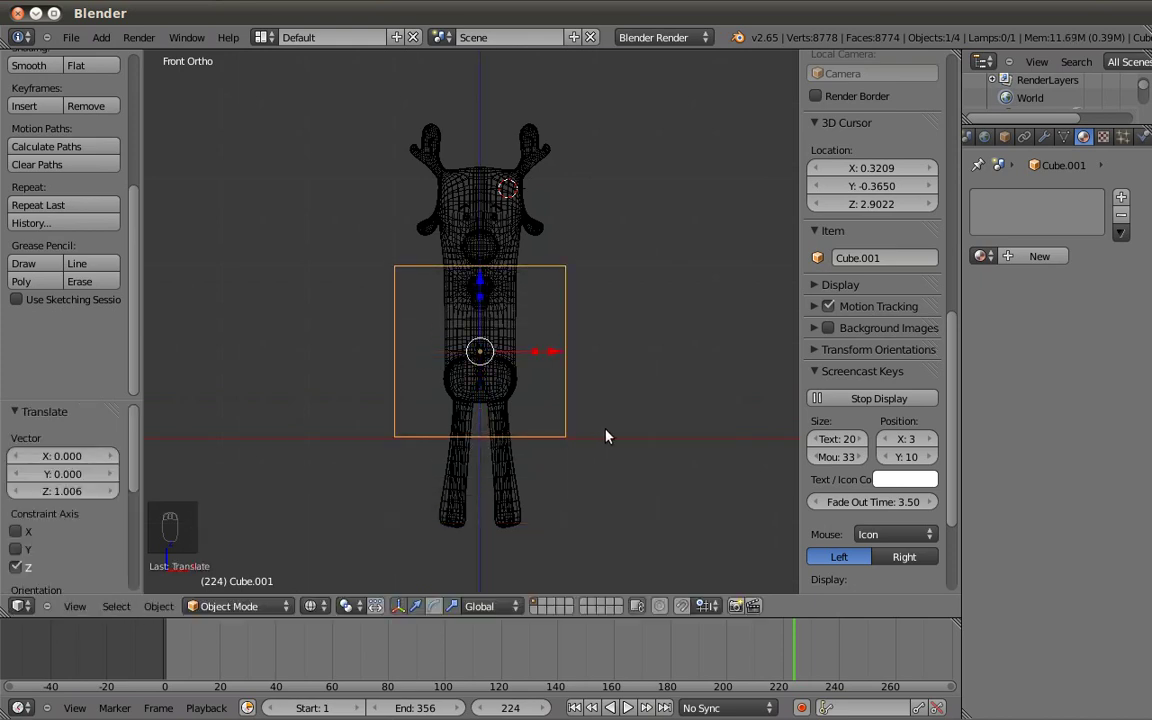
{"action": "key", "text": "z"}
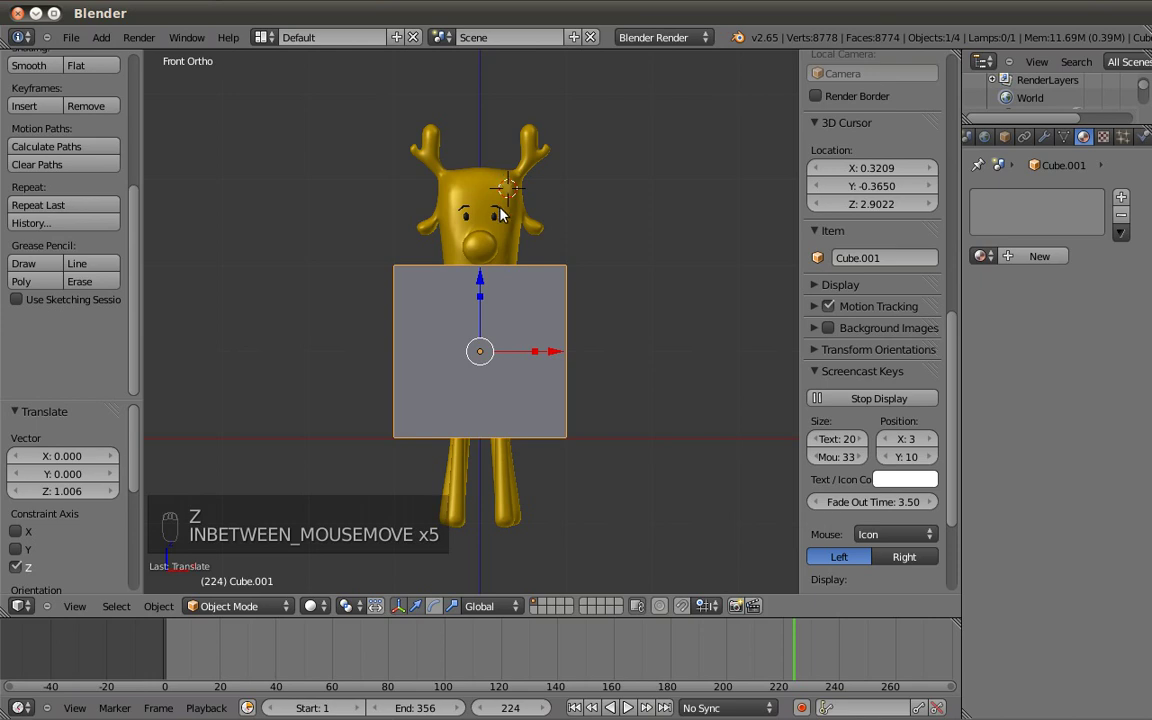
Move the character's entire mesh up about 1.027 units along Z in Edit Mode so the feet meet the ground line.
{"action": "key", "text": "z"}
{"action": "right_click", "coordinate": [425, 224]}
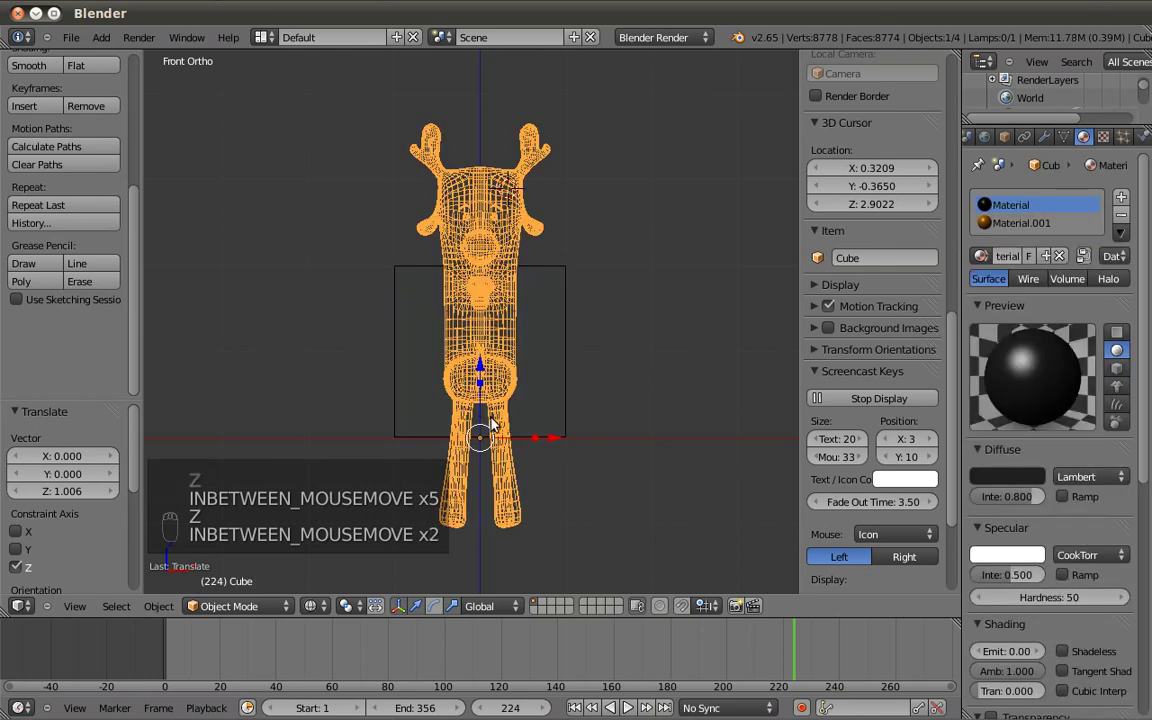
{"action": "key", "text": "Tab"}
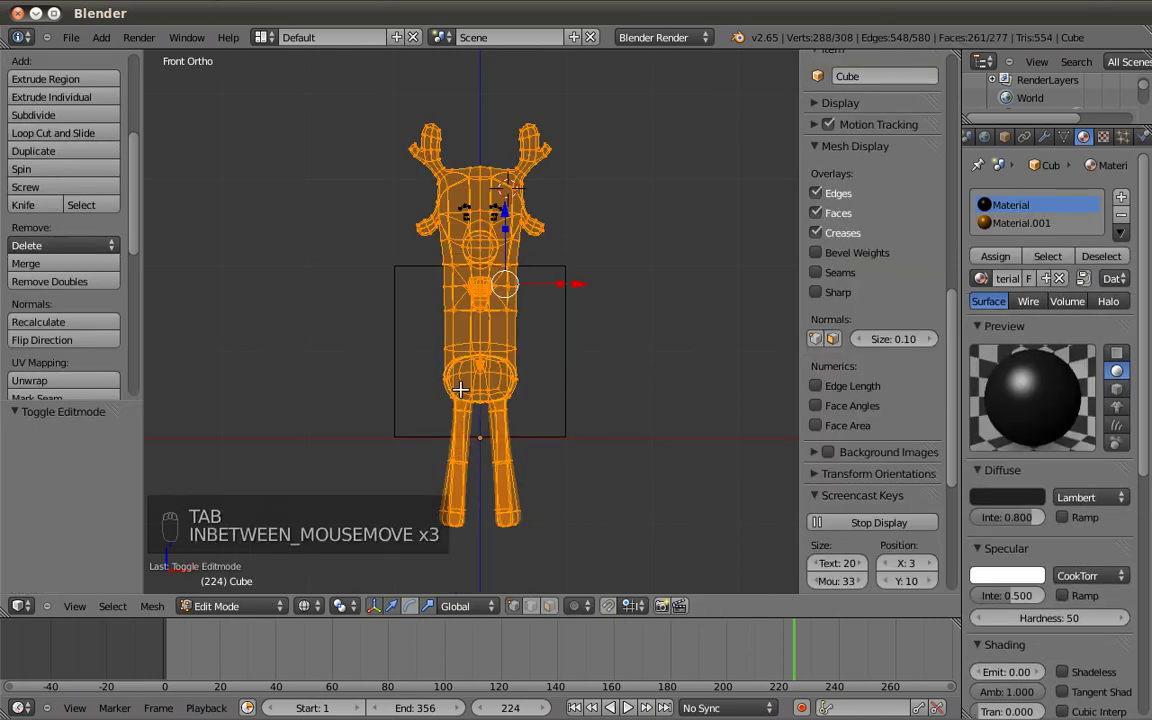
{"action": "key", "text": "a"}
{"action": "key", "text": "a"}
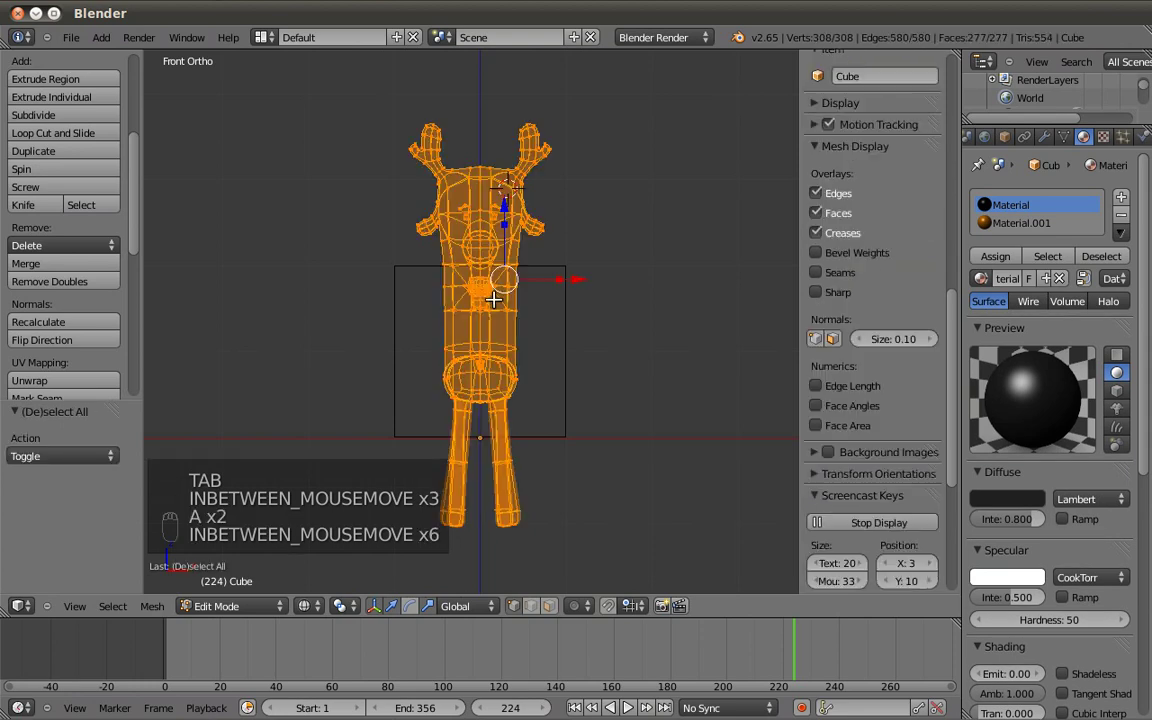
{"action": "key", "text": "g"}
{"action": "key", "text": "z"}
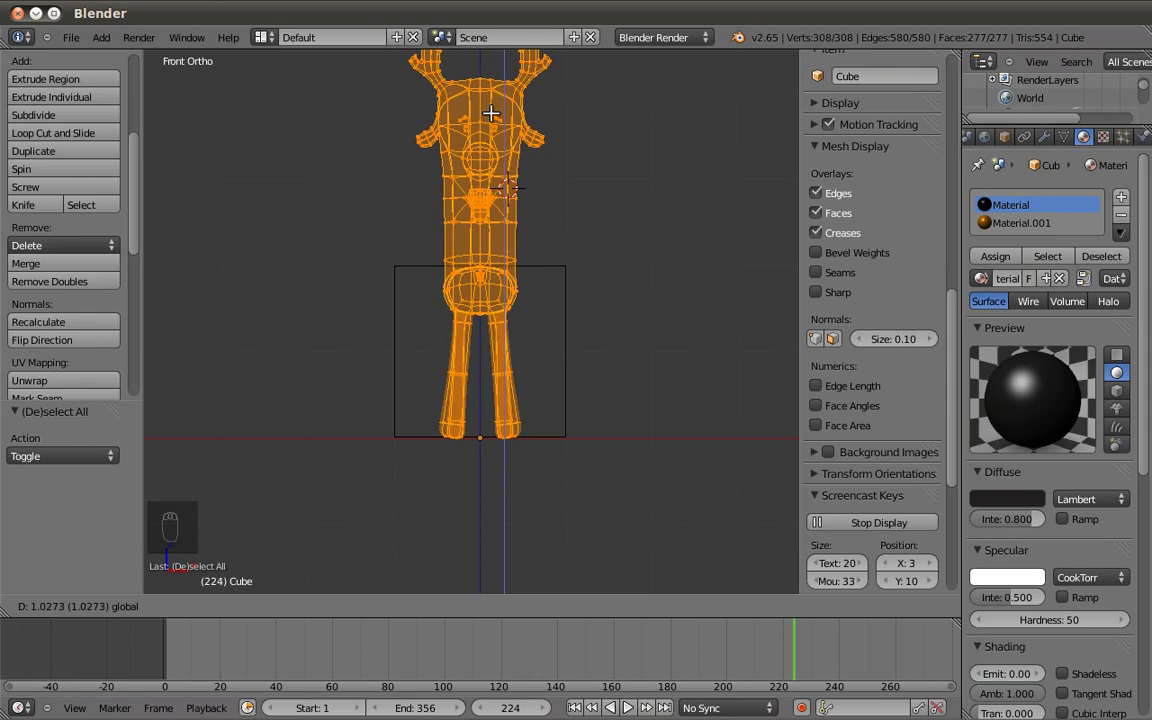
{"action": "left_click", "coordinate": [492, 134]}
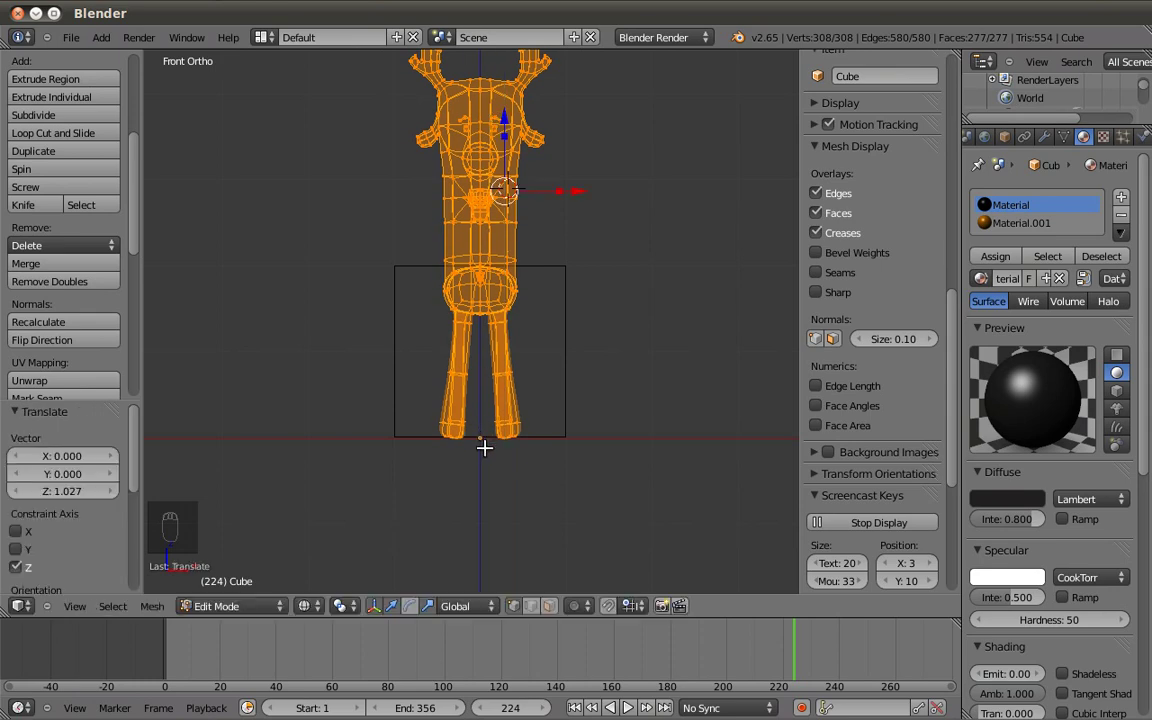
{"action": "key", "text": "Tab"}
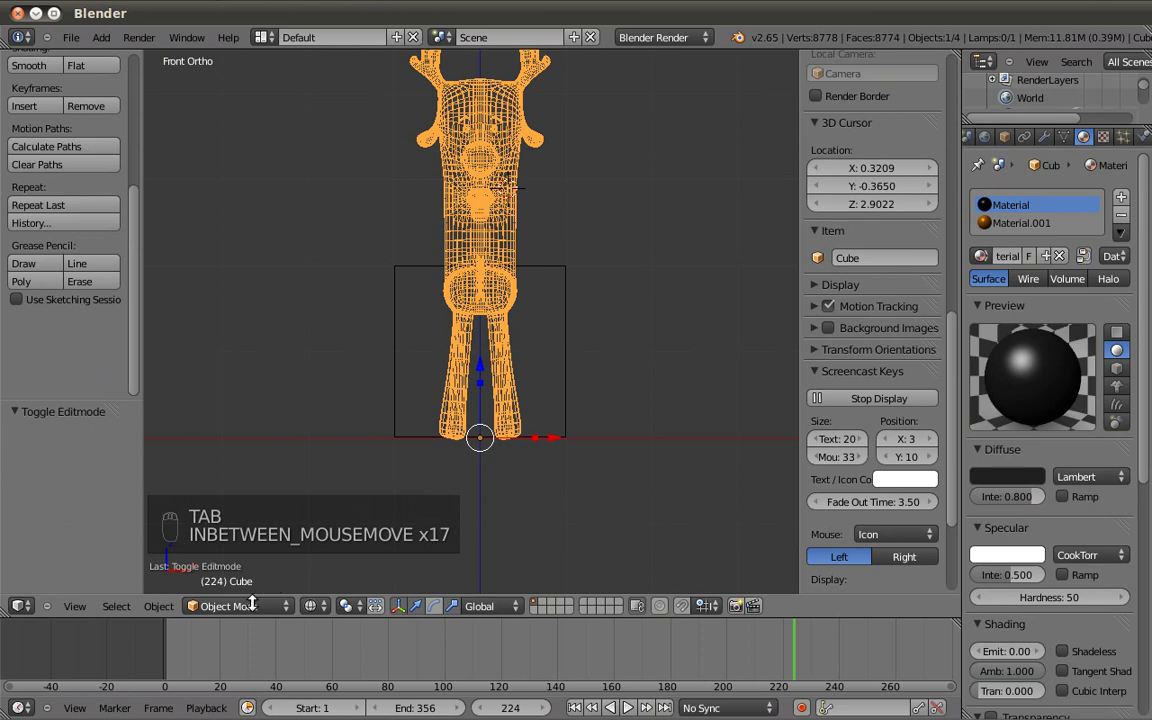
Scale the character down to the reference cube's height, using successive factors of about 0.443, 0.972 and 0.981.
{"action": "middle_click_drag", "start_coordinate": [462, 412], "coordinate": [490, 422], "text": "shift"}
{"action": "key", "text": "s"}
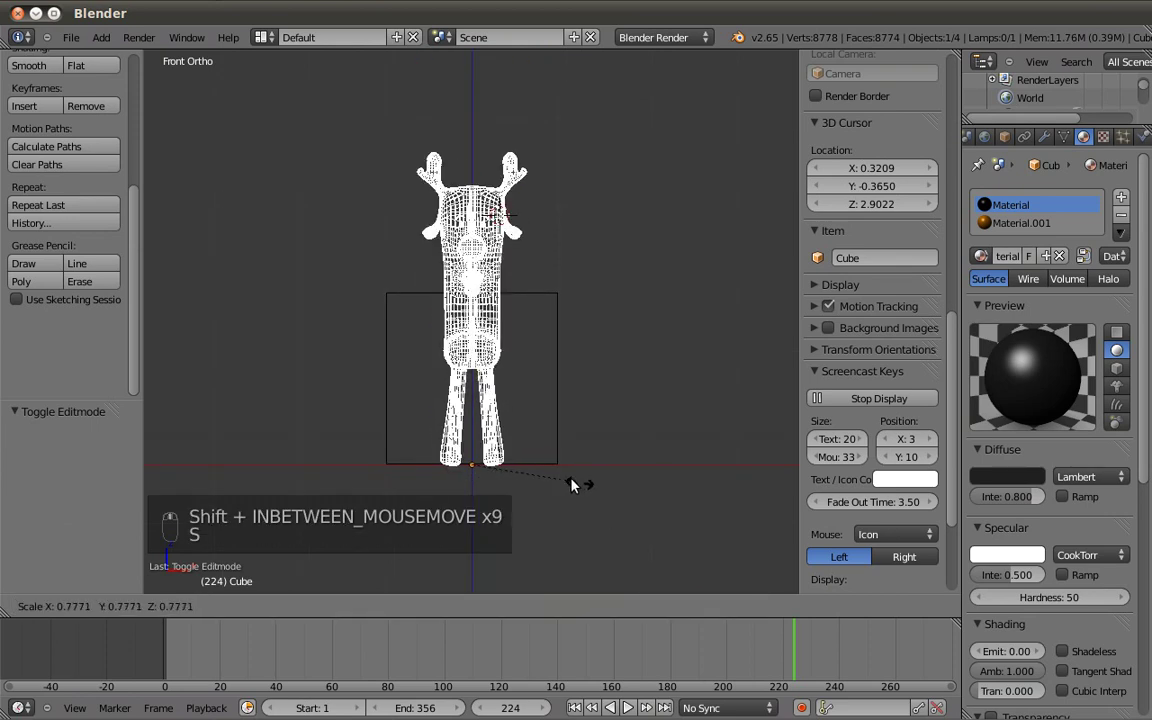
{"action": "left_click", "coordinate": [527, 471]}
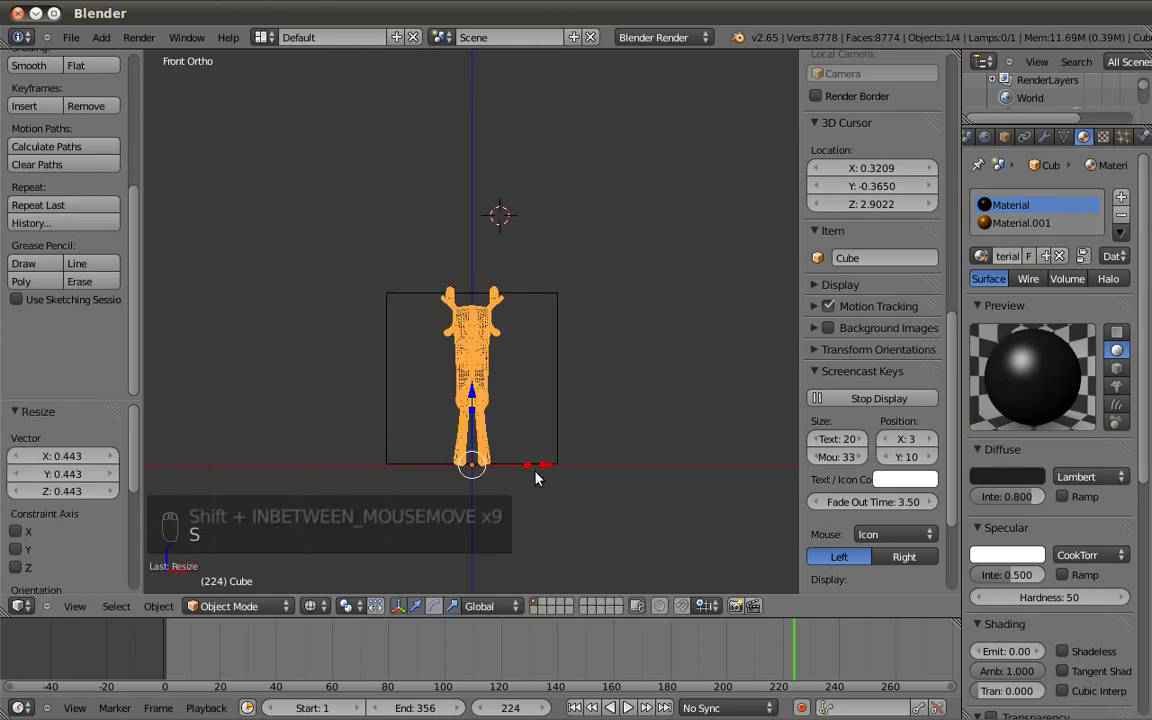
{"action": "key", "text": "s"}
{"action": "left_click", "coordinate": [568, 388]}
{"action": "key", "text": "s"}
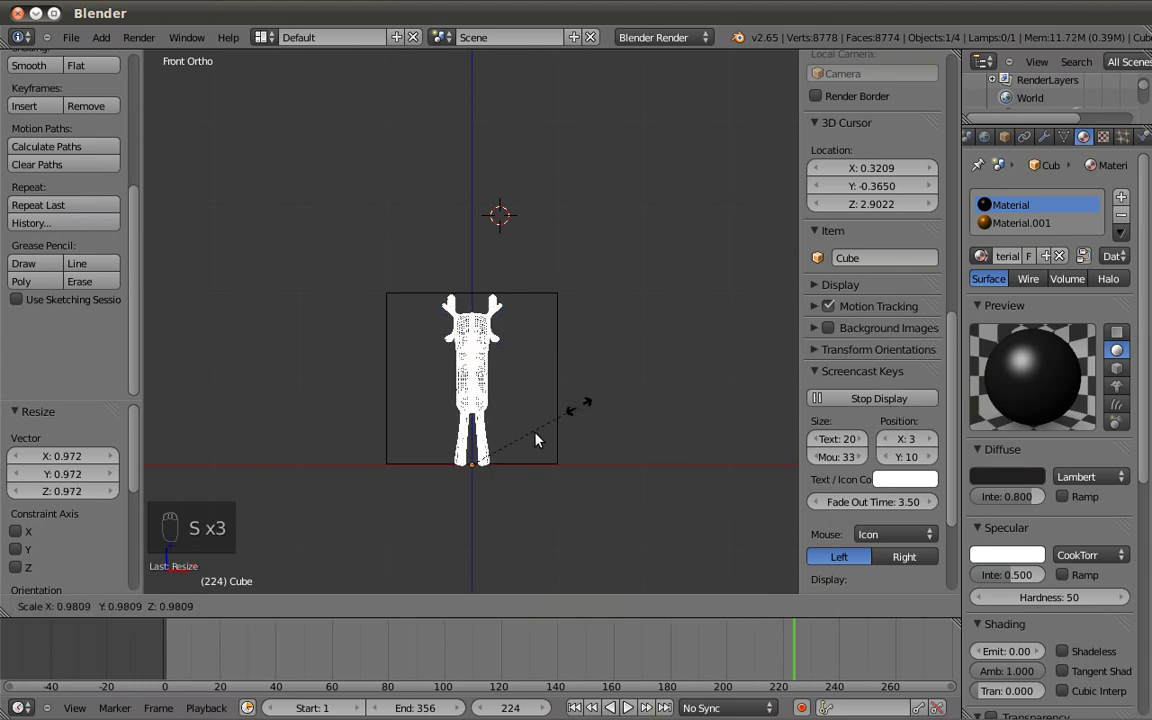
{"action": "left_click", "coordinate": [583, 410]}
Apply the character's scale and enable Optimal Display on its subdivision surface modifier.
{"action": "left_click", "coordinate": [159, 607]}
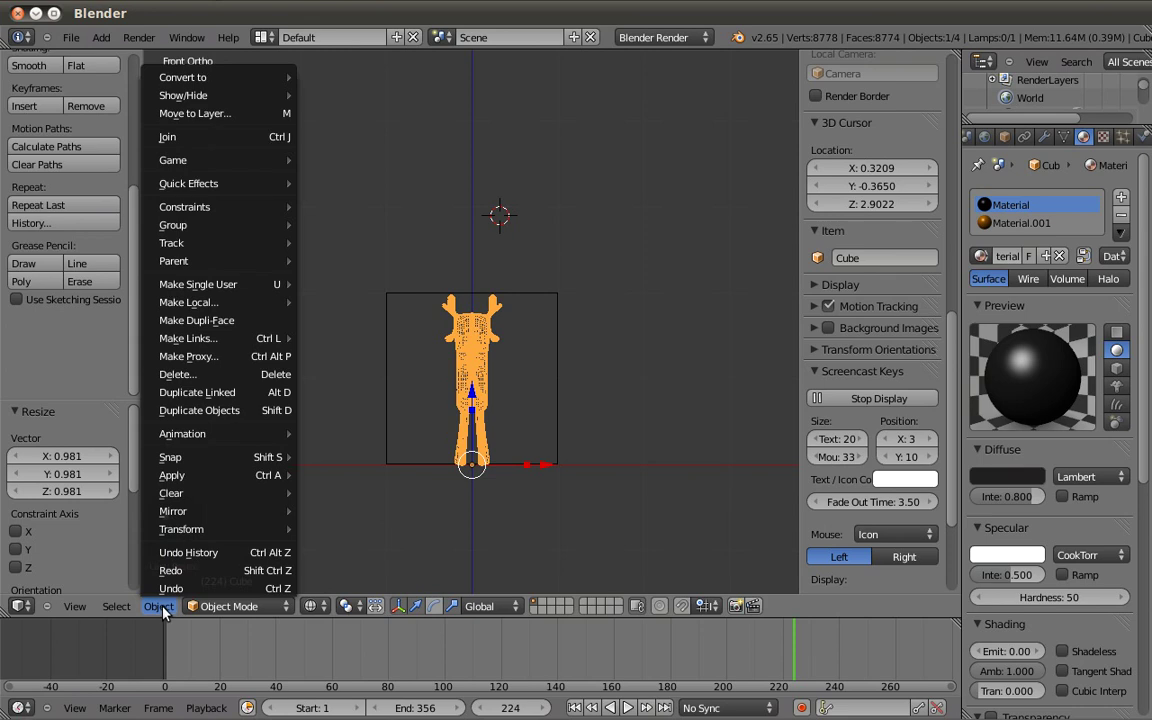
{"action": "mouse_move", "coordinate": [181, 477]}
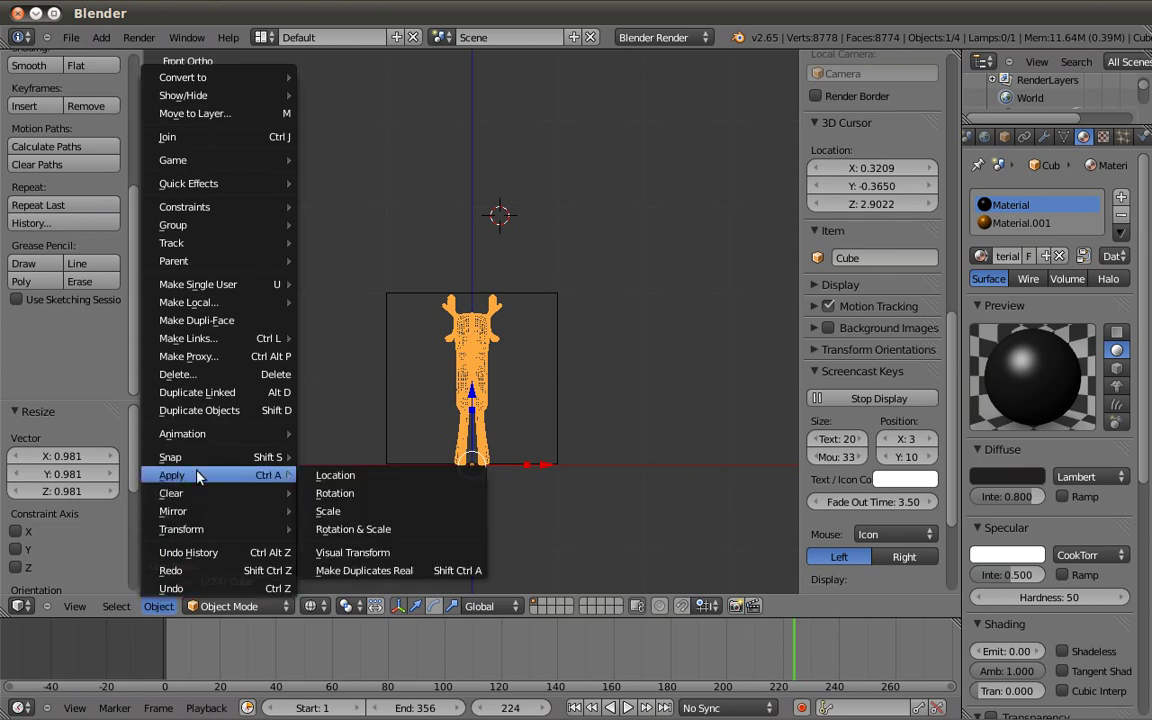
{"action": "left_click", "coordinate": [347, 514]}
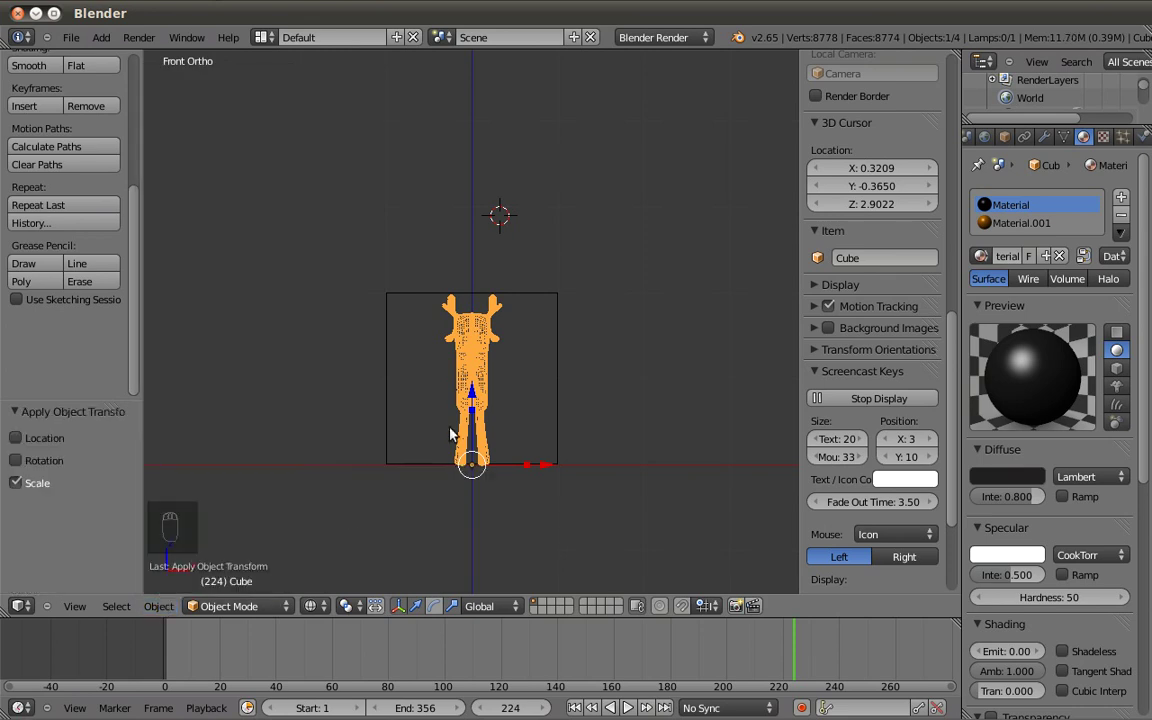
{"action": "left_click", "coordinate": [1045, 137]}
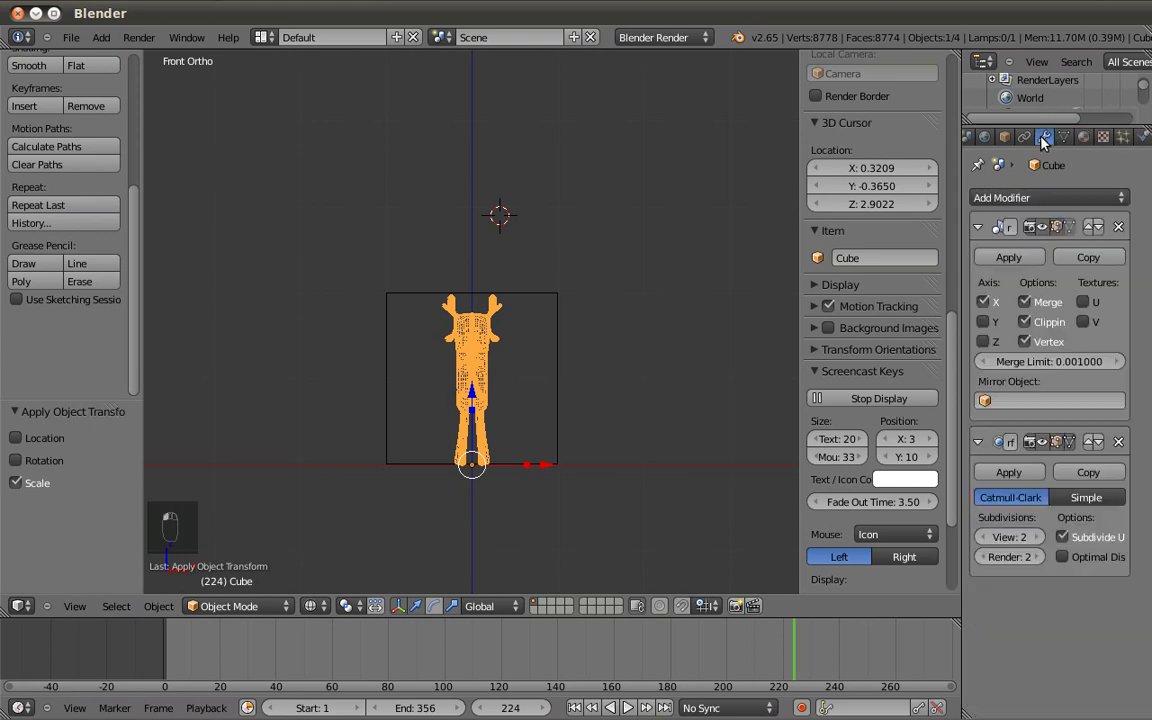
{"action": "left_click", "coordinate": [1062, 557]}
Delete the reference cube surrounding the character.
{"action": "scroll", "coordinate": [480, 400], "scroll_direction": "up", "scroll_amount": 5}
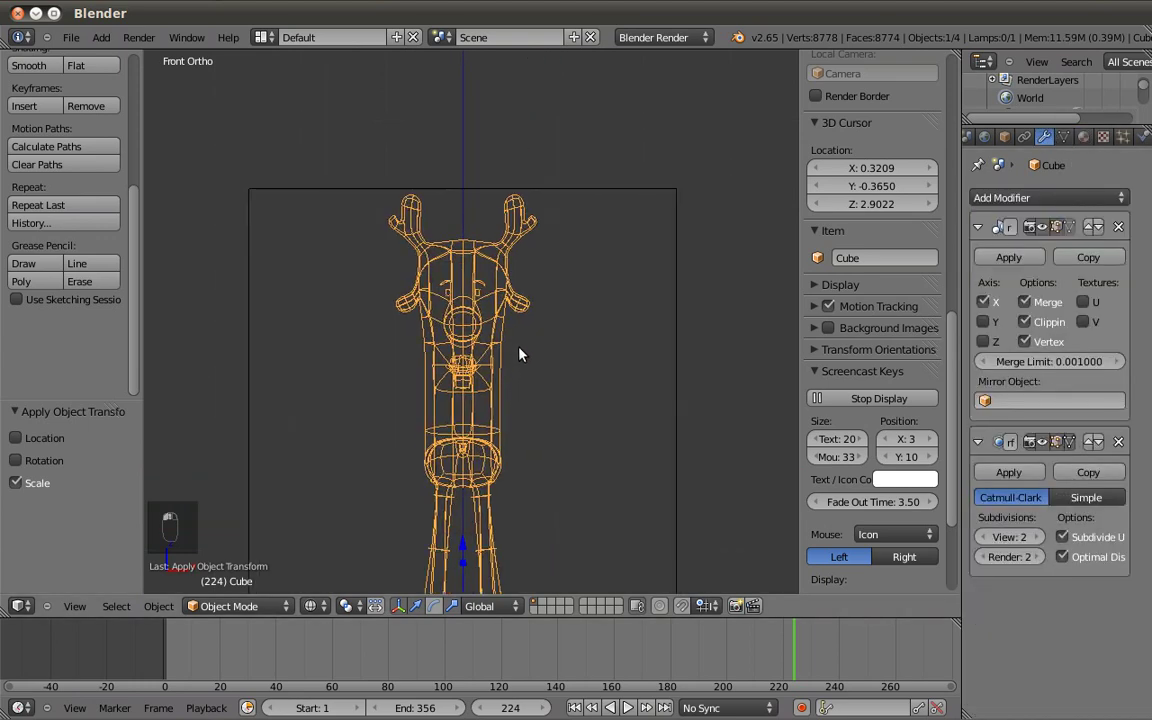
{"action": "middle_click_drag", "start_coordinate": [547, 470], "coordinate": [545, 418], "text": "shift"}
{"action": "right_click", "coordinate": [676, 432]}
{"action": "key", "text": "x"}
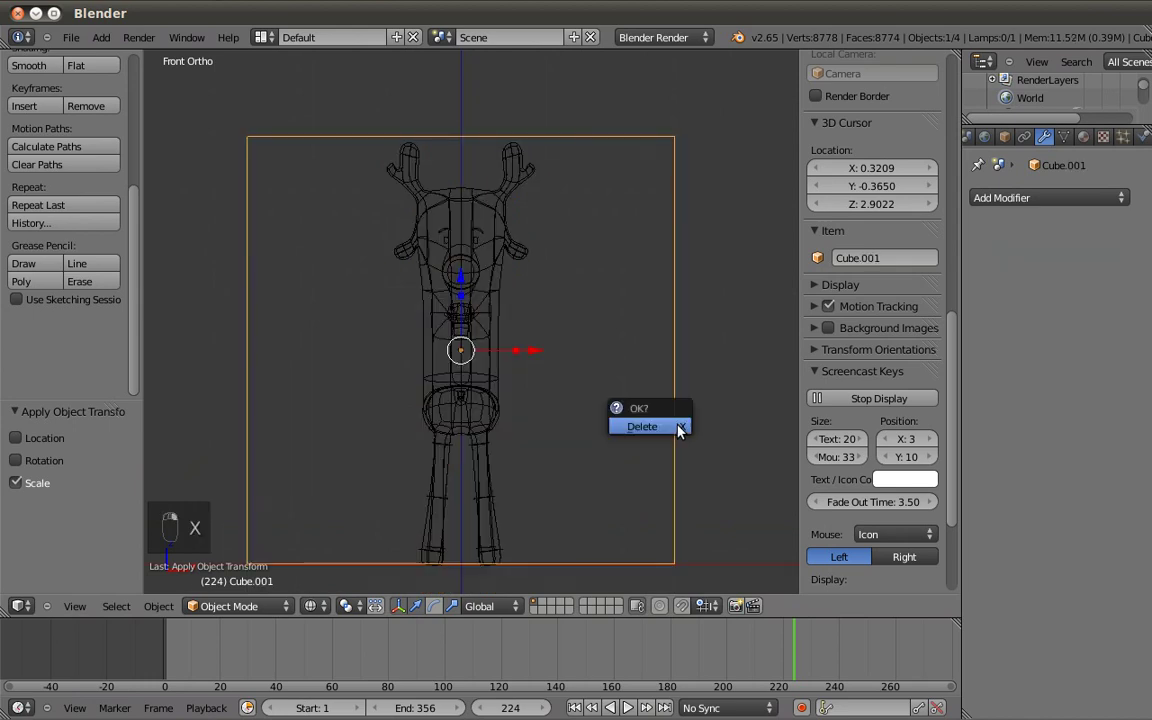
{"action": "left_click", "coordinate": [642, 427]}
Inspect the whole character in perspective, side and front views, in both solid and wireframe display.
{"action": "mouse_move", "coordinate": [529, 362]}
{"action": "middle_mouse_down"}
{"action": "mouse_move", "coordinate": [525, 378]}
{"action": "mouse_move", "coordinate": [501, 380]}
{"action": "middle_mouse_up"}
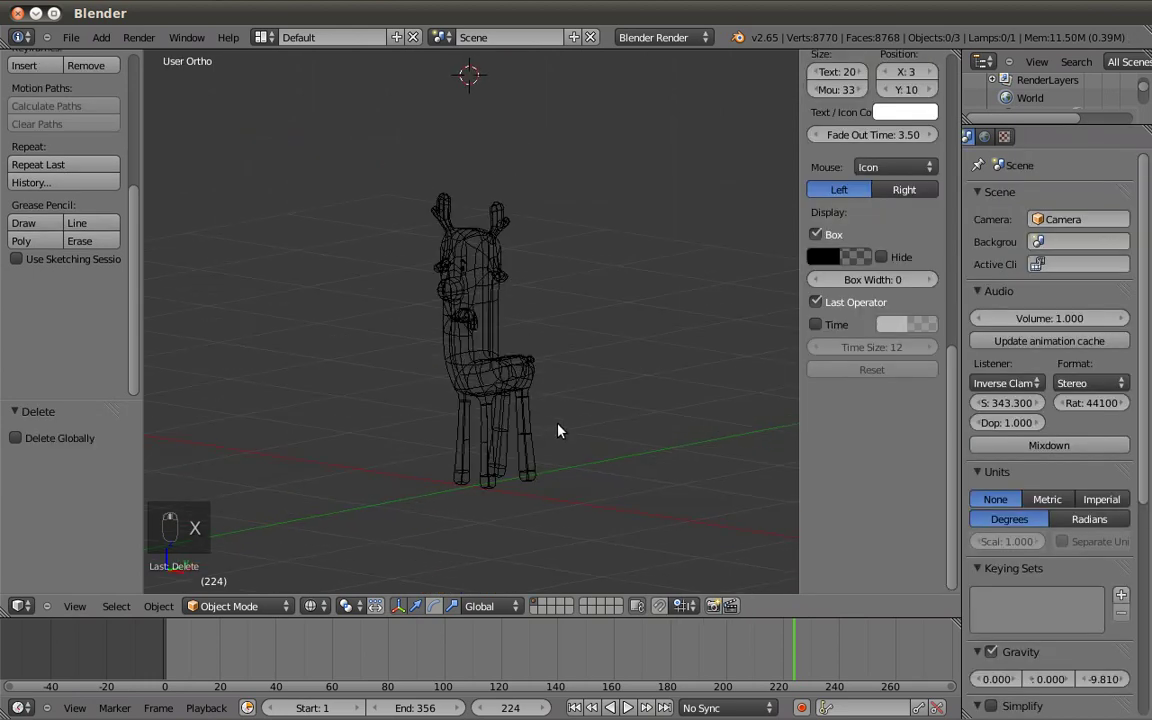
{"action": "key", "text": "z"}
{"action": "middle_click_drag", "start_coordinate": [563, 413], "coordinate": [560, 378], "text": "shift"}
{"action": "scroll", "coordinate": [556, 352], "scroll_direction": "down", "scroll_amount": 3}
{"action": "key", "text": "KP_5"}
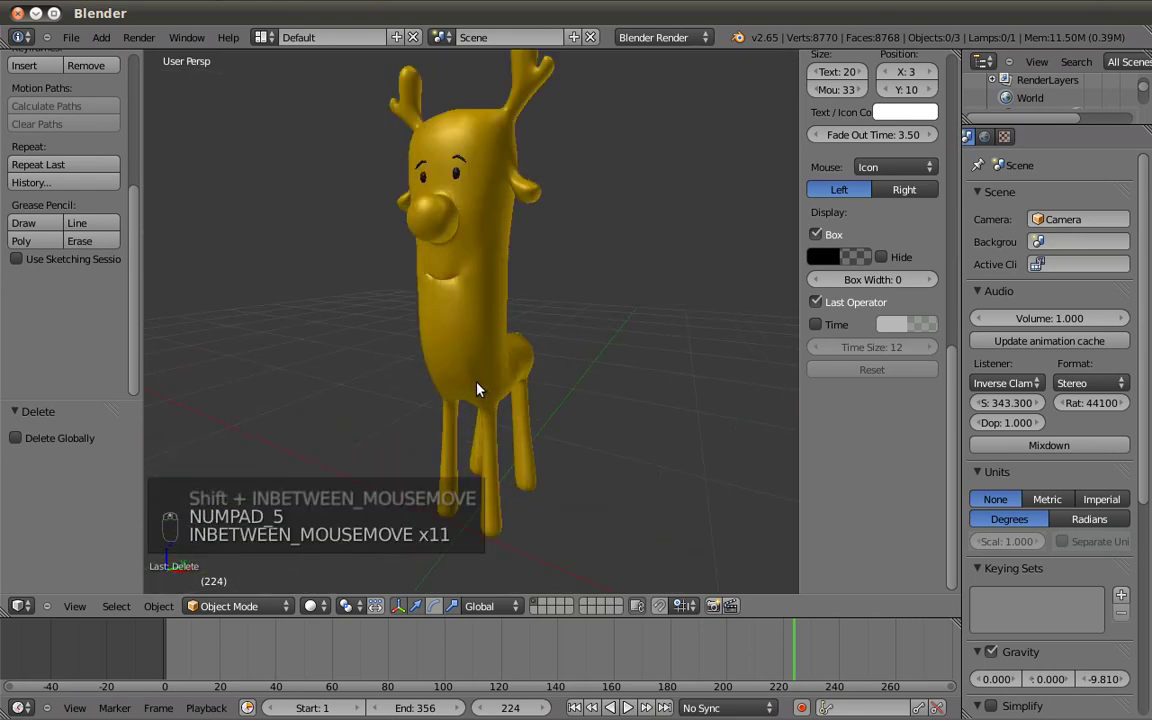
{"action": "middle_click_drag", "start_coordinate": [479, 413], "coordinate": [475, 452], "text": "shift"}
{"action": "middle_click_drag", "start_coordinate": [475, 452], "coordinate": [499, 411]}
{"action": "scroll", "coordinate": [449, 396], "scroll_direction": "down", "scroll_amount": 3}
{"action": "scroll", "coordinate": [454, 429], "scroll_direction": "up", "scroll_amount": 3}
{"action": "scroll", "coordinate": [461, 374], "scroll_direction": "down", "scroll_amount": 2}
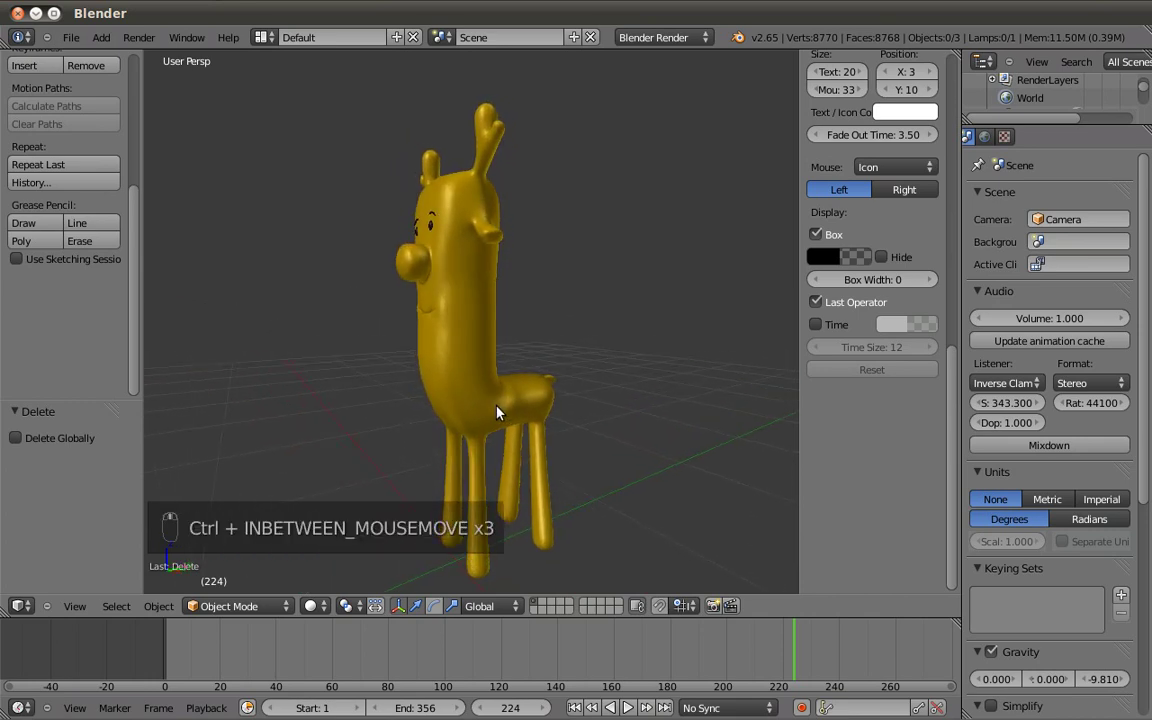
{"action": "key", "text": "KP_3"}
{"action": "key", "text": "KP_5"}
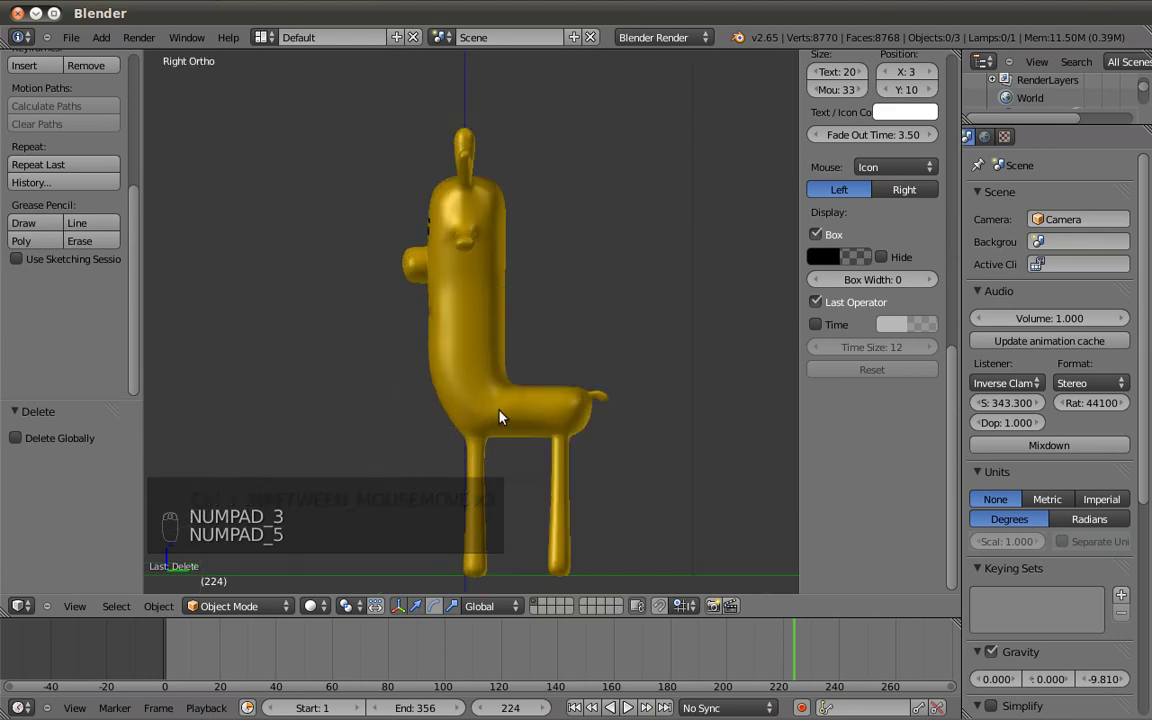
{"action": "key", "text": "z"}
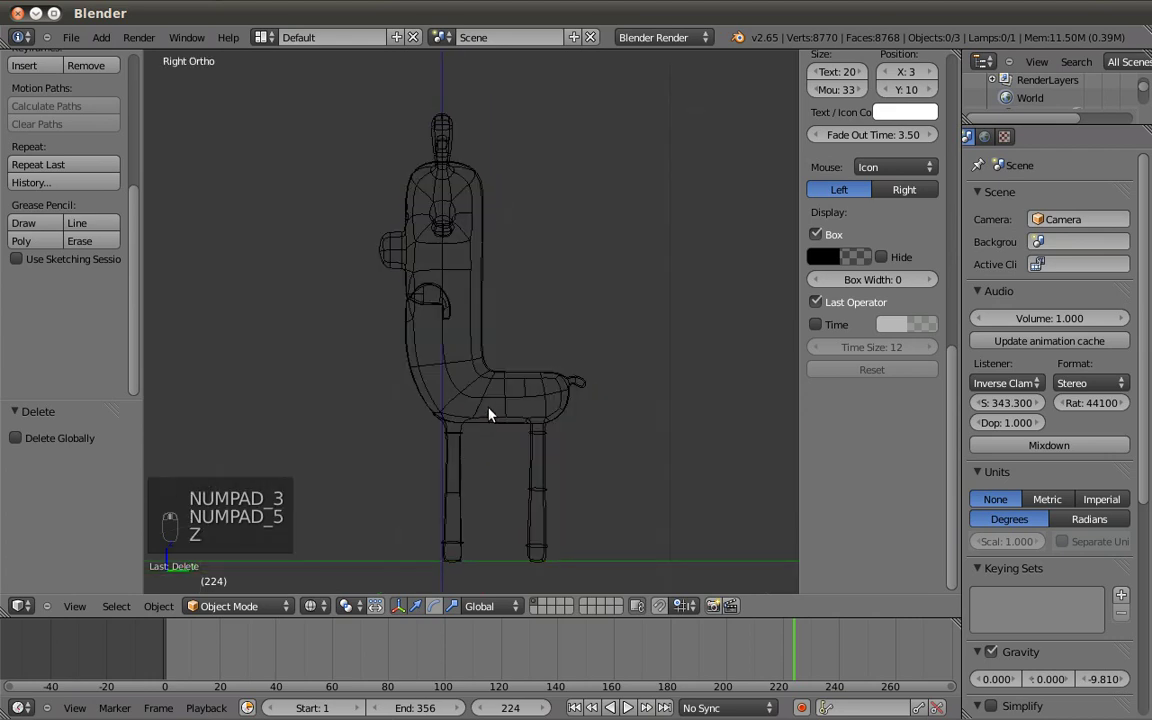
{"action": "key", "text": "z"}
{"action": "key", "text": "KP_1"}
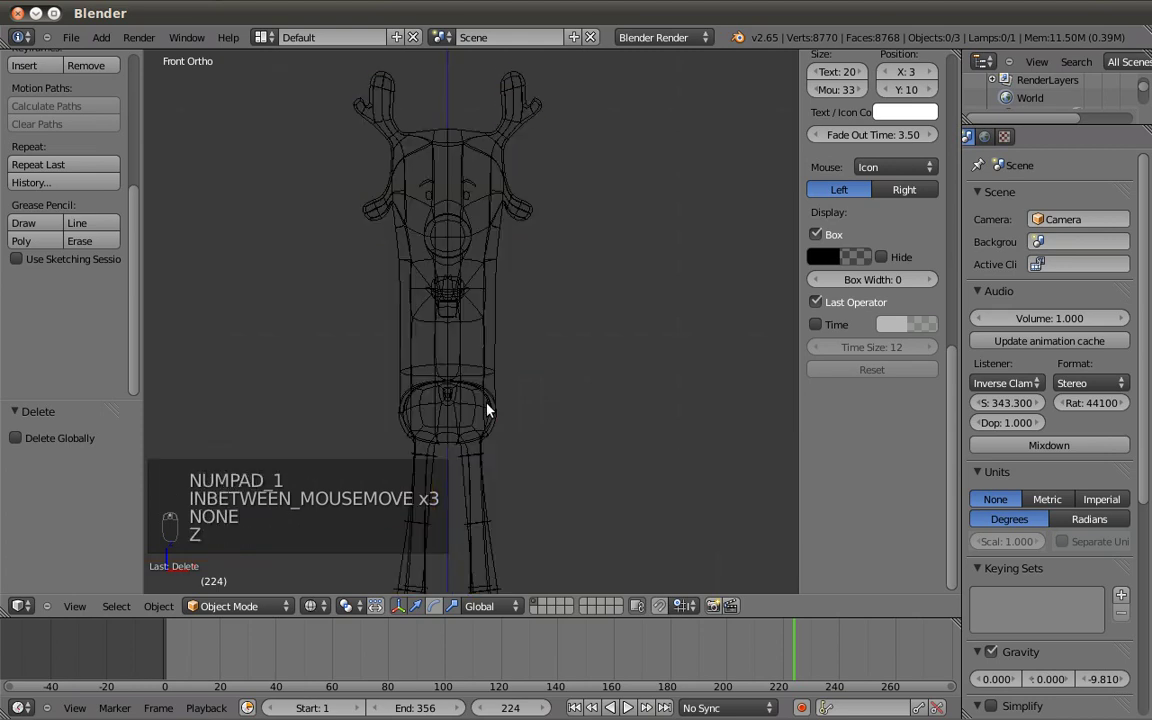
Examine the character's legs and underside in Edit Mode with nothing selected, and the full body in Object Mode.
{"action": "right_click", "coordinate": [486, 410]}
{"action": "key", "text": "z"}
{"action": "key", "text": "Tab"}
{"action": "key", "text": "z"}
{"action": "scroll", "coordinate": [517, 440], "scroll_direction": "up", "scroll_amount": 3}
{"action": "middle_click_drag", "start_coordinate": [518, 464], "coordinate": [527, 386], "text": "shift"}
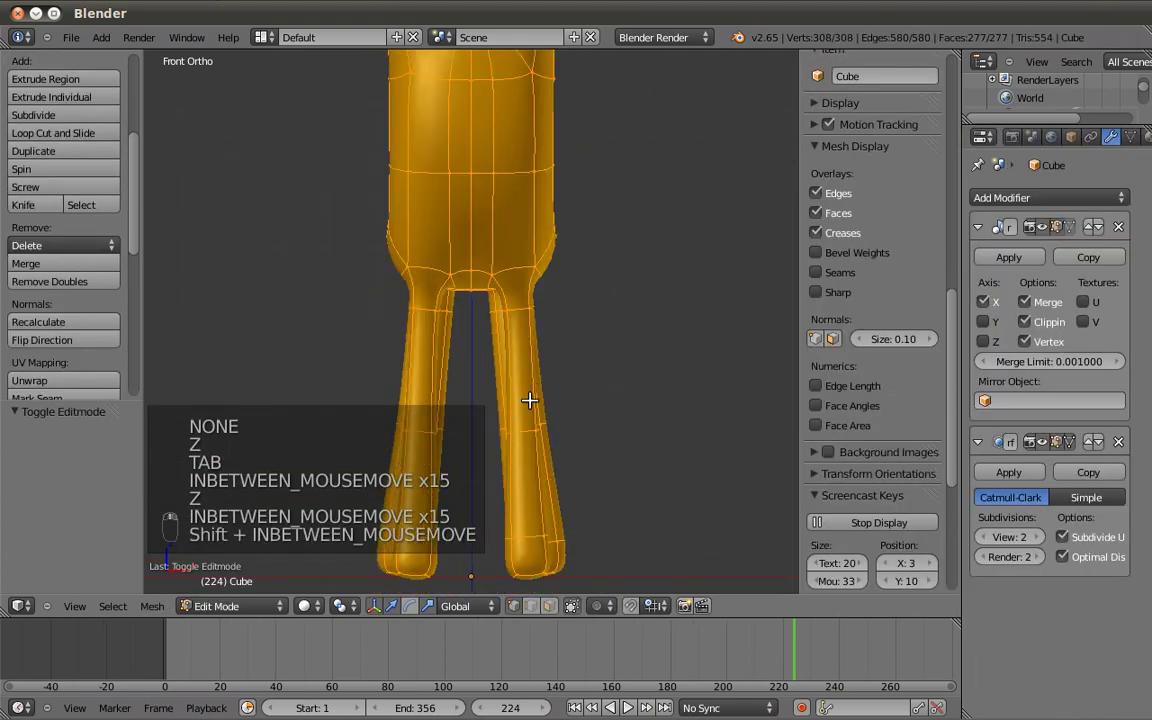
{"action": "key", "text": "a"}
{"action": "key", "text": "z"}
{"action": "mouse_move", "coordinate": [527, 470]}
{"action": "middle_mouse_down"}
{"action": "mouse_move", "coordinate": [457, 482]}
{"action": "mouse_move", "coordinate": [465, 499]}
{"action": "middle_mouse_up"}
{"action": "key", "text": "z"}
{"action": "scroll", "coordinate": [473, 491], "scroll_direction": "down", "scroll_amount": 4}
{"action": "key", "text": "Tab"}
{"action": "middle_click_drag", "start_coordinate": [518, 380], "coordinate": [531, 357]}
{"action": "scroll", "coordinate": [533, 370], "scroll_direction": "down", "scroll_amount": 2}
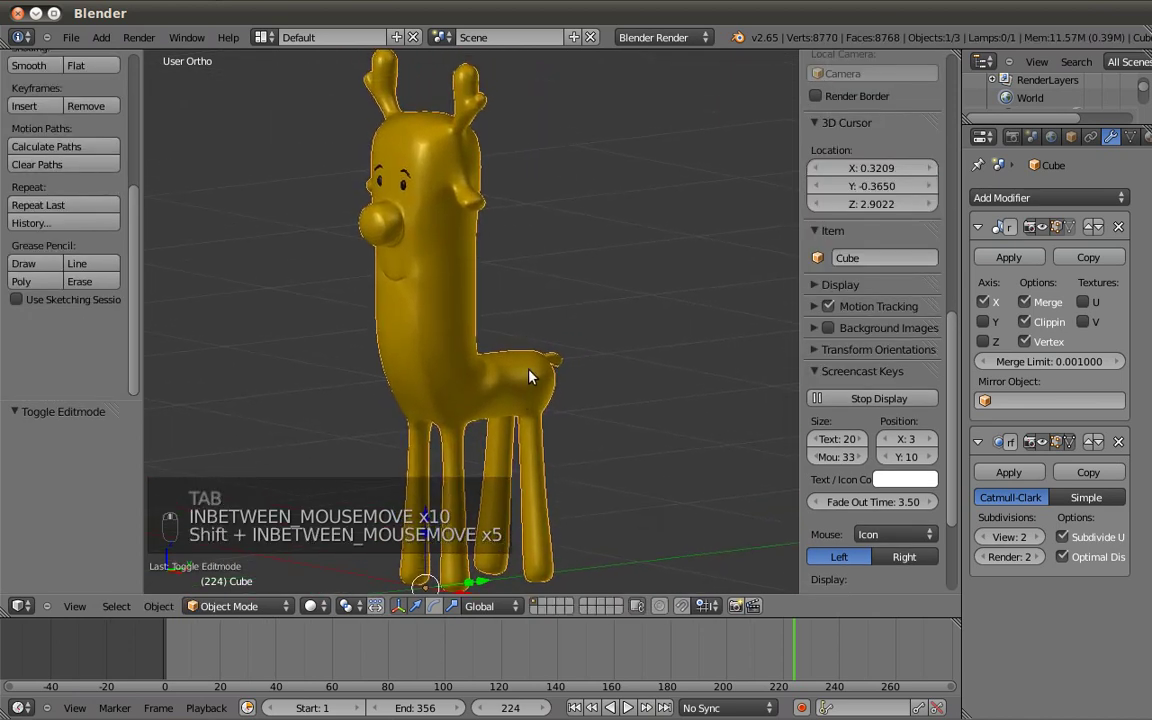
{"action": "scroll", "coordinate": [509, 365], "scroll_direction": "down", "scroll_amount": 1}
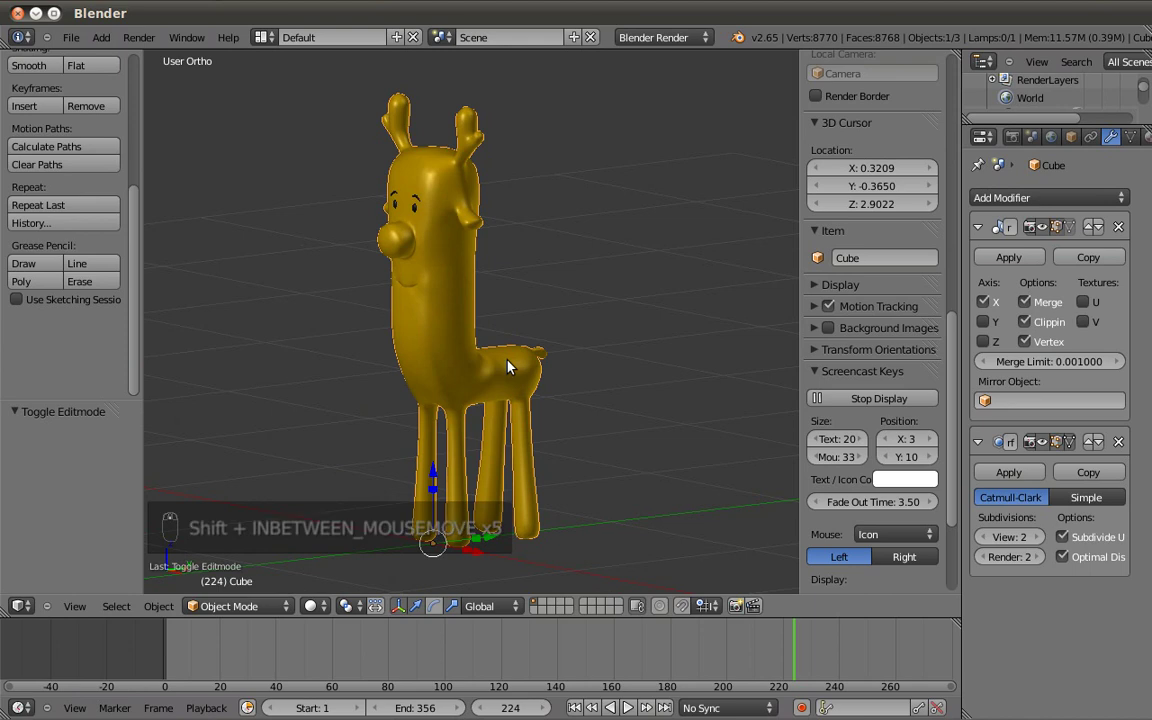